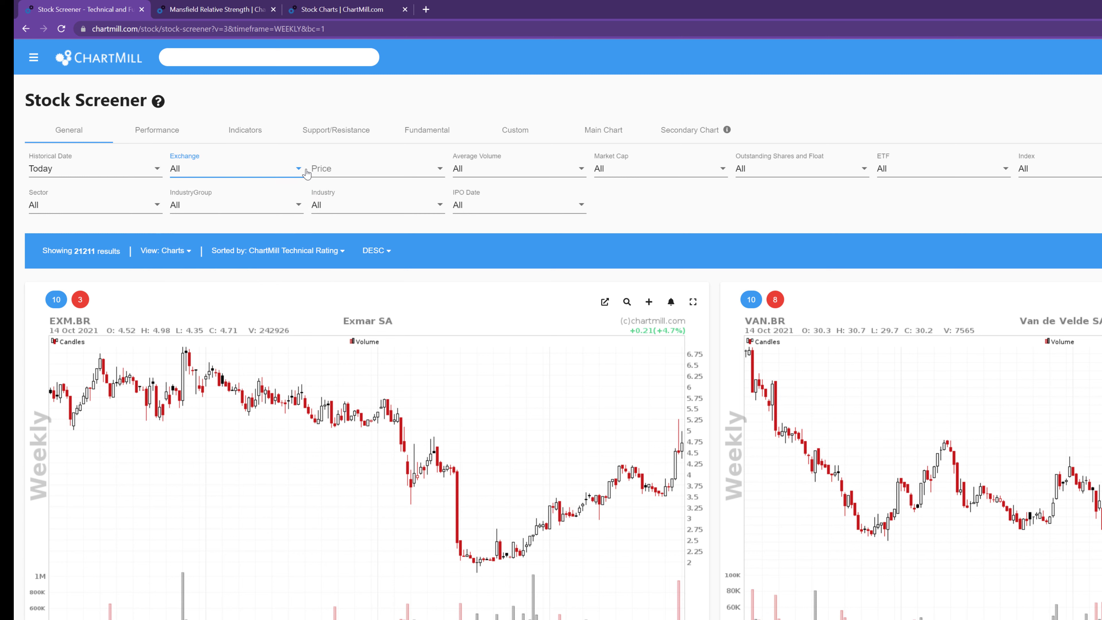
- Review the options of the general Price, Market Cap, ETF and Index filters without selecting any
{"action": "left_click", "coordinate": [438, 173]}
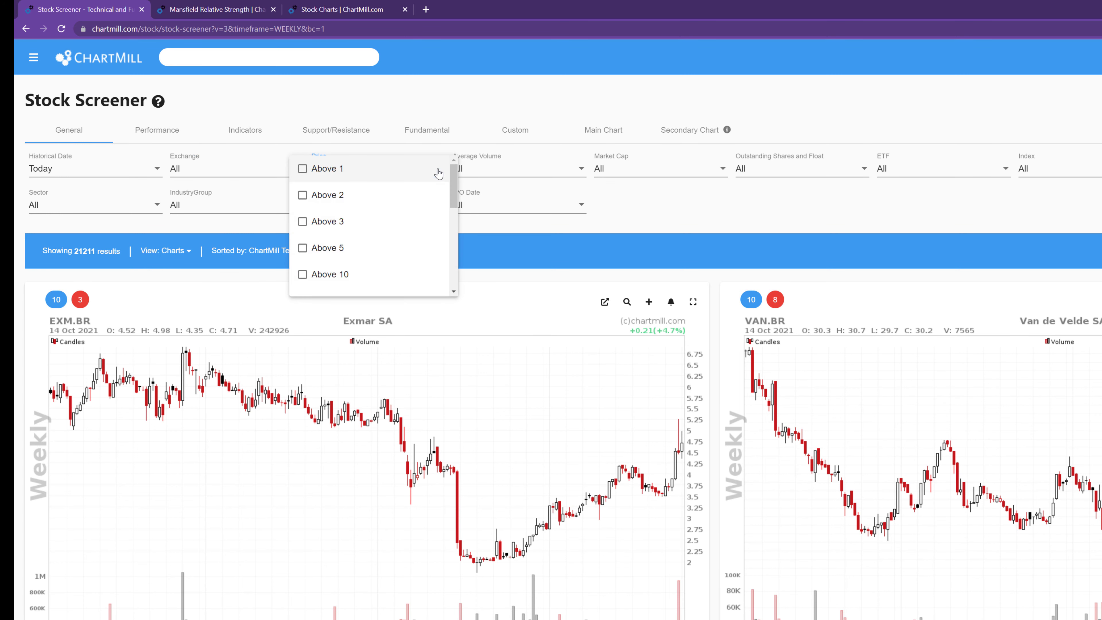
{"action": "left_click", "coordinate": [440, 151]}
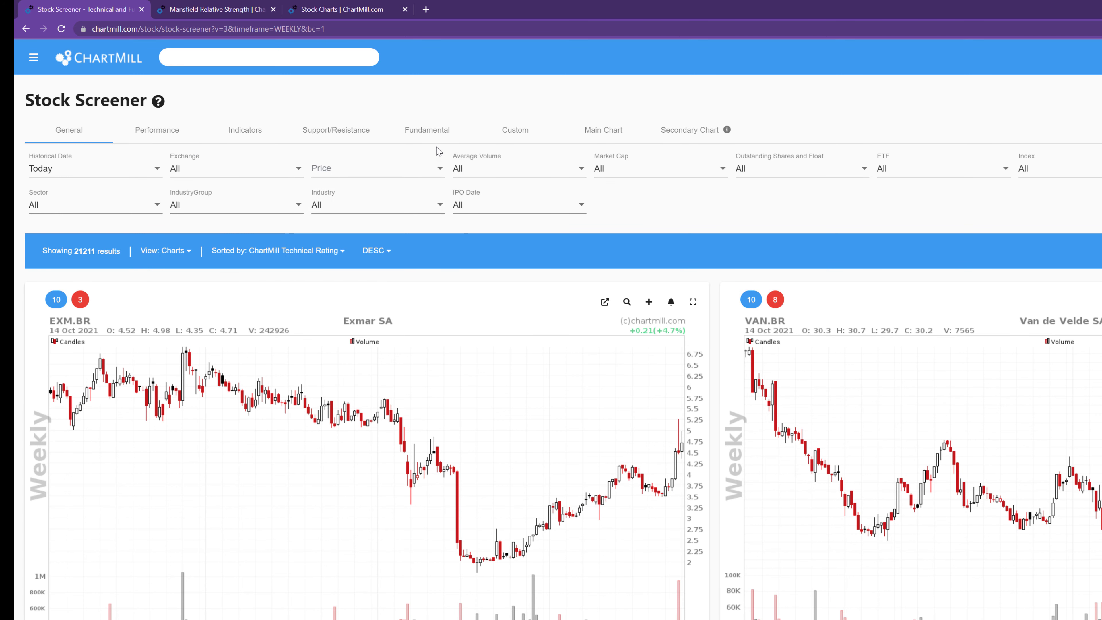
{"action": "left_click", "coordinate": [721, 174]}
{"action": "left_click", "coordinate": [696, 151]}
{"action": "left_click", "coordinate": [1007, 172]}
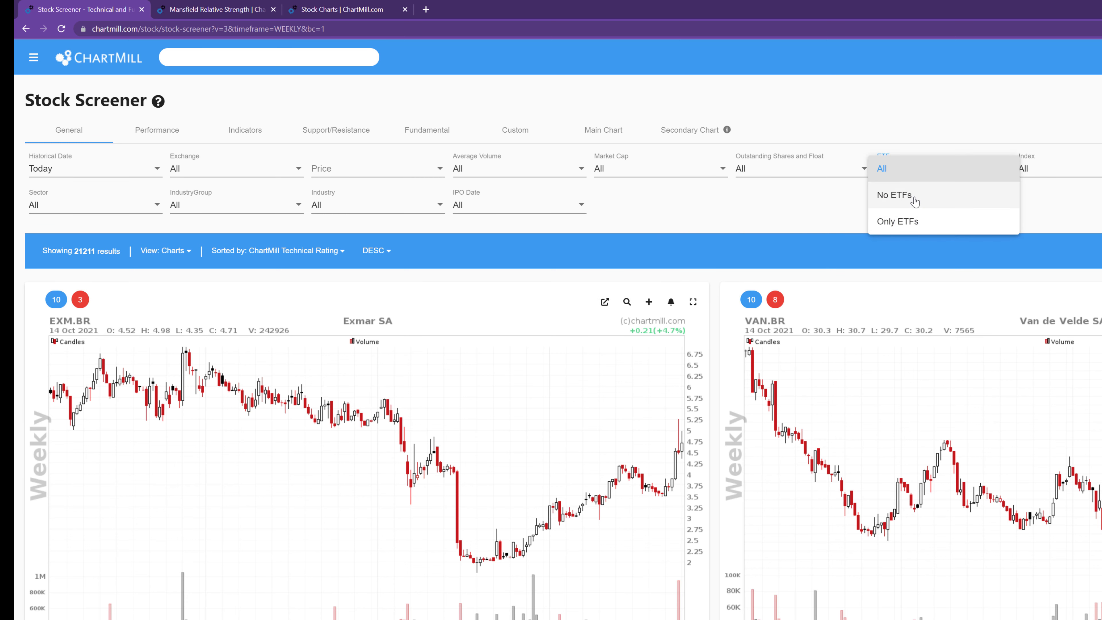
{"action": "left_click", "coordinate": [921, 127]}
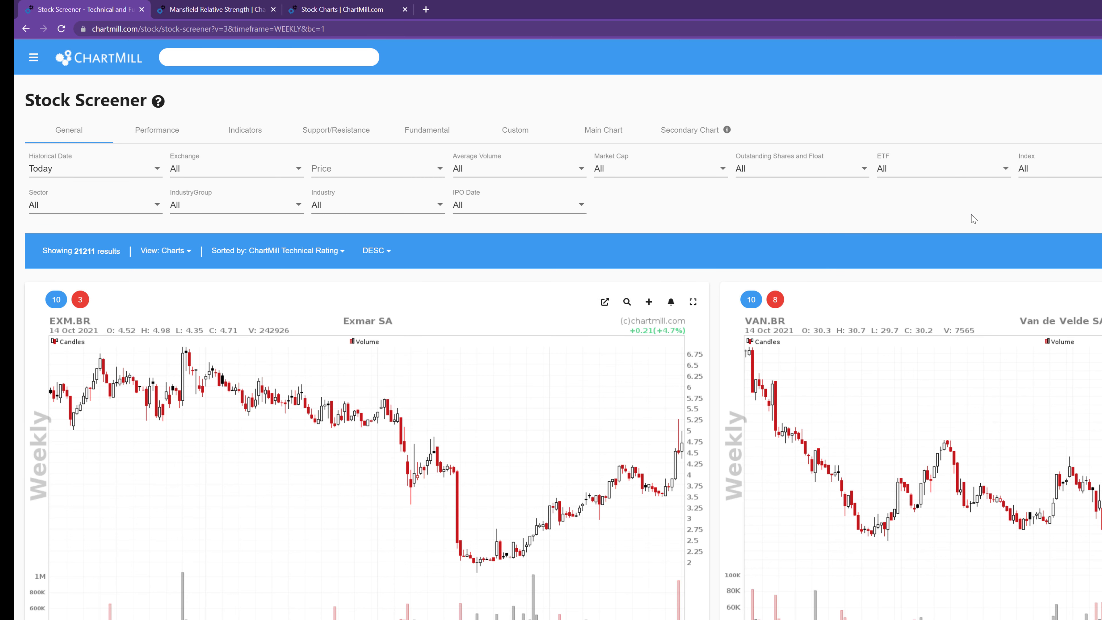
{"action": "left_click", "coordinate": [1097, 169]}
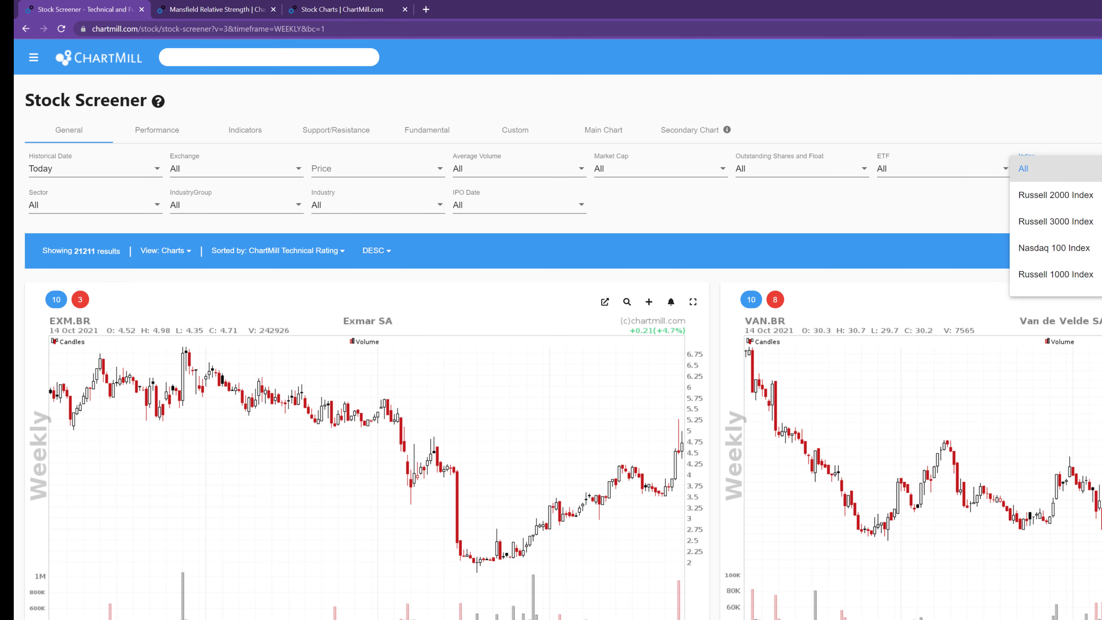
{"action": "left_click", "coordinate": [840, 241]}
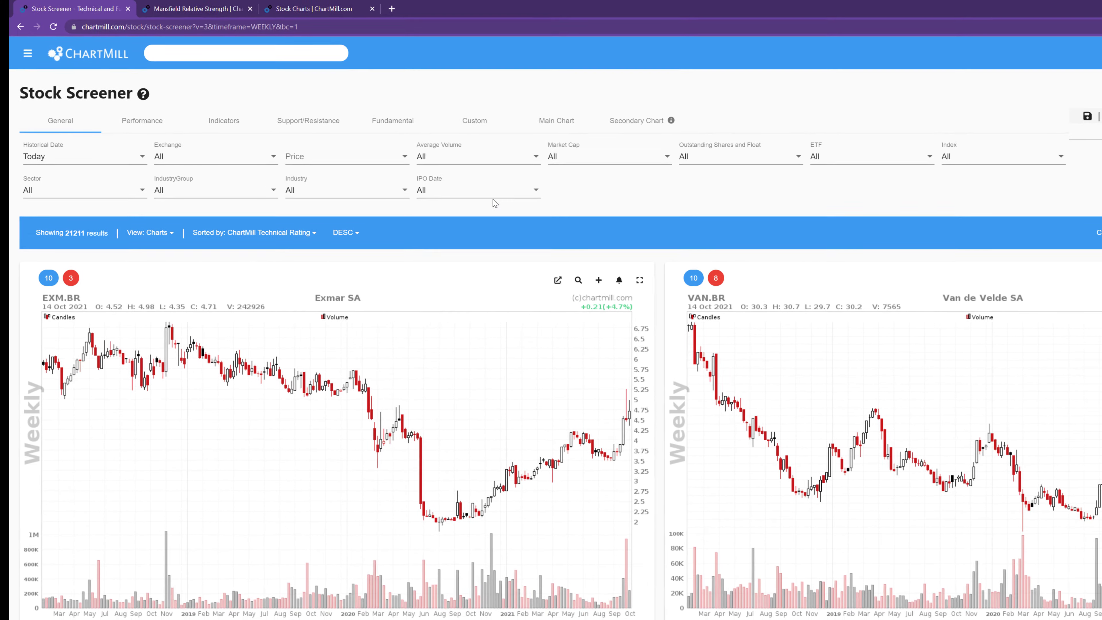
- Review the range of IPO Date filter options and leave the filter at All
{"action": "left_click", "coordinate": [572, 201]}
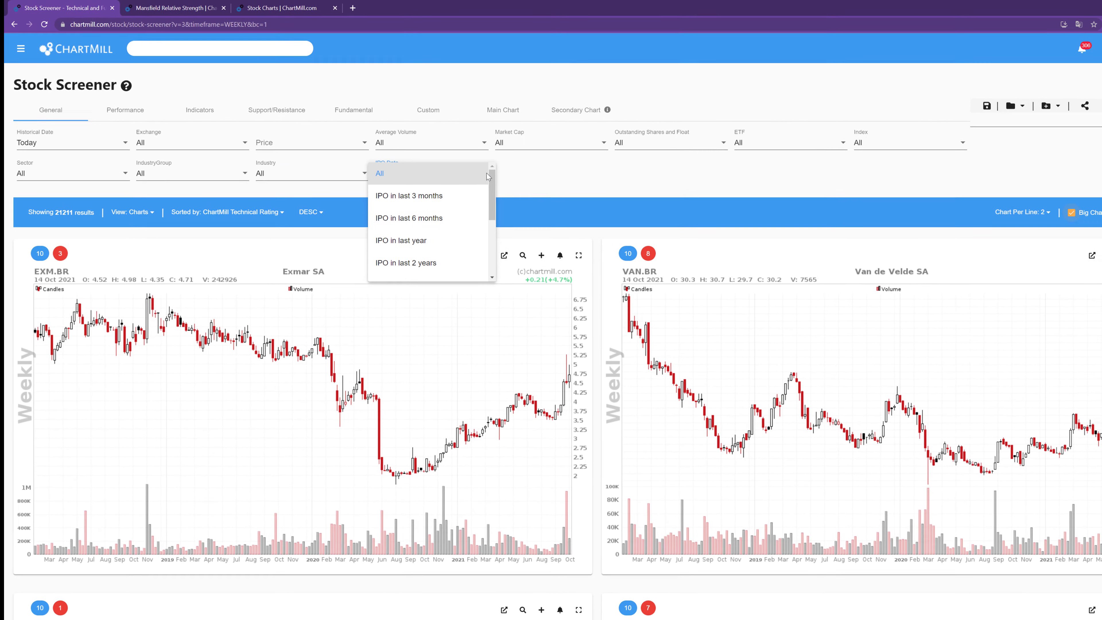
{"action": "scroll", "coordinate": [488, 196], "scroll_direction": "down", "scroll_amount": 3}
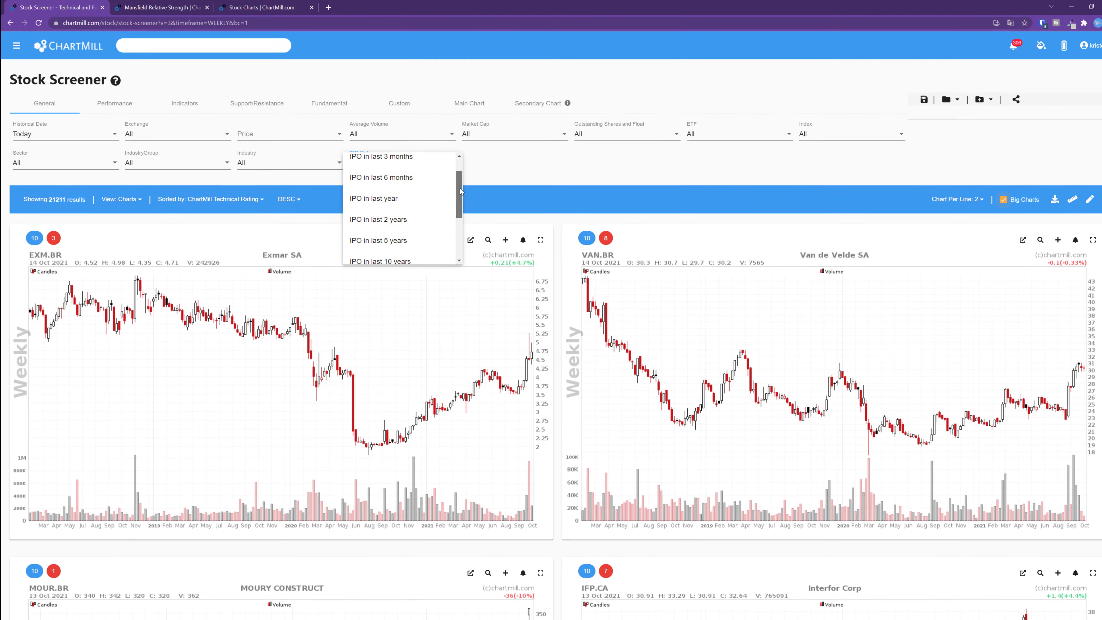
{"action": "left_click_drag", "start_coordinate": [452, 215], "coordinate": [465, 164]}
{"action": "left_click", "coordinate": [465, 164]}
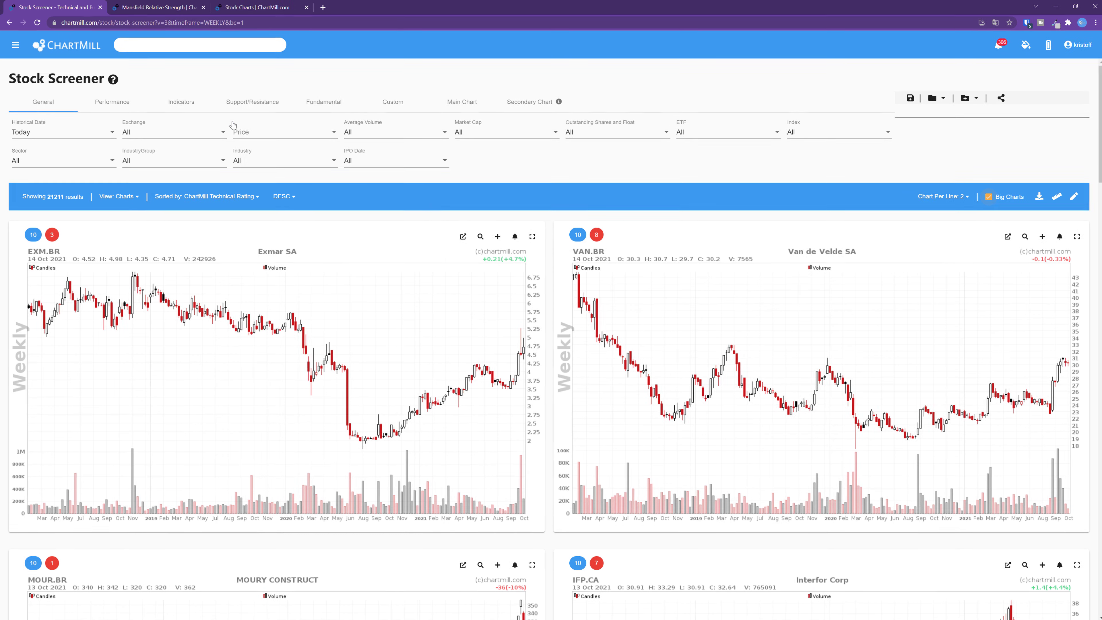
- Try the 2% Gap up signal among the performance filters and clear it again
{"action": "left_click", "coordinate": [151, 136]}
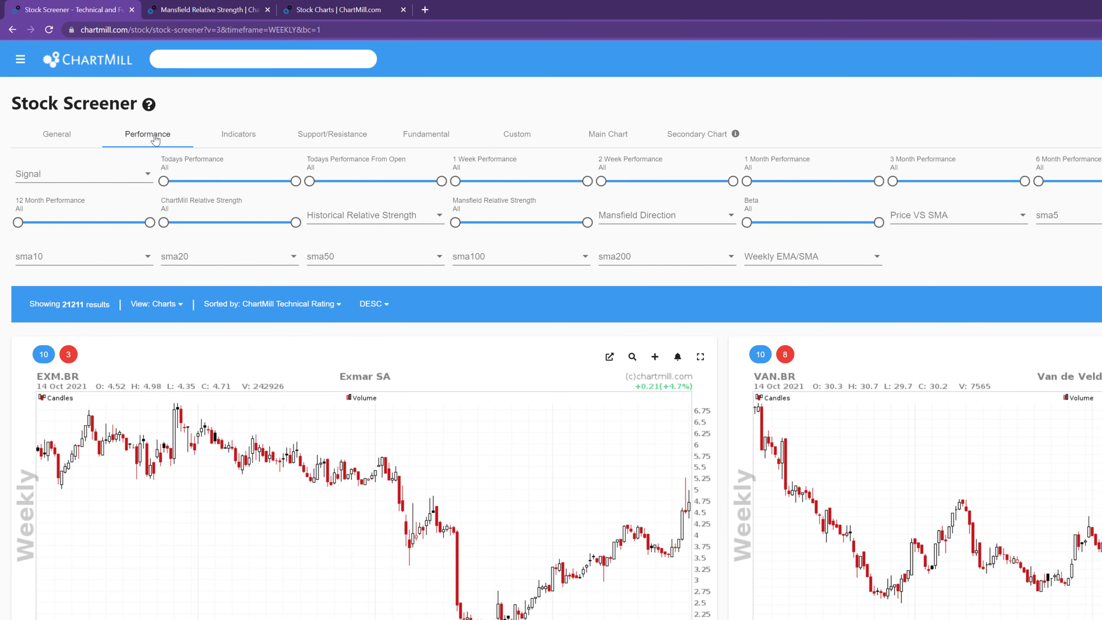
{"action": "left_click", "coordinate": [149, 176]}
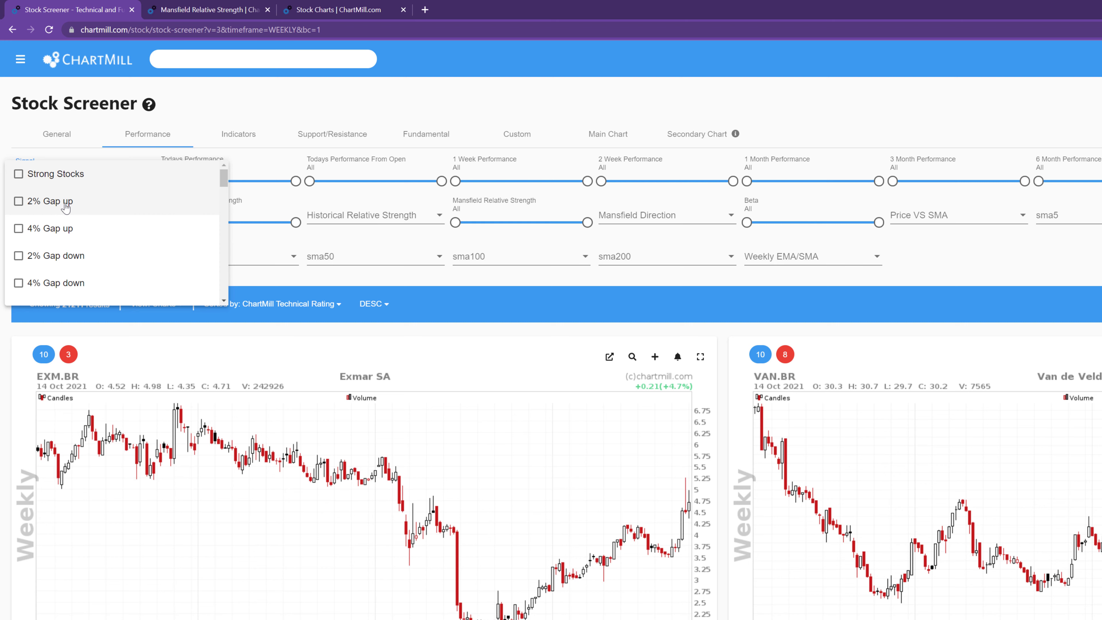
{"action": "left_click", "coordinate": [18, 201]}
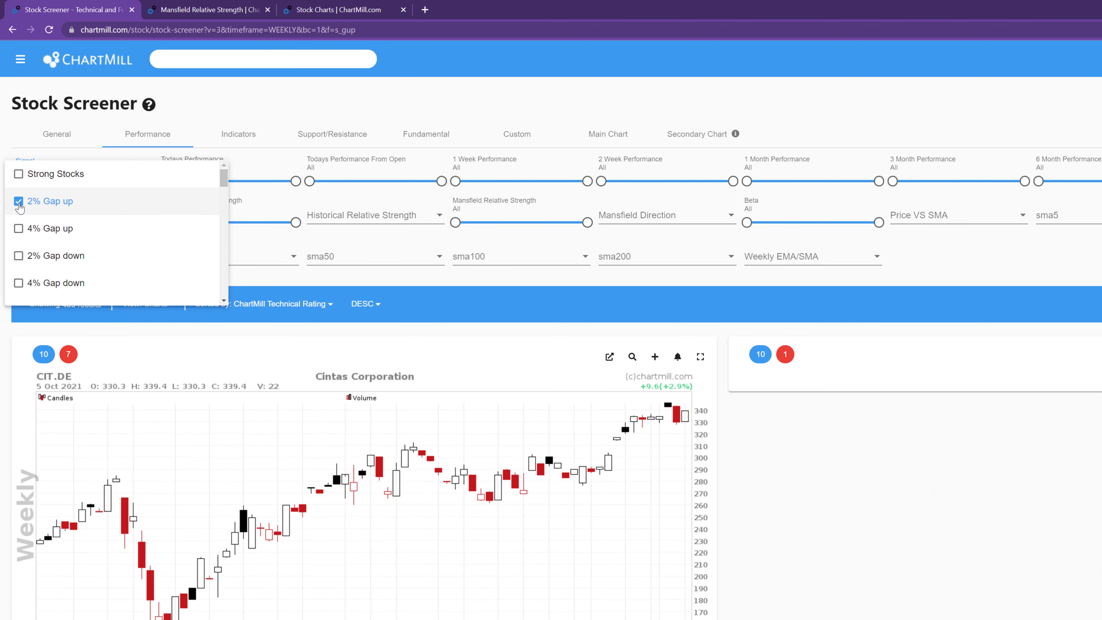
{"action": "left_click", "coordinate": [19, 201]}
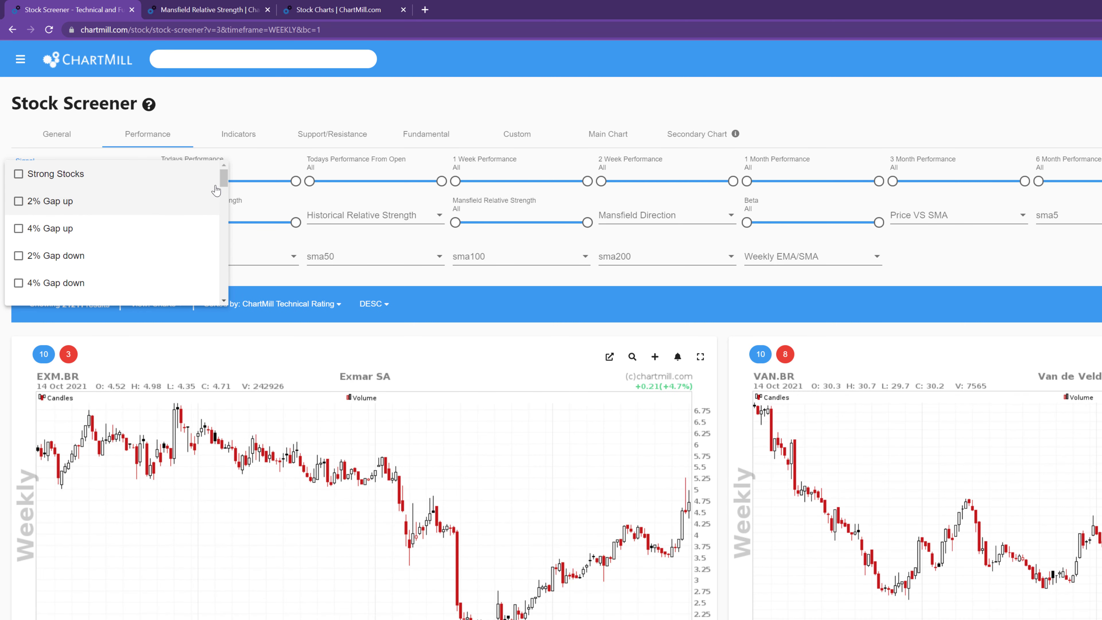
- Try the "Within 5 % of 52 week high" signal, clear it and look through the remaining signals
{"action": "left_click_drag", "start_coordinate": [223, 181], "coordinate": [223, 225]}
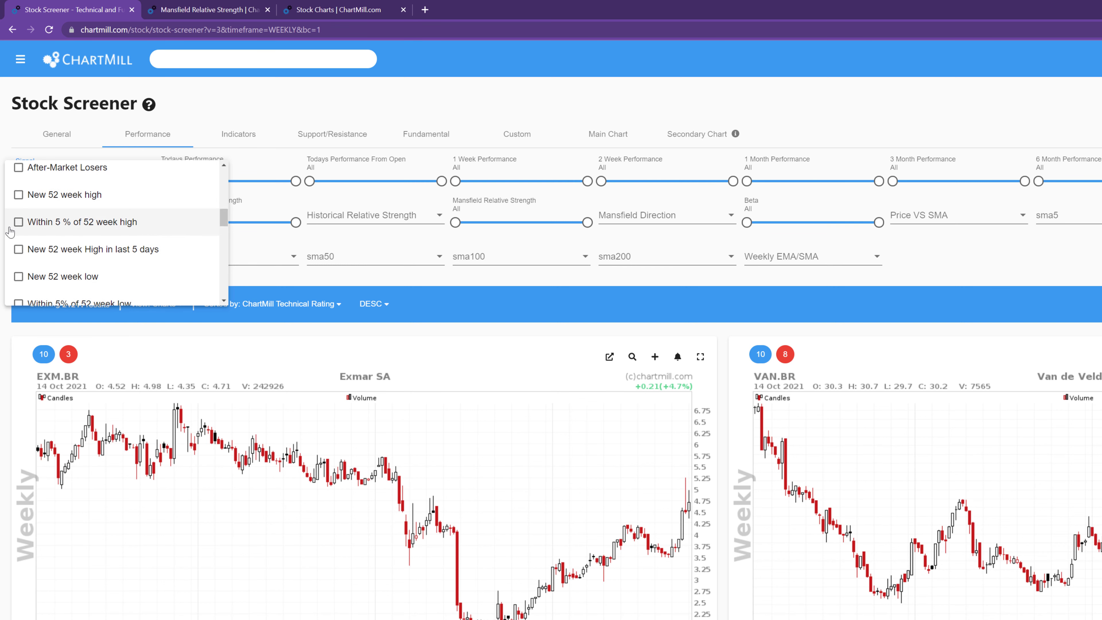
{"action": "left_click", "coordinate": [19, 222]}
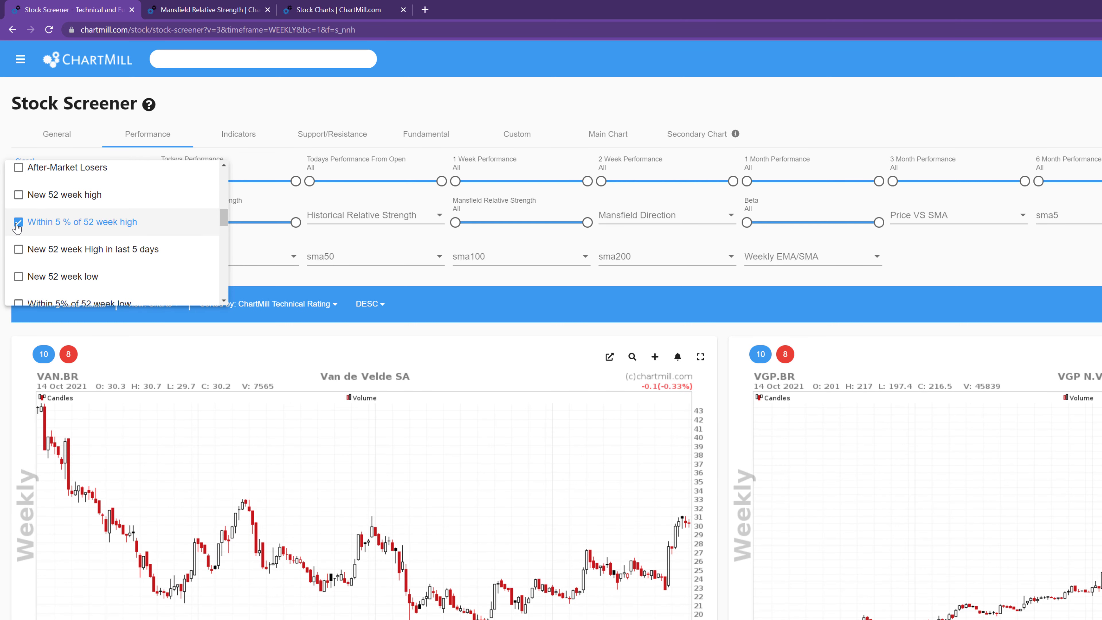
{"action": "left_click", "coordinate": [18, 224]}
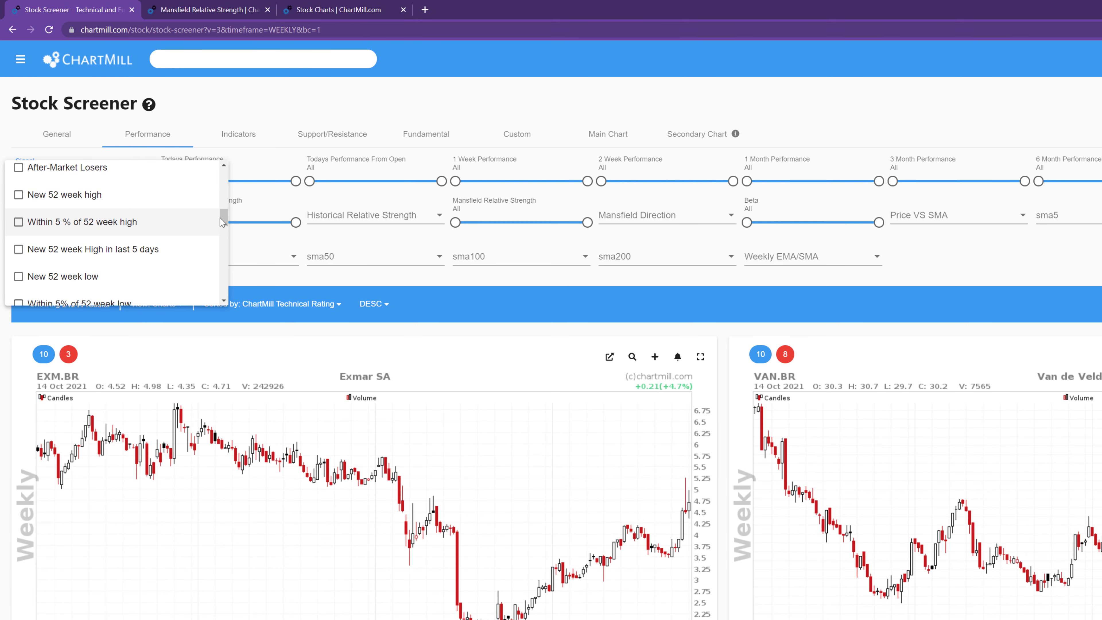
{"action": "left_click_drag", "start_coordinate": [222, 222], "coordinate": [226, 245]}
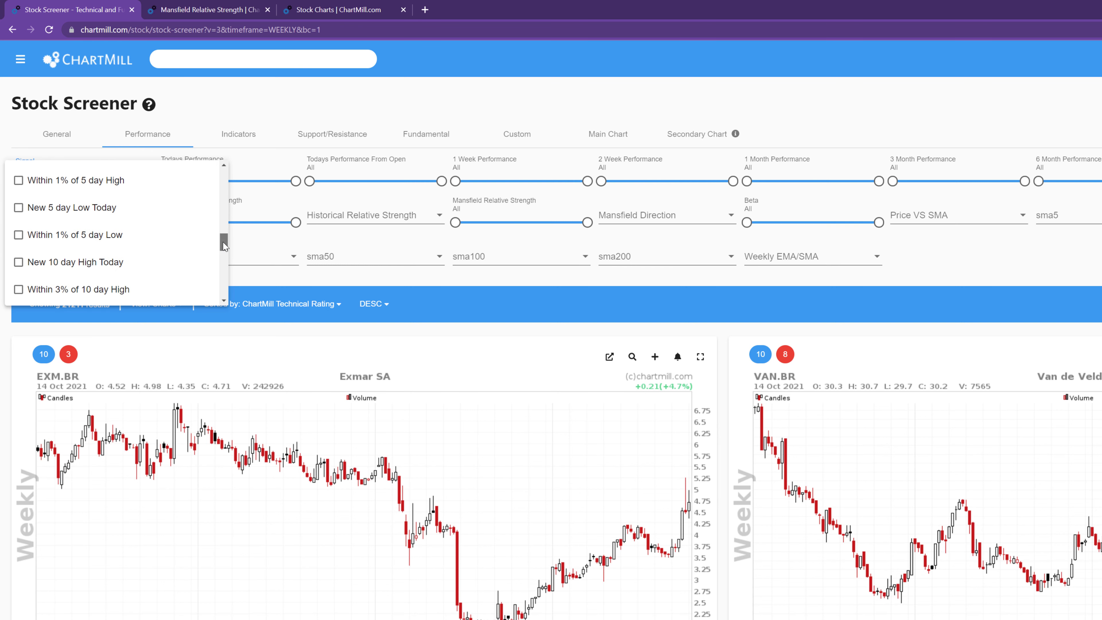
{"action": "left_click", "coordinate": [239, 273]}
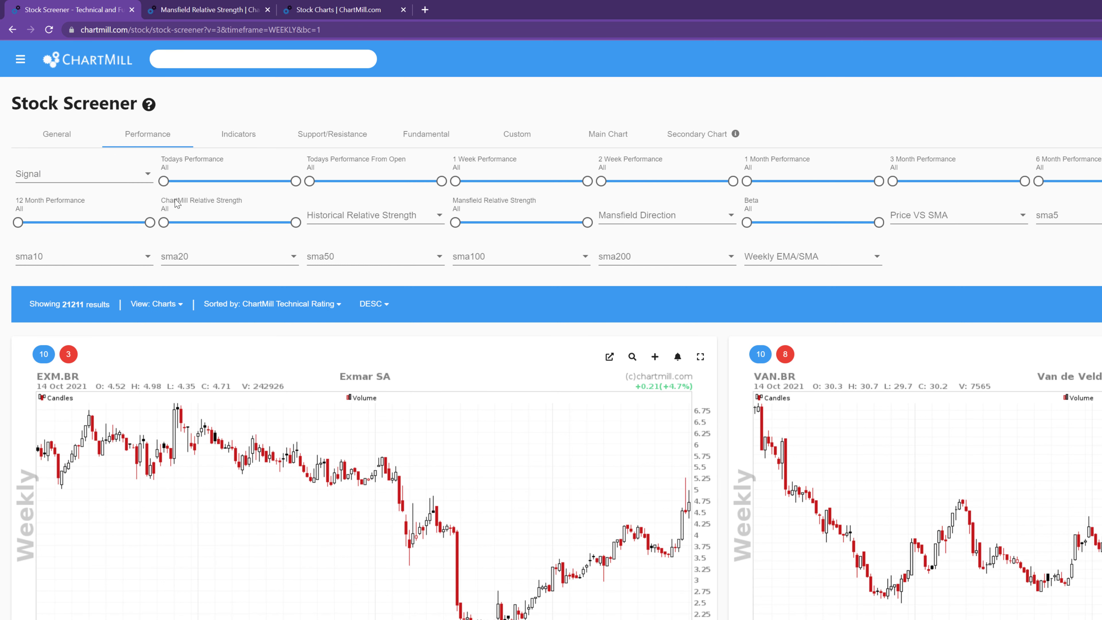
- Try the range filters for Todays Performance and 1 Week Performance, leaving both at All
{"action": "mouse_move", "coordinate": [164, 184]}
{"action": "left_mouse_down"}
{"action": "mouse_move", "coordinate": [196, 183]}
{"action": "mouse_move", "coordinate": [163, 184]}
{"action": "left_mouse_up"}
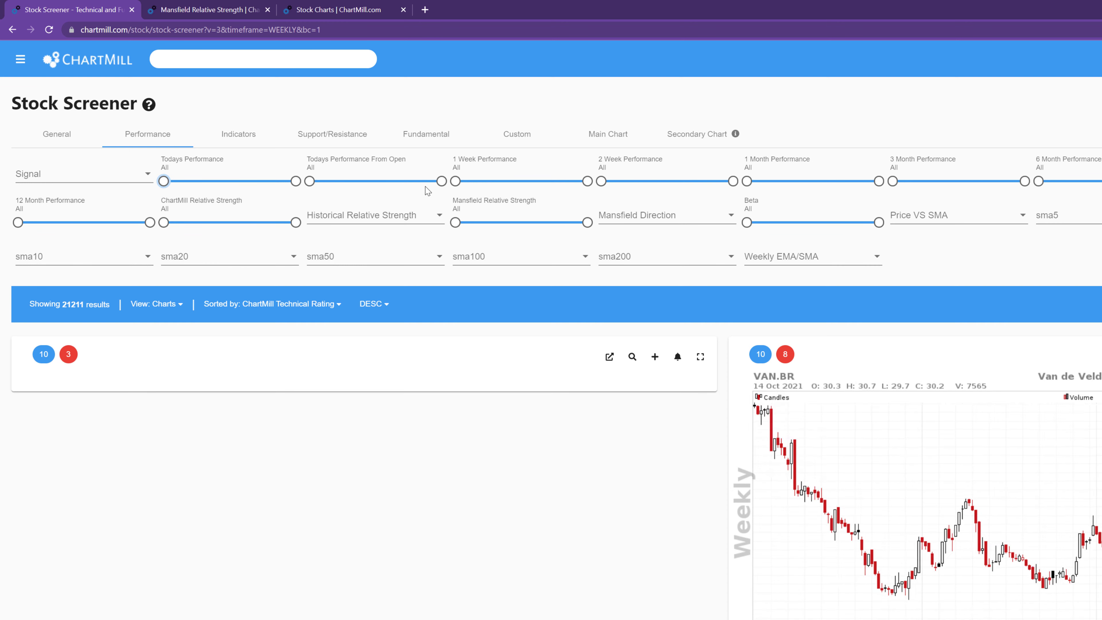
{"action": "mouse_move", "coordinate": [455, 181]}
{"action": "left_mouse_down"}
{"action": "mouse_move", "coordinate": [498, 184]}
{"action": "mouse_move", "coordinate": [444, 182]}
{"action": "left_mouse_up"}
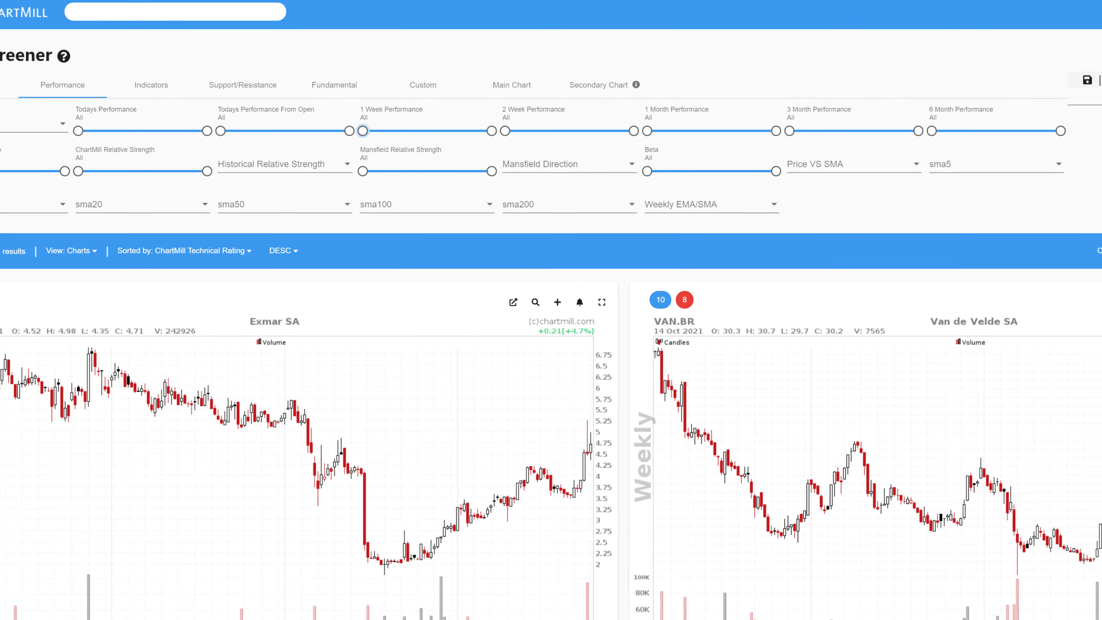
- View the already open SPY weekly chart and Mansfield Relative Strength article, and return to the stock screener
{"action": "left_click", "coordinate": [258, 7]}
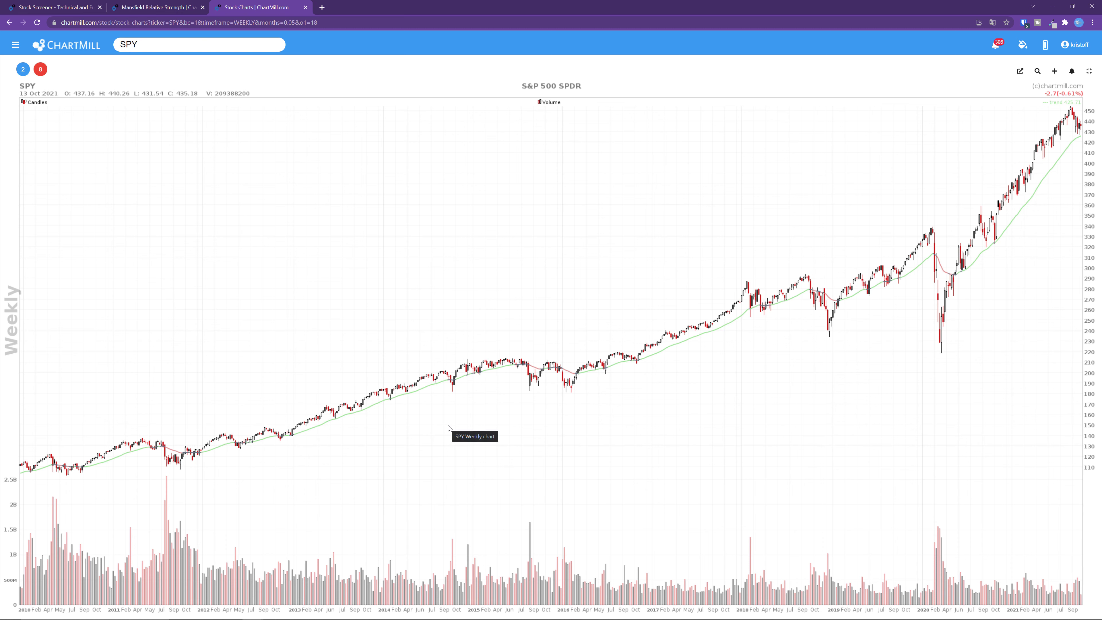
{"action": "left_click", "coordinate": [145, 8]}
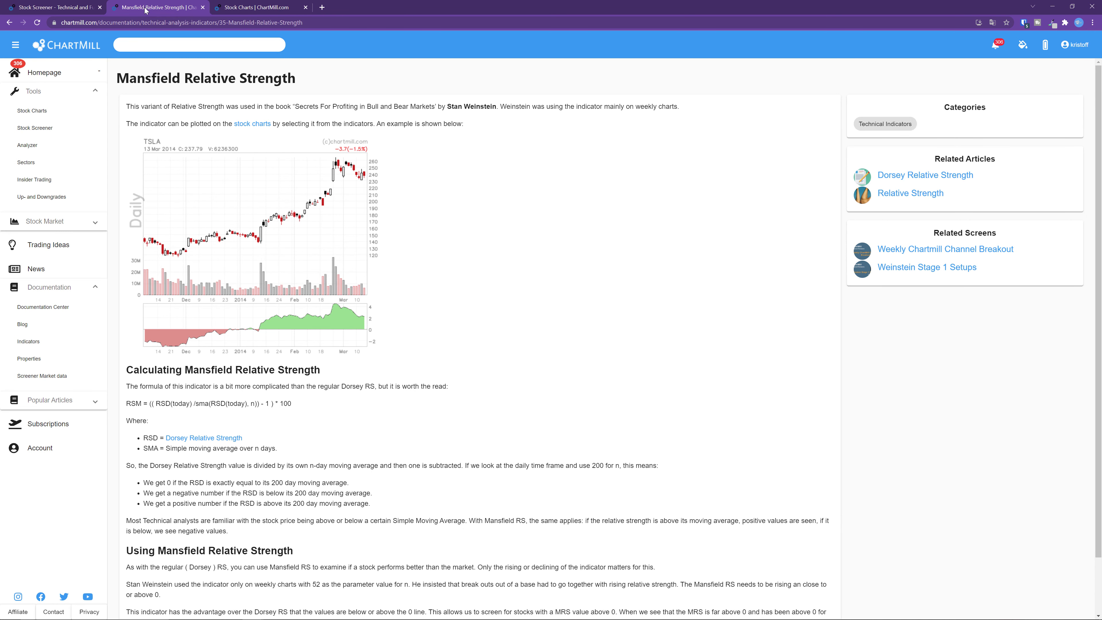
{"action": "left_click", "coordinate": [76, 8]}
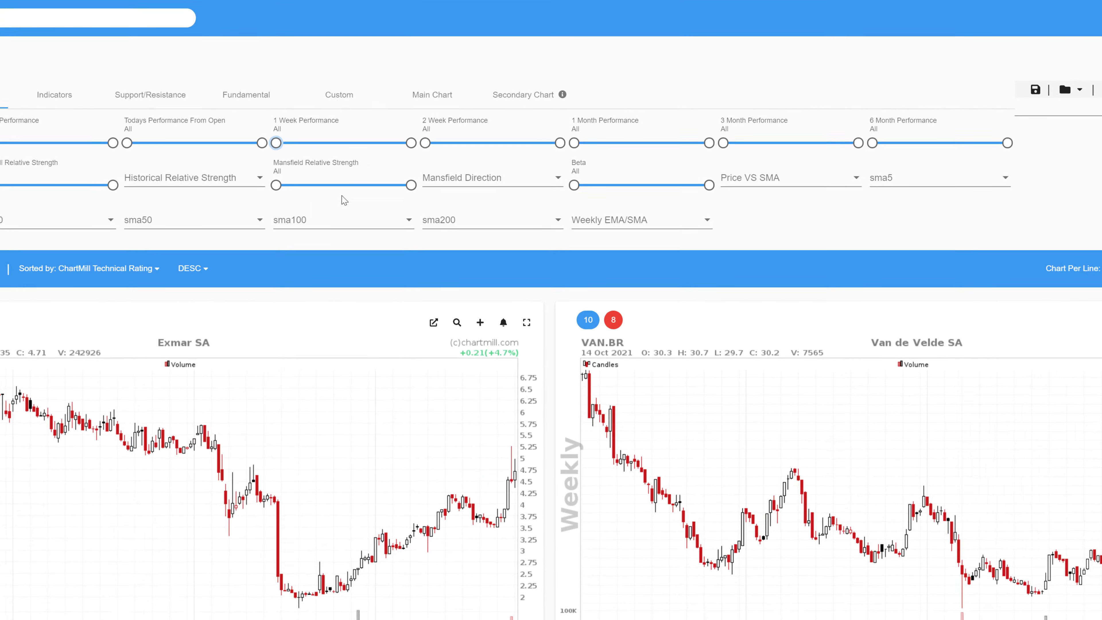
- Try Mansfield Rising and Mansfield Falling as the Mansfield Direction filter, and keep only Mansfield Rising selected
{"action": "left_click", "coordinate": [560, 185]}
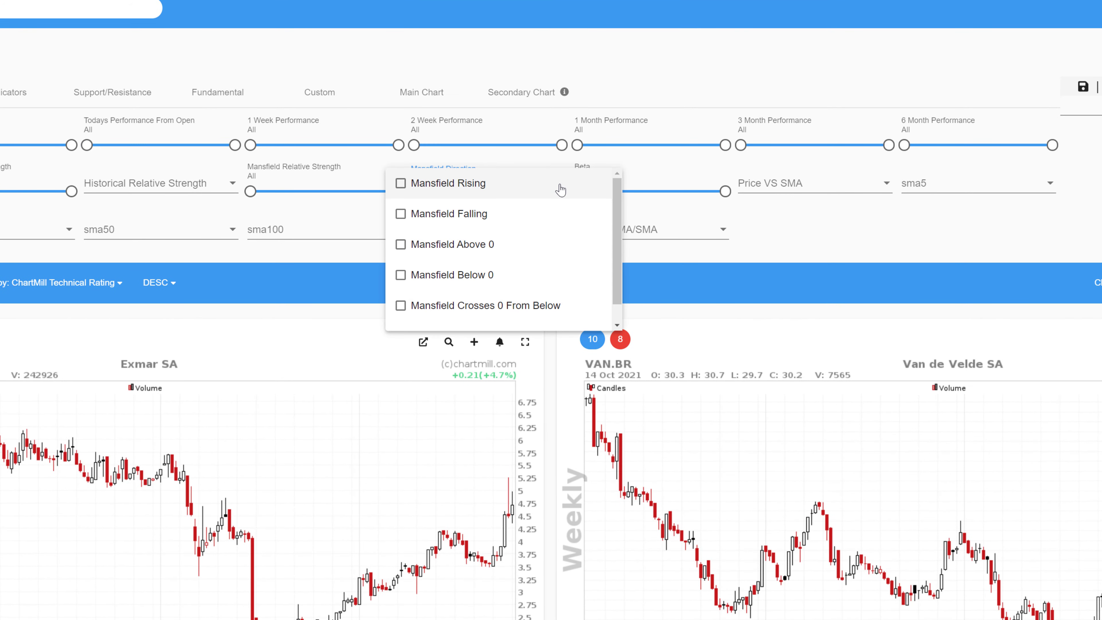
{"action": "left_click", "coordinate": [401, 184]}
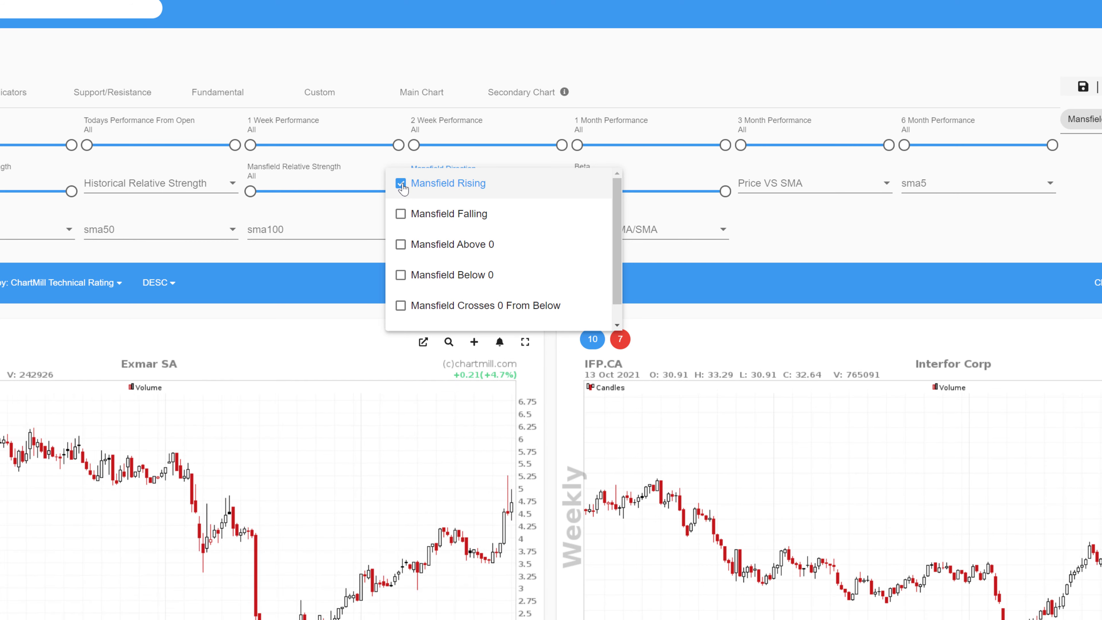
{"action": "left_click", "coordinate": [401, 183]}
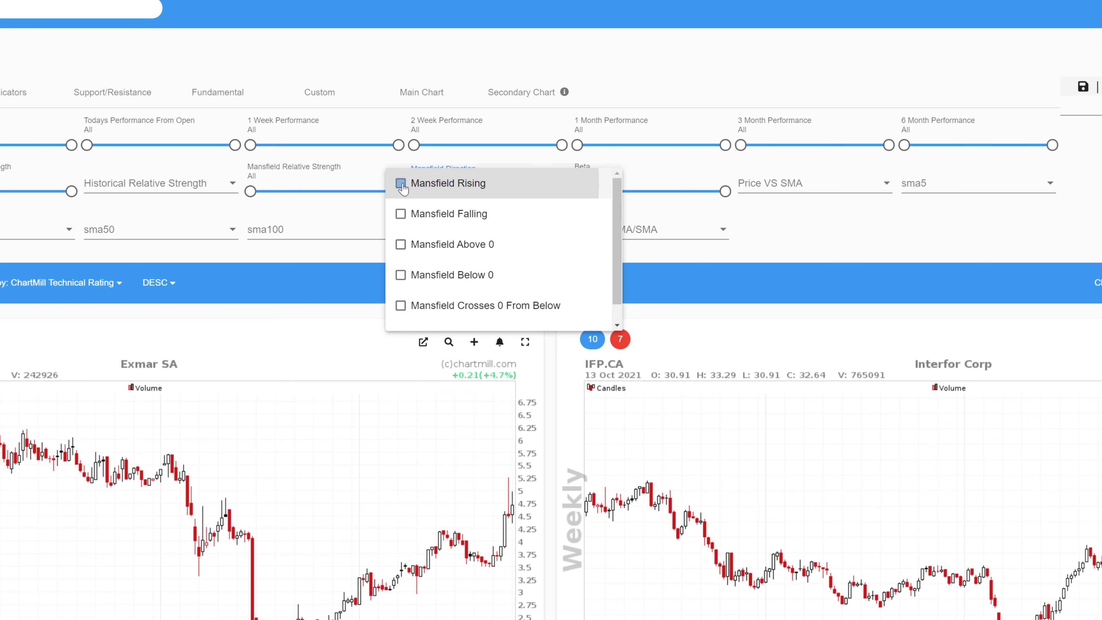
{"action": "left_click", "coordinate": [401, 215]}
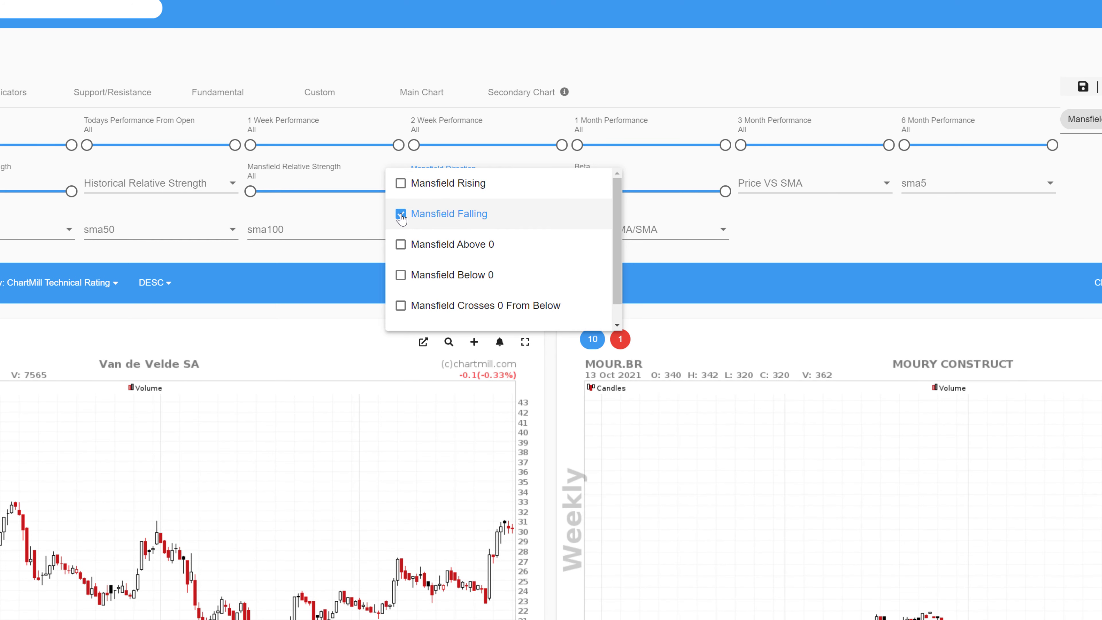
{"action": "left_click", "coordinate": [401, 214]}
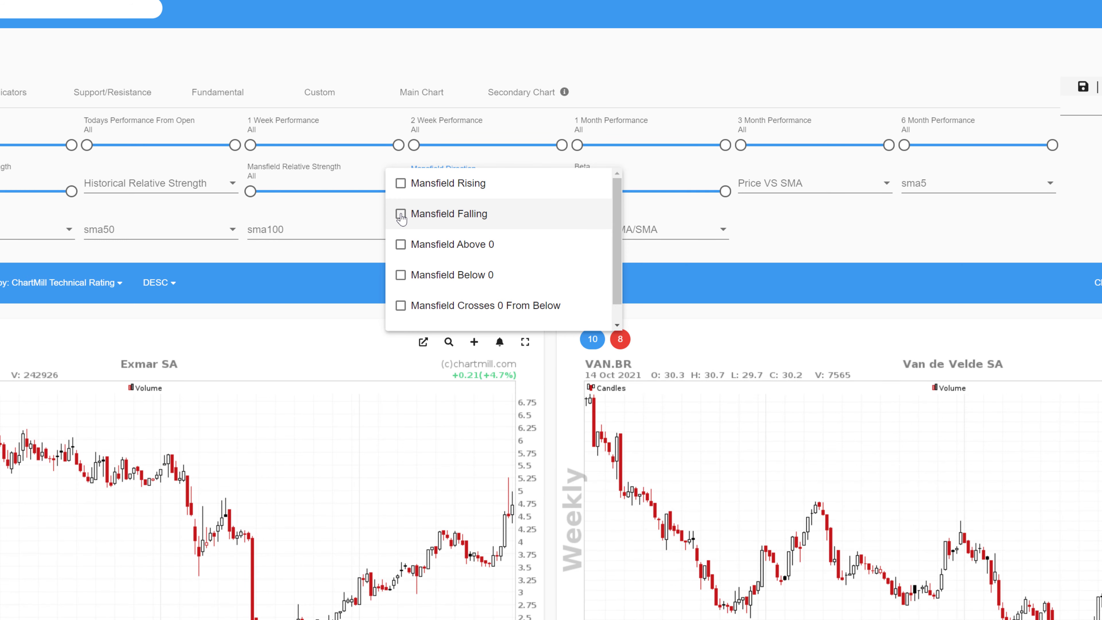
{"action": "left_click", "coordinate": [401, 184]}
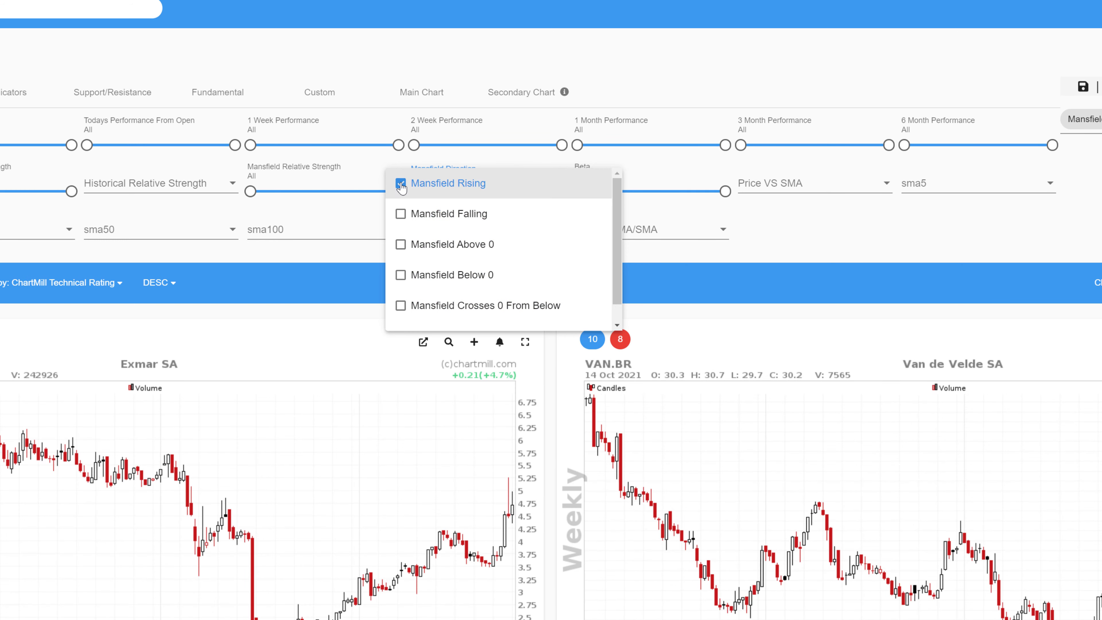
{"action": "left_click", "coordinate": [670, 261]}
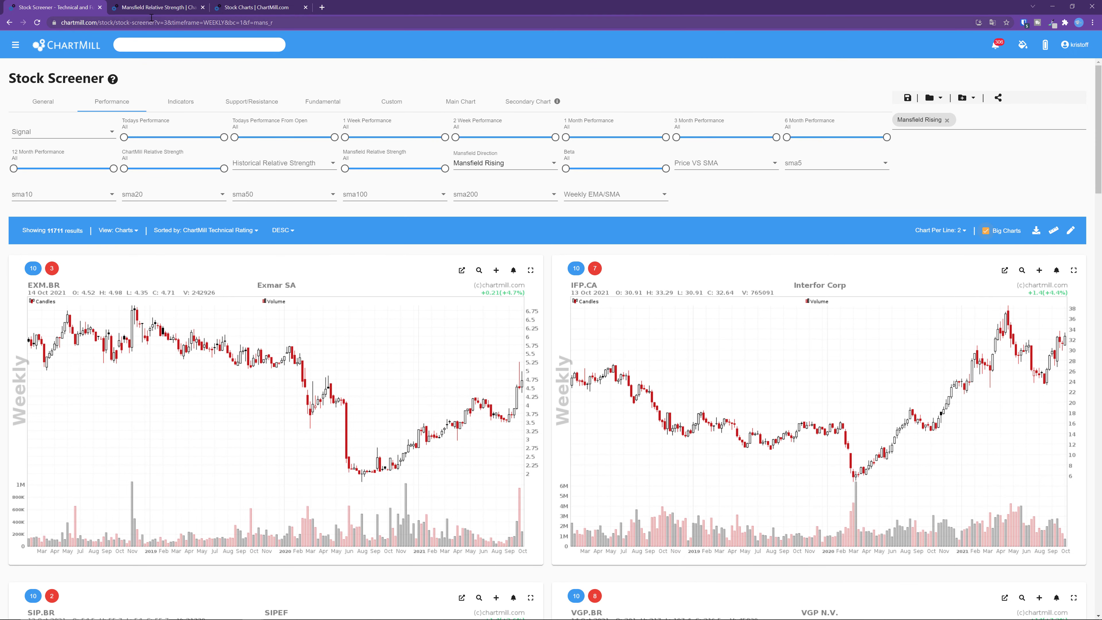
- Find the Mansfield Relative Strength article by searching the Documentation Center for "mansfield", and return to the stock screener
{"action": "left_click", "coordinate": [149, 9]}
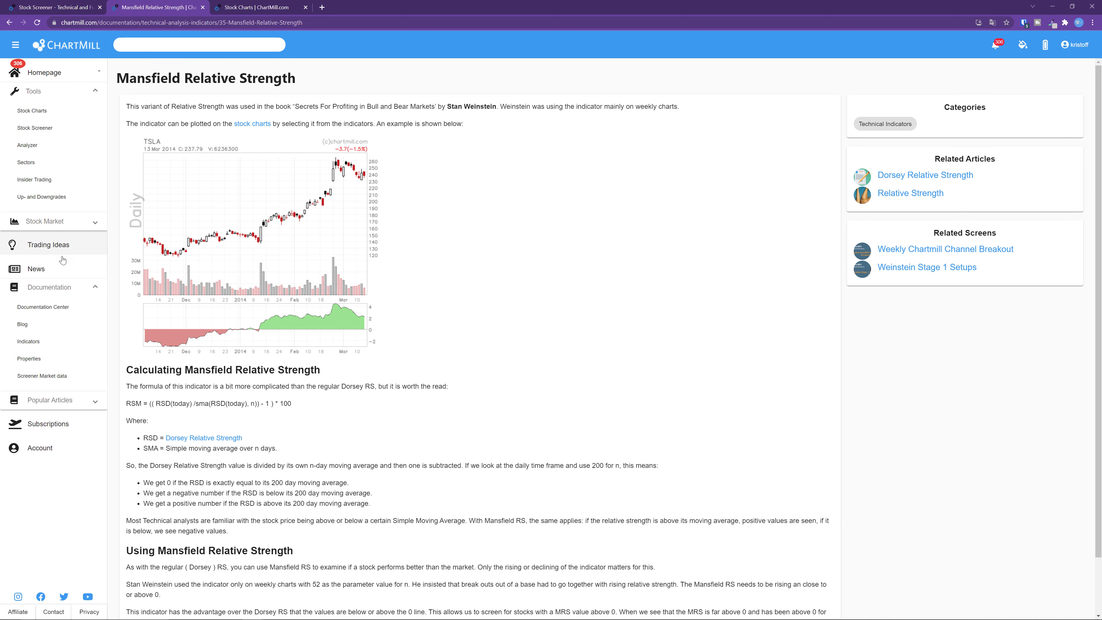
{"action": "left_click", "coordinate": [82, 307]}
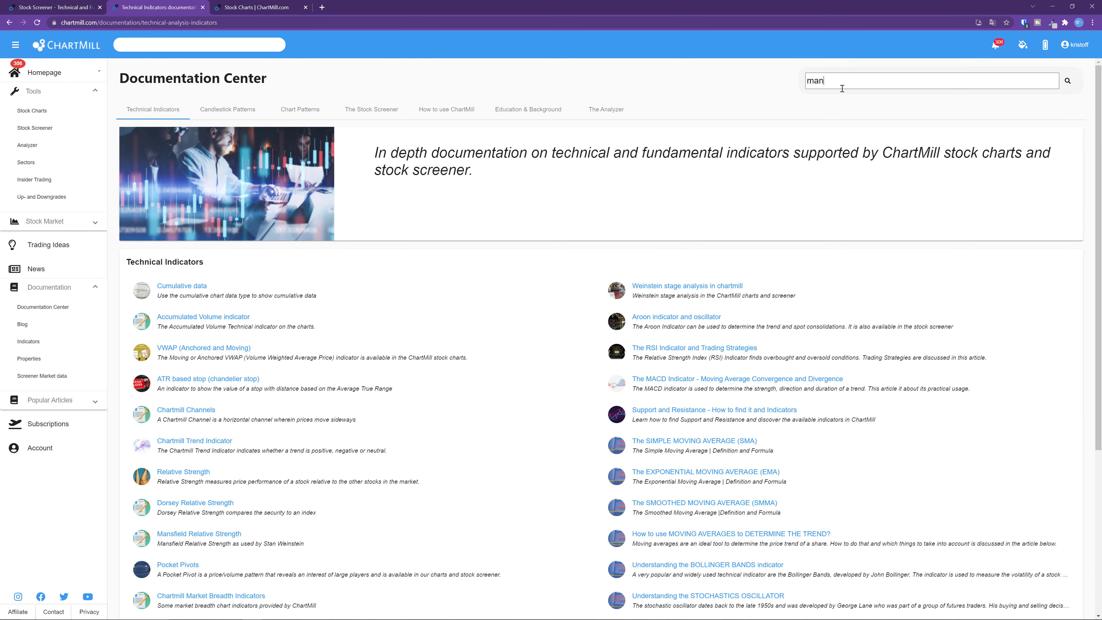
{"action": "key", "text": "Return"}
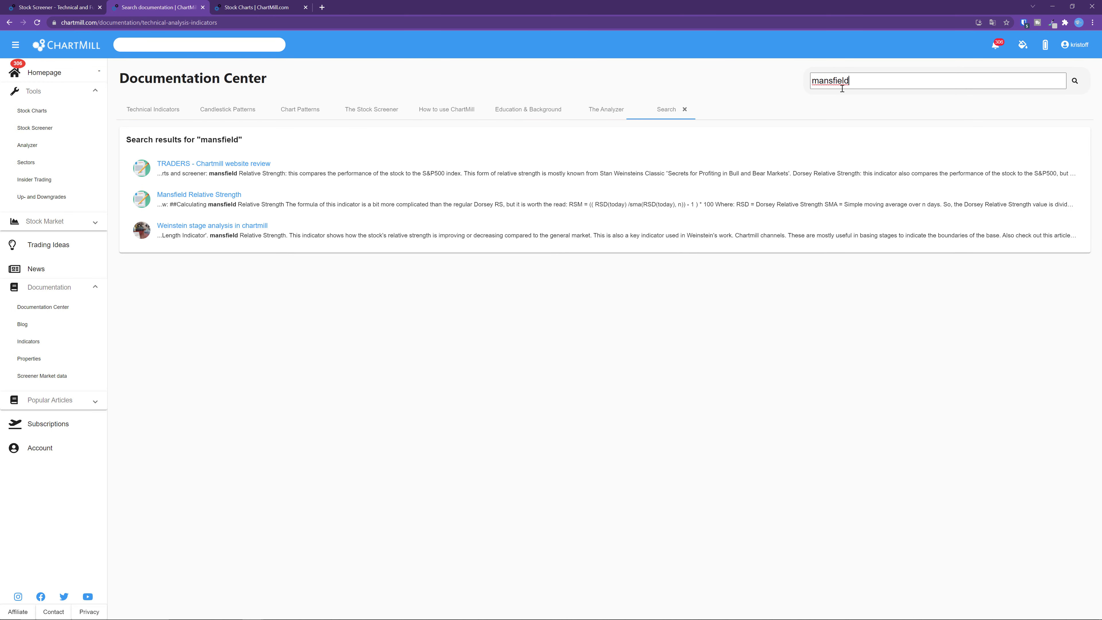
{"action": "left_click", "coordinate": [222, 197]}
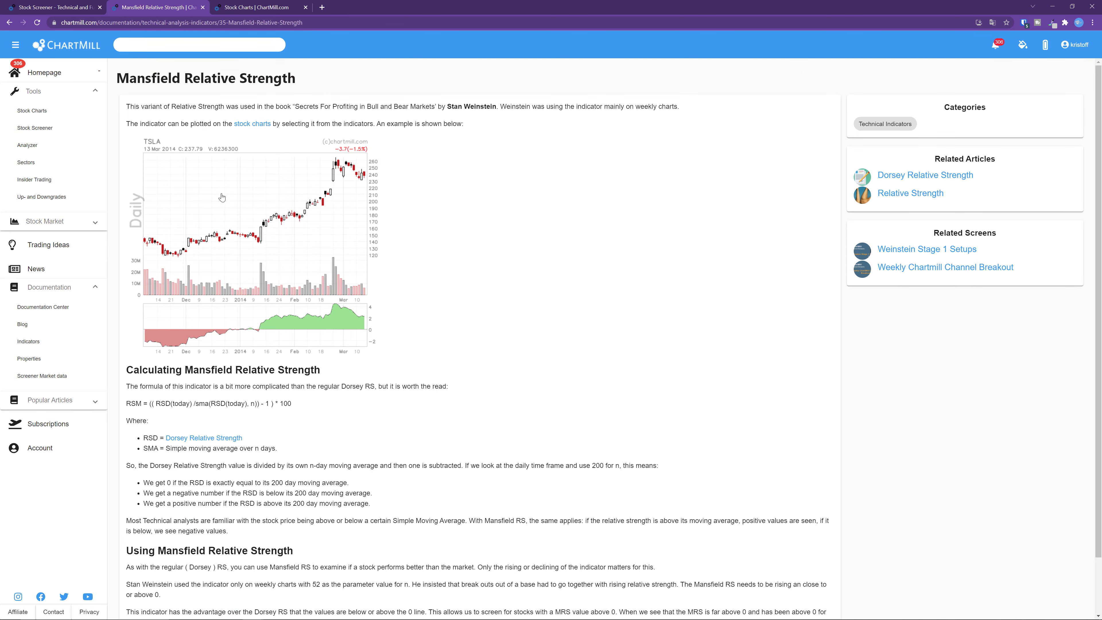
{"action": "left_click", "coordinate": [52, 8]}
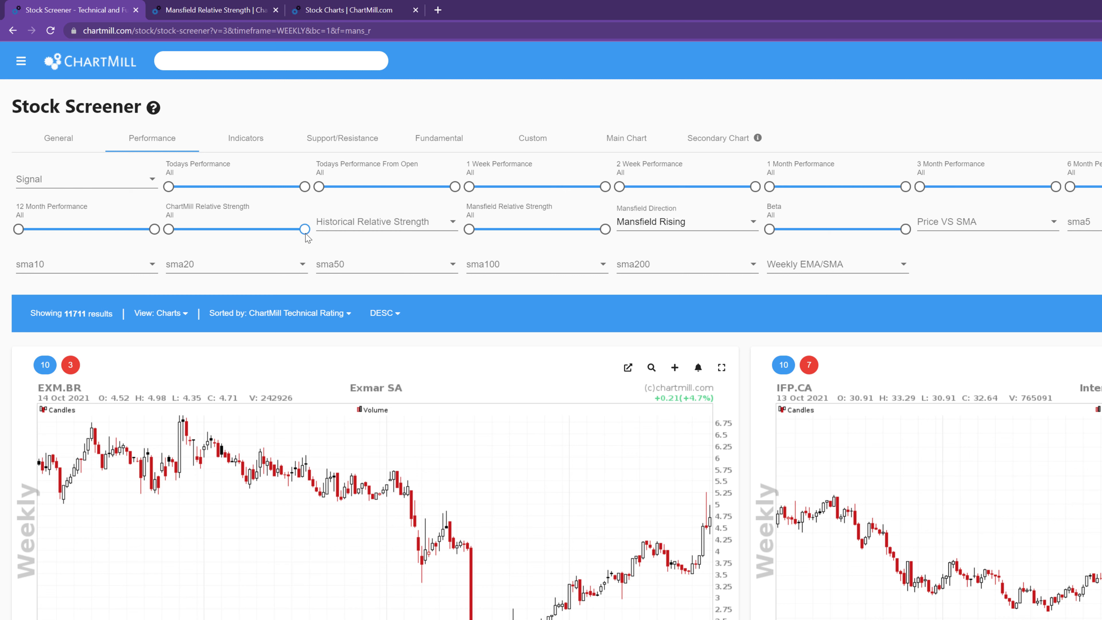
- Try a ChartMill Relative Strength filter of at least 90, look through the resulting weekly charts, and remove the filter
{"action": "mouse_move", "coordinate": [303, 232]}
{"action": "left_mouse_down"}
{"action": "mouse_move", "coordinate": [288, 236]}
{"action": "mouse_move", "coordinate": [308, 236]}
{"action": "left_mouse_up"}
{"action": "left_click_drag", "start_coordinate": [165, 241], "coordinate": [294, 249]}
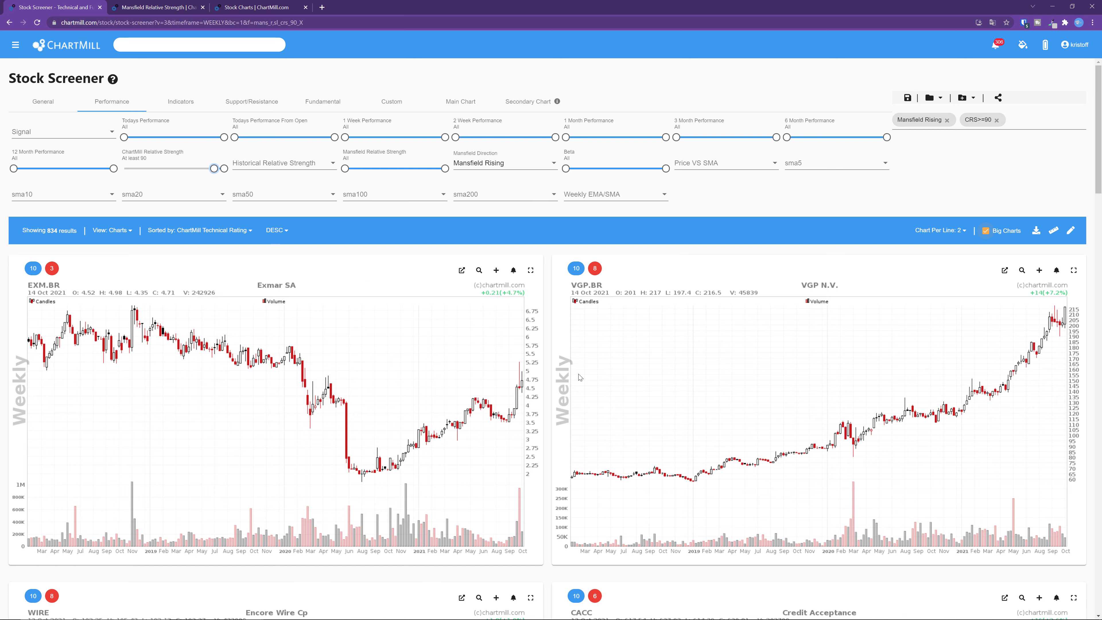
{"action": "scroll", "coordinate": [580, 377], "scroll_direction": "down", "scroll_amount": 5}
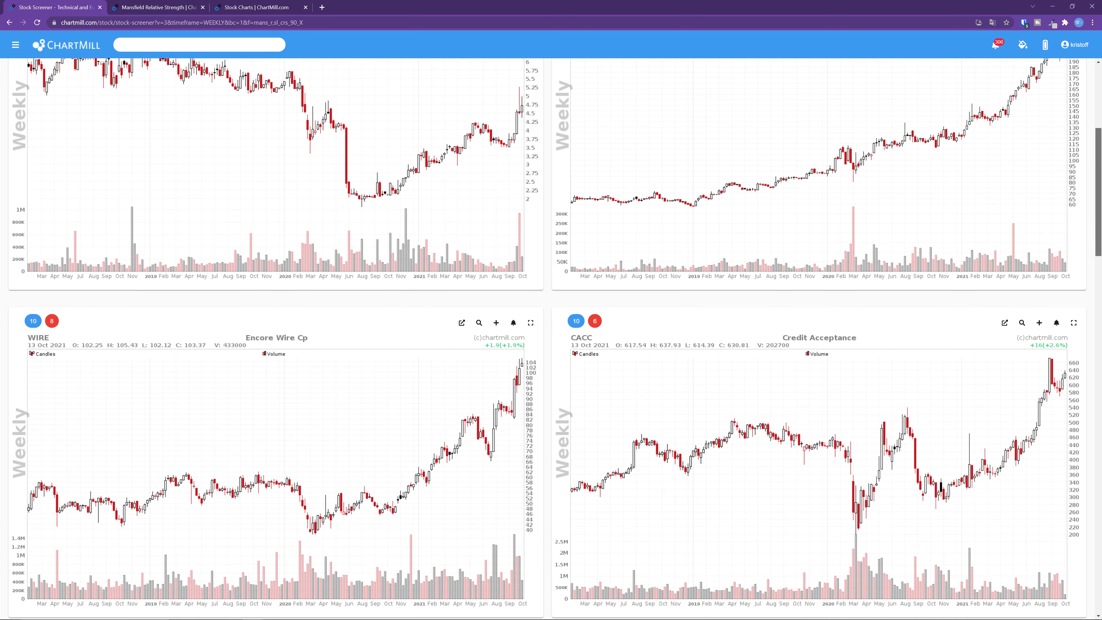
{"action": "scroll", "coordinate": [555, 338], "scroll_direction": "down", "scroll_amount": 1}
{"action": "scroll", "coordinate": [551, 339], "scroll_direction": "down", "scroll_amount": 8}
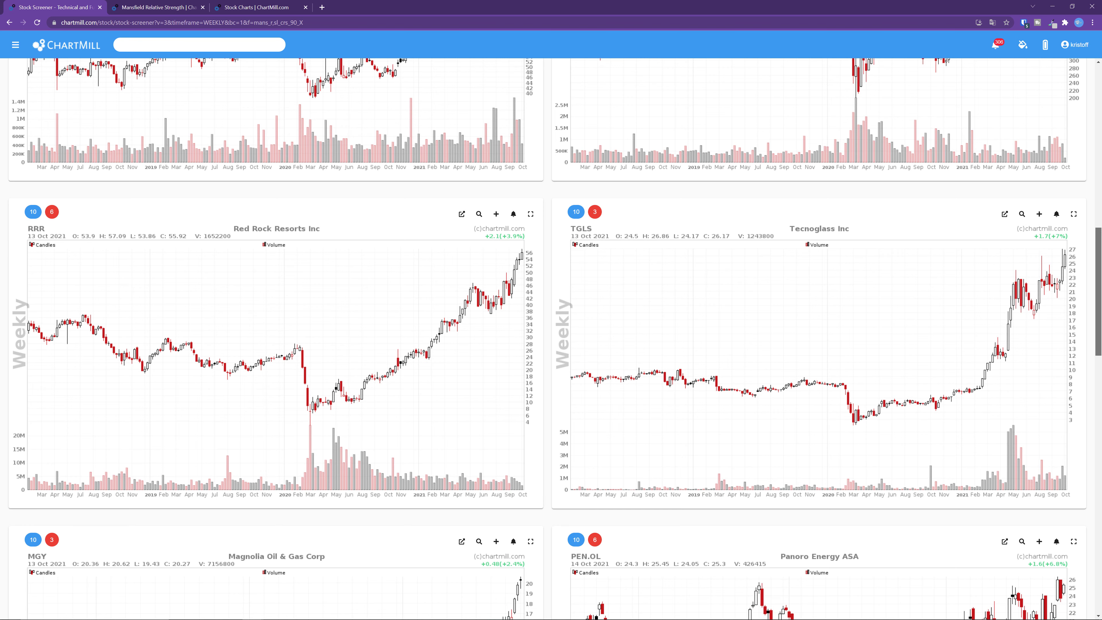
{"action": "scroll", "coordinate": [551, 339], "scroll_direction": "down", "scroll_amount": 2}
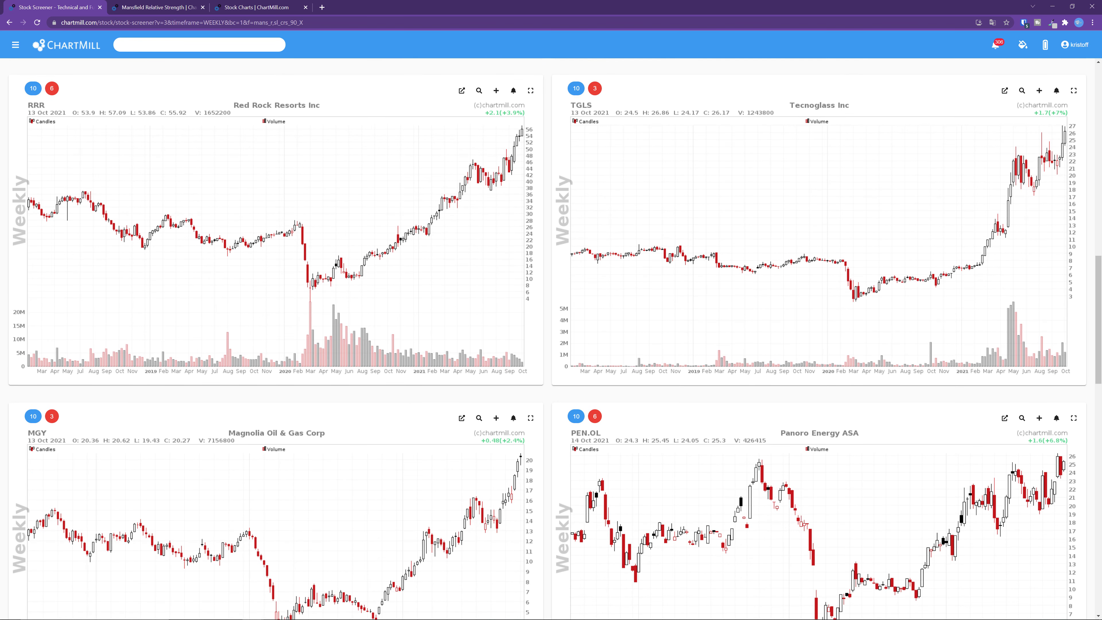
{"action": "scroll", "coordinate": [1090, 274], "scroll_direction": "up", "scroll_amount": 10}
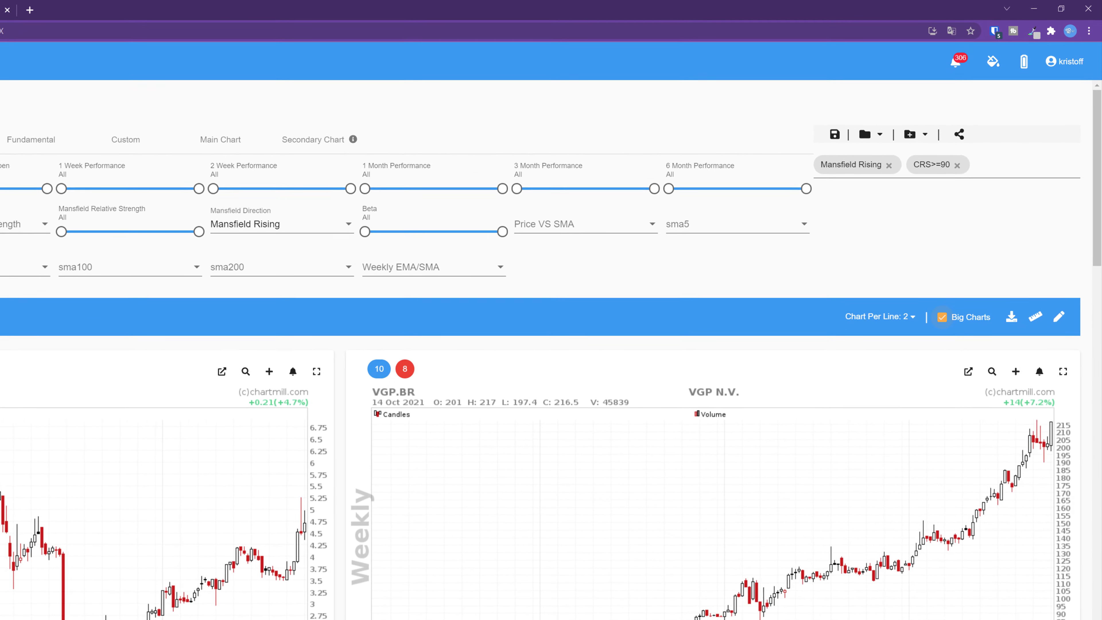
{"action": "left_click", "coordinate": [957, 166]}
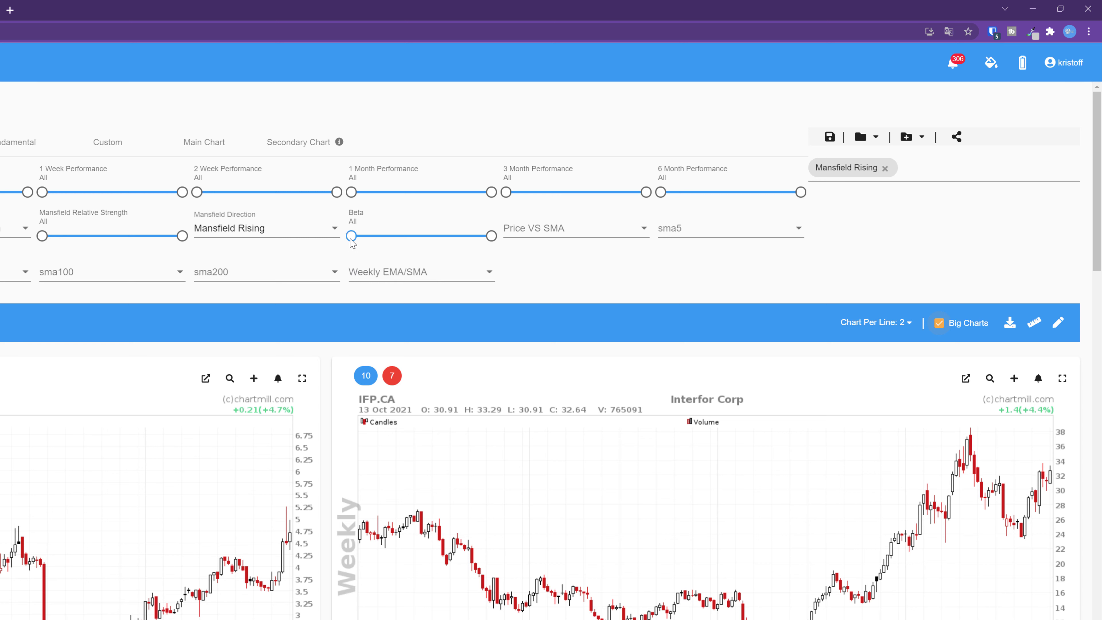
- Try the Beta filter at minimums of 1, -1.5 and 1.5, and reset it to All
{"action": "left_click_drag", "start_coordinate": [351, 236], "coordinate": [447, 241]}
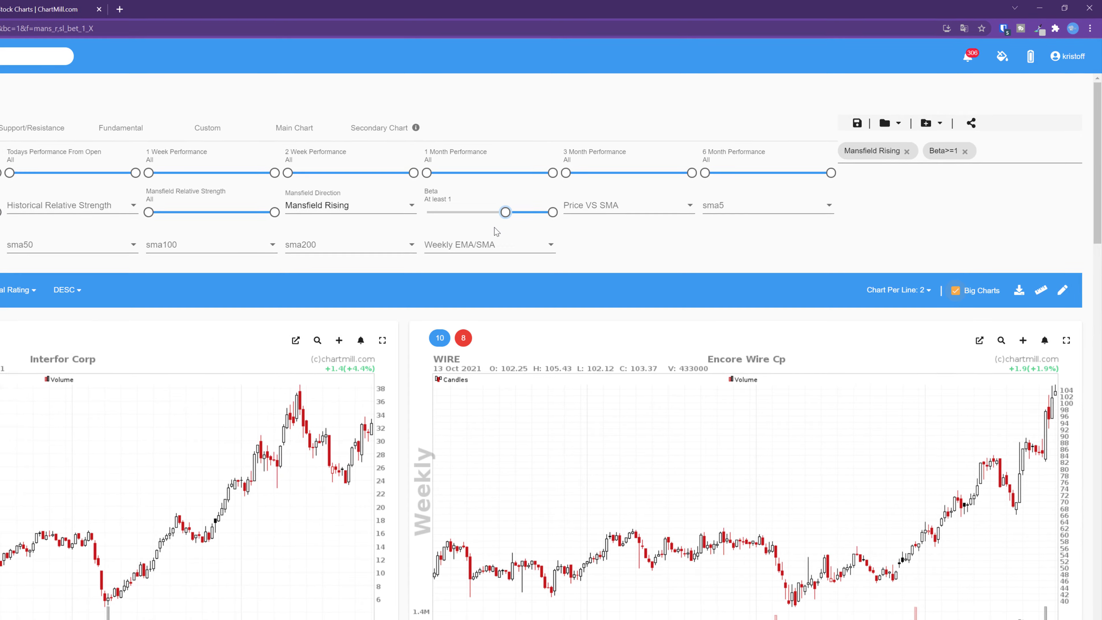
{"action": "left_click_drag", "start_coordinate": [505, 212], "coordinate": [466, 214]}
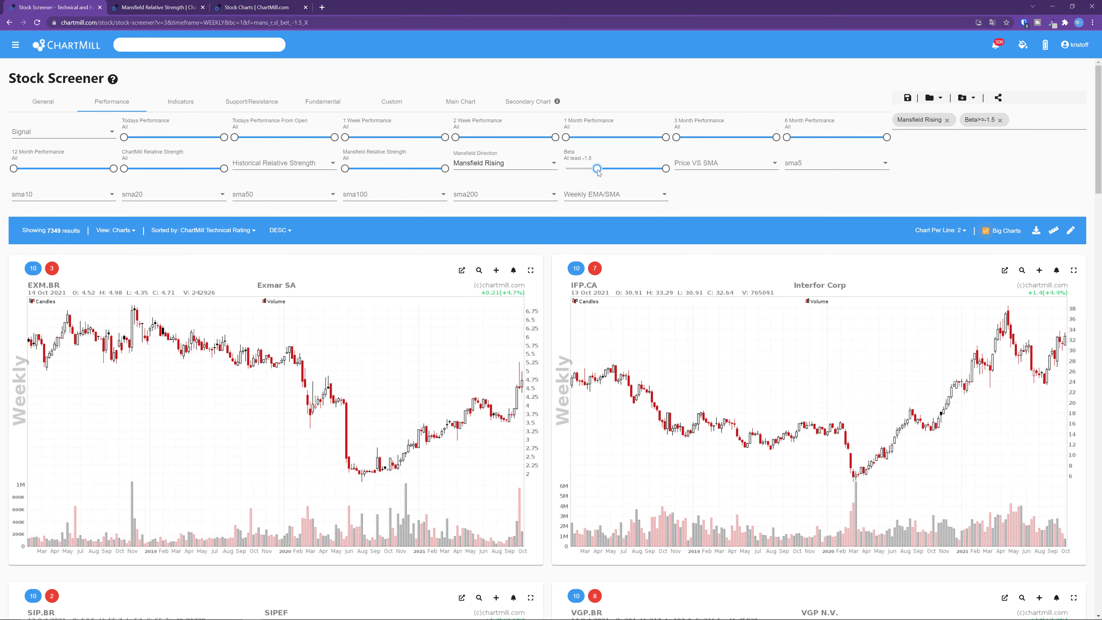
{"action": "left_click_drag", "start_coordinate": [593, 173], "coordinate": [588, 174]}
{"action": "left_click_drag", "start_coordinate": [593, 169], "coordinate": [641, 175]}
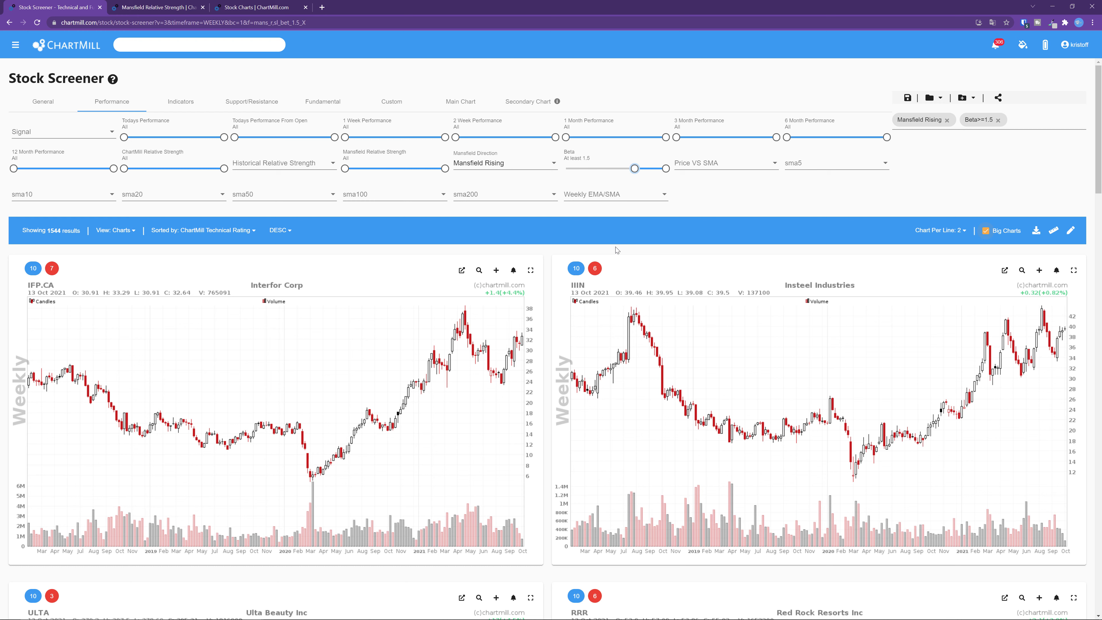
{"action": "left_click_drag", "start_coordinate": [634, 170], "coordinate": [560, 185]}
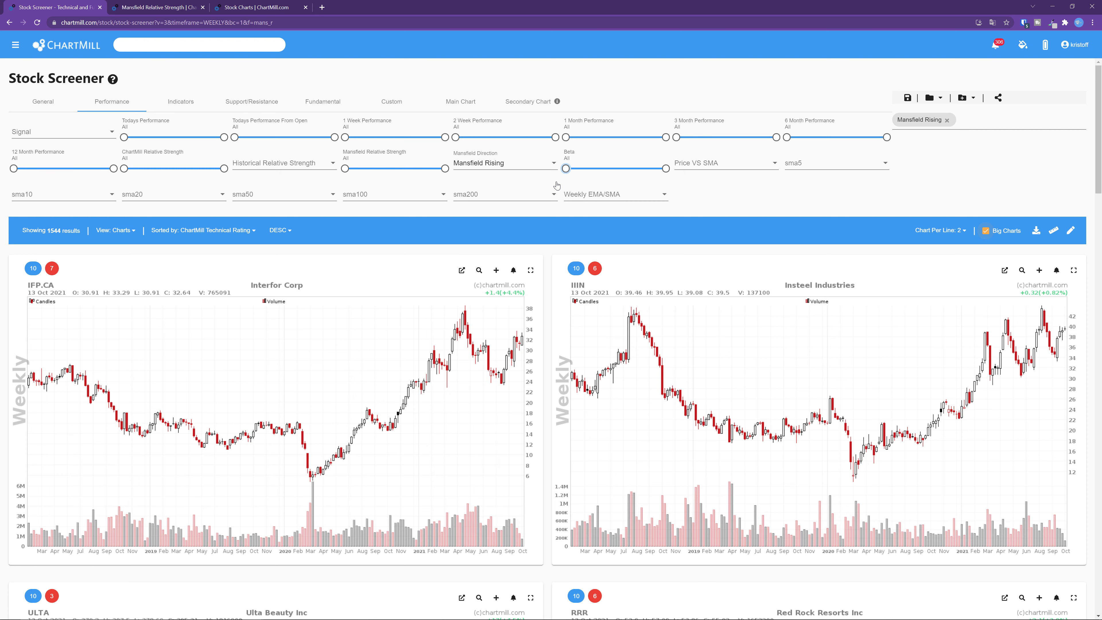
{"action": "scroll", "coordinate": [507, 340], "scroll_direction": "down", "scroll_amount": 2}
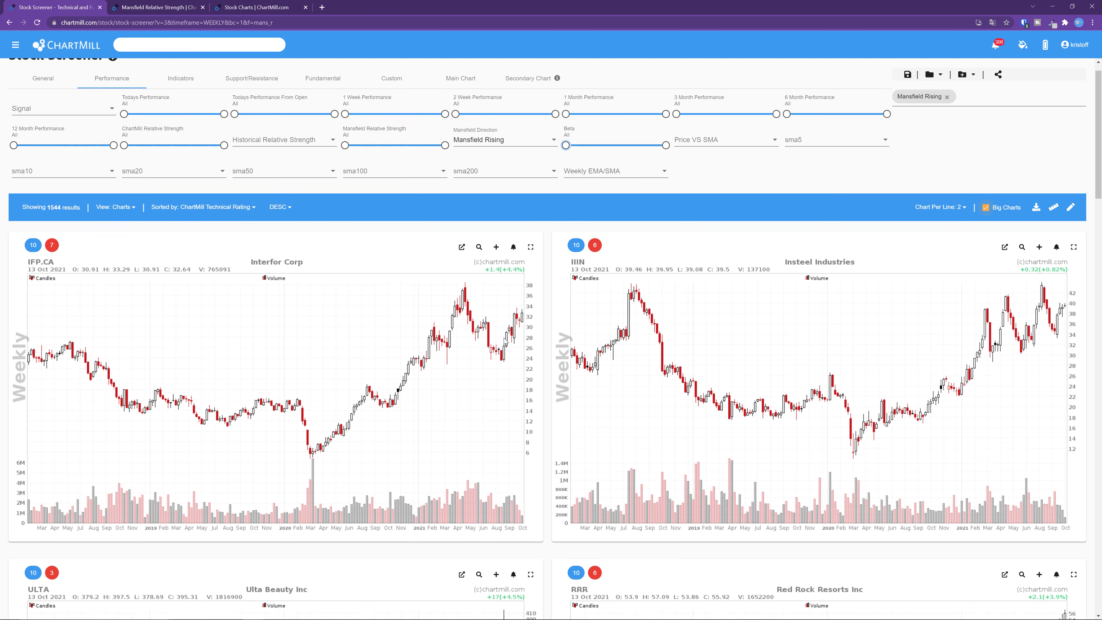
{"action": "scroll", "coordinate": [506, 341], "scroll_direction": "up", "scroll_amount": 2}
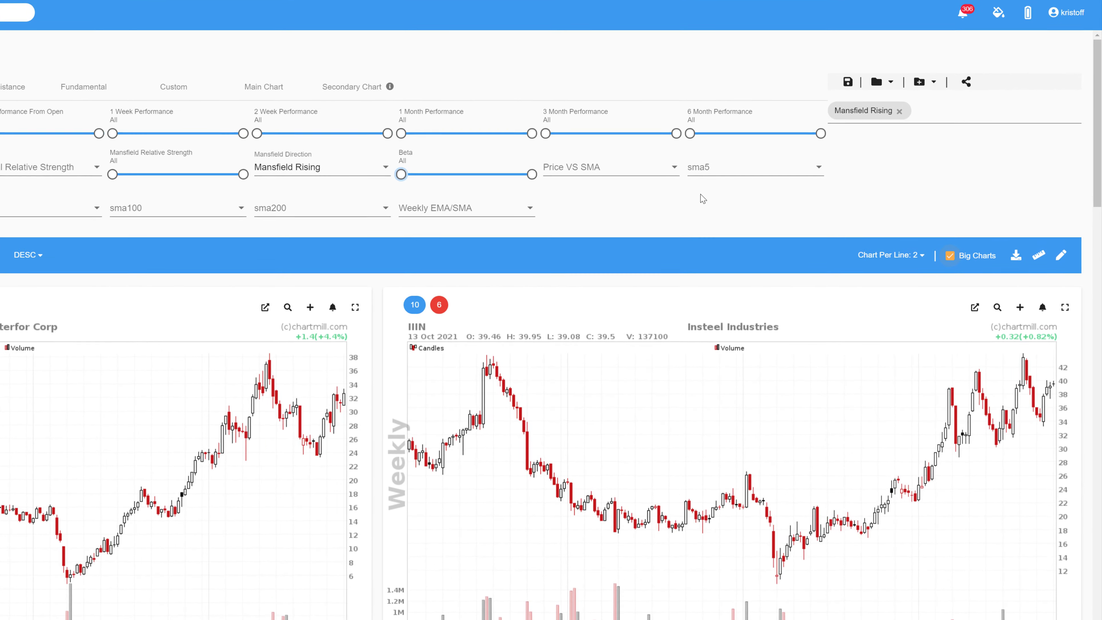
- Add Price Below SMA(20) and Price Above SMA(50) as Price VS SMA filters
{"action": "left_click", "coordinate": [673, 169]}
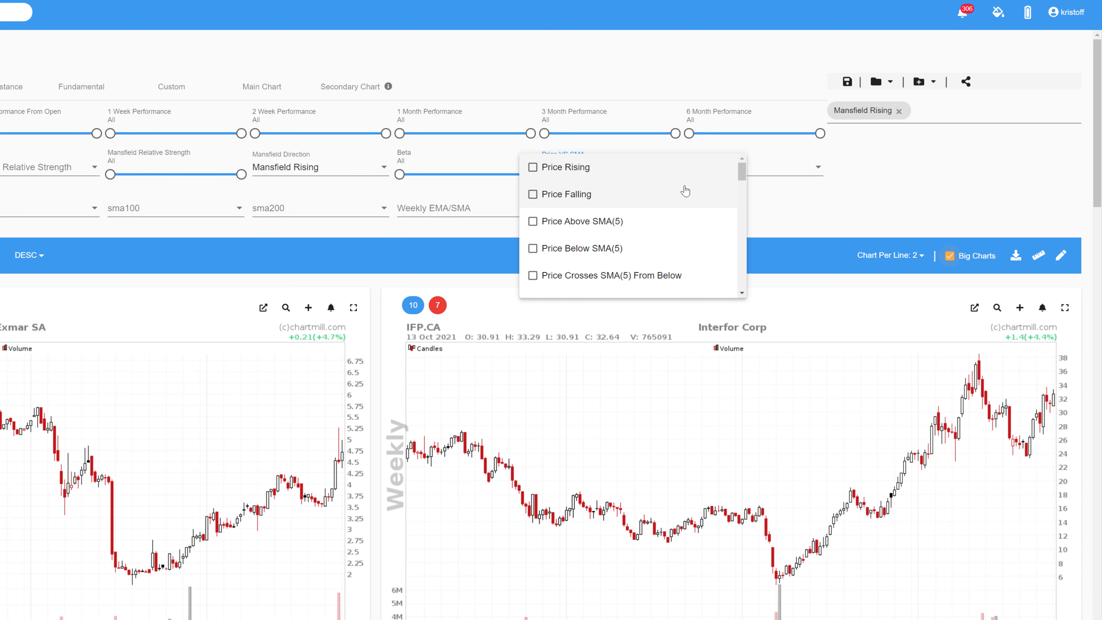
{"action": "left_click_drag", "start_coordinate": [743, 171], "coordinate": [755, 208]}
{"action": "scroll", "coordinate": [672, 223], "scroll_direction": "down", "scroll_amount": 3}
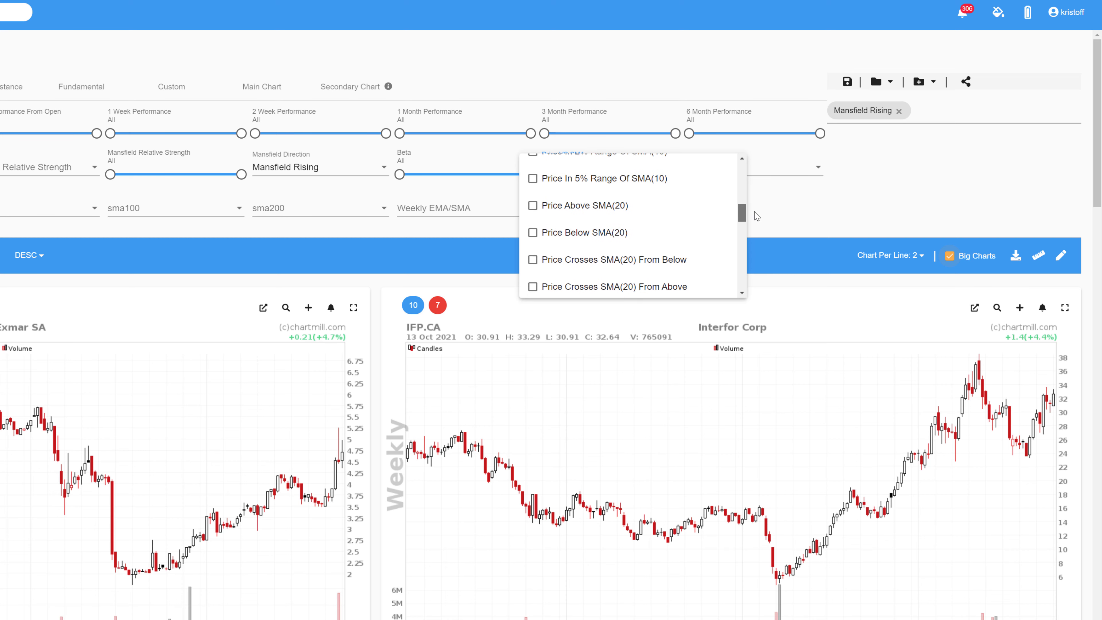
{"action": "left_click", "coordinate": [532, 217]}
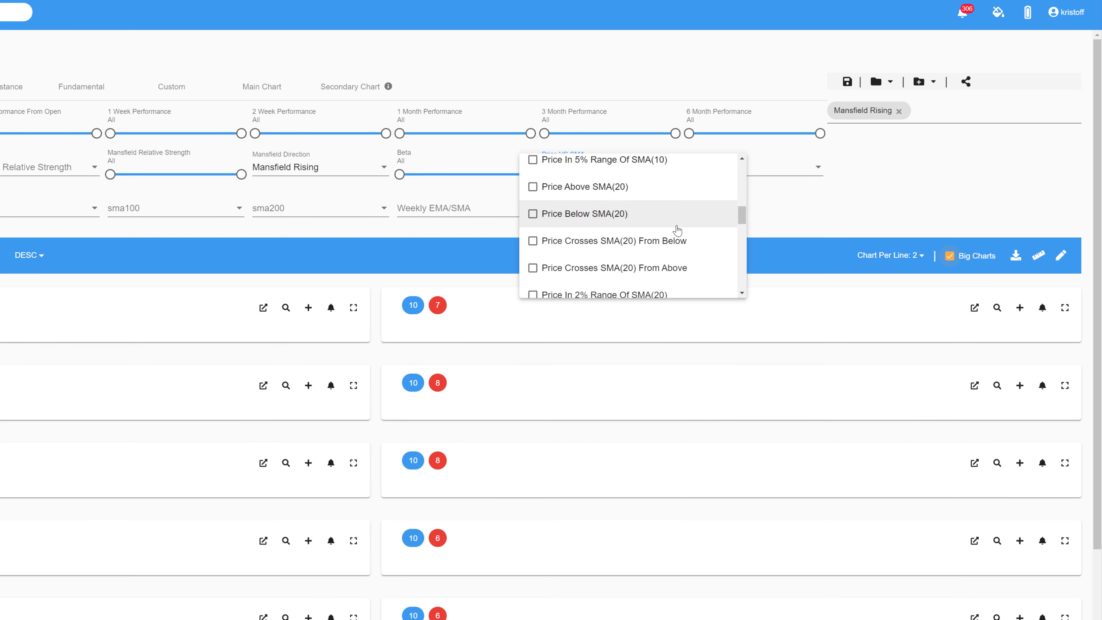
{"action": "left_click", "coordinate": [534, 216]}
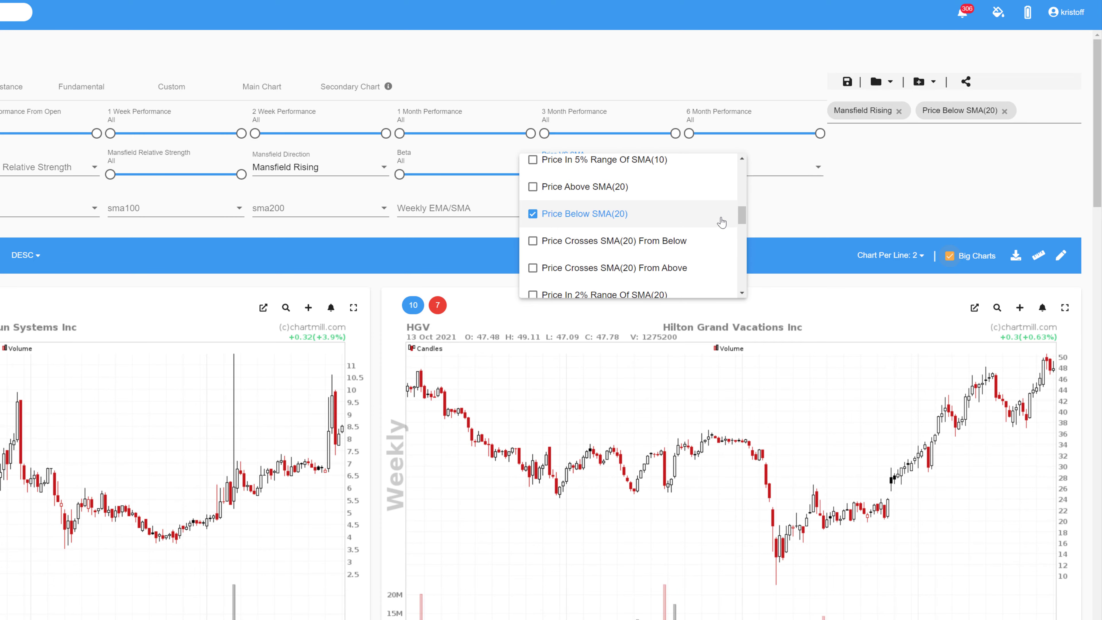
{"action": "scroll", "coordinate": [742, 217], "scroll_direction": "down", "scroll_amount": 5}
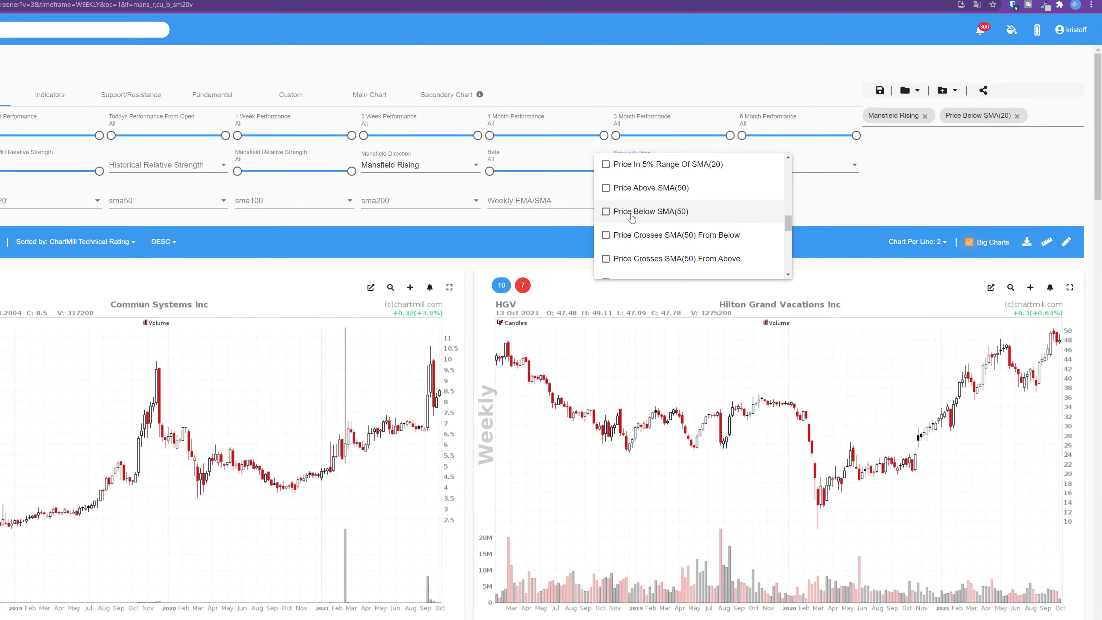
{"action": "left_click", "coordinate": [650, 187]}
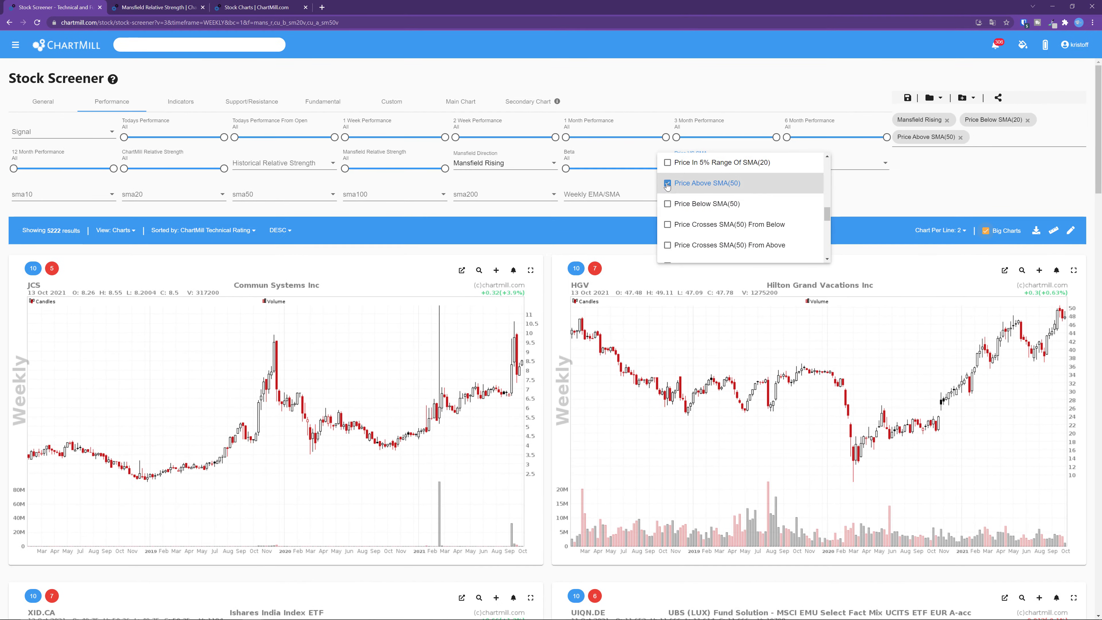
{"action": "left_click", "coordinate": [863, 197]}
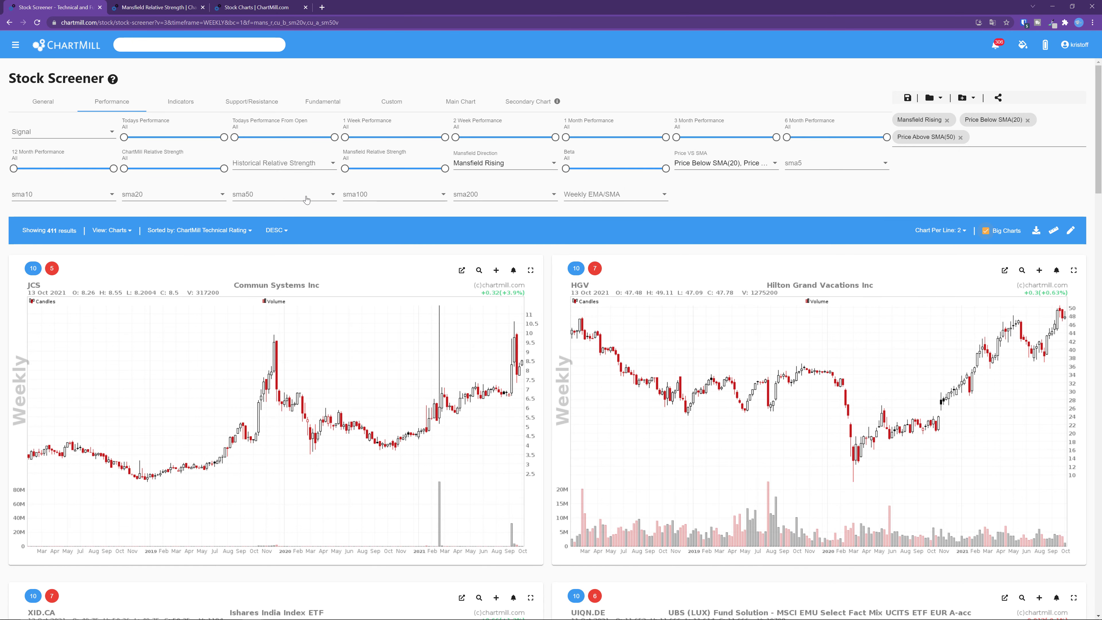
- Add SMA(50) In 5% Range Of SMA(10) as the sma50 filter, and look through the Weekly EMA/SMA options
{"action": "left_click", "coordinate": [326, 201]}
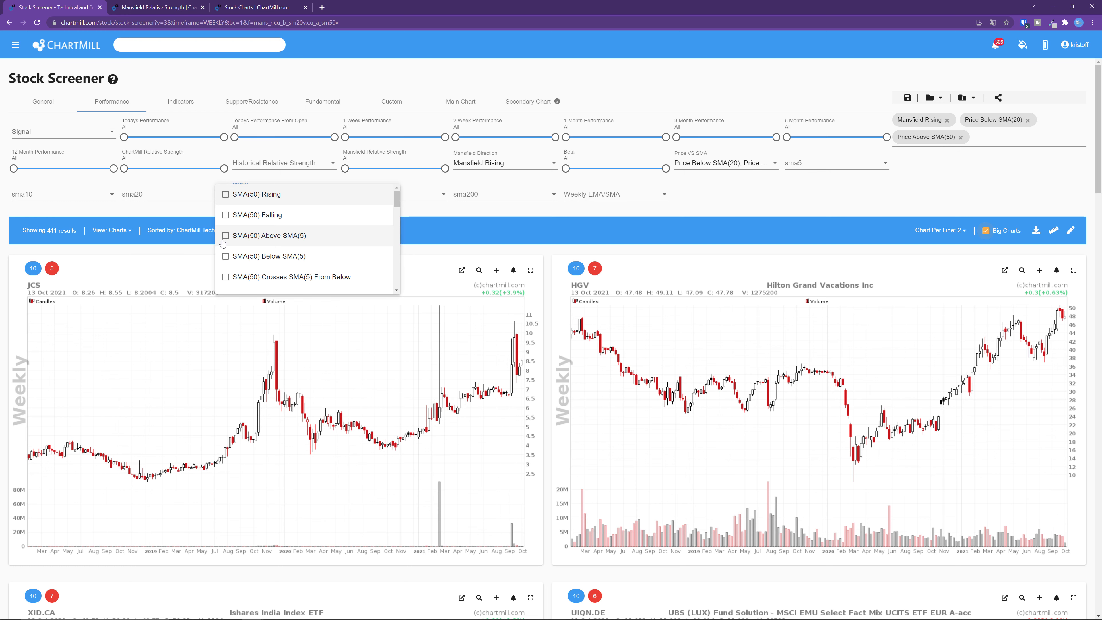
{"action": "scroll", "coordinate": [225, 247], "scroll_direction": "down", "scroll_amount": 5}
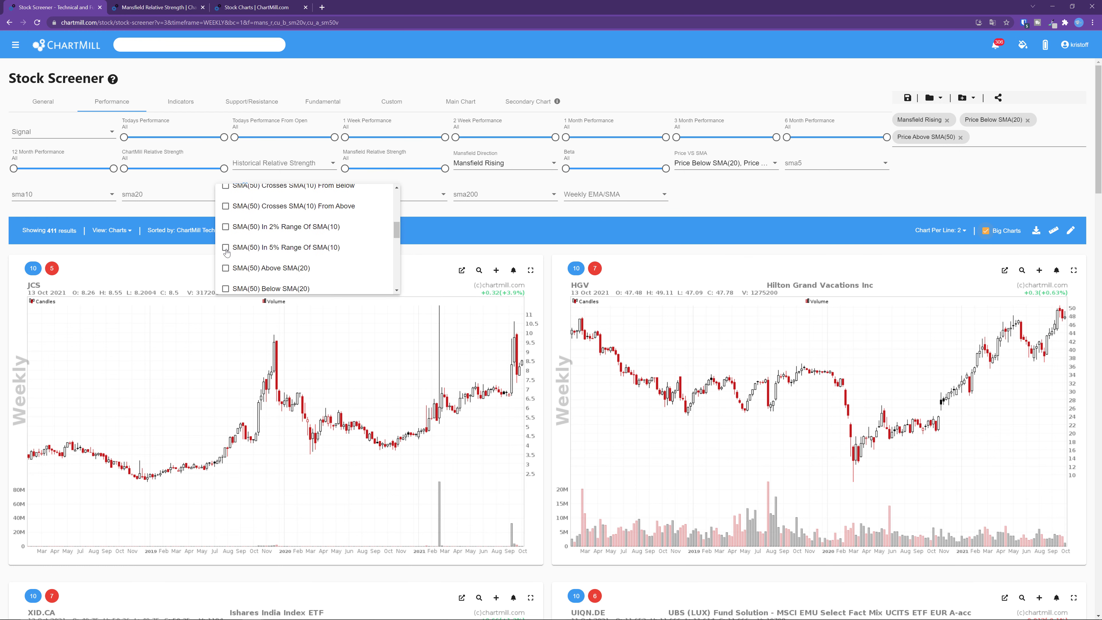
{"action": "left_click", "coordinate": [225, 247]}
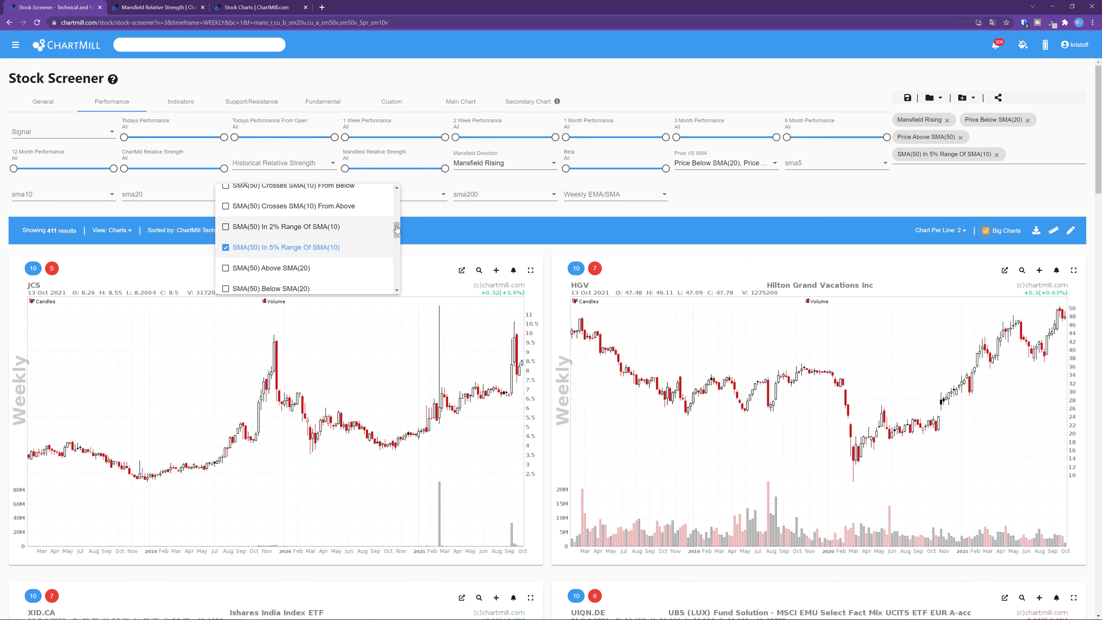
{"action": "left_click", "coordinate": [417, 213]}
{"action": "left_click", "coordinate": [665, 194]}
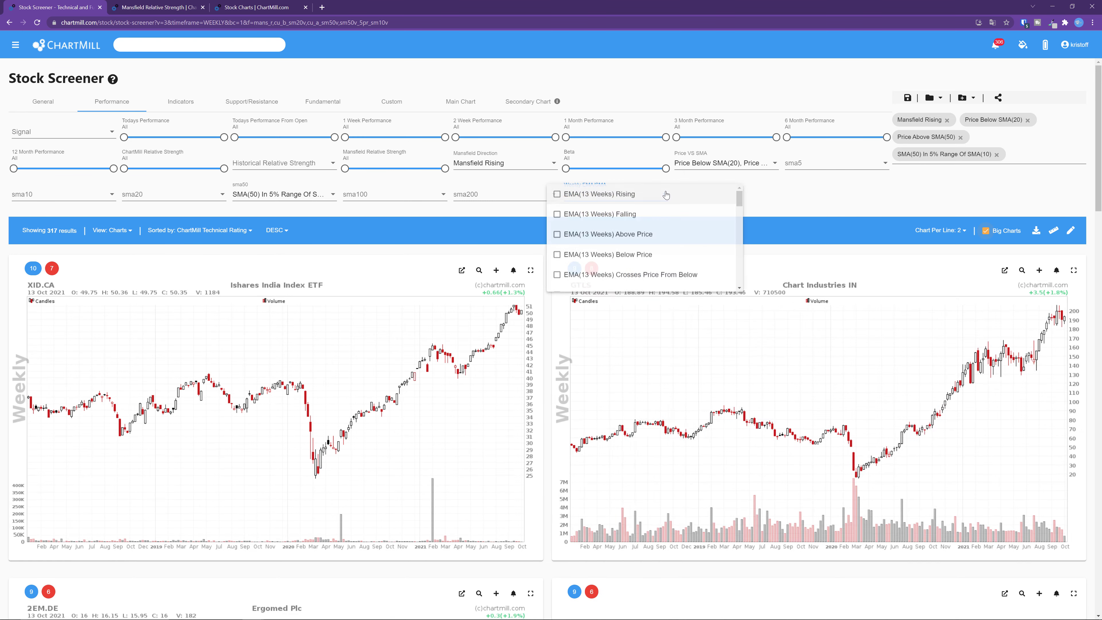
{"action": "scroll", "coordinate": [655, 217], "scroll_direction": "down", "scroll_amount": 3}
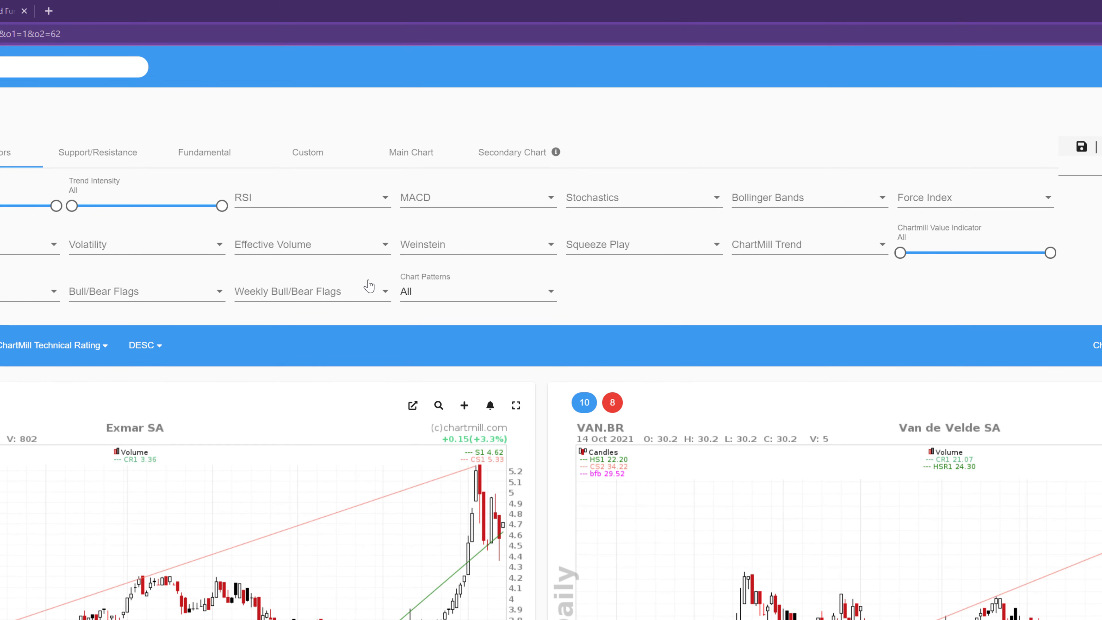
- View the available RSI filter options among the indicator filters without selecting any
{"action": "left_click", "coordinate": [385, 200]}
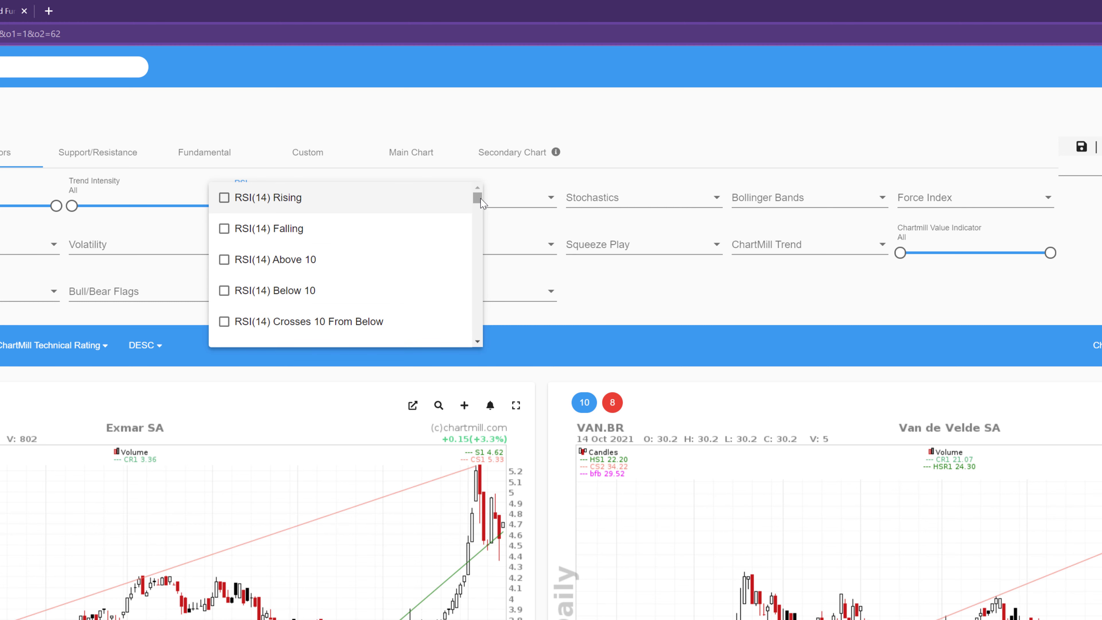
{"action": "mouse_move", "coordinate": [481, 200]}
{"action": "left_mouse_down"}
{"action": "mouse_move", "coordinate": [482, 213]}
{"action": "mouse_move", "coordinate": [487, 194]}
{"action": "left_mouse_up"}
{"action": "left_click", "coordinate": [499, 168]}
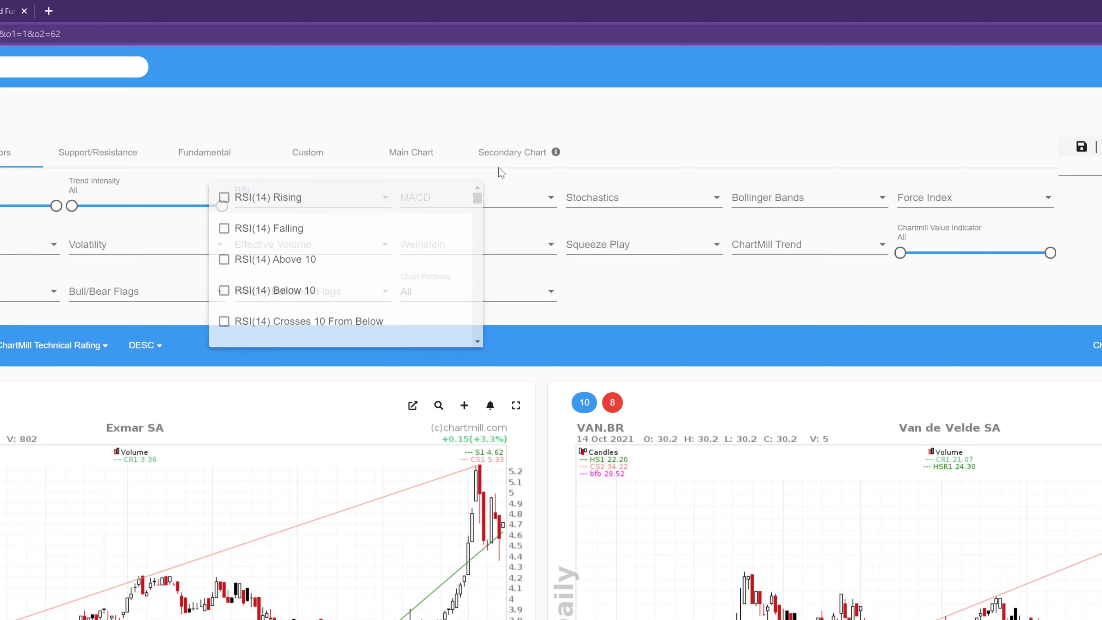
- Try MACD(12,26,9) Crosses 0 From Below as the MACD filter, and clear it again
{"action": "left_click", "coordinate": [551, 200]}
{"action": "scroll", "coordinate": [547, 261], "scroll_direction": "down", "scroll_amount": 2}
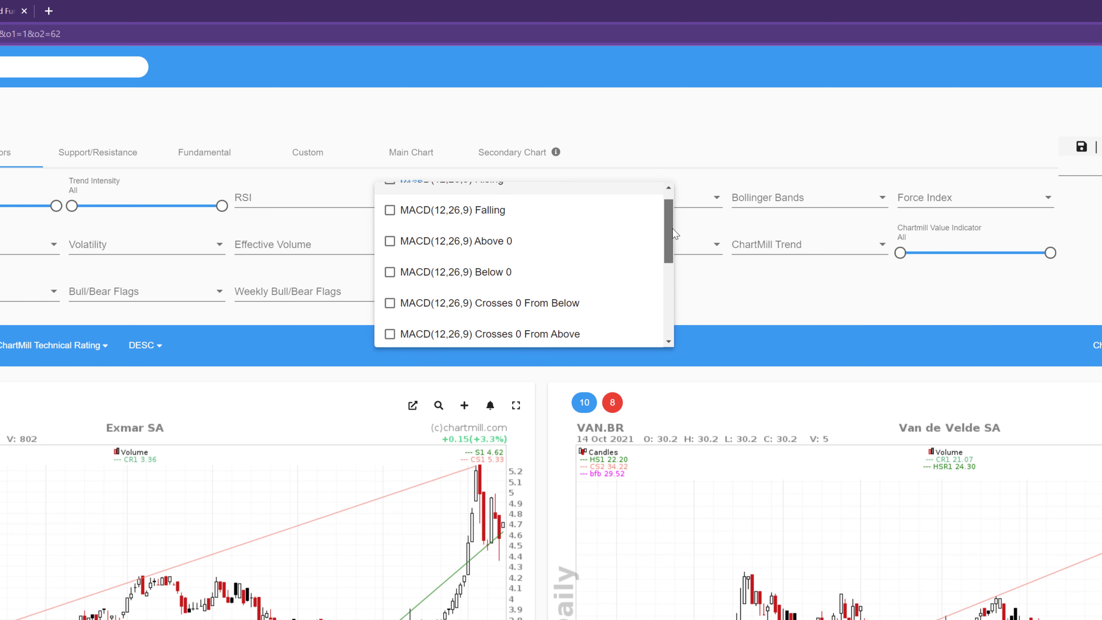
{"action": "left_click", "coordinate": [390, 261]}
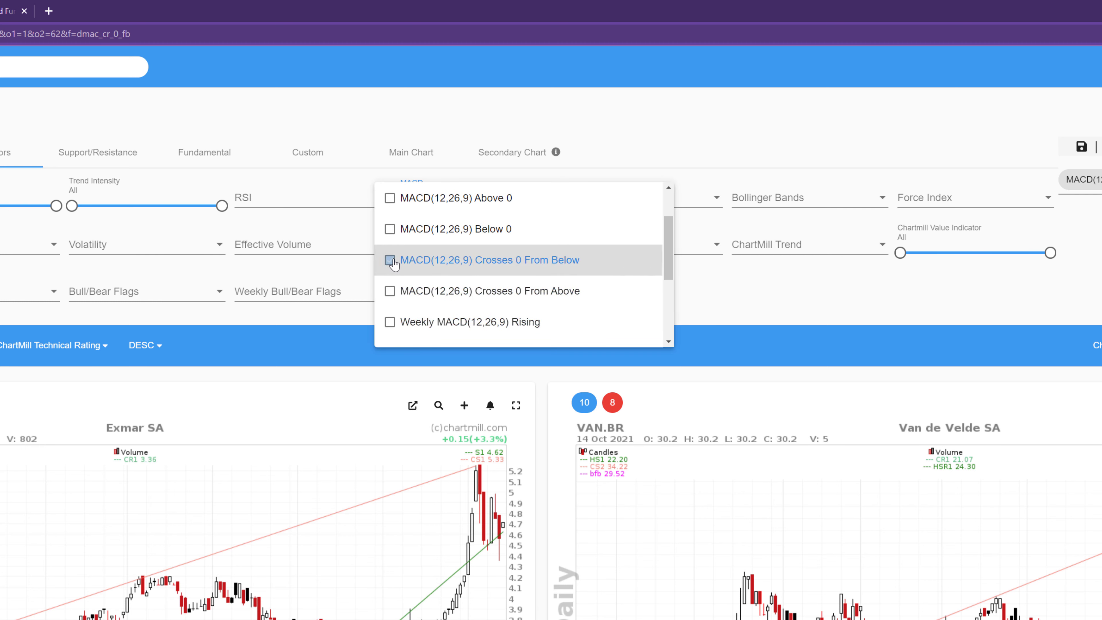
{"action": "left_click", "coordinate": [390, 261]}
{"action": "left_click", "coordinate": [722, 291]}
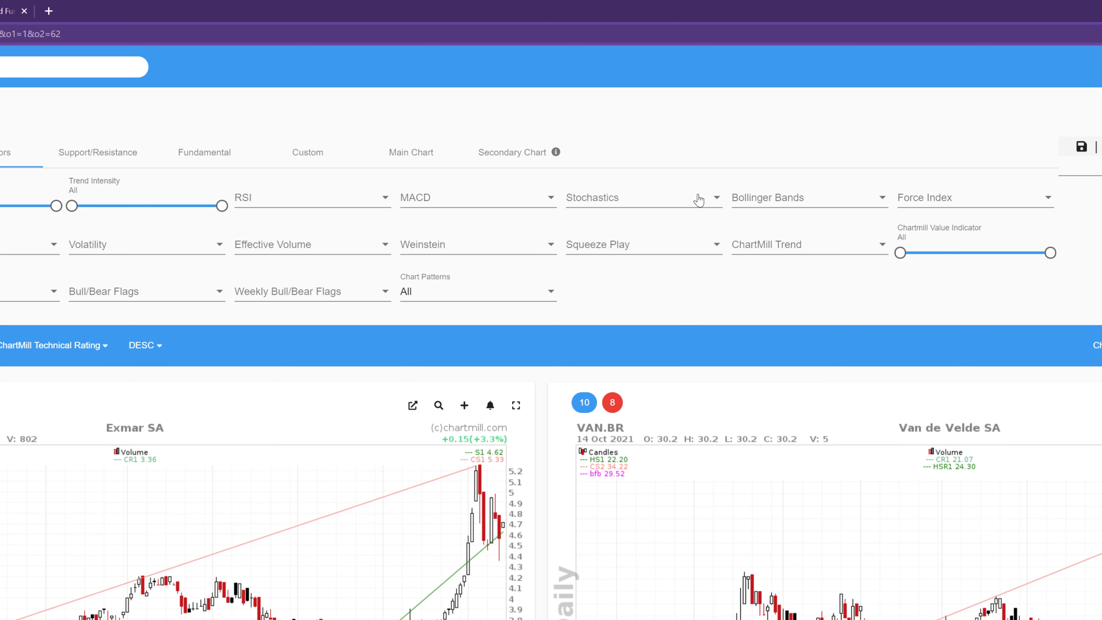
- View the available Stochastics and Force Index filter options without selecting any
{"action": "left_click", "coordinate": [701, 199]}
{"action": "left_click", "coordinate": [856, 293]}
{"action": "left_click", "coordinate": [1043, 202]}
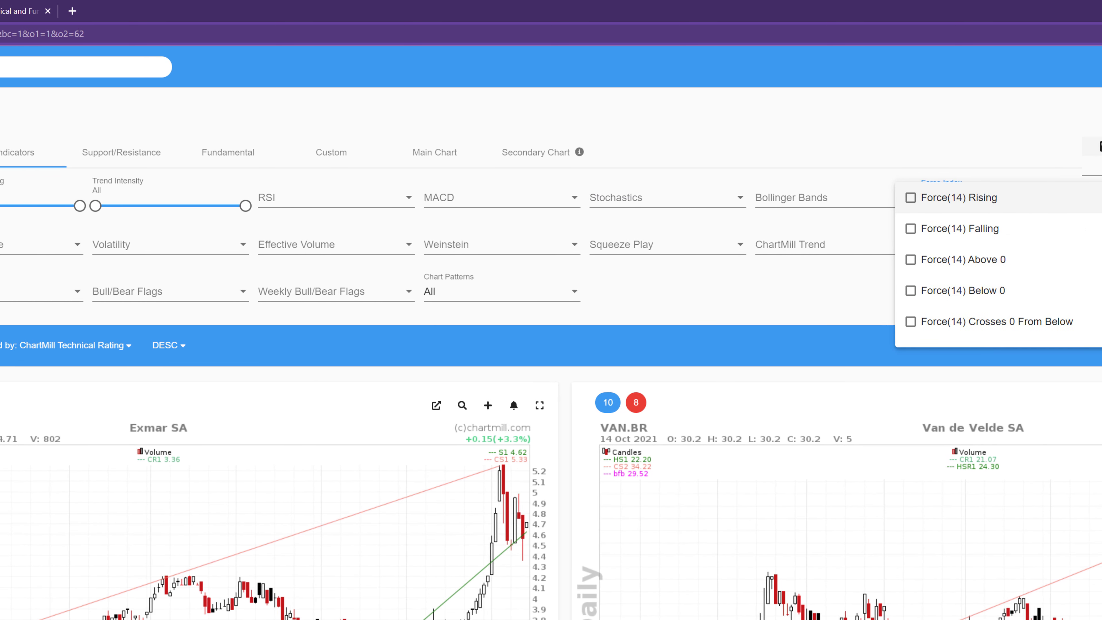
{"action": "left_click", "coordinate": [1097, 278]}
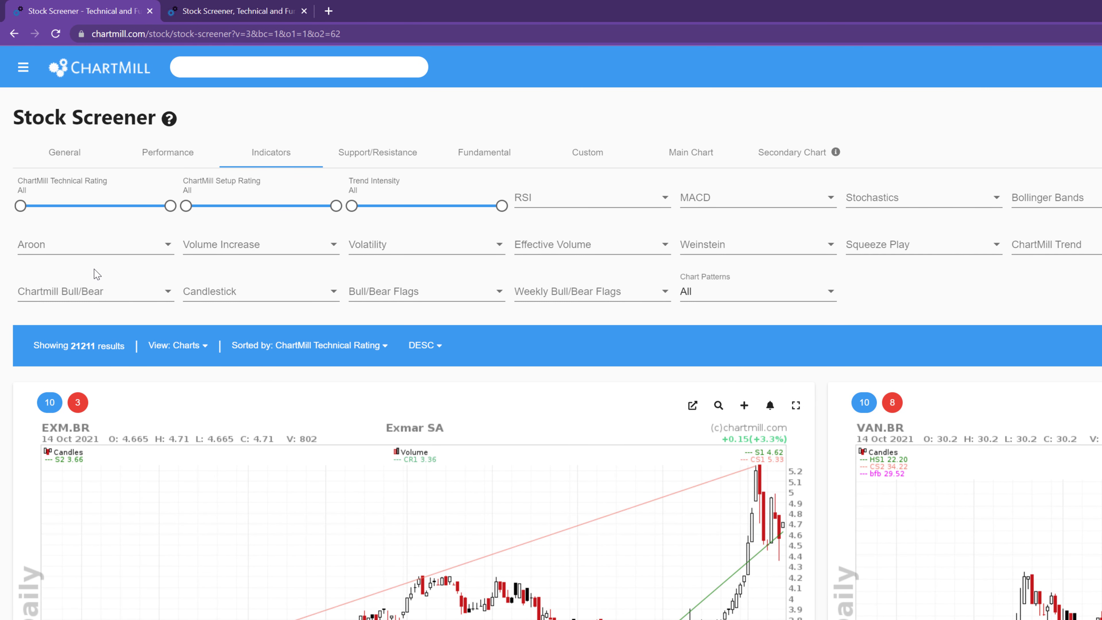
- Try a ChartMill Technical Rating and a ChartMill Setup Rating of at least 8 each, and remove both filters
{"action": "left_click_drag", "start_coordinate": [20, 206], "coordinate": [148, 212]}
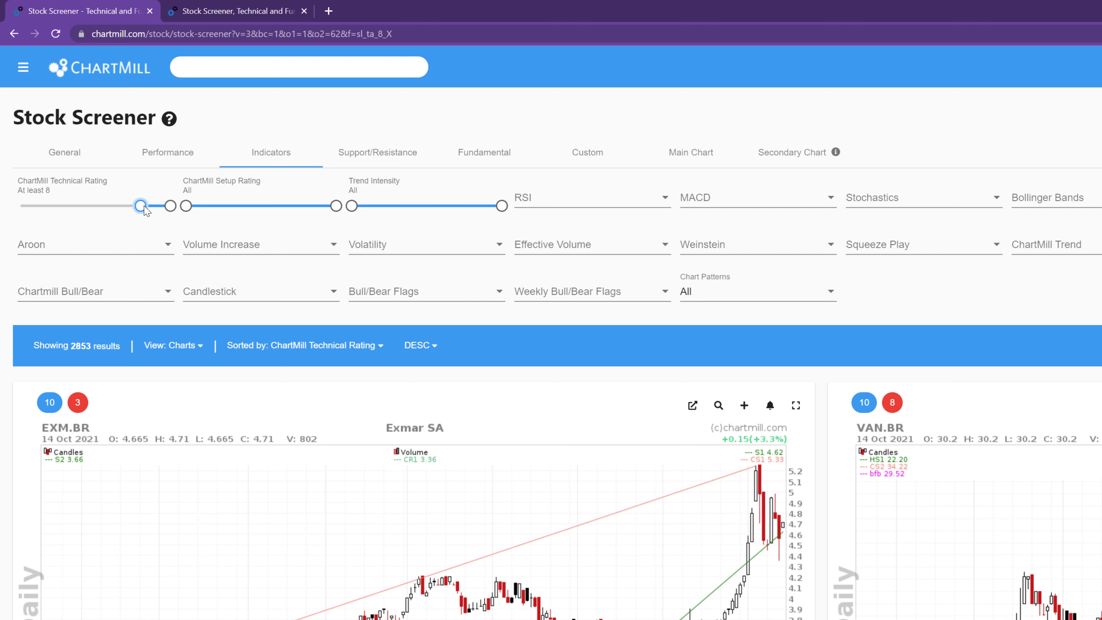
{"action": "left_click_drag", "start_coordinate": [186, 207], "coordinate": [314, 220]}
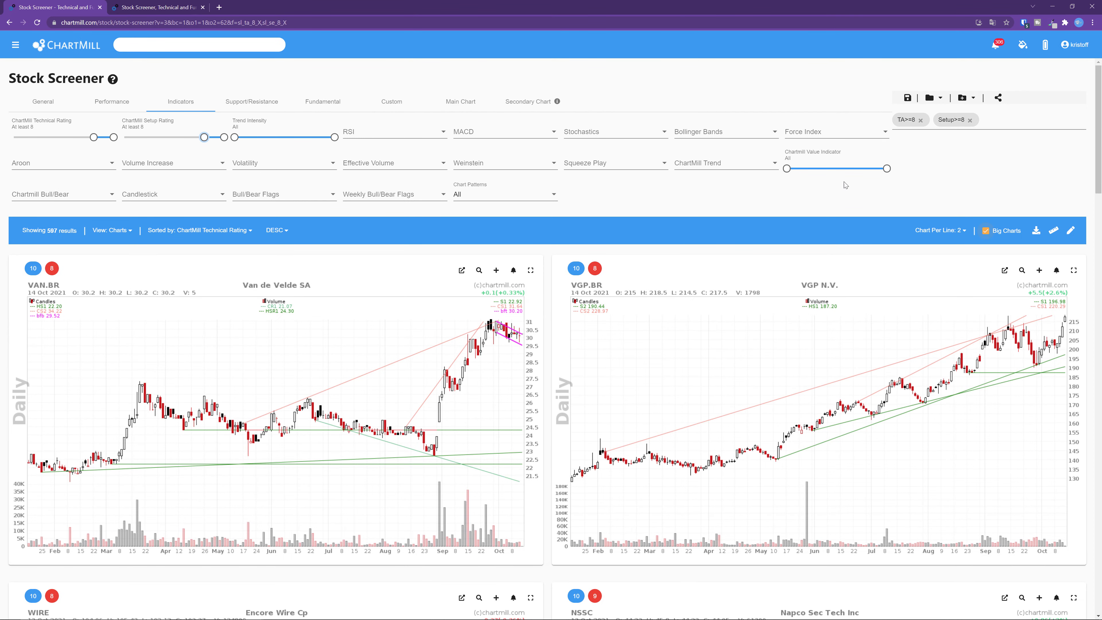
{"action": "left_click", "coordinate": [920, 120]}
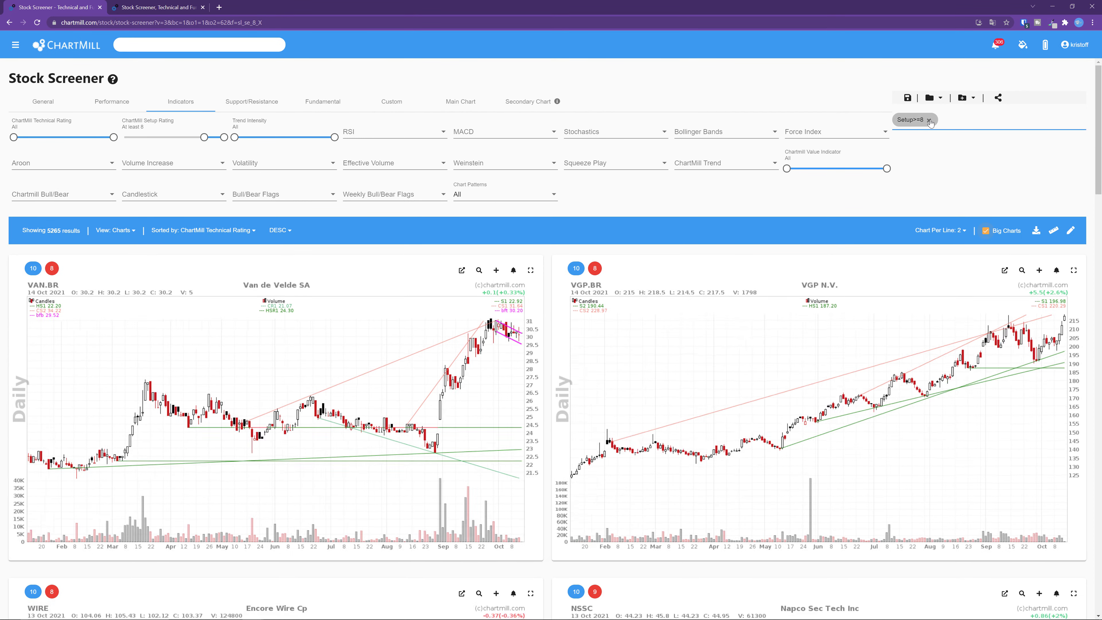
{"action": "left_click", "coordinate": [928, 120]}
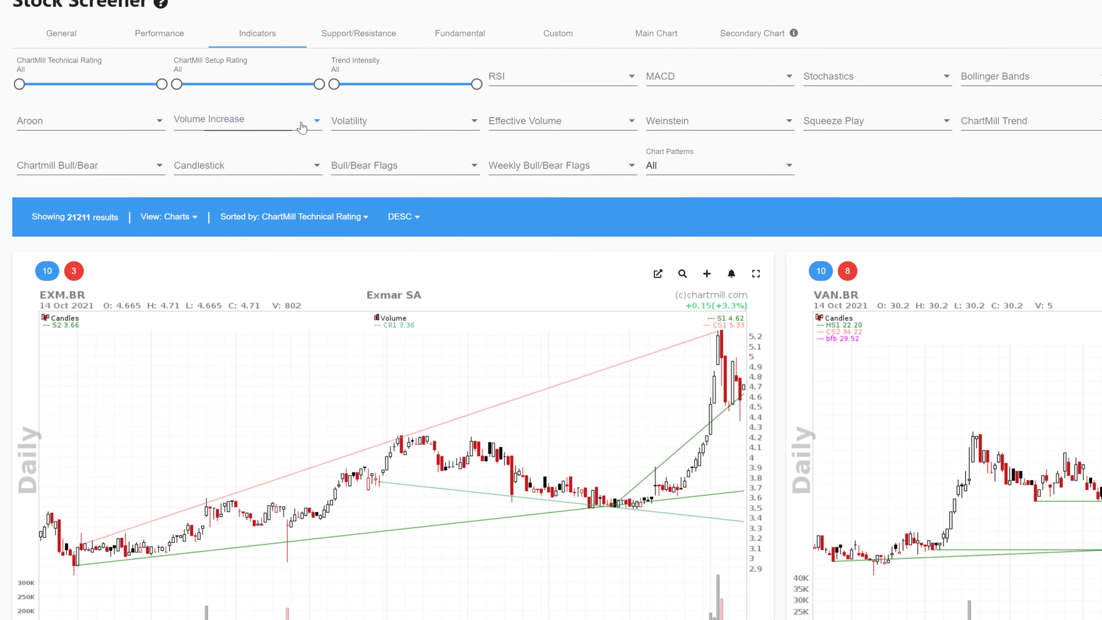
- View the available Volume Increase and Volatility filter options among the indicator filters without selecting any
{"action": "left_click", "coordinate": [217, 164]}
{"action": "left_click_drag", "start_coordinate": [433, 123], "coordinate": [423, 186]}
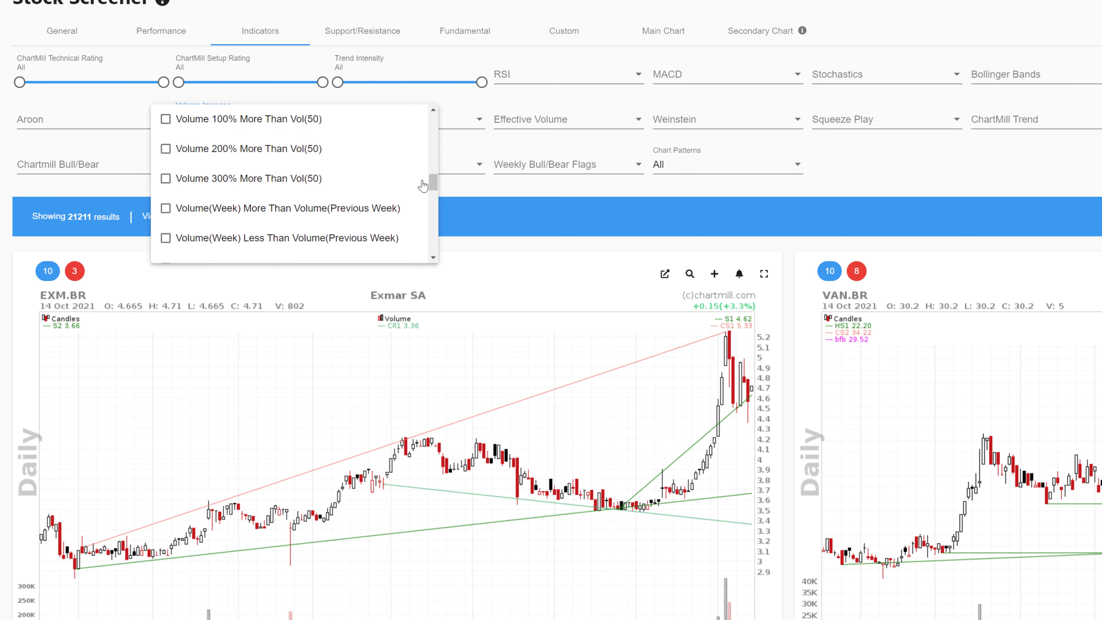
{"action": "left_click", "coordinate": [454, 186]}
{"action": "left_click", "coordinate": [478, 120]}
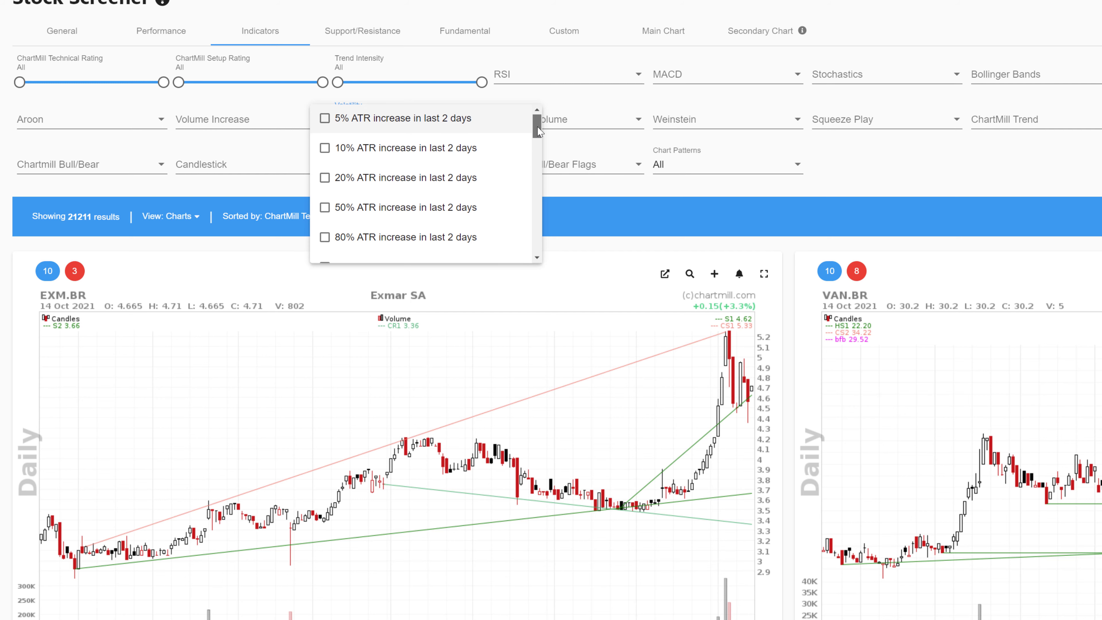
{"action": "left_click_drag", "start_coordinate": [537, 124], "coordinate": [537, 142]}
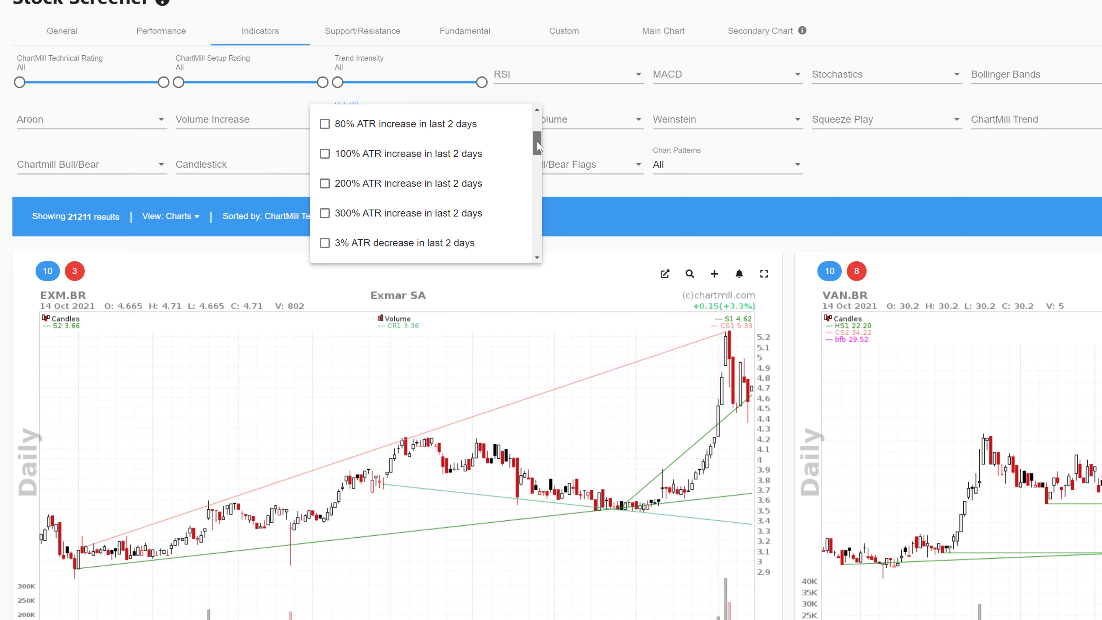
{"action": "left_click_drag", "start_coordinate": [537, 147], "coordinate": [467, 171]}
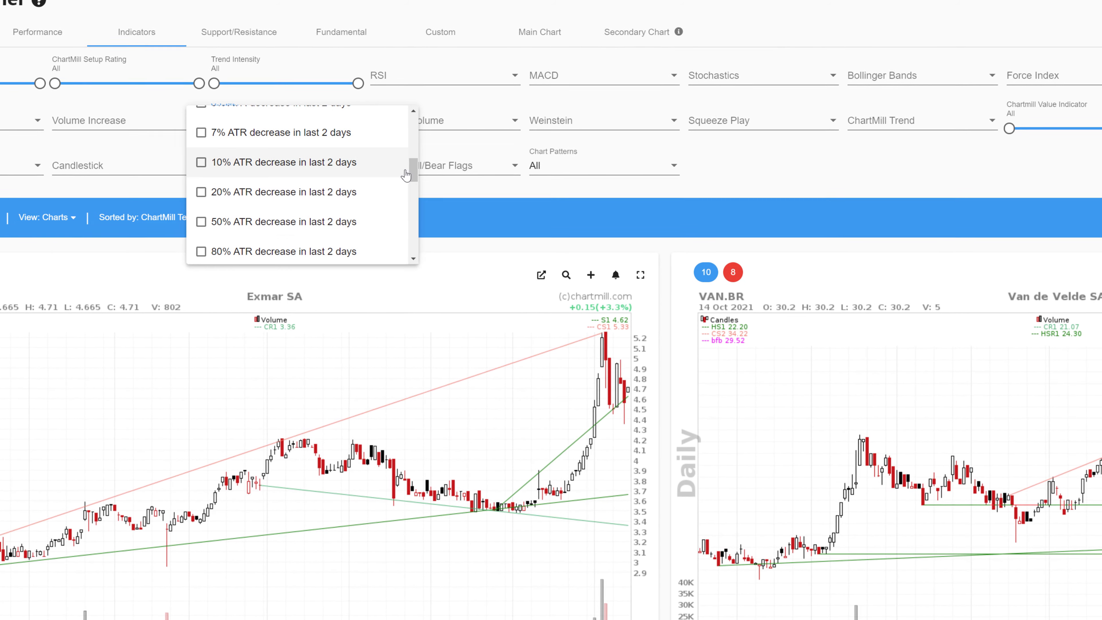
{"action": "left_click", "coordinate": [519, 189]}
- View the available Effective Volume and Squeeze Play filter options without selecting any
{"action": "left_click", "coordinate": [365, 123]}
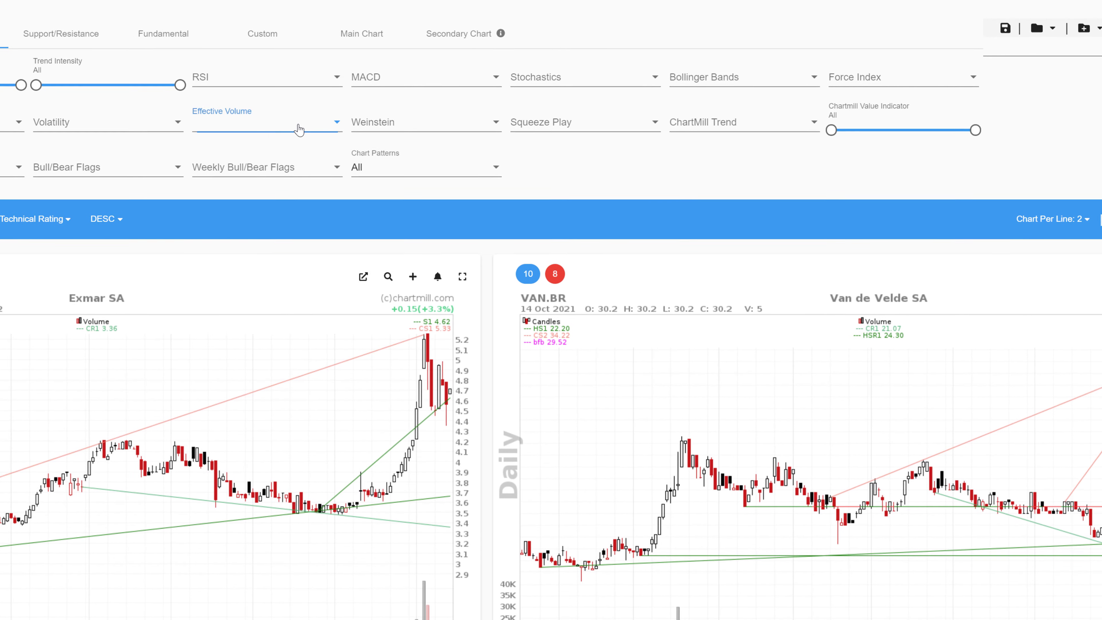
{"action": "left_click", "coordinate": [457, 190]}
{"action": "left_click", "coordinate": [510, 126]}
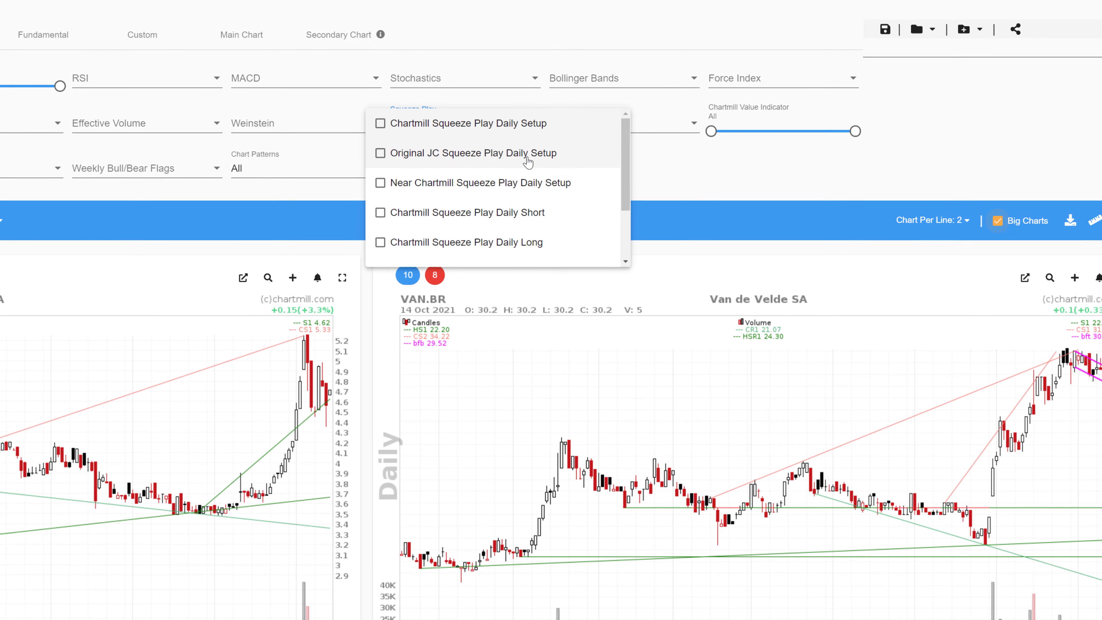
{"action": "left_click", "coordinate": [696, 174]}
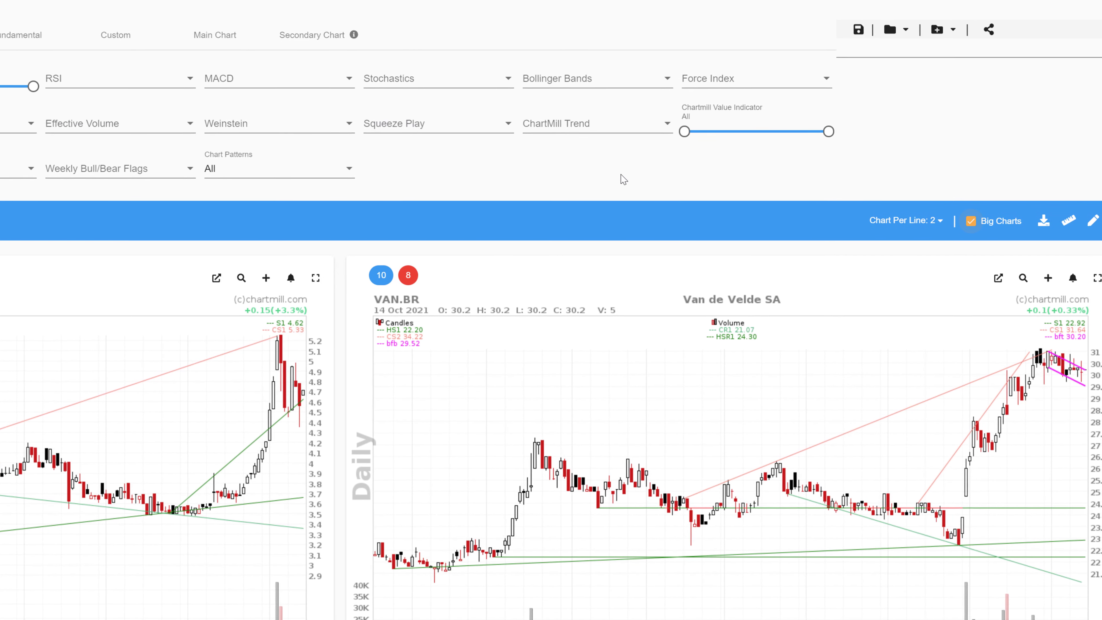
- View the available ChartMill Trend and Chartmill Bull/Bear filter options without selecting any
{"action": "left_click", "coordinate": [622, 130]}
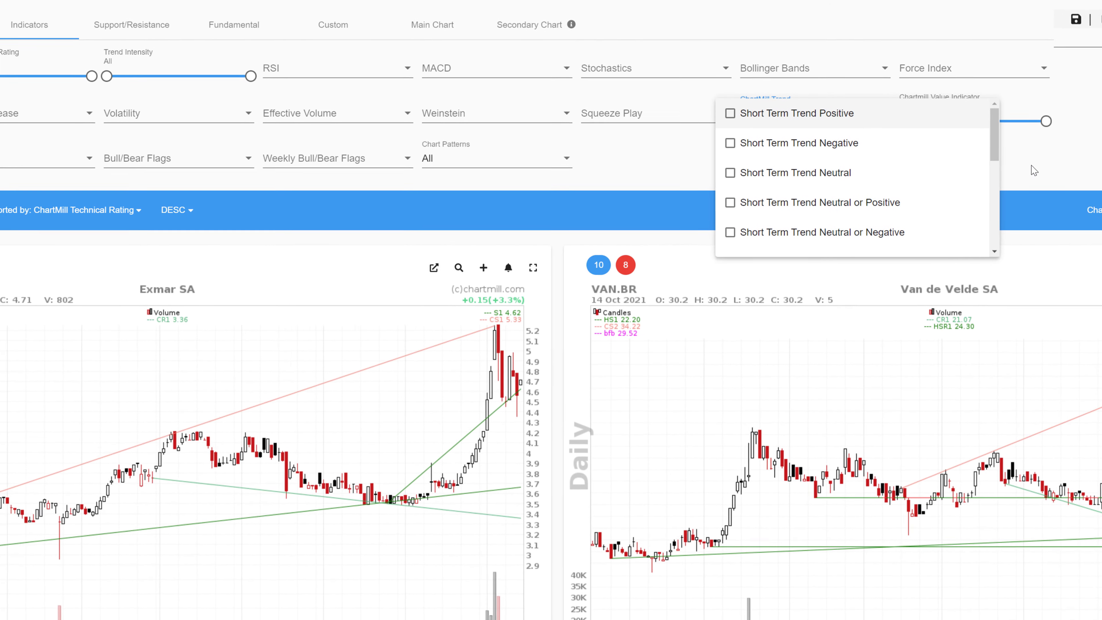
{"action": "left_click", "coordinate": [857, 178]}
{"action": "left_click", "coordinate": [109, 151]}
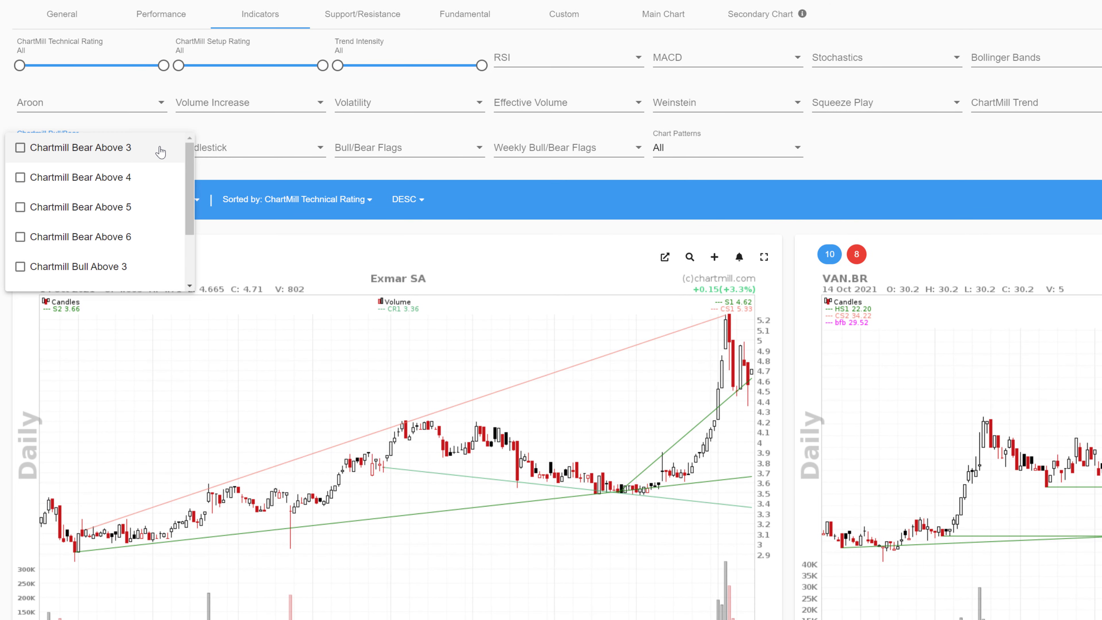
{"action": "left_click", "coordinate": [230, 176]}
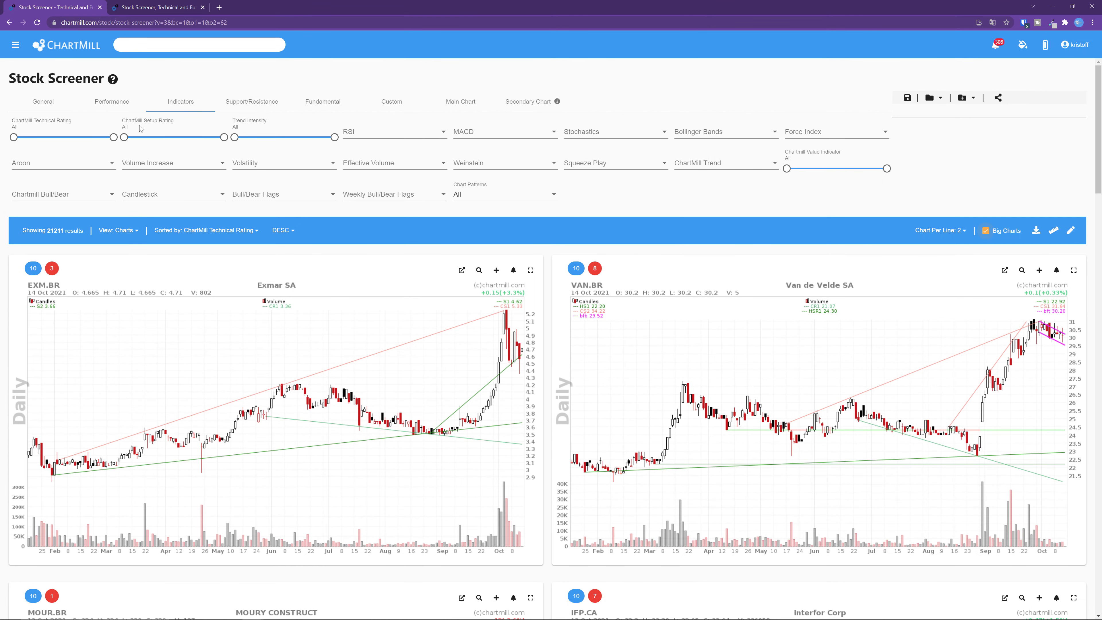
- Switch to the other ChartMill browser tab and search its Documentation Center for "effective volume"
{"action": "left_click", "coordinate": [147, 15]}
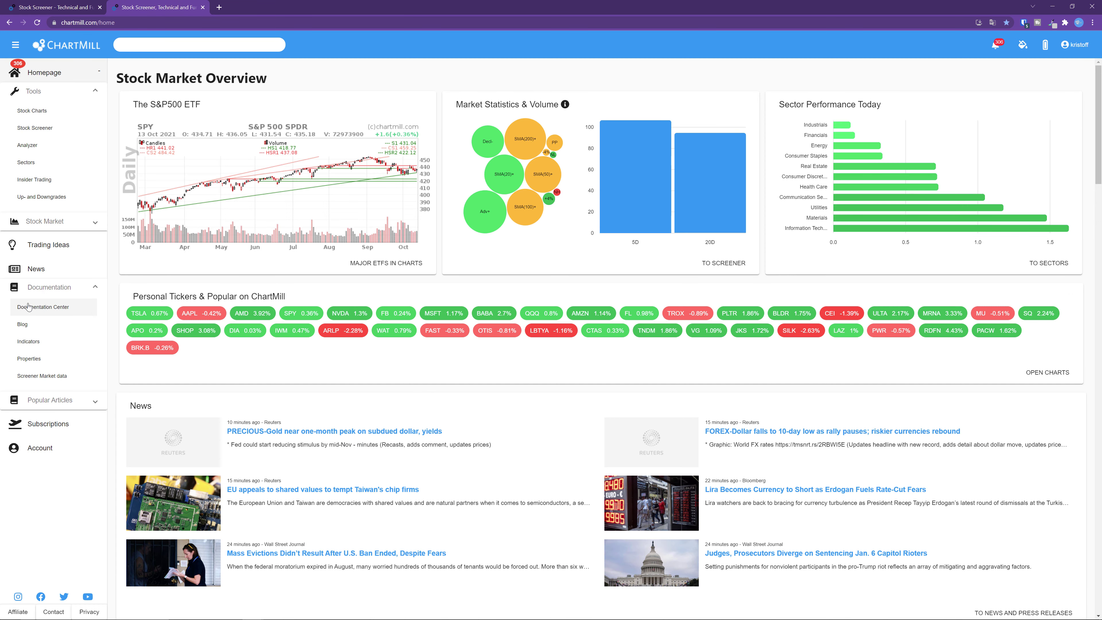
{"action": "left_click", "coordinate": [47, 308]}
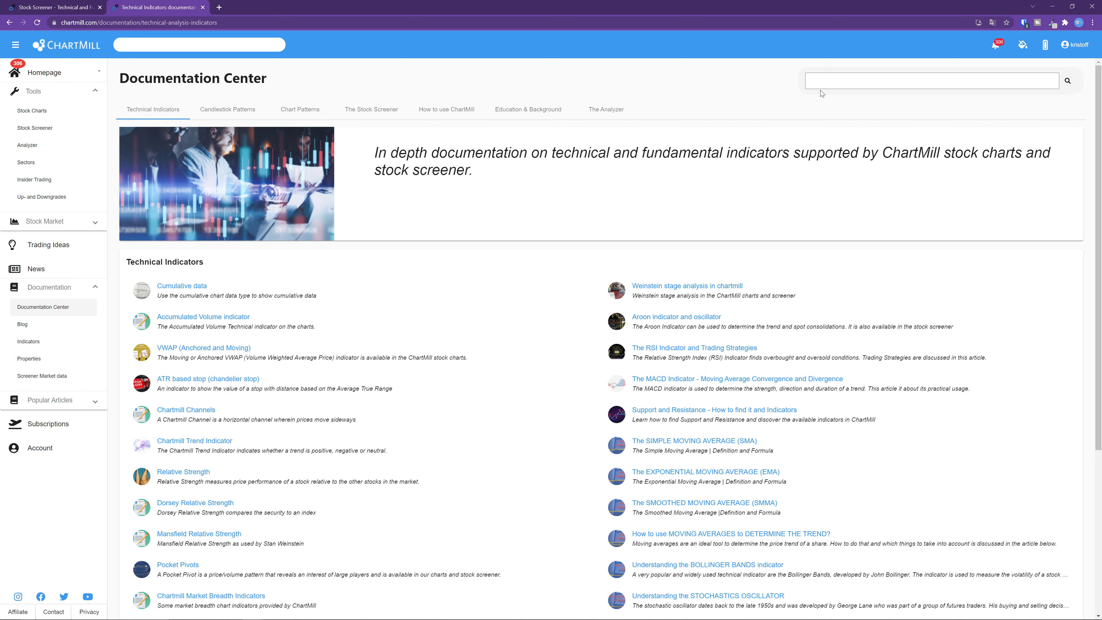
{"action": "left_click", "coordinate": [833, 82]}
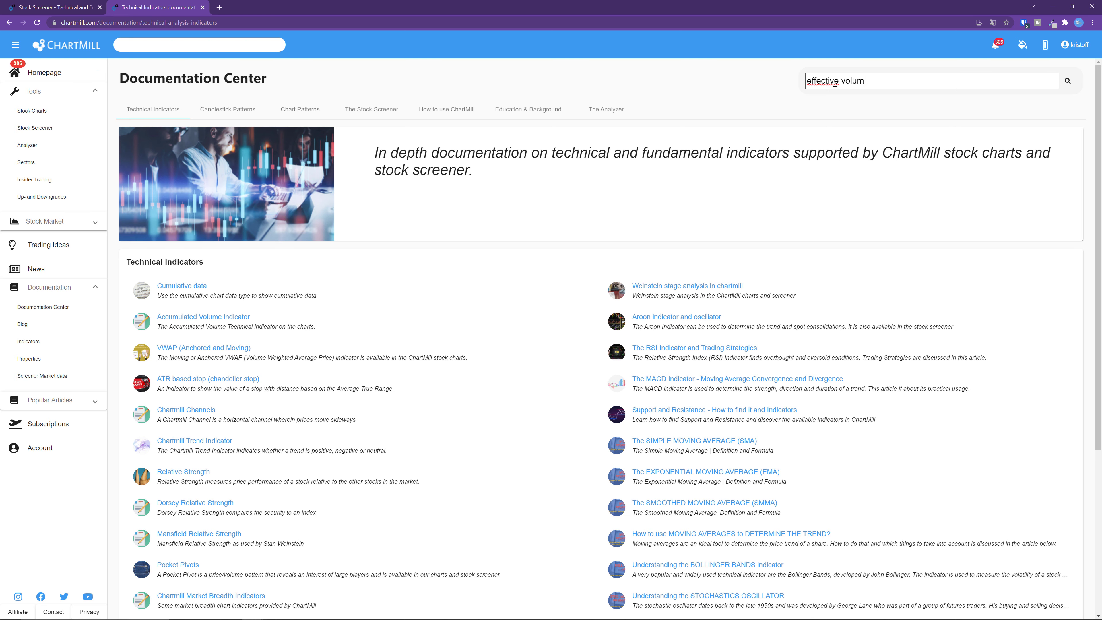
{"action": "type", "text": "effective volume"}
{"action": "key", "text": "Return"}
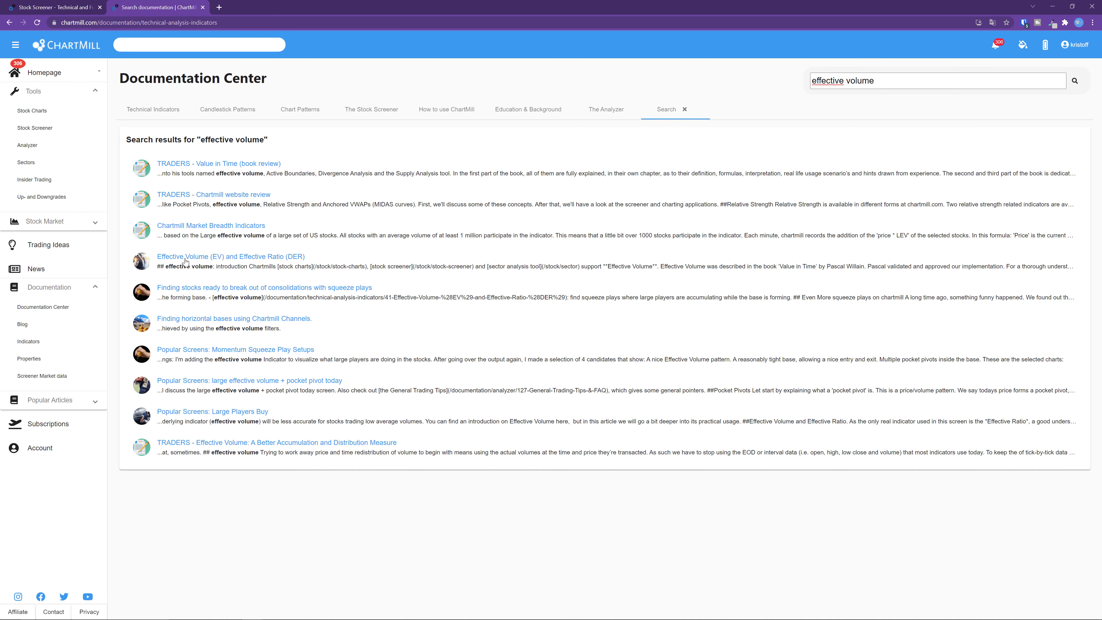
- Skim the article "Effective Volume (EV) and Effective Ratio (DER)" and return to the Stock Screener page
{"action": "left_click", "coordinate": [189, 260]}
{"action": "scroll", "coordinate": [318, 215], "scroll_direction": "down", "scroll_amount": 6}
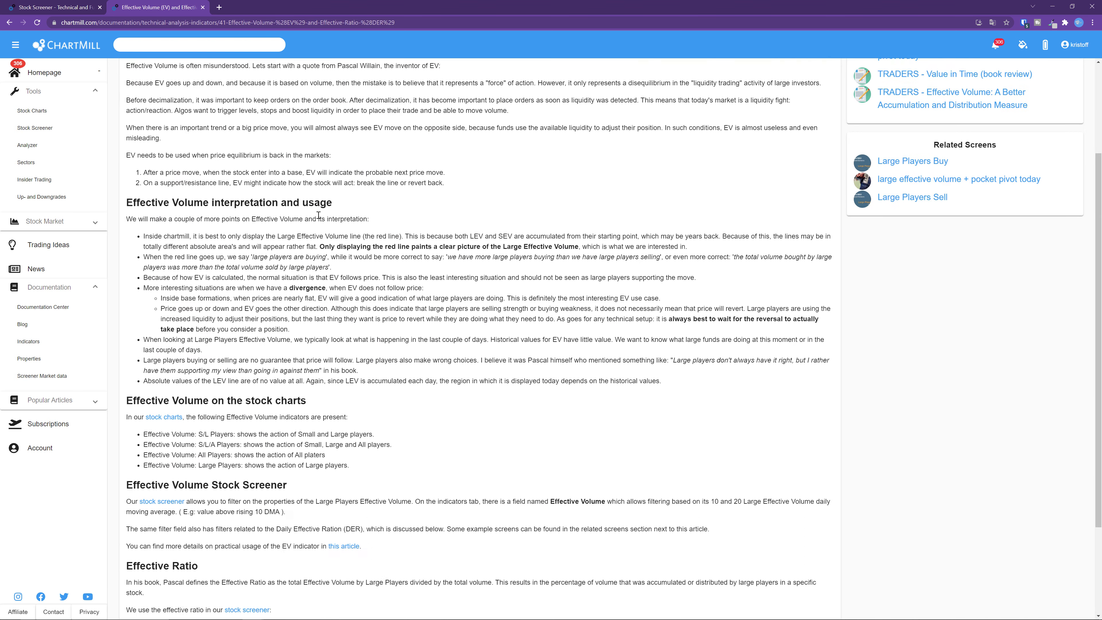
{"action": "scroll", "coordinate": [320, 217], "scroll_direction": "up", "scroll_amount": 6}
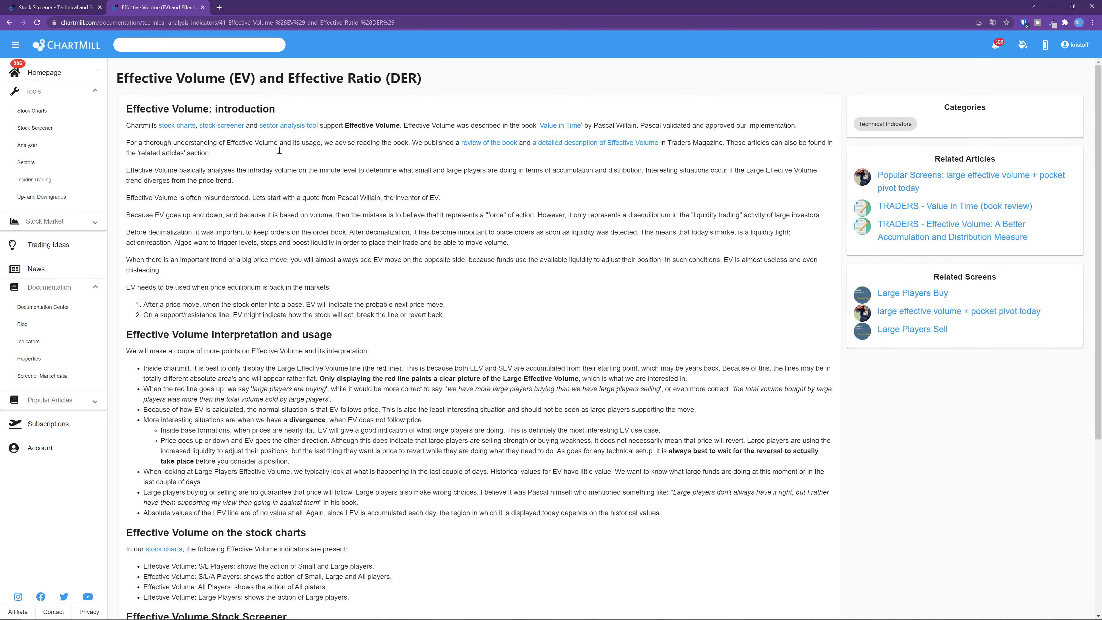
{"action": "left_click", "coordinate": [65, 7]}
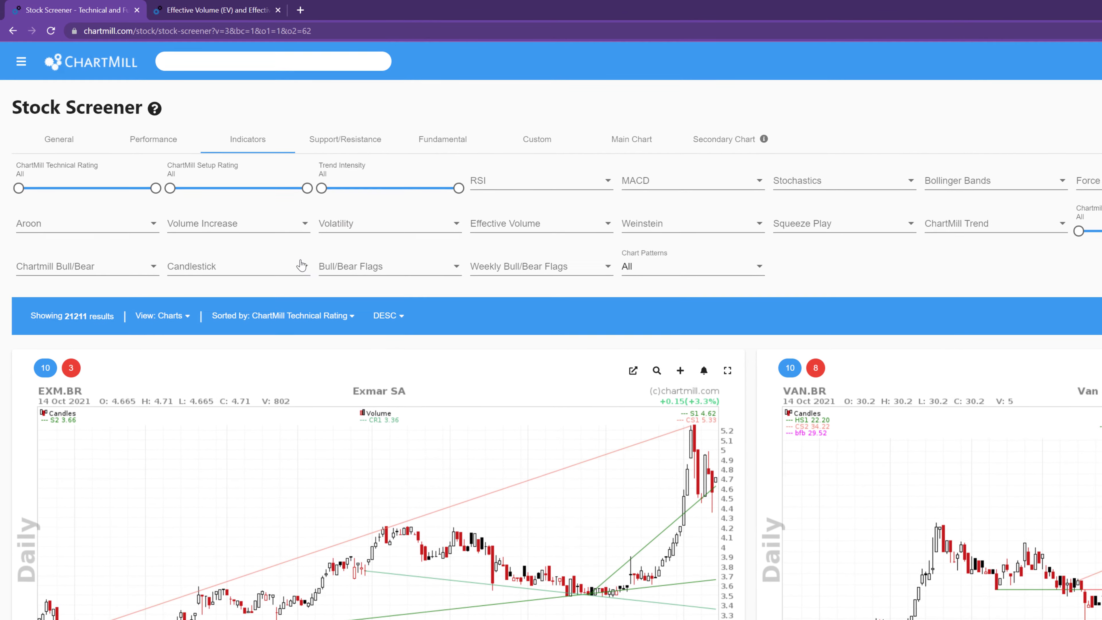
- Try Bullish Engulfing as the Candlestick filter, and clear it again
{"action": "left_click", "coordinate": [309, 272]}
{"action": "mouse_move", "coordinate": [367, 282]}
{"action": "left_mouse_down"}
{"action": "mouse_move", "coordinate": [368, 306]}
{"action": "mouse_move", "coordinate": [369, 278]}
{"action": "left_mouse_up"}
{"action": "left_click", "coordinate": [181, 279]}
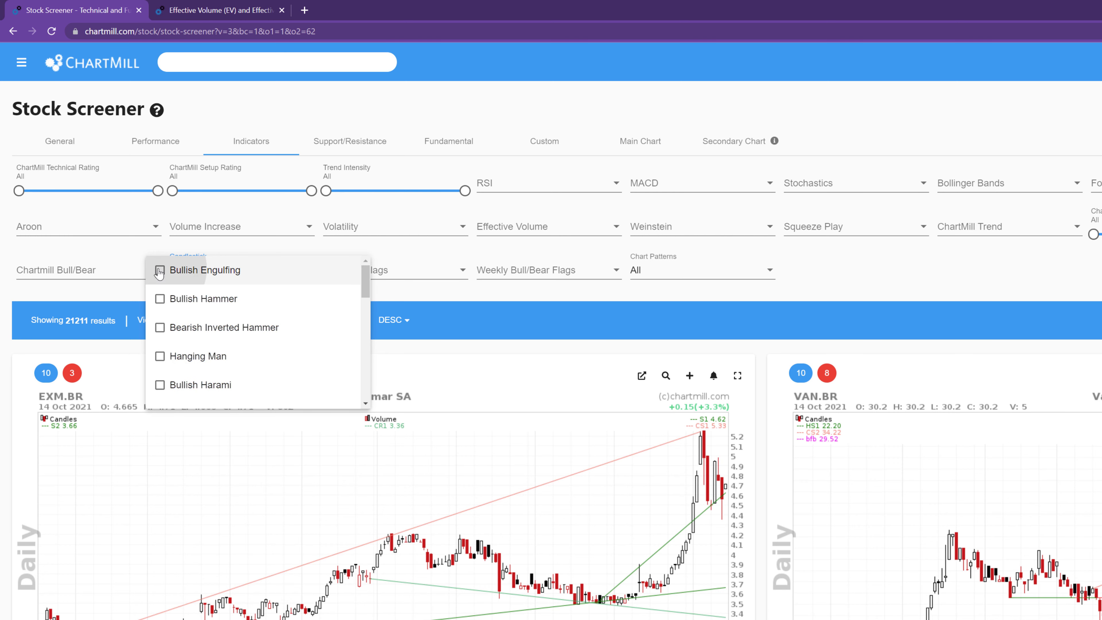
{"action": "left_click", "coordinate": [399, 296]}
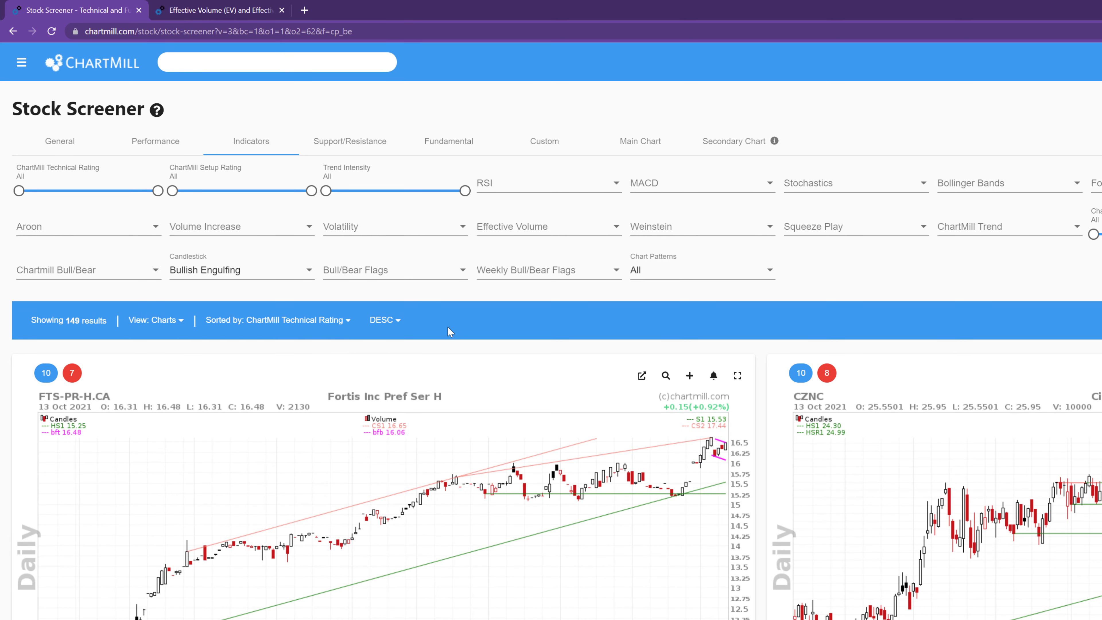
{"action": "left_click", "coordinate": [309, 277]}
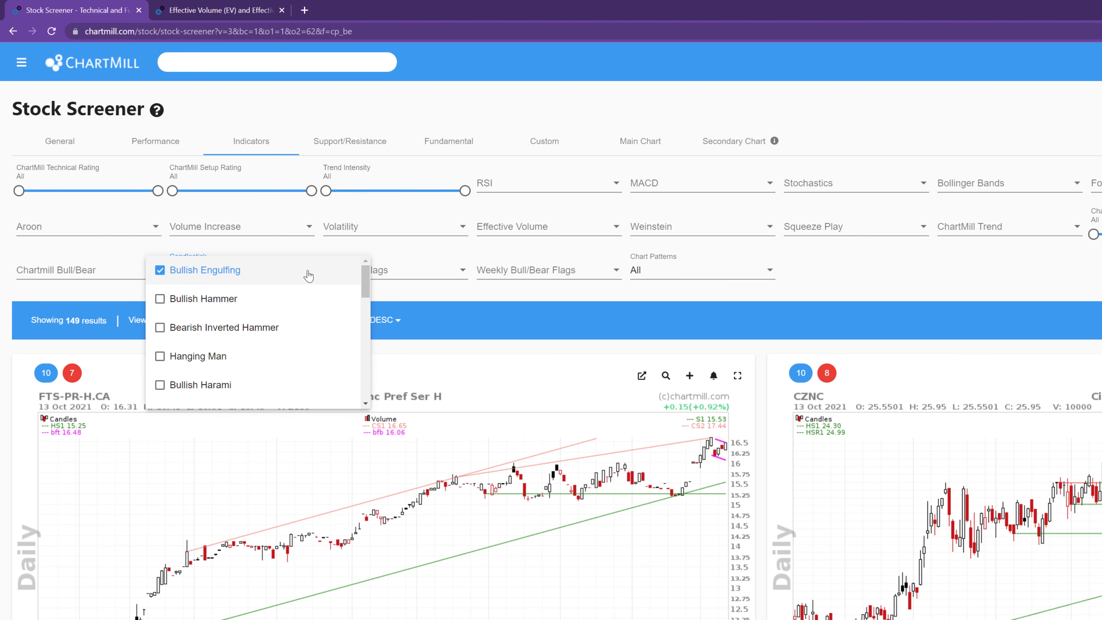
{"action": "left_click", "coordinate": [158, 272]}
- View the remaining daily and weekly Candlestick filter patterns without selecting any
{"action": "scroll", "coordinate": [184, 309], "scroll_direction": "down", "scroll_amount": 6}
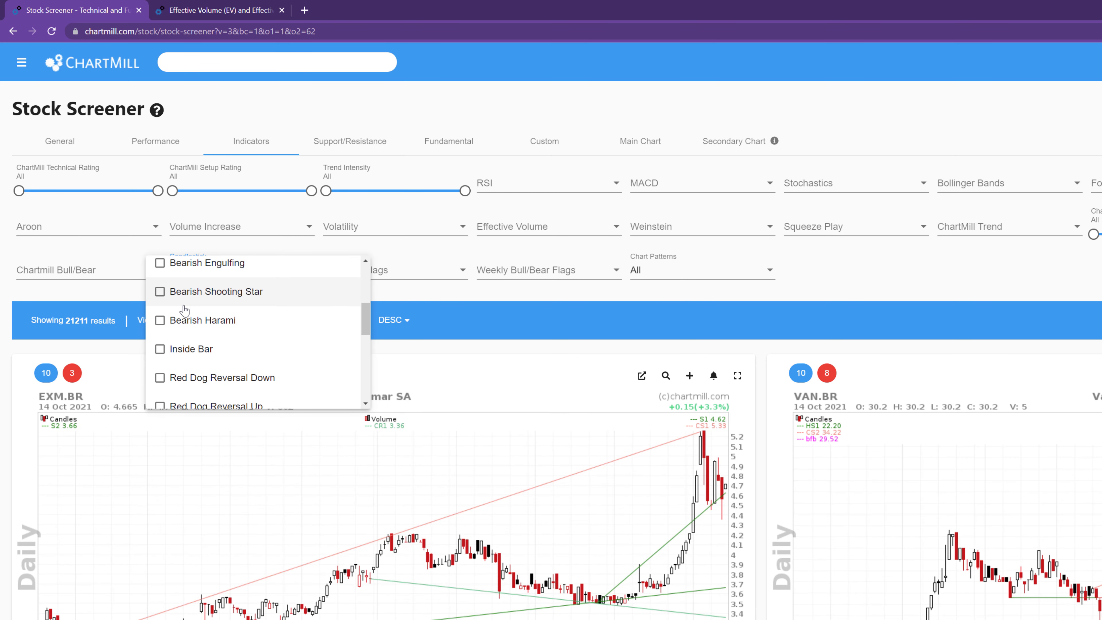
{"action": "scroll", "coordinate": [182, 310], "scroll_direction": "down", "scroll_amount": 2}
{"action": "scroll", "coordinate": [179, 310], "scroll_direction": "up", "scroll_amount": 2}
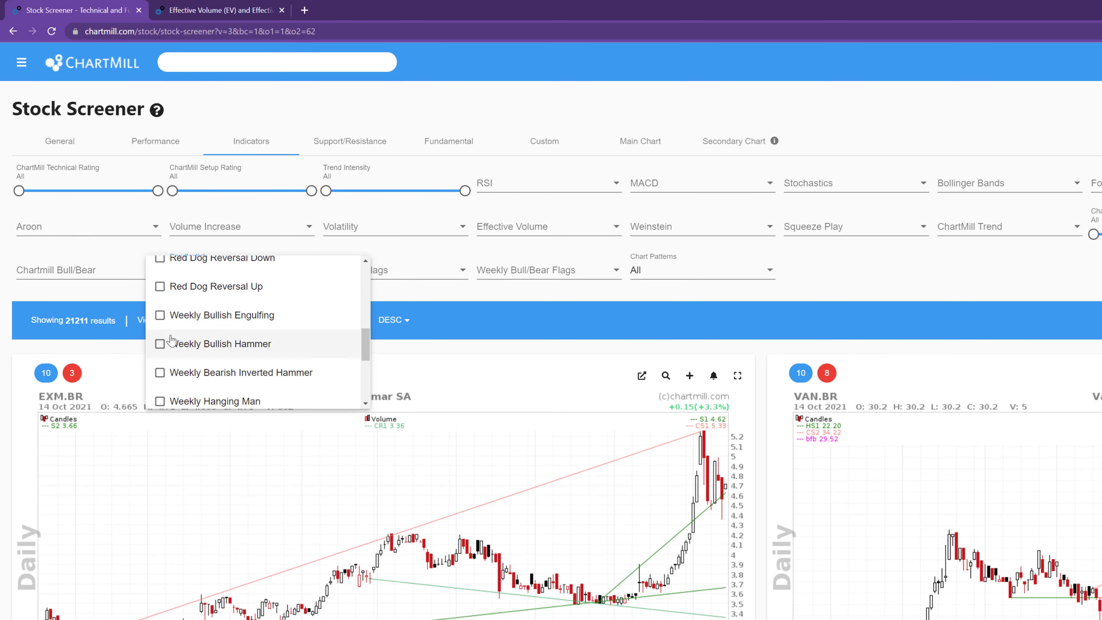
{"action": "left_click", "coordinate": [401, 300]}
- Try Bull Flag as the Bull/Bear Flags filter, browse the matching charts, and remove the filter
{"action": "left_click", "coordinate": [460, 274]}
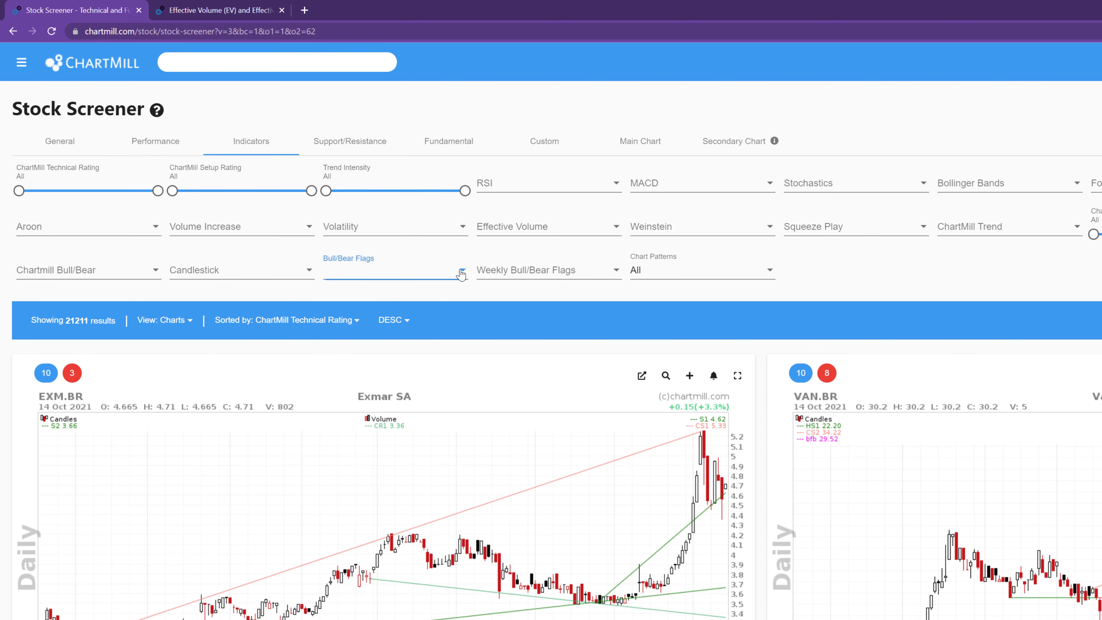
{"action": "left_click", "coordinate": [314, 270]}
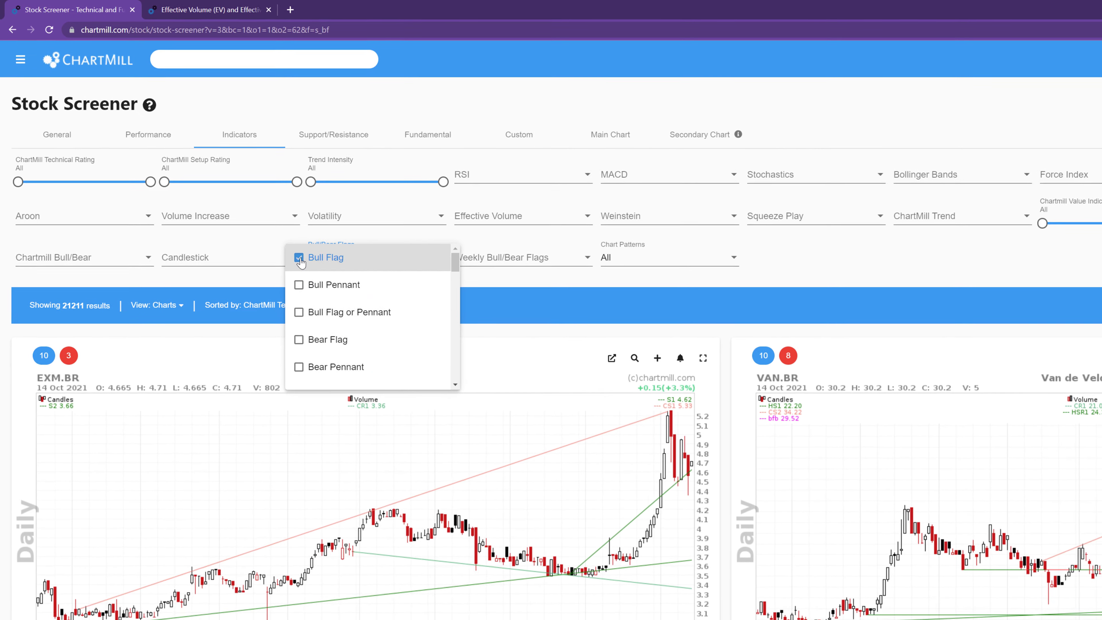
{"action": "left_click", "coordinate": [408, 246]}
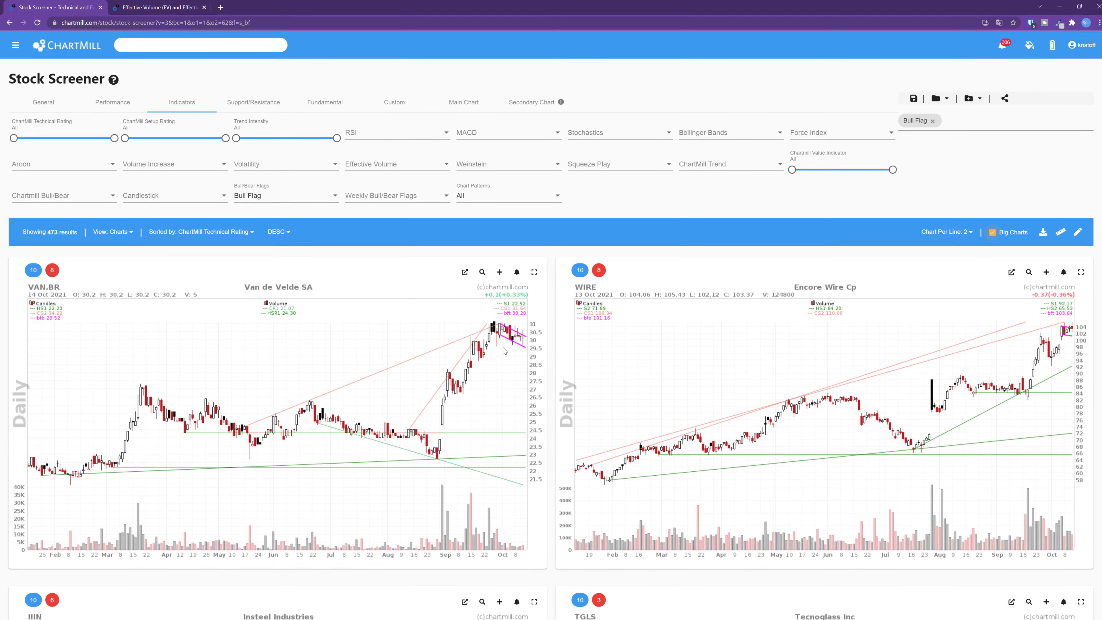
{"action": "scroll", "coordinate": [684, 366], "scroll_direction": "down", "scroll_amount": 6}
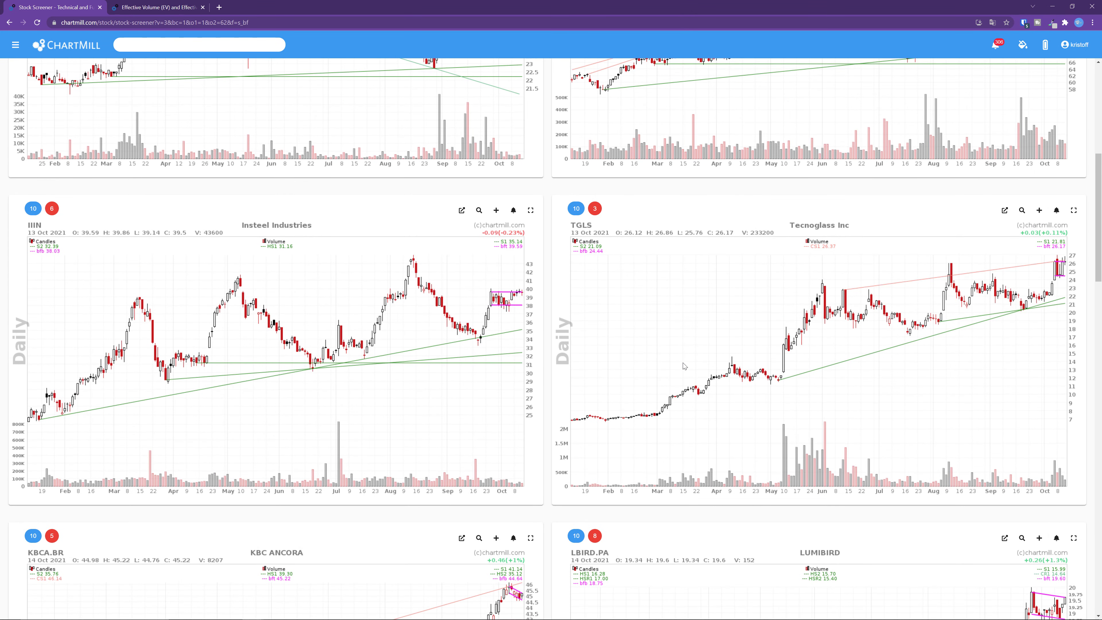
{"action": "scroll", "coordinate": [684, 366], "scroll_direction": "up", "scroll_amount": 6}
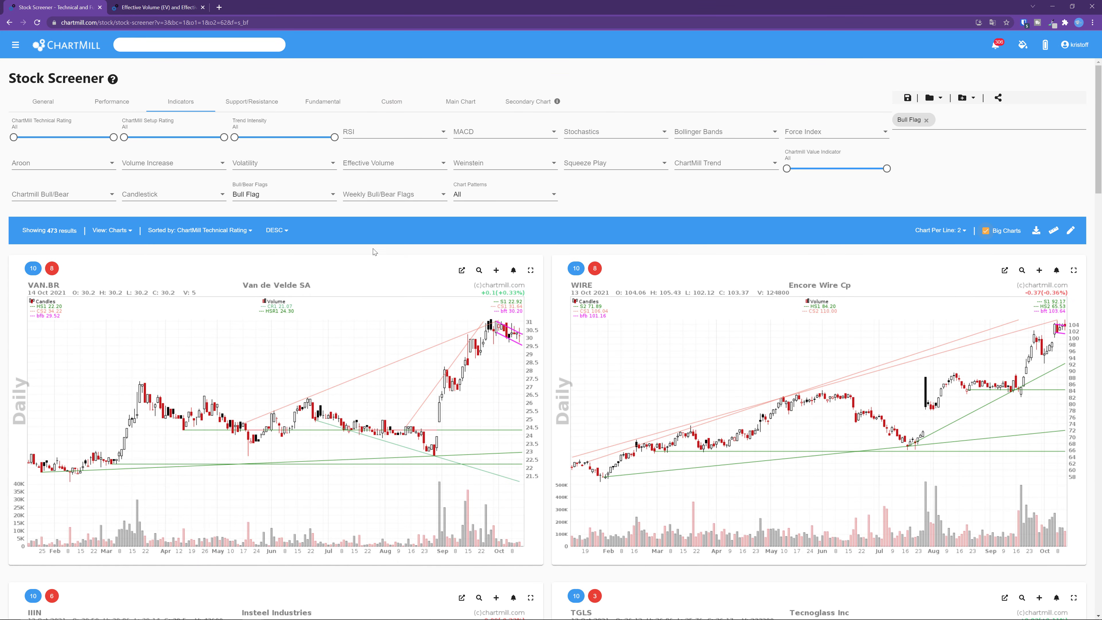
{"action": "left_click", "coordinate": [926, 120]}
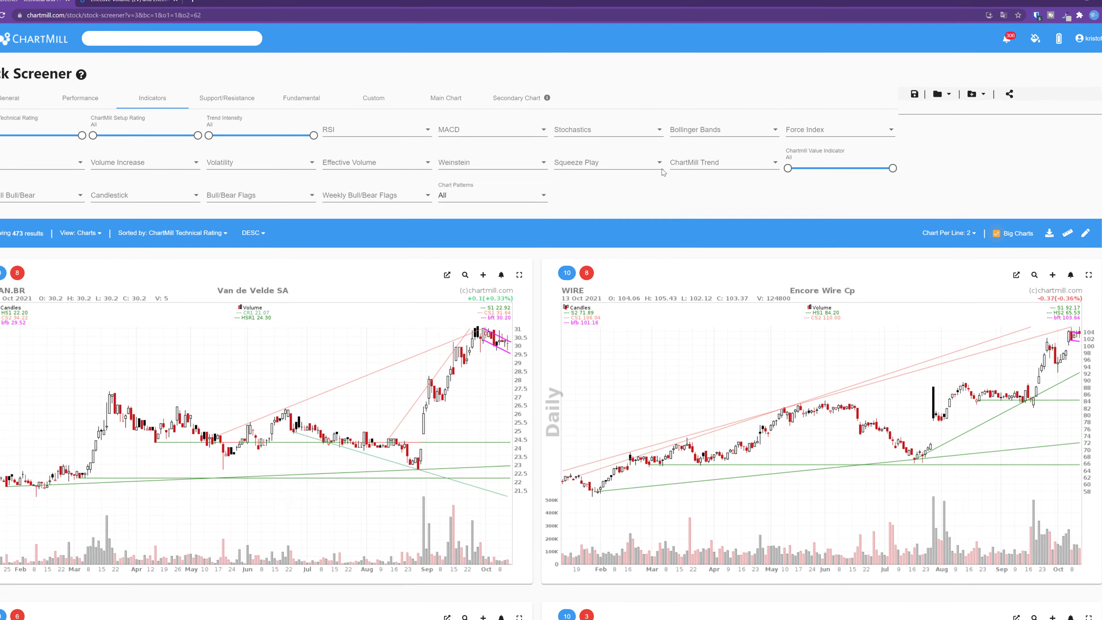
- Try Rising Wedge - ST as the Chart Patterns filter and browse the matching charts
{"action": "left_click", "coordinate": [539, 198]}
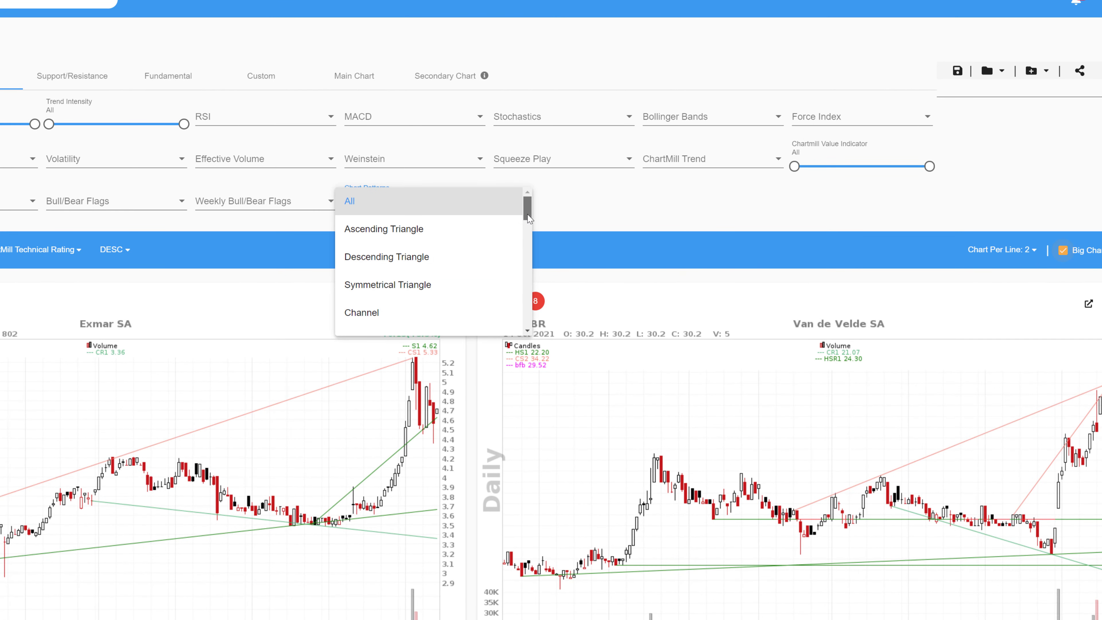
{"action": "left_click_drag", "start_coordinate": [527, 217], "coordinate": [529, 256]}
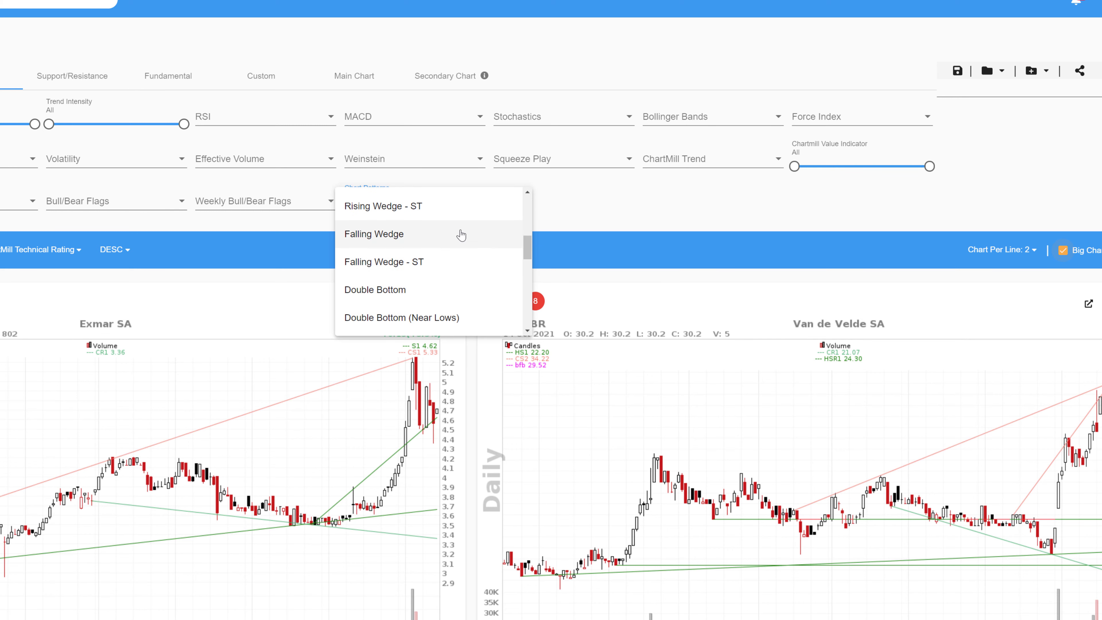
{"action": "left_click", "coordinate": [404, 205]}
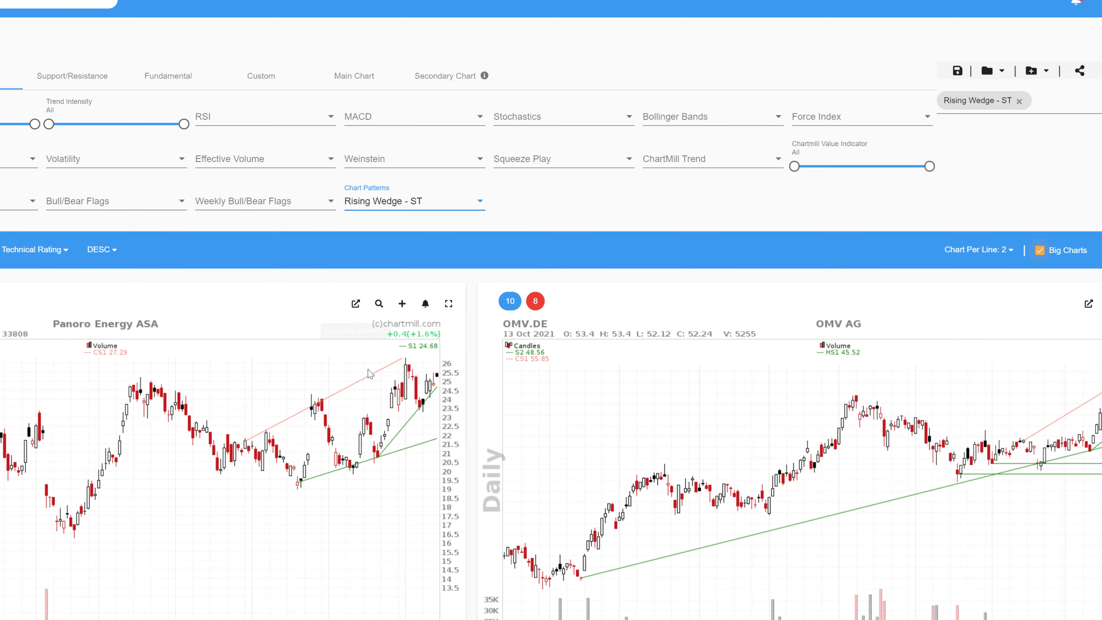
{"action": "scroll", "coordinate": [473, 392], "scroll_direction": "down", "scroll_amount": 5}
{"action": "scroll", "coordinate": [448, 276], "scroll_direction": "up", "scroll_amount": 5}
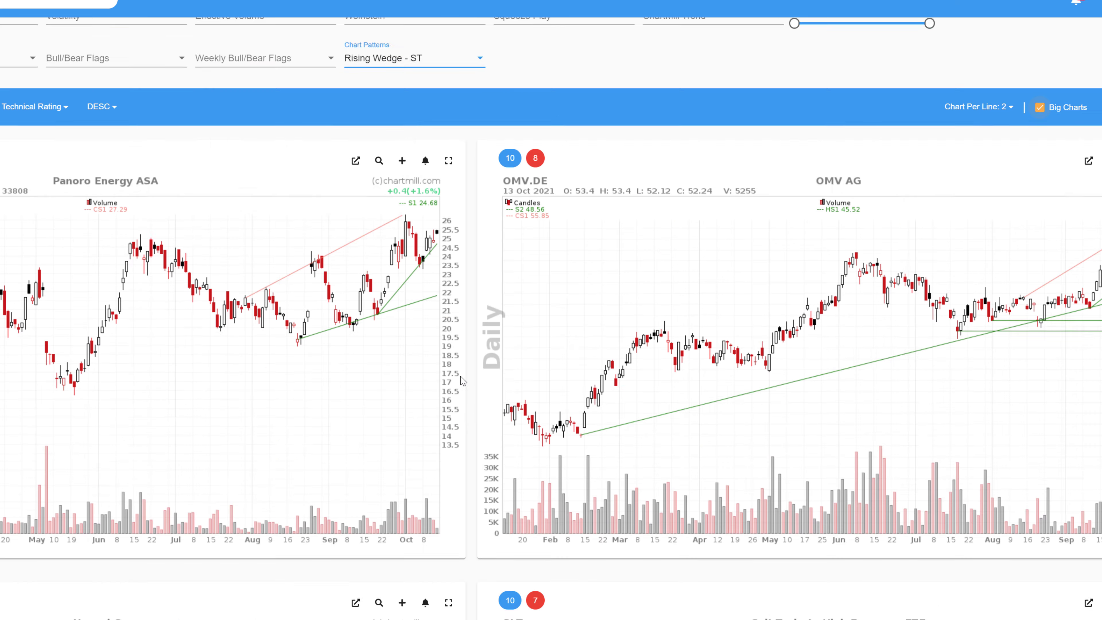
- Switch to the Support/Resistance filters and view the Resistance R1 and Support S1 options without selecting any
{"action": "left_click", "coordinate": [379, 87]}
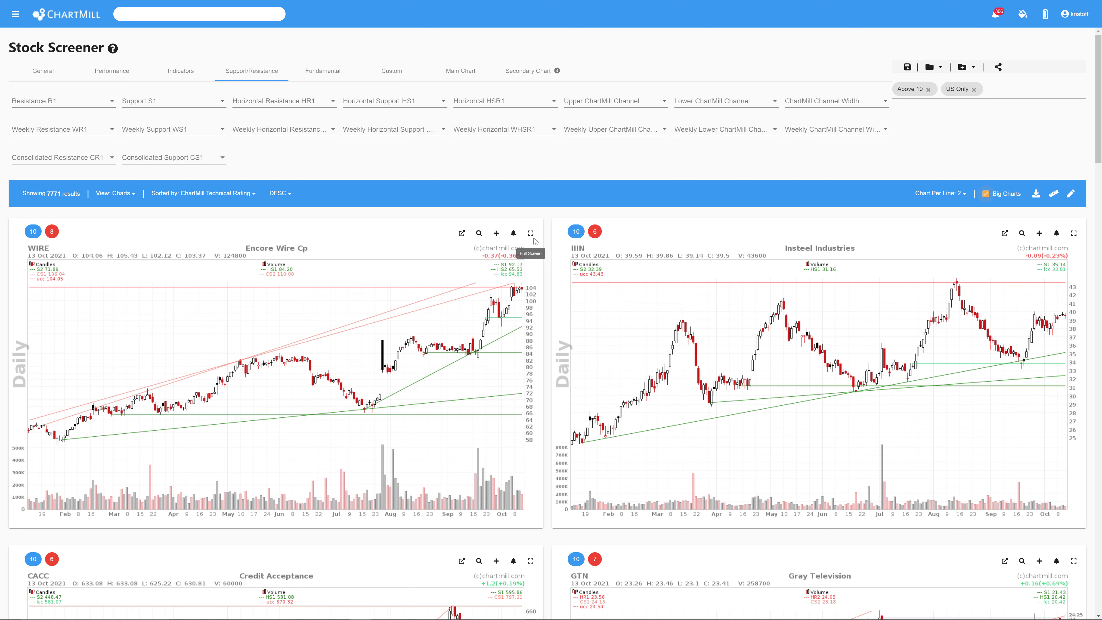
{"action": "left_click", "coordinate": [88, 106]}
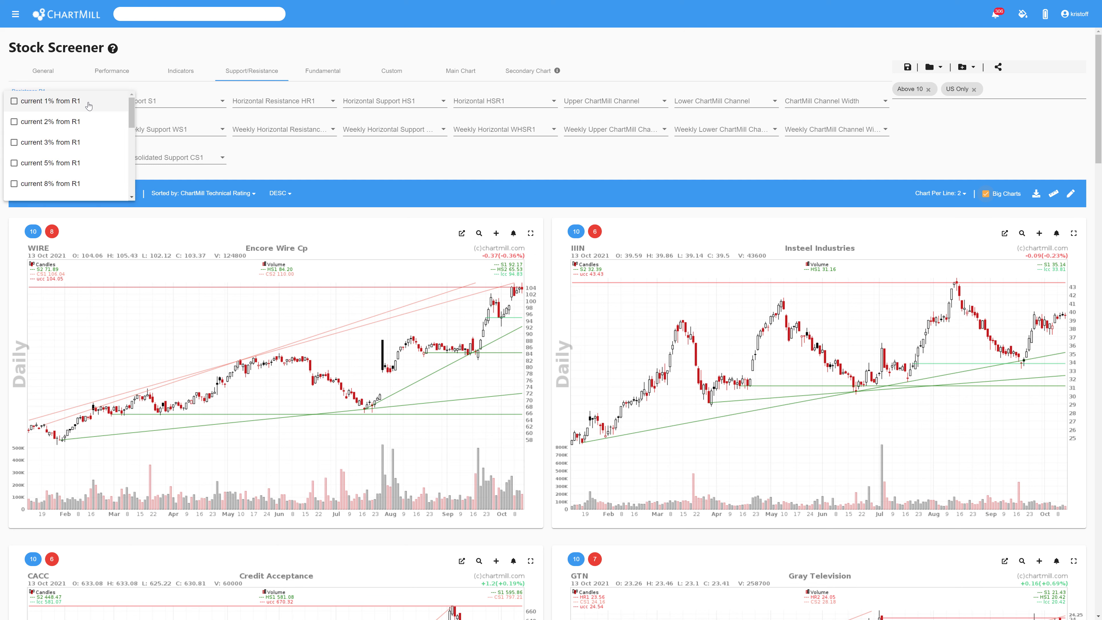
{"action": "scroll", "coordinate": [136, 143], "scroll_direction": "down", "scroll_amount": 2}
{"action": "scroll", "coordinate": [134, 143], "scroll_direction": "up", "scroll_amount": 2}
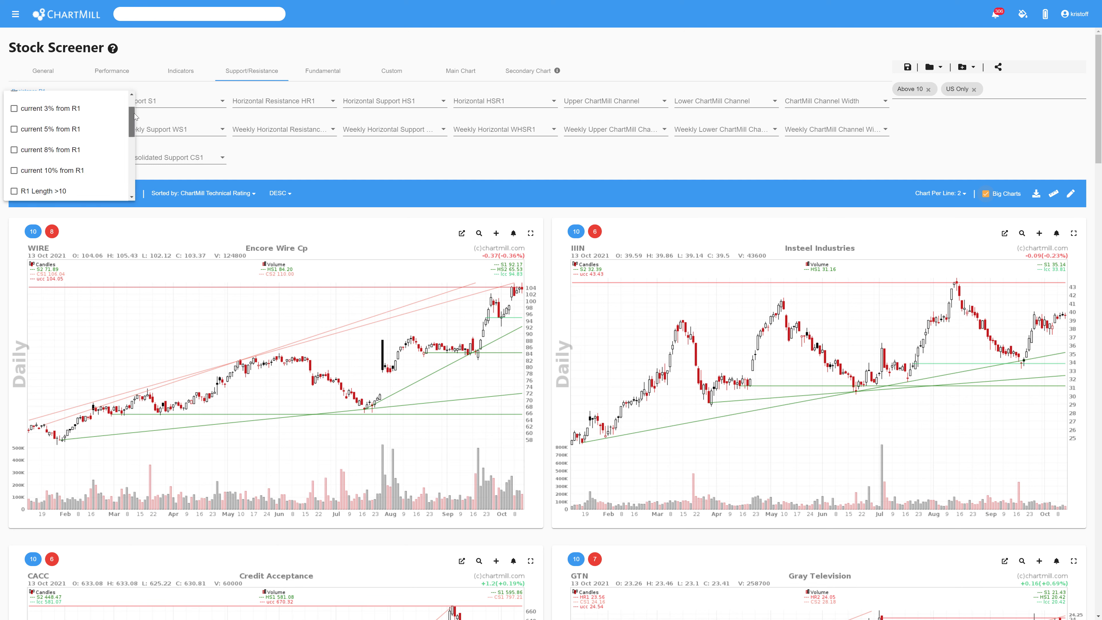
{"action": "left_click", "coordinate": [188, 104]}
{"action": "left_click", "coordinate": [188, 104]}
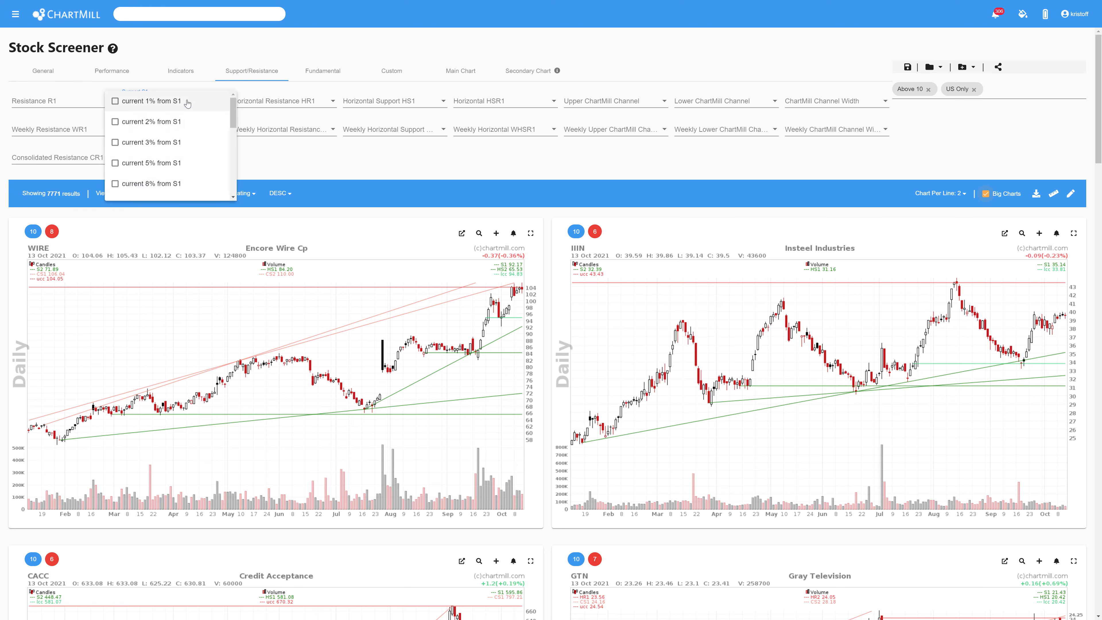
{"action": "left_click_drag", "start_coordinate": [233, 126], "coordinate": [235, 143]}
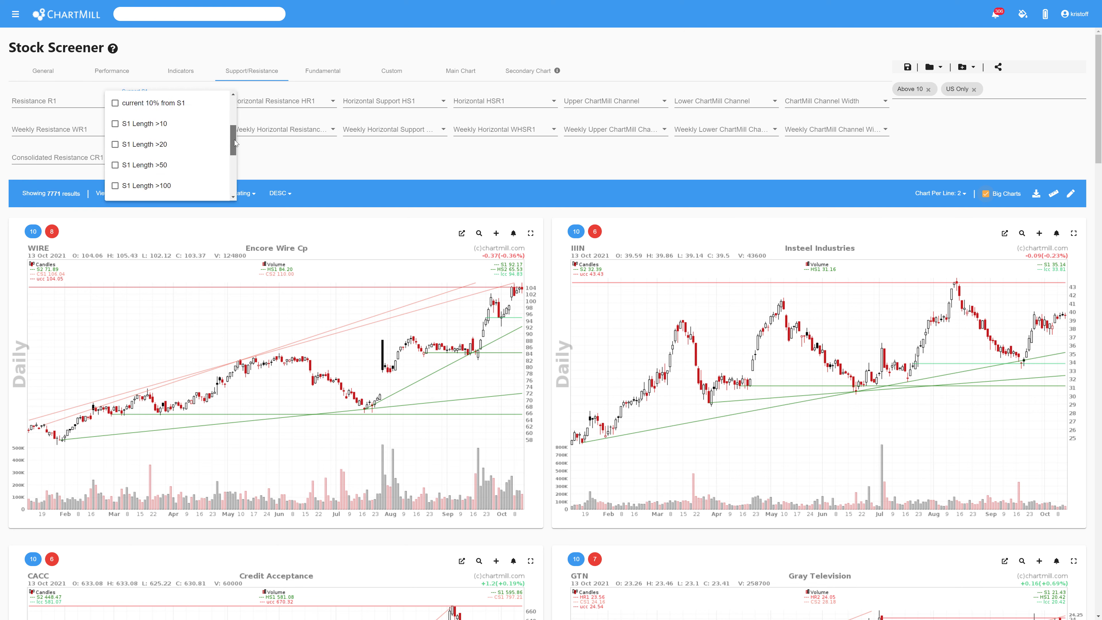
{"action": "scroll", "coordinate": [235, 144], "scroll_direction": "up", "scroll_amount": 5}
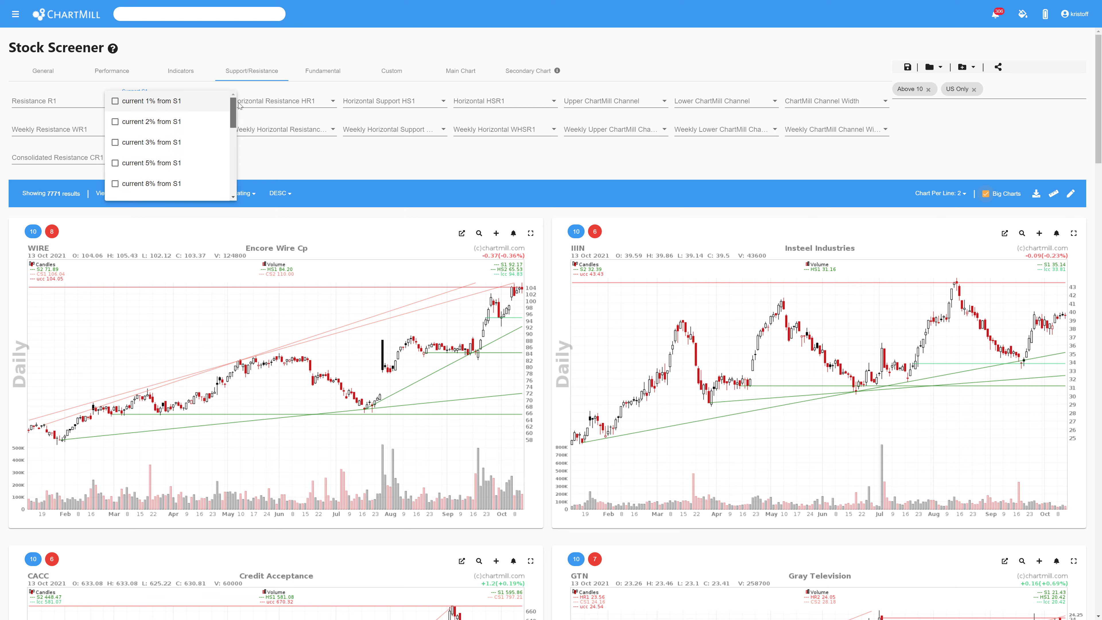
{"action": "left_click", "coordinate": [269, 157]}
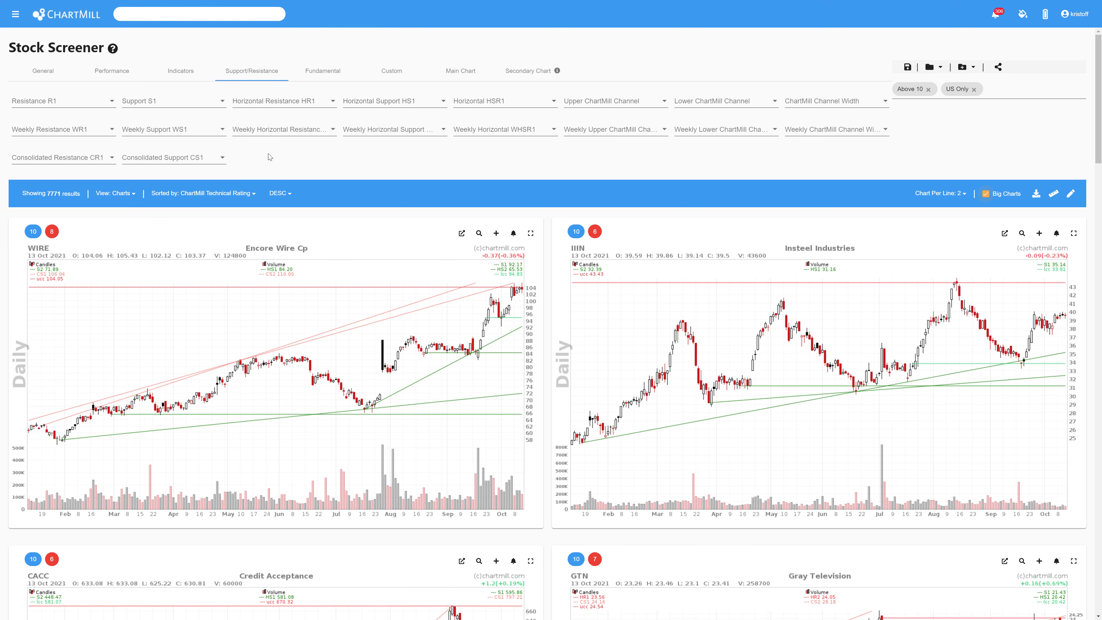
- Try the Resistance R1 filter with current 2% from R1, R1 Length >50 and R1 Strength >8
{"action": "scroll", "coordinate": [272, 166], "scroll_direction": "down", "scroll_amount": 8}
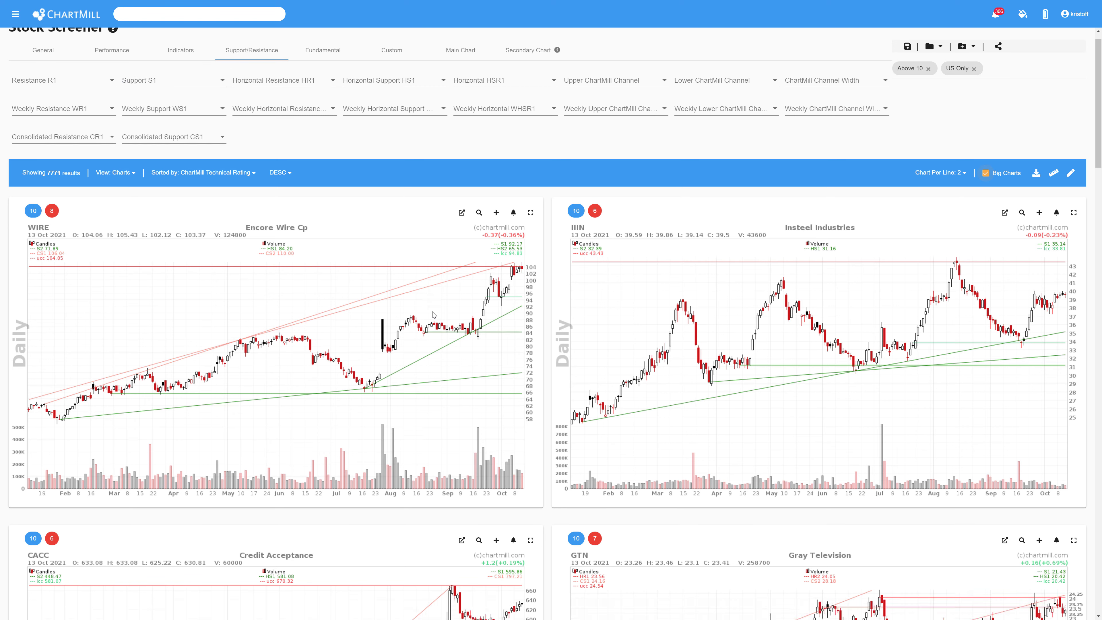
{"action": "scroll", "coordinate": [500, 363], "scroll_direction": "up", "scroll_amount": 8}
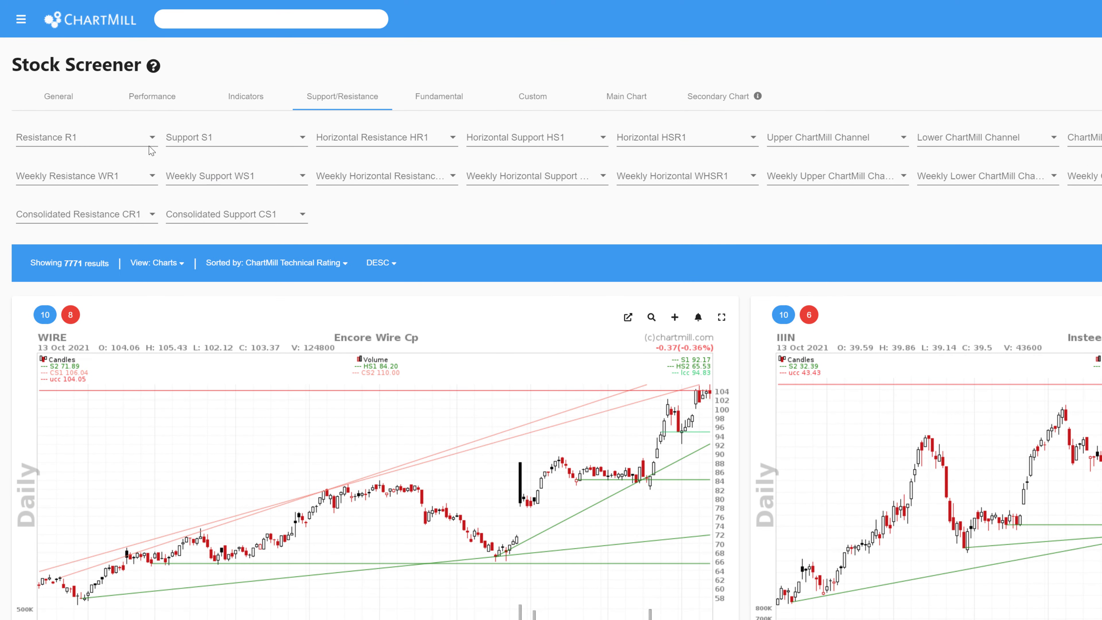
{"action": "left_click", "coordinate": [151, 141]}
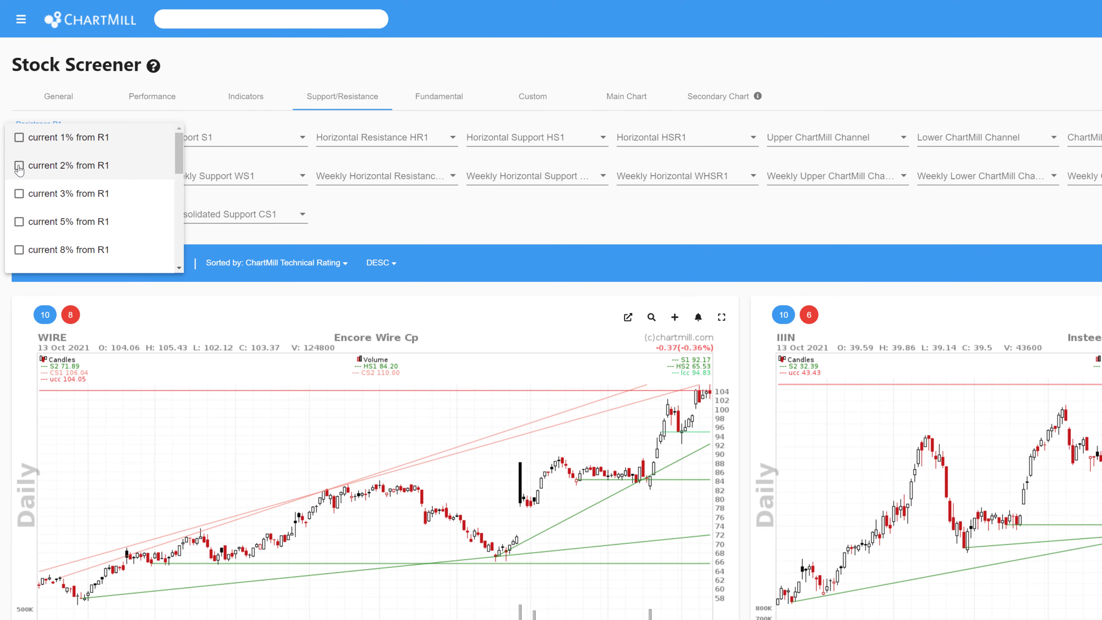
{"action": "left_click", "coordinate": [19, 167]}
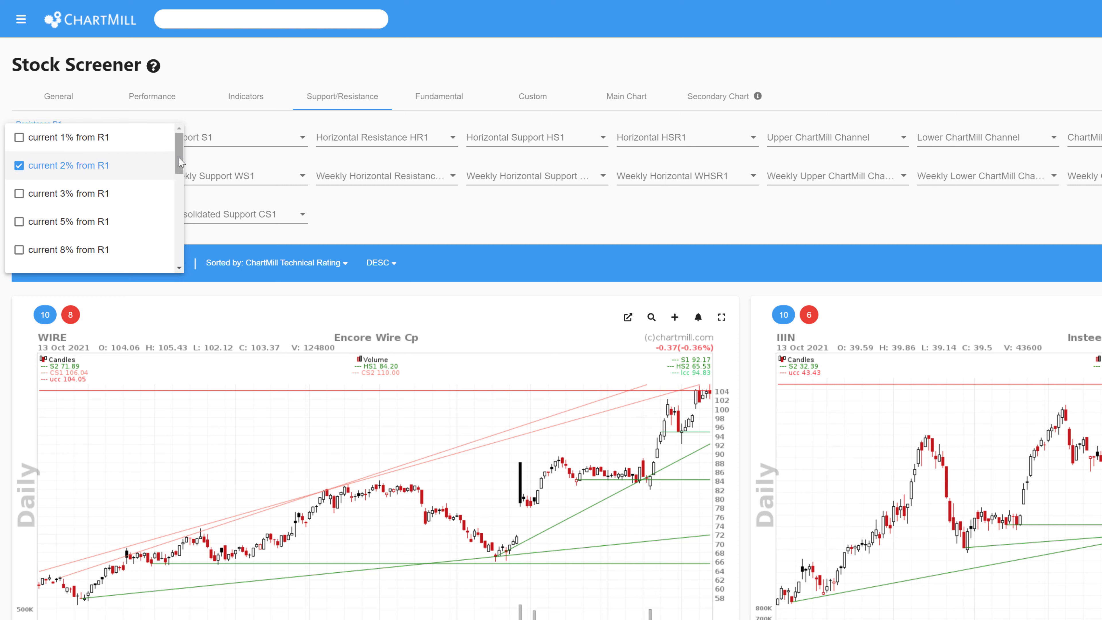
{"action": "left_click_drag", "start_coordinate": [181, 161], "coordinate": [181, 206]}
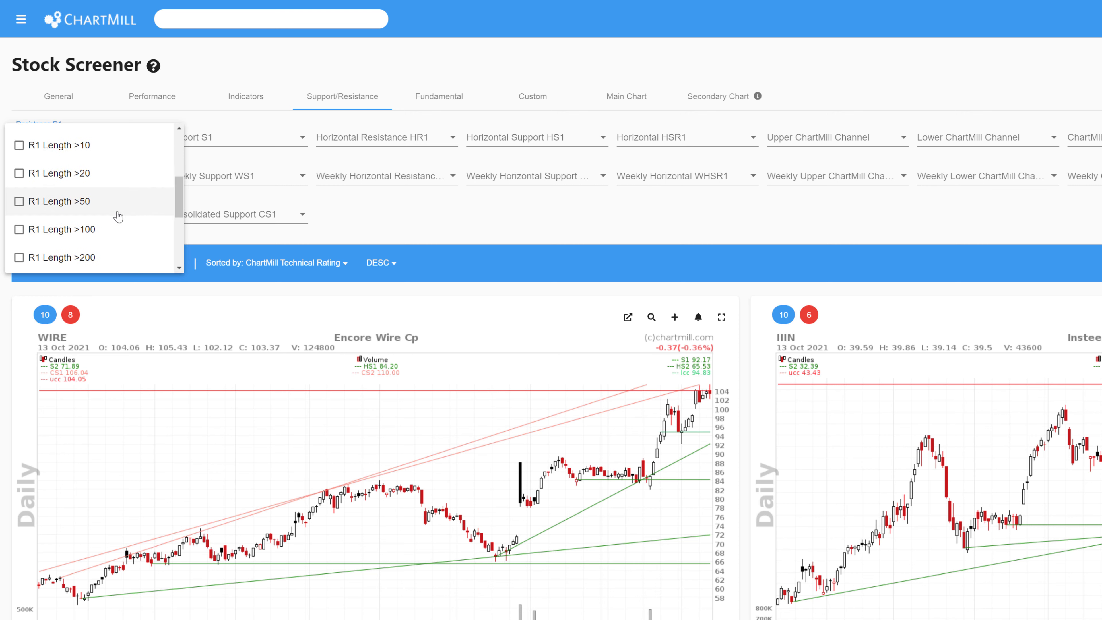
{"action": "left_click", "coordinate": [19, 202]}
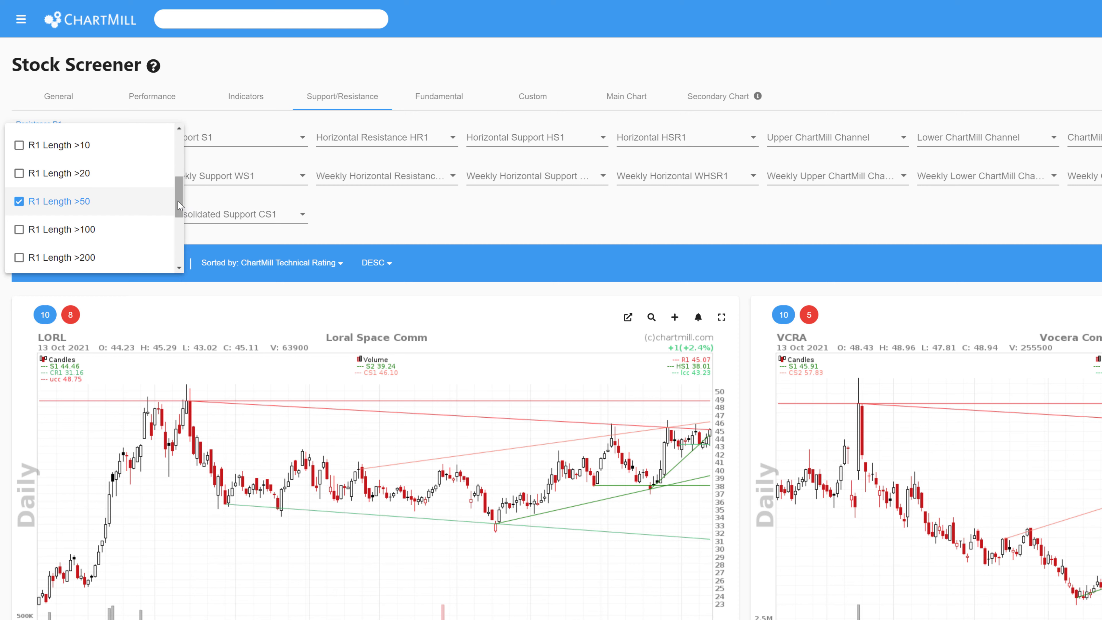
{"action": "left_click_drag", "start_coordinate": [178, 200], "coordinate": [182, 249]}
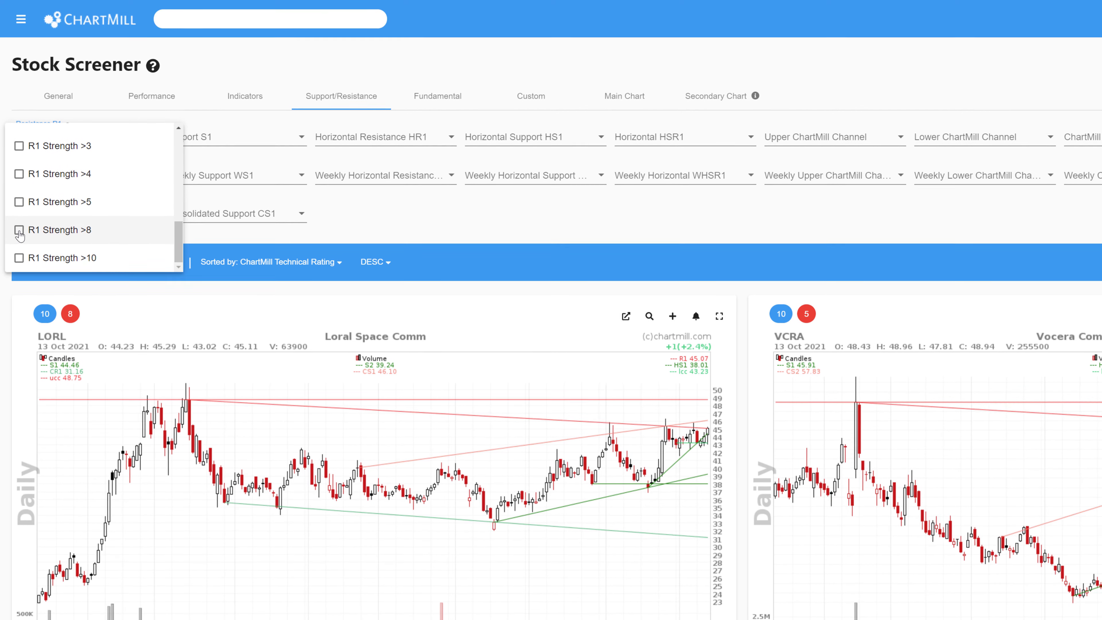
{"action": "left_click", "coordinate": [17, 208]}
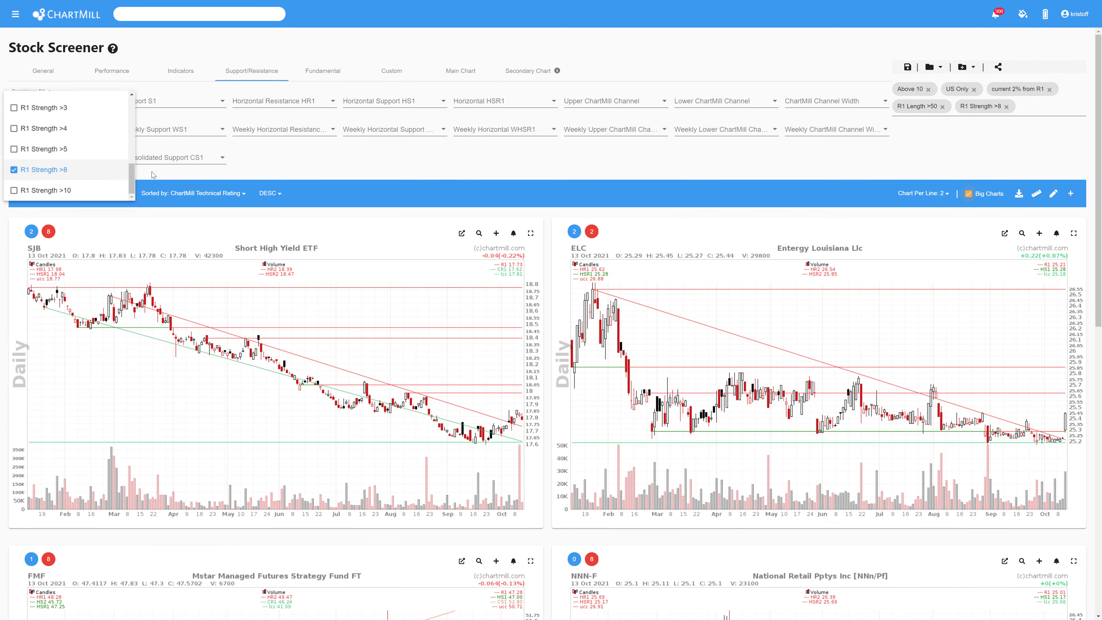
{"action": "left_click", "coordinate": [359, 192]}
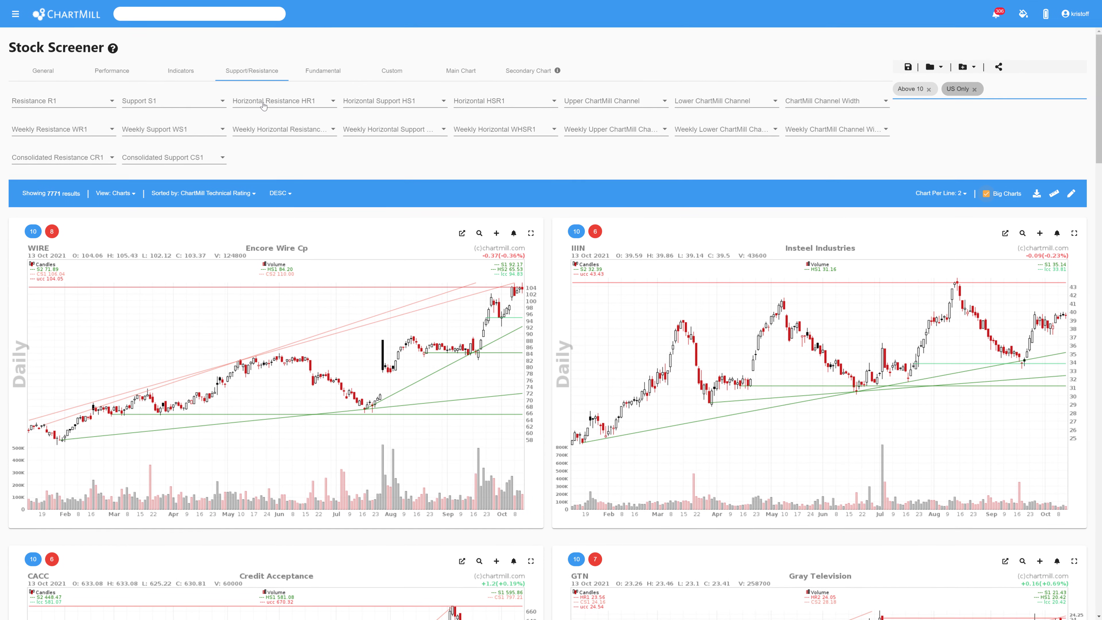
- View the Horizontal Resistance HR1 and Horizontal Support HS1 filter options without selecting any
{"action": "left_click", "coordinate": [263, 105]}
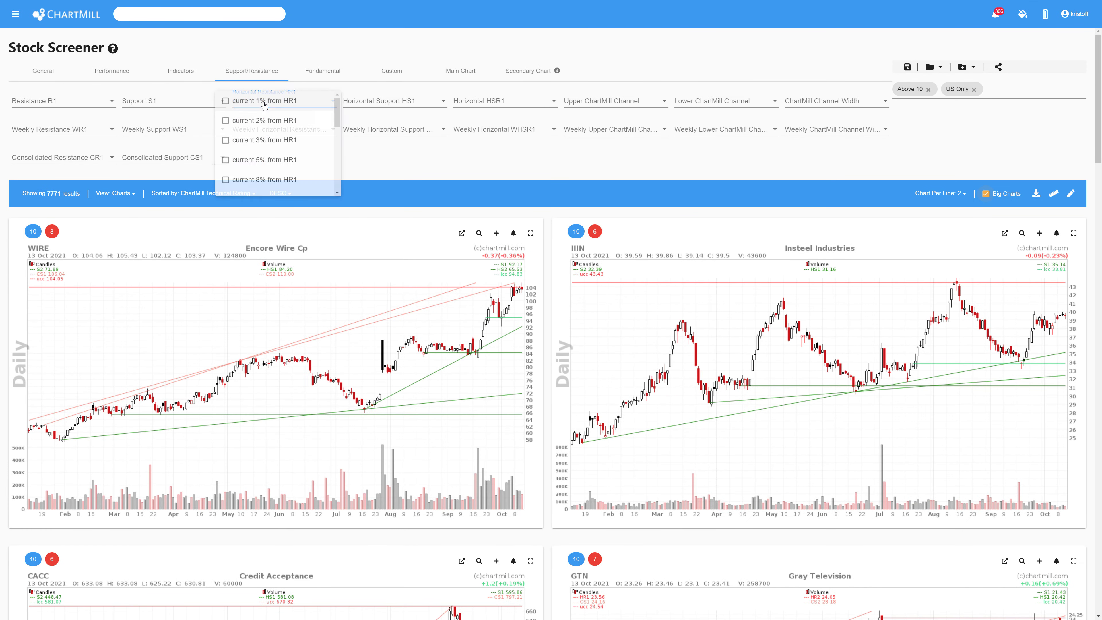
{"action": "left_click", "coordinate": [379, 98]}
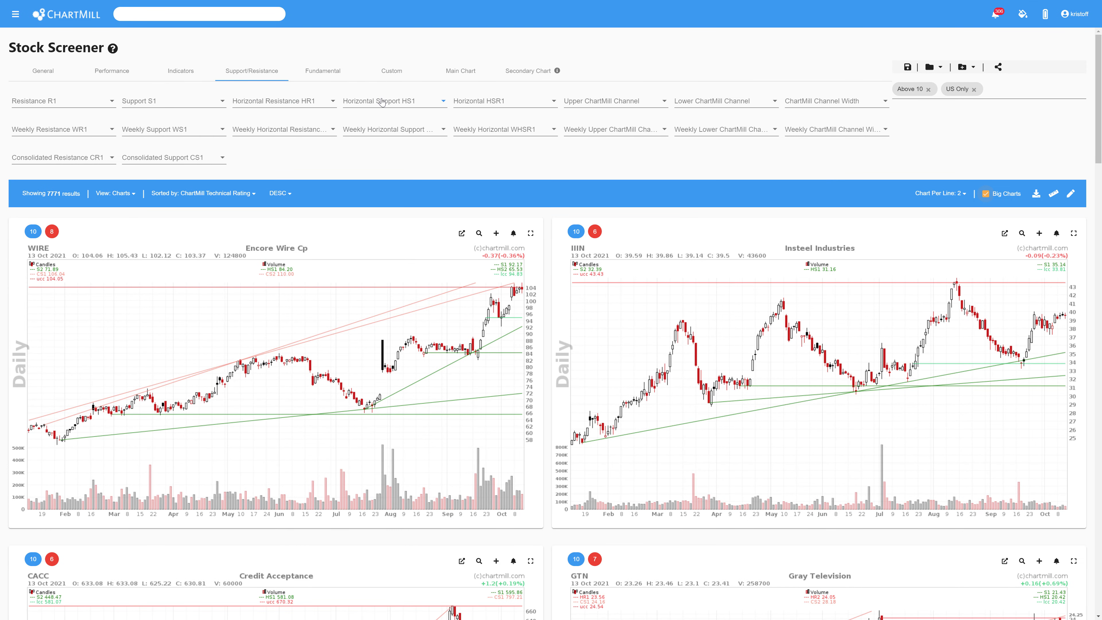
{"action": "left_click", "coordinate": [382, 102]}
{"action": "left_click", "coordinate": [489, 162]}
- Try current 2% from HR1 as the Horizontal Resistance HR1 filter, and clear it again
{"action": "left_click", "coordinate": [333, 106]}
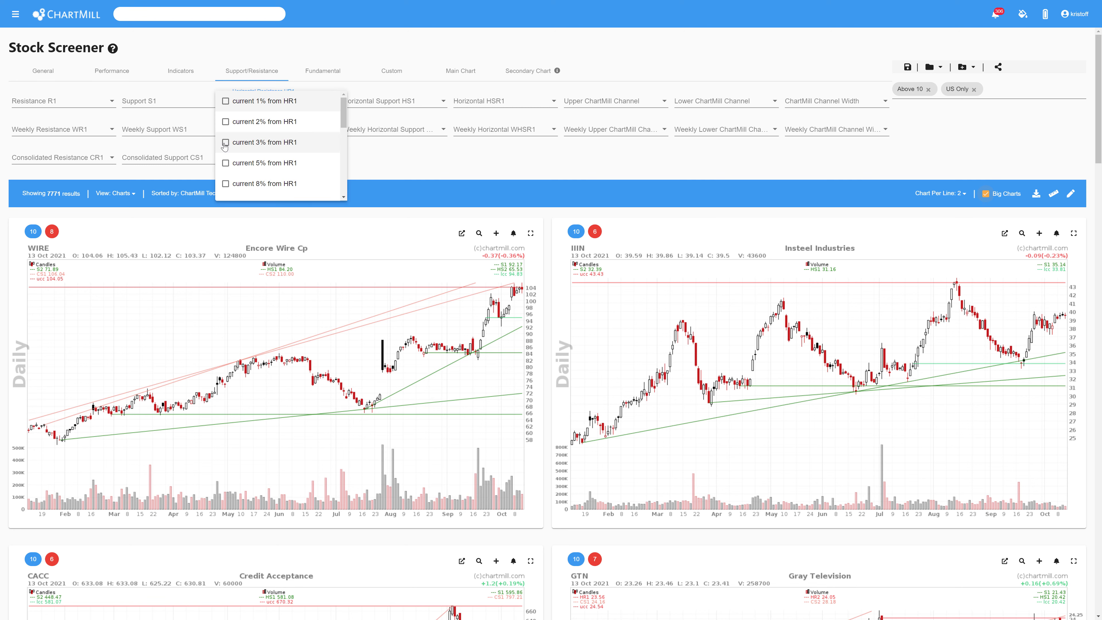
{"action": "left_click", "coordinate": [225, 121]}
{"action": "left_click", "coordinate": [413, 290]}
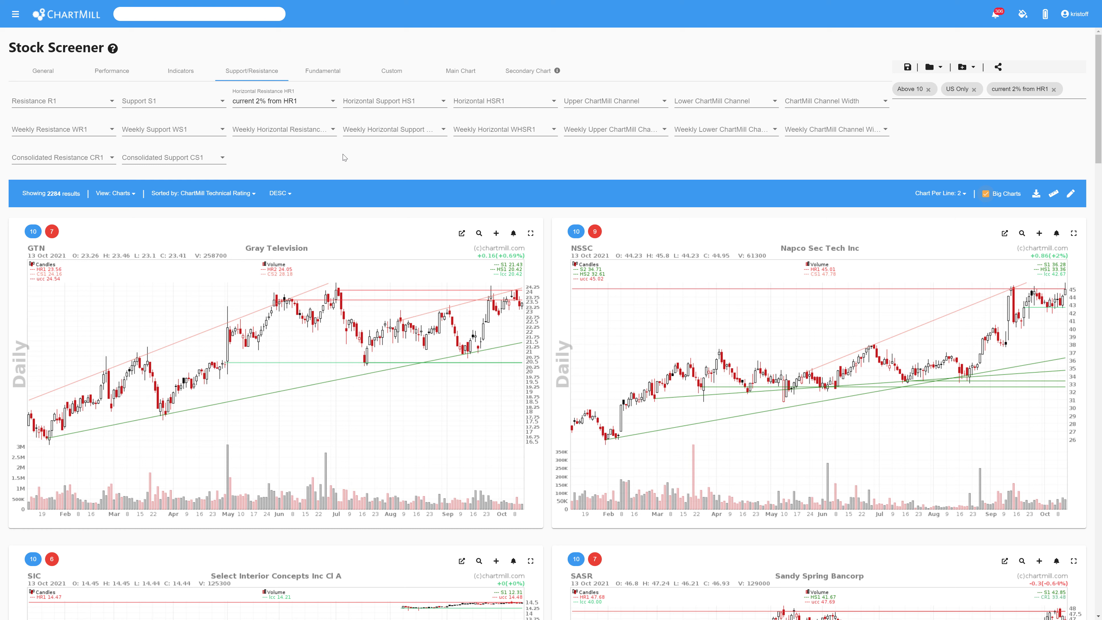
{"action": "left_click", "coordinate": [332, 105]}
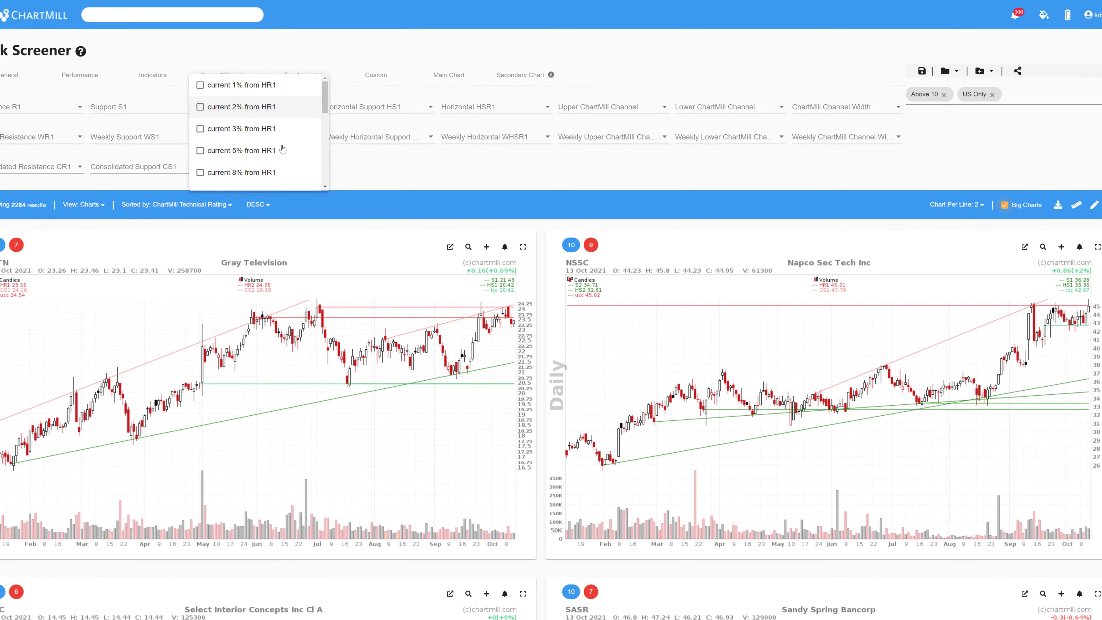
{"action": "left_click", "coordinate": [369, 182]}
- Try current 2% below HSR1 as the Horizontal HSR1 filter, and clear it again
{"action": "left_click", "coordinate": [499, 108]}
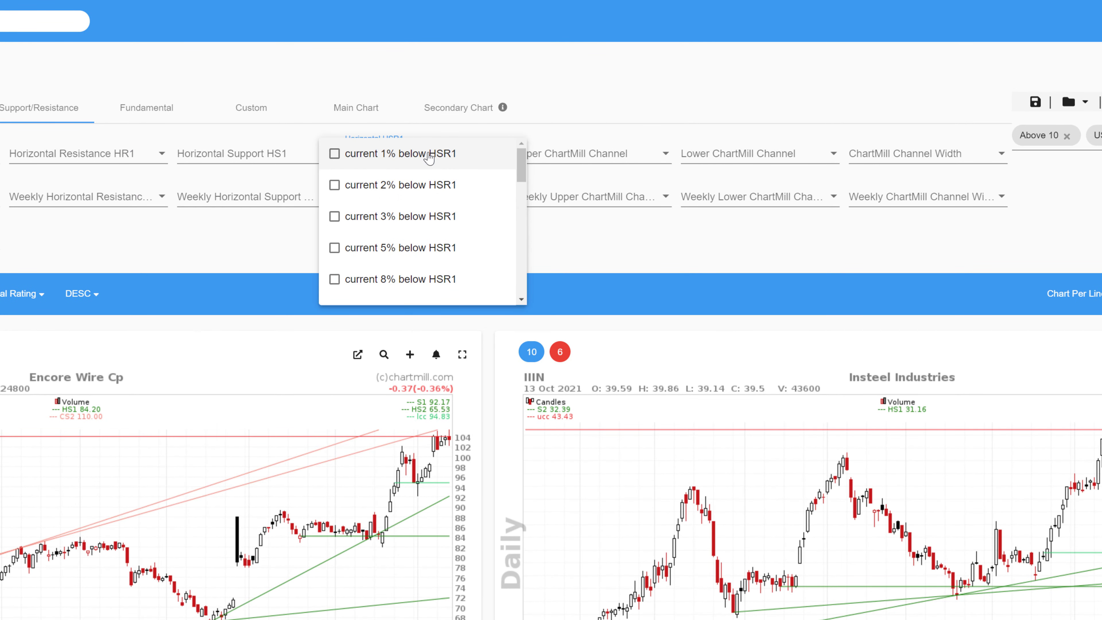
{"action": "left_click_drag", "start_coordinate": [519, 168], "coordinate": [518, 163]}
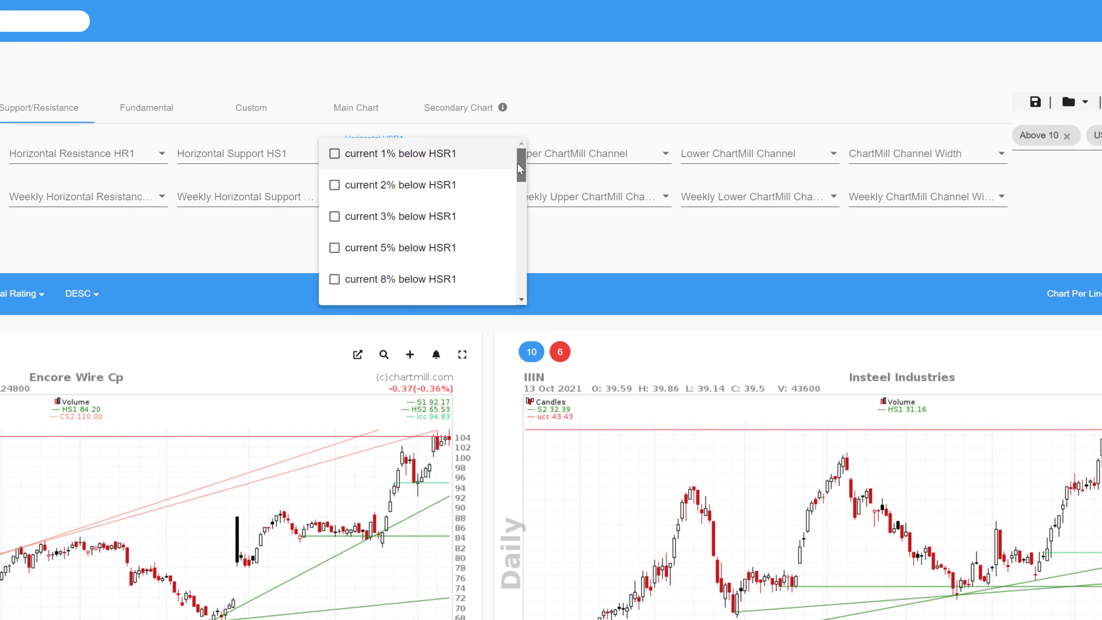
{"action": "left_click", "coordinate": [335, 185]}
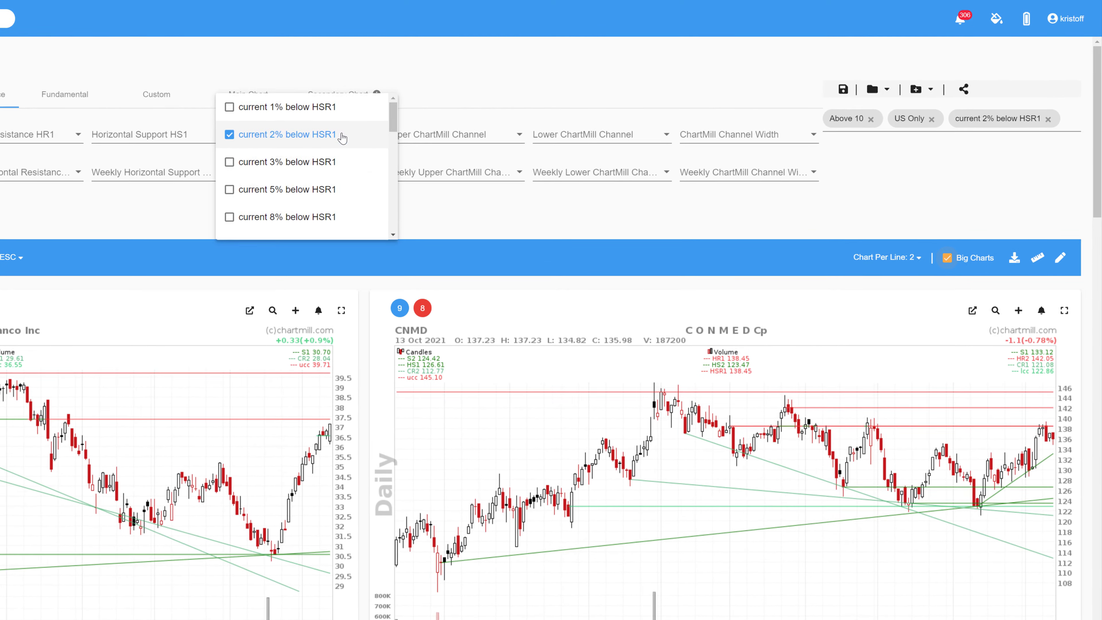
{"action": "left_click", "coordinate": [341, 135]}
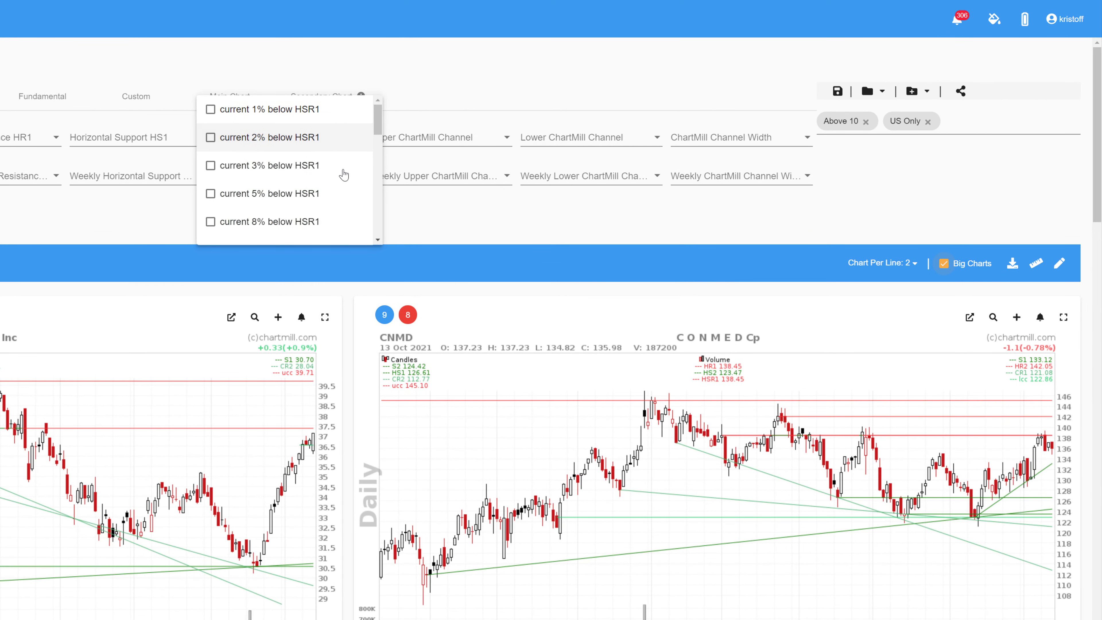
- Try current 3% from UCC as the Upper ChartMill Channel filter, and clear it again
{"action": "left_click", "coordinate": [455, 143]}
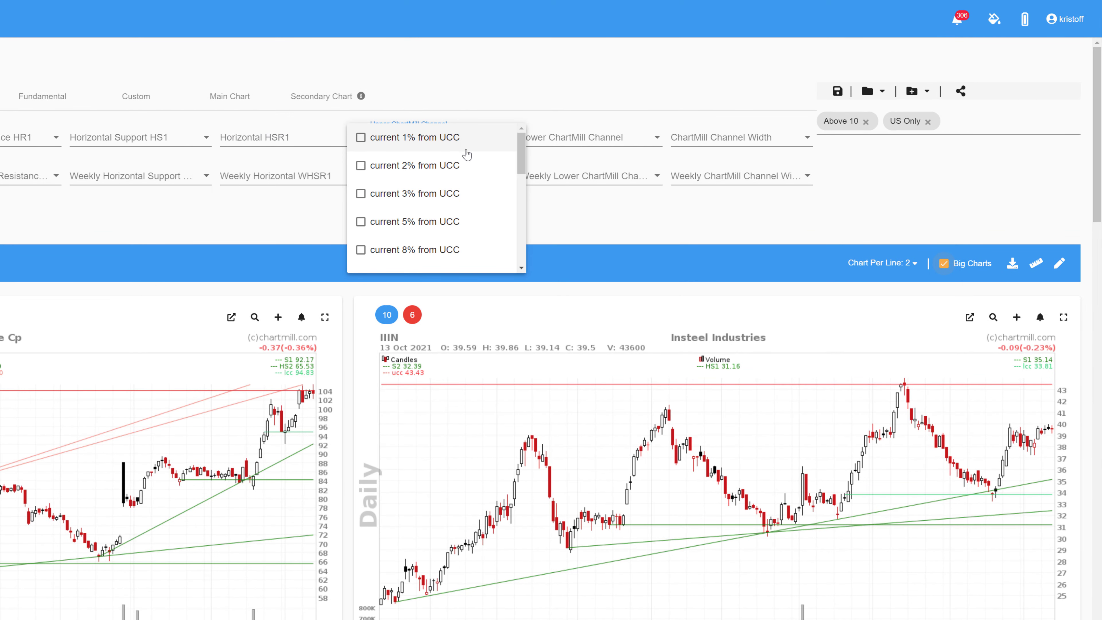
{"action": "left_click", "coordinate": [578, 217]}
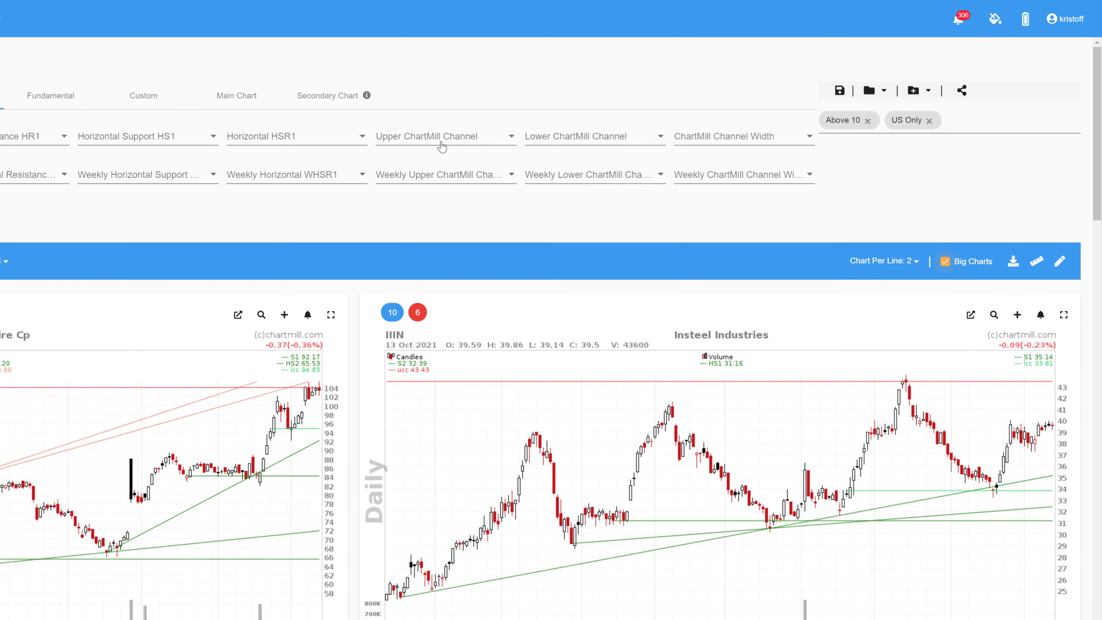
{"action": "left_click", "coordinate": [507, 139]}
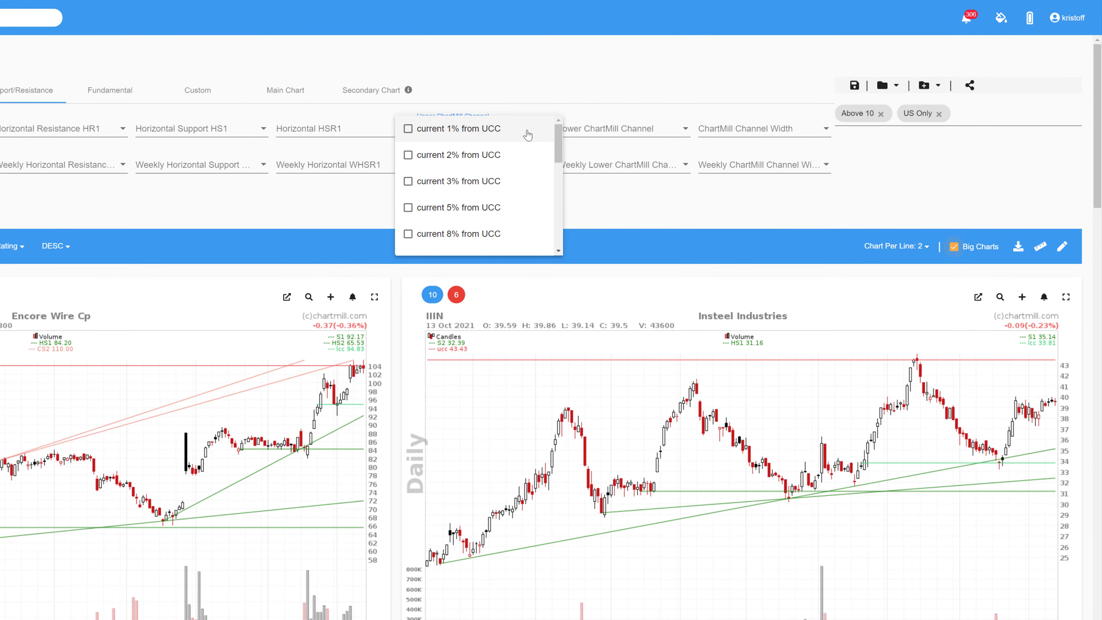
{"action": "left_click", "coordinate": [444, 172]}
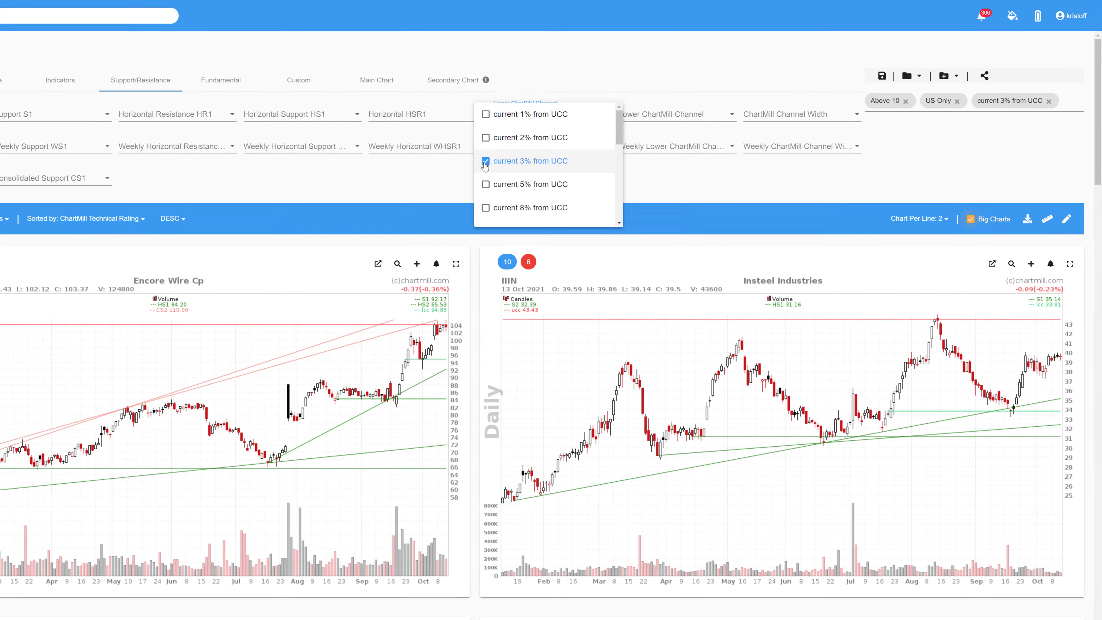
{"action": "left_click", "coordinate": [680, 162]}
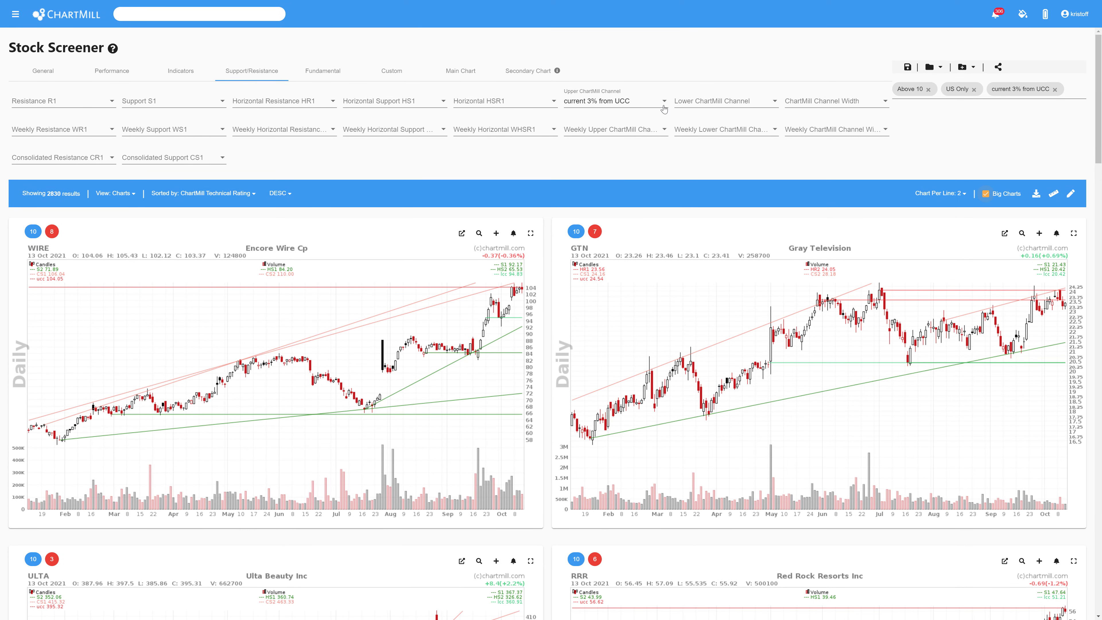
{"action": "left_click", "coordinate": [664, 109]}
{"action": "left_click", "coordinate": [557, 101]}
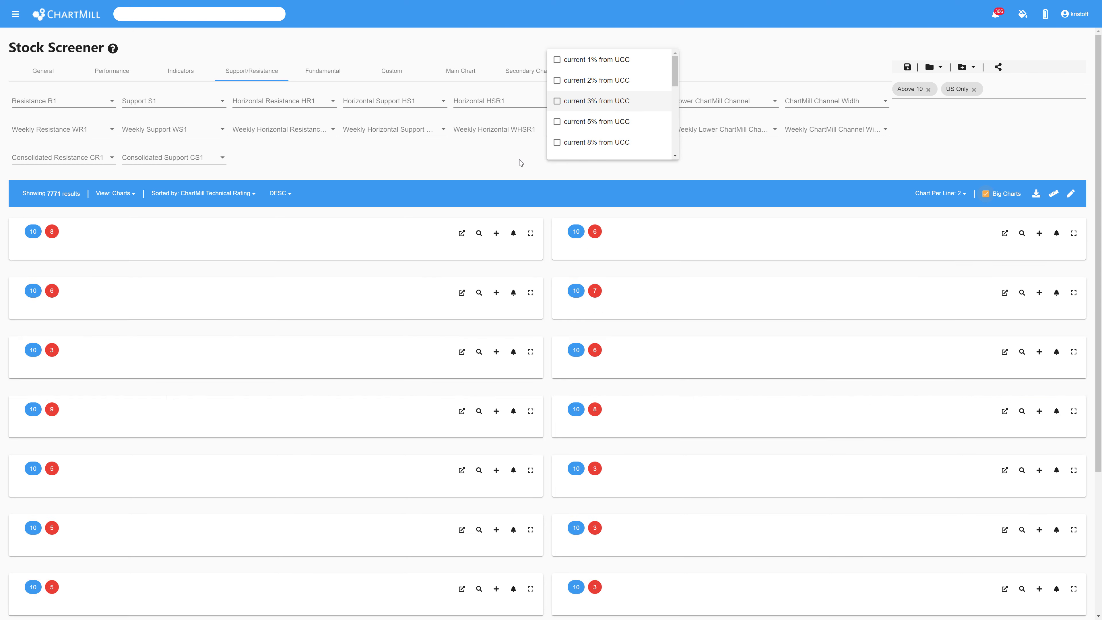
{"action": "left_click", "coordinate": [523, 164]}
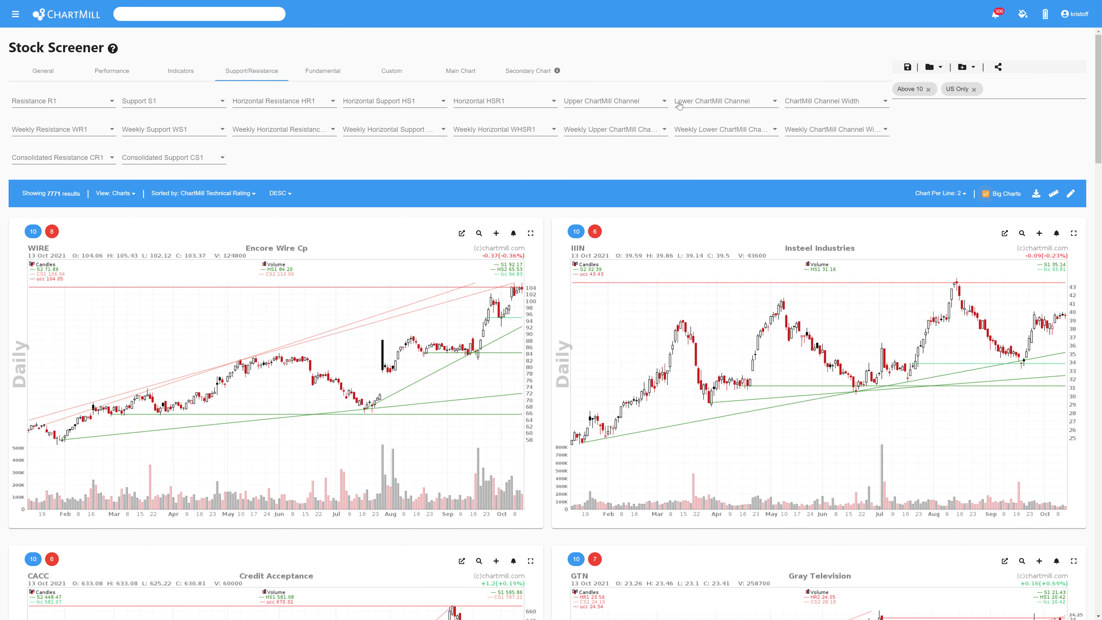
- View the Lower ChartMill Channel filter options through the LCC Strength choices without selecting any
{"action": "left_click", "coordinate": [775, 104]}
{"action": "left_click_drag", "start_coordinate": [784, 114], "coordinate": [785, 181]}
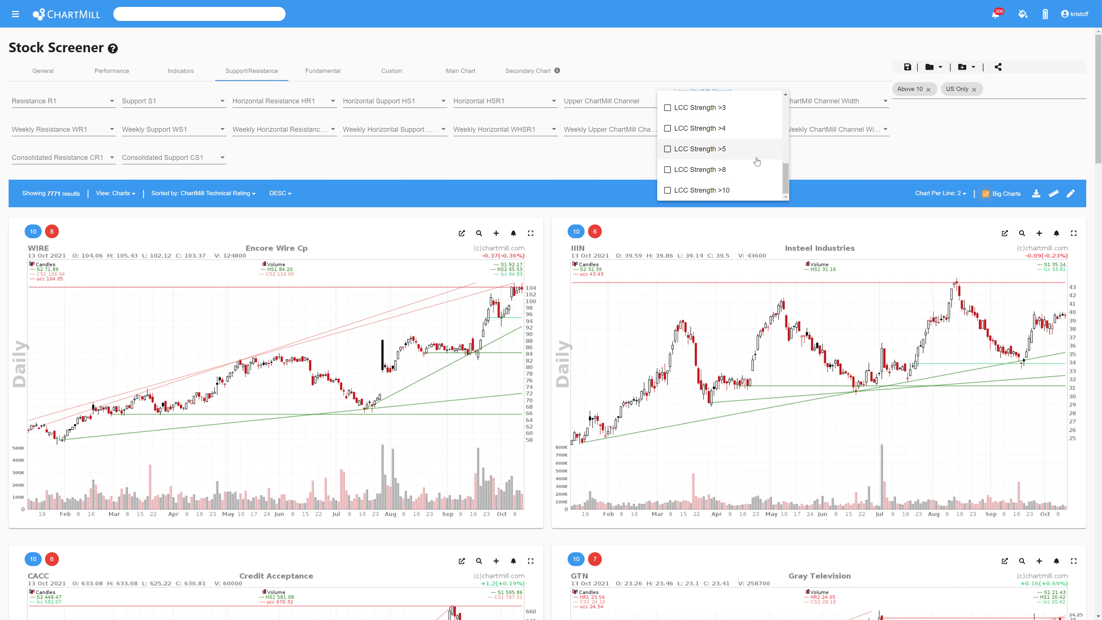
{"action": "left_click", "coordinate": [817, 174]}
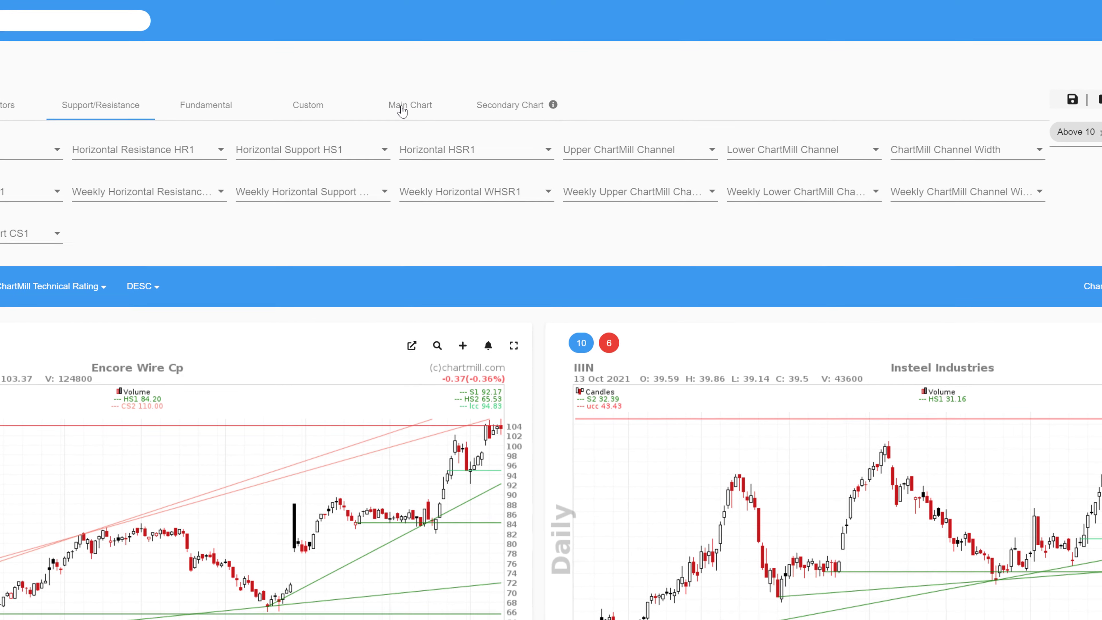
- Add the Consolidated Support+Resistance overlay to the main chart alongside the Support+Resistance Lines and Chartmill Channels
{"action": "left_click", "coordinate": [412, 109]}
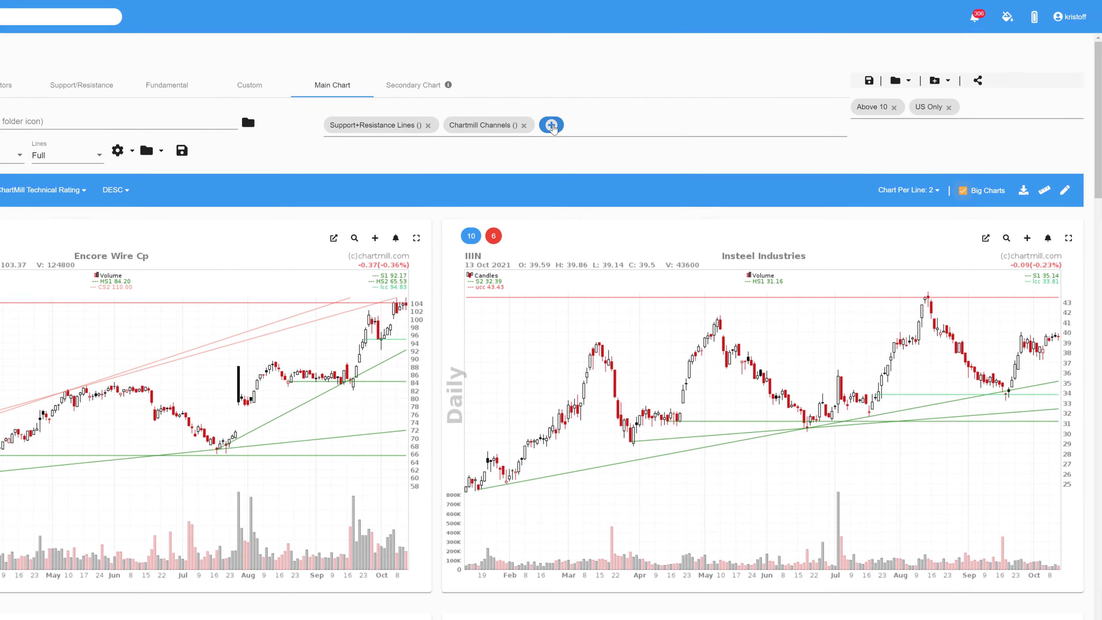
{"action": "left_click", "coordinate": [631, 139]}
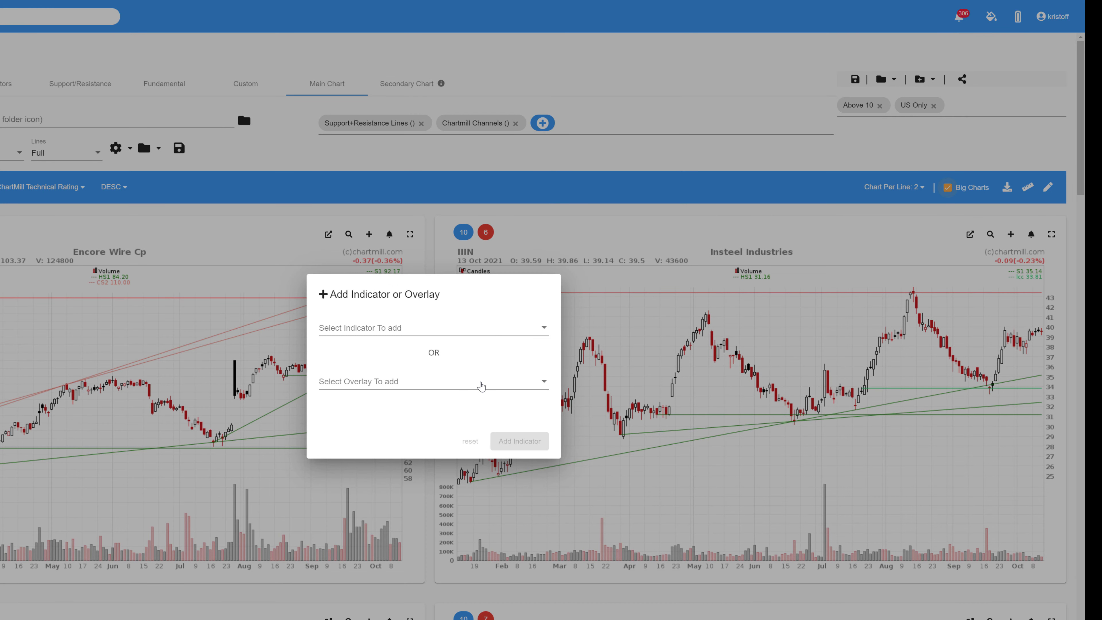
{"action": "left_click", "coordinate": [482, 386]}
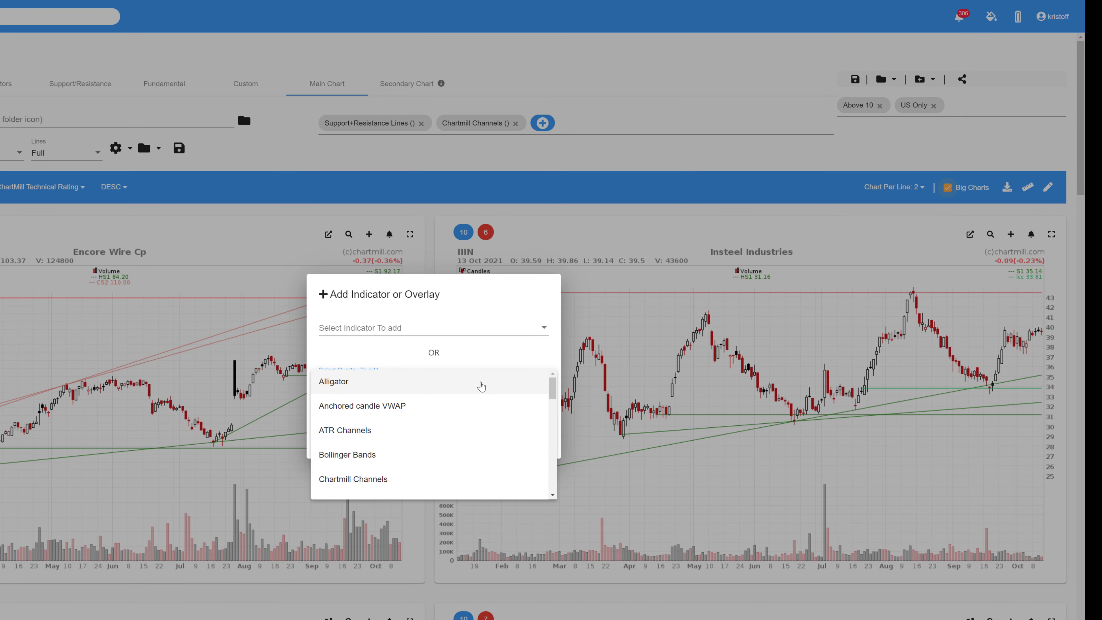
{"action": "key", "text": "c"}
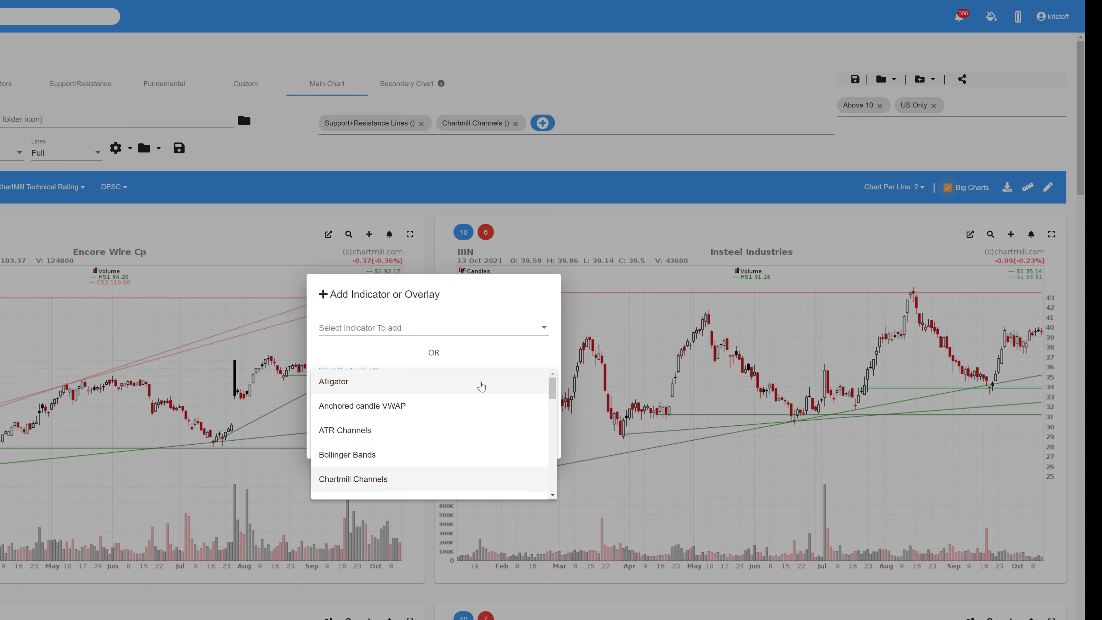
{"action": "key", "text": "Down"}
{"action": "key", "text": "Down"}
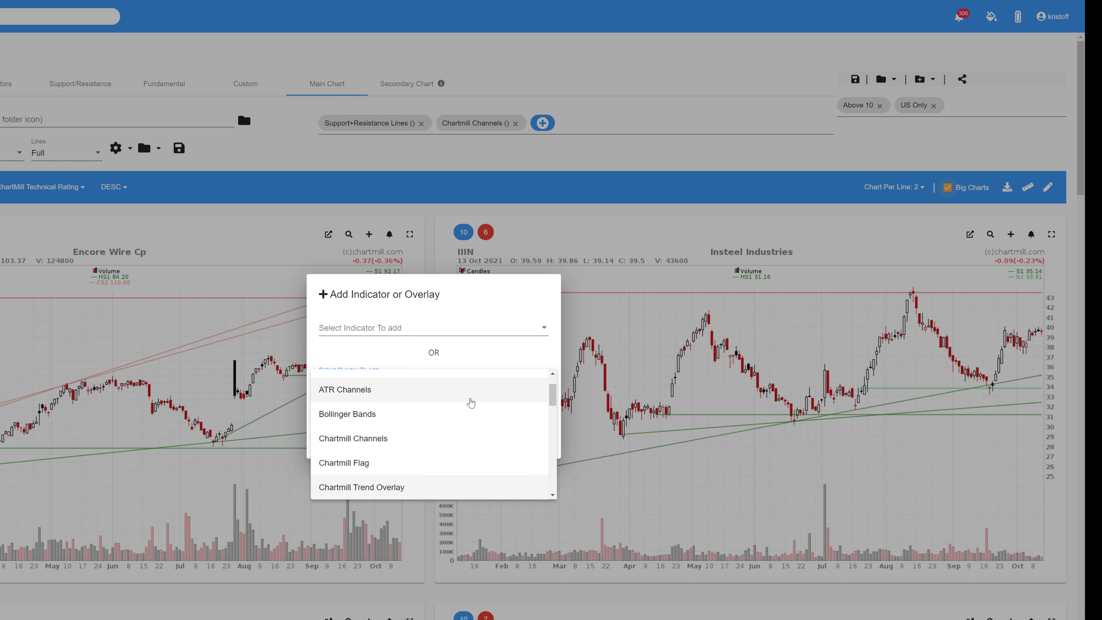
{"action": "key", "text": "Down"}
{"action": "left_click", "coordinate": [428, 486]}
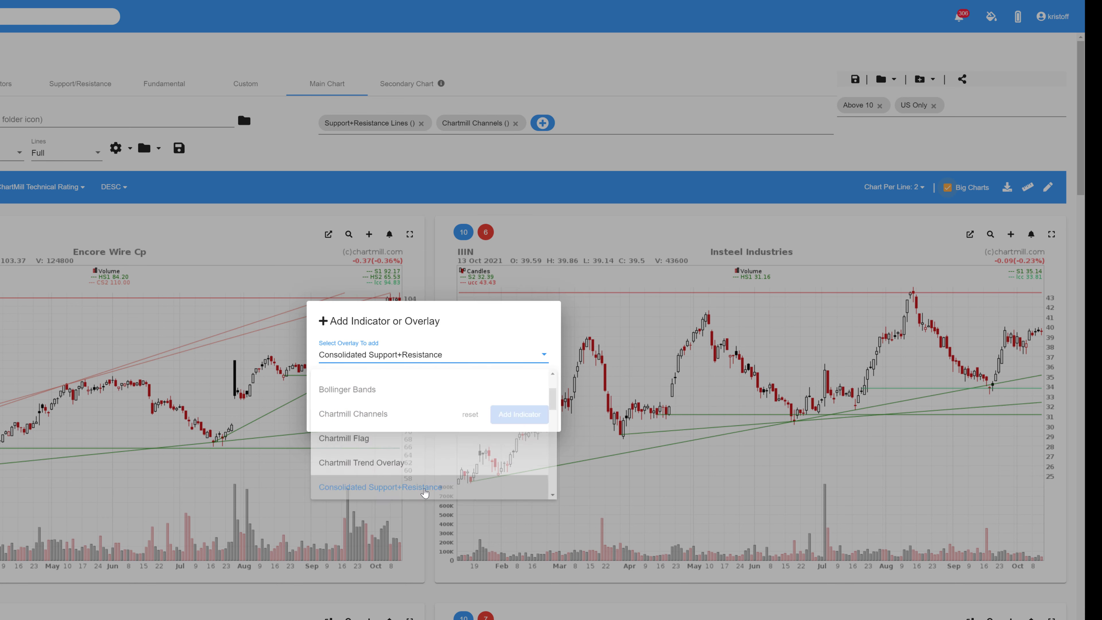
{"action": "left_click", "coordinate": [509, 415]}
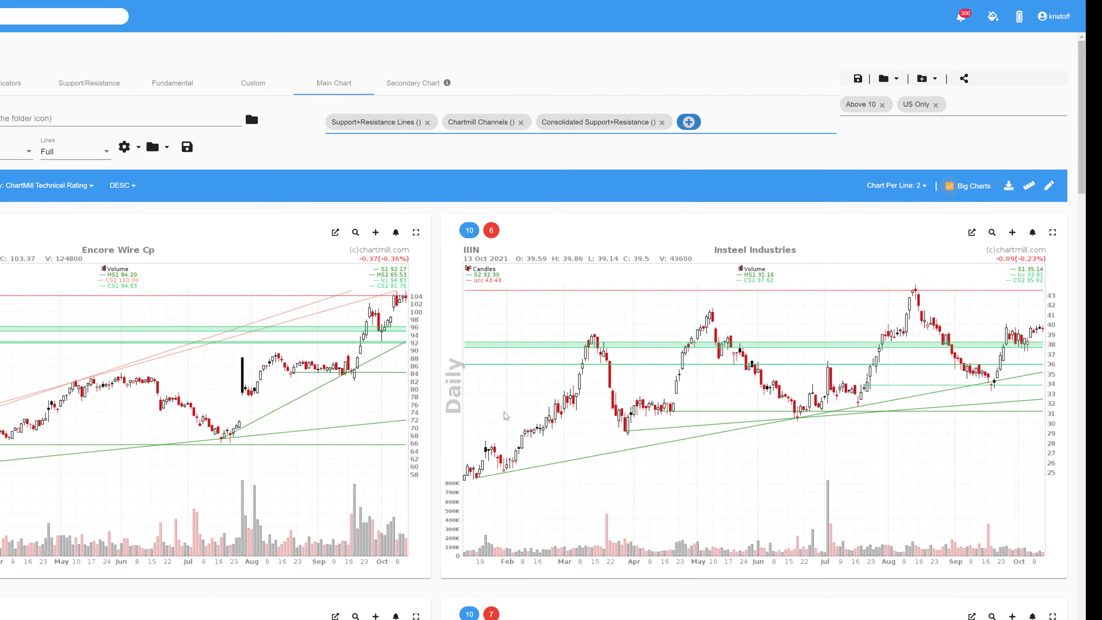
- Try current 1% from CR1 Start as the Consolidated Resistance CR1 filter, and clear it again
{"action": "scroll", "coordinate": [402, 403], "scroll_direction": "down", "scroll_amount": 5}
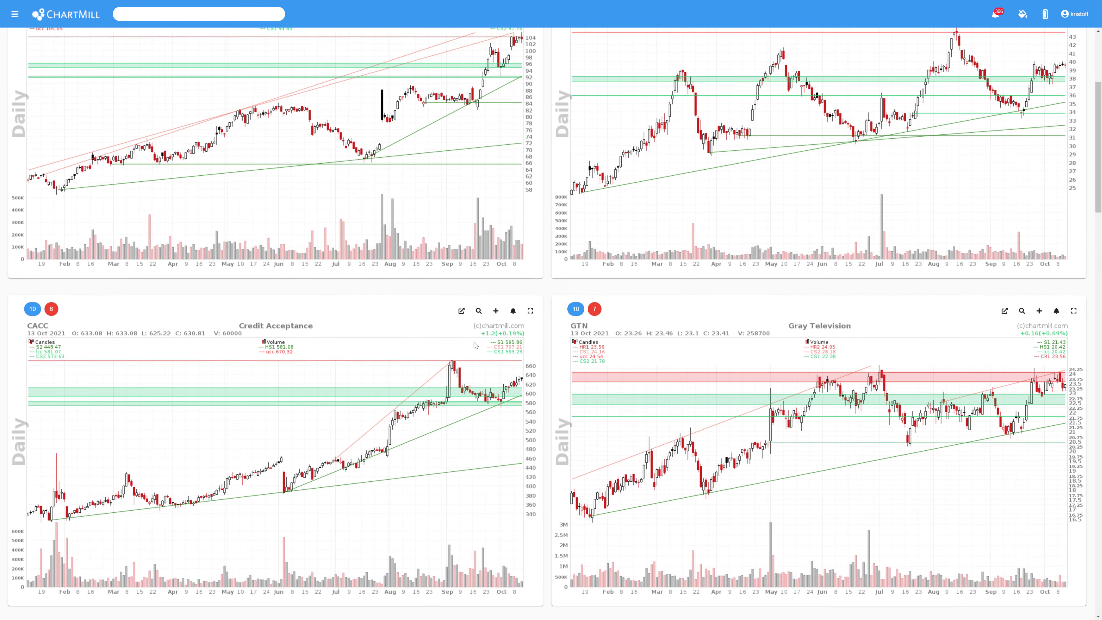
{"action": "scroll", "coordinate": [476, 345], "scroll_direction": "down", "scroll_amount": 5}
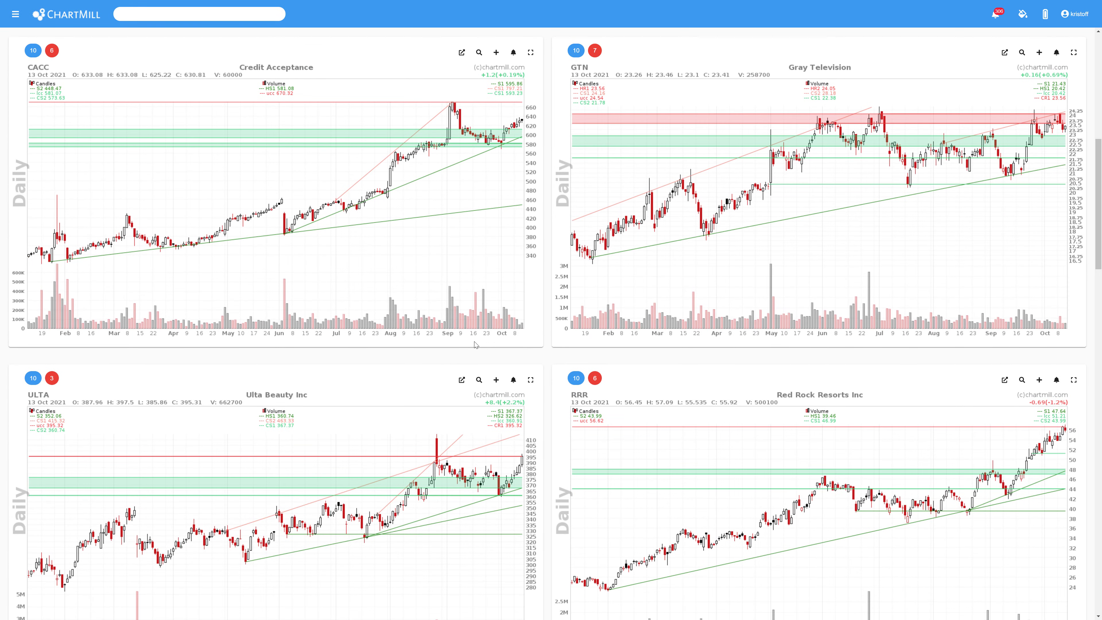
{"action": "scroll", "coordinate": [476, 345], "scroll_direction": "down", "scroll_amount": 5}
{"action": "scroll", "coordinate": [476, 345], "scroll_direction": "up", "scroll_amount": 15}
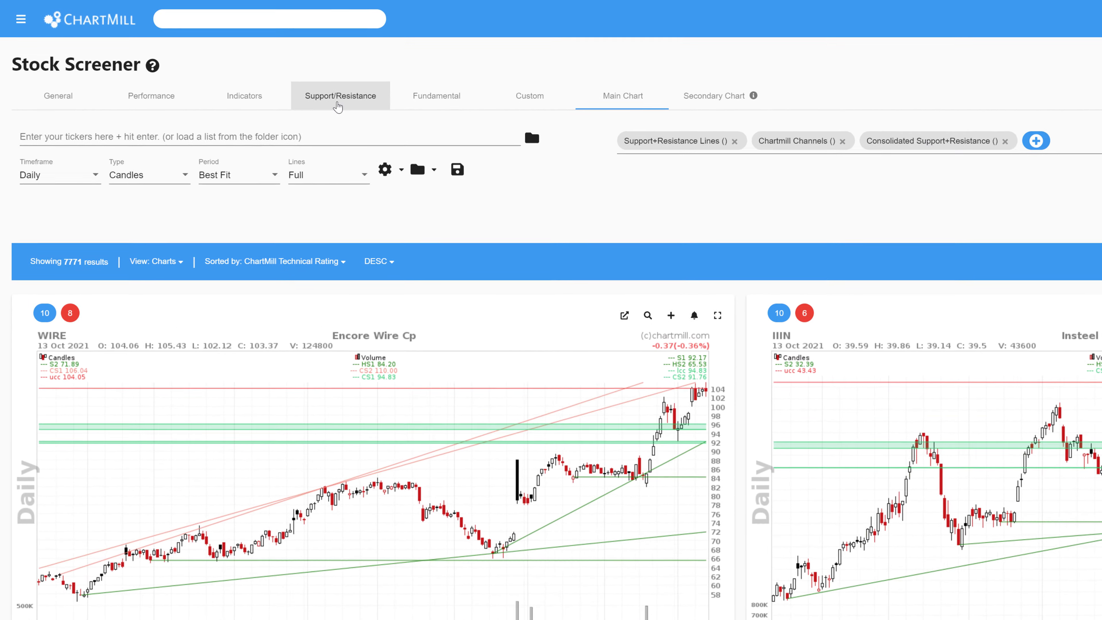
{"action": "left_click", "coordinate": [252, 77]}
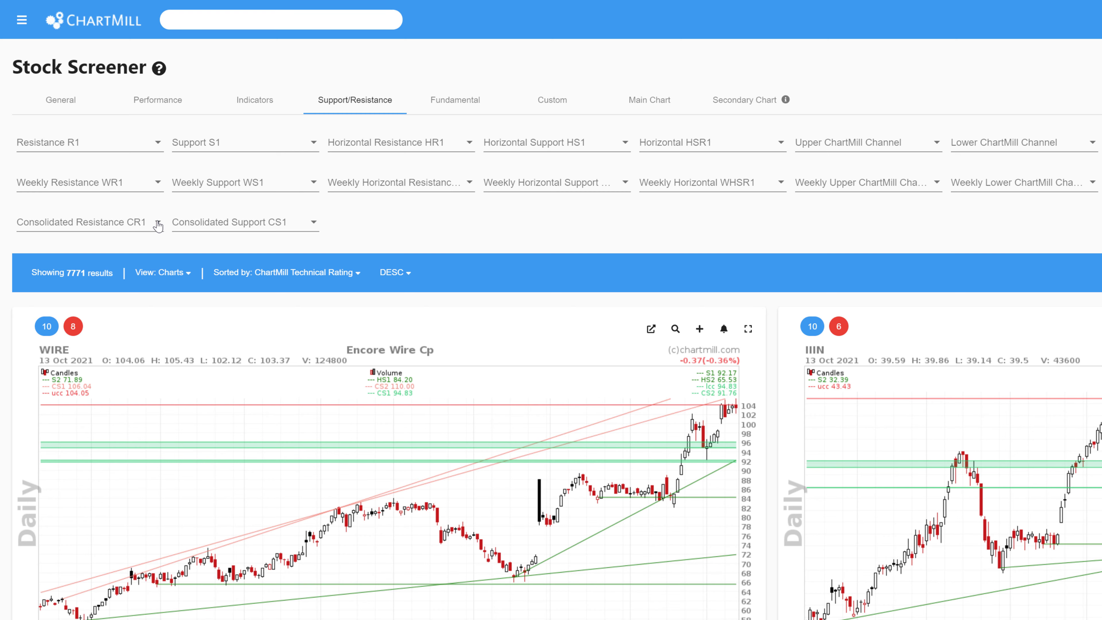
{"action": "left_click", "coordinate": [157, 223]}
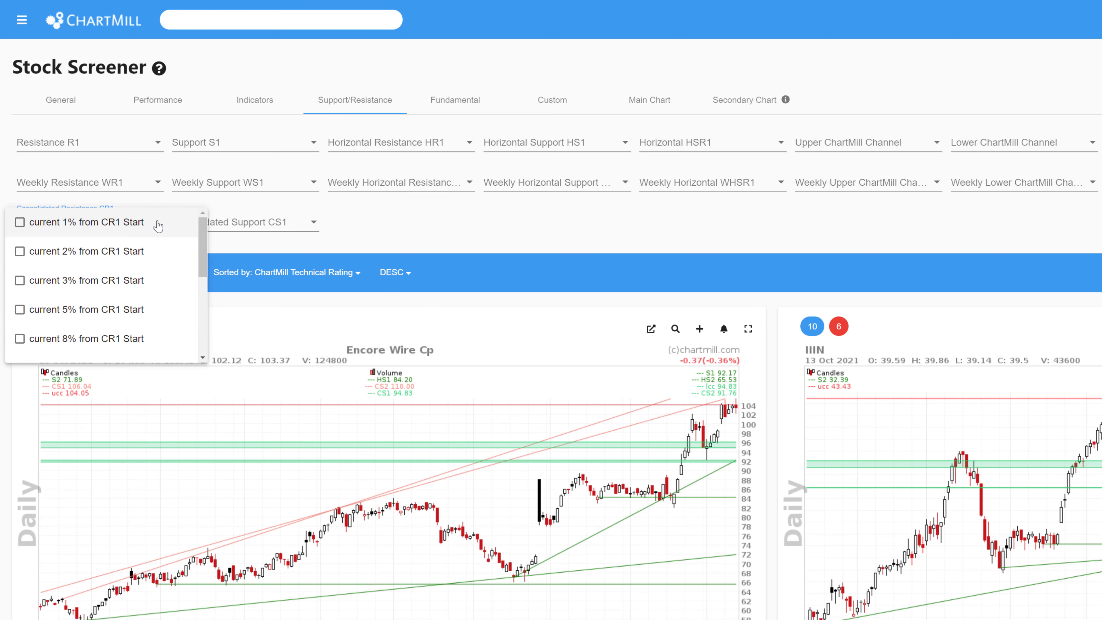
{"action": "left_click", "coordinate": [19, 222]}
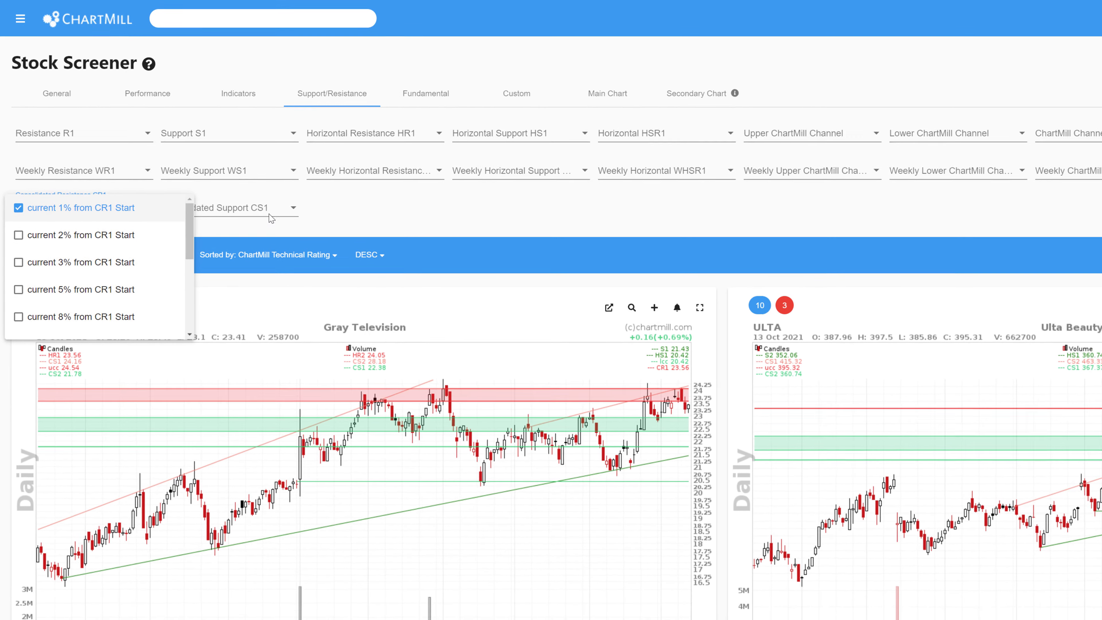
{"action": "left_click", "coordinate": [329, 231]}
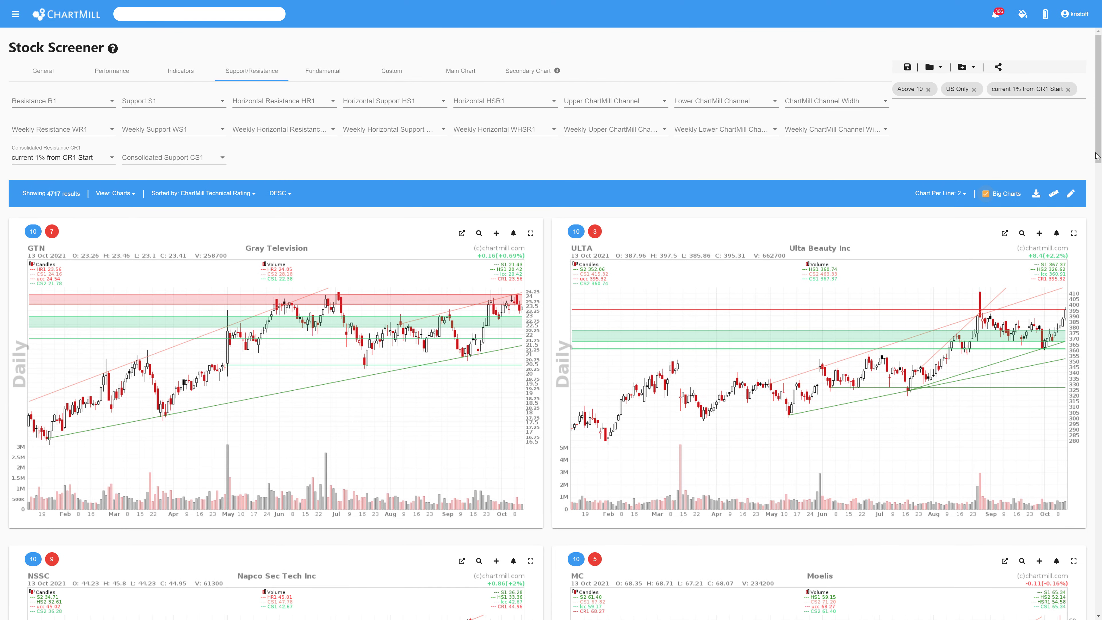
{"action": "left_click_drag", "start_coordinate": [1097, 162], "coordinate": [1063, 126]}
{"action": "left_click", "coordinate": [114, 160]}
{"action": "left_click", "coordinate": [133, 156]}
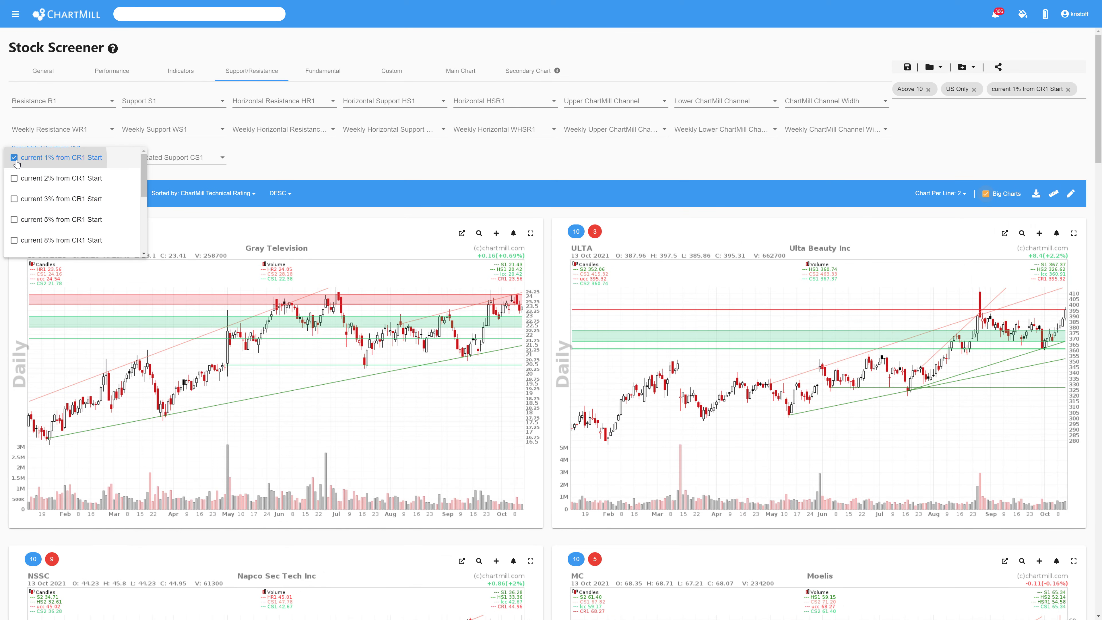
- Filter Consolidated Support CS1 by current 2% from CS1 End and CS1 Strength >5
{"action": "left_click", "coordinate": [152, 158]}
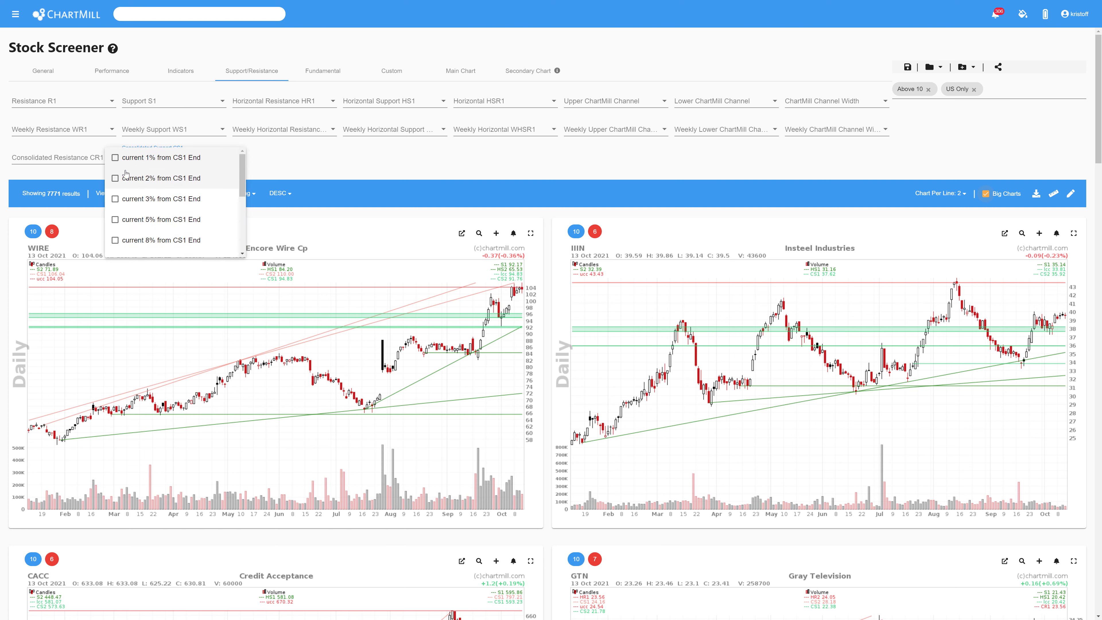
{"action": "left_click", "coordinate": [115, 179]}
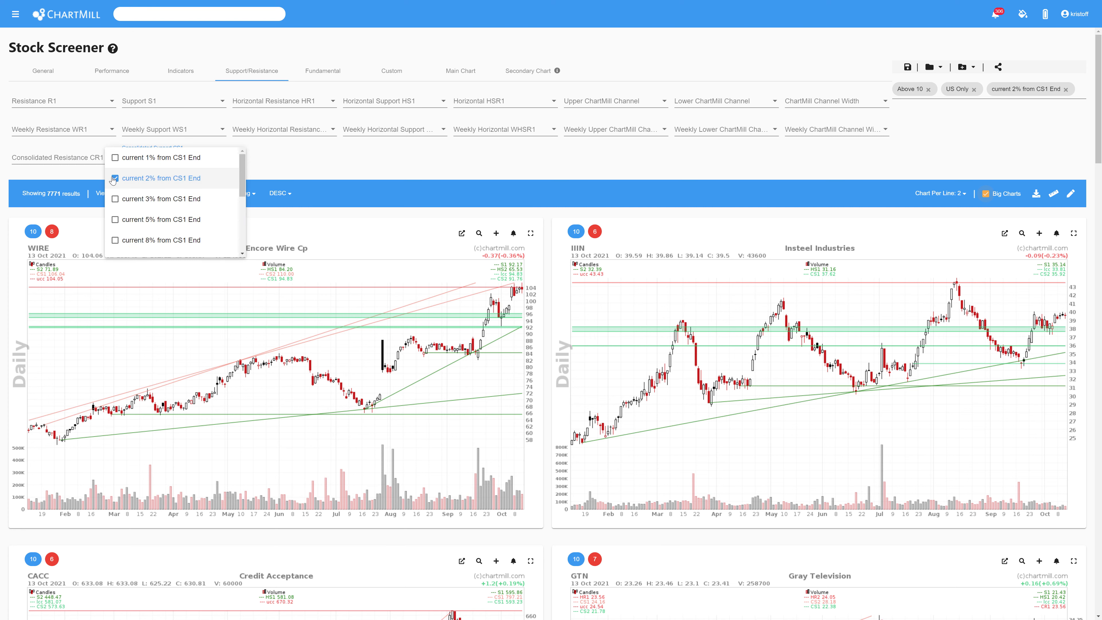
{"action": "left_click", "coordinate": [273, 167]}
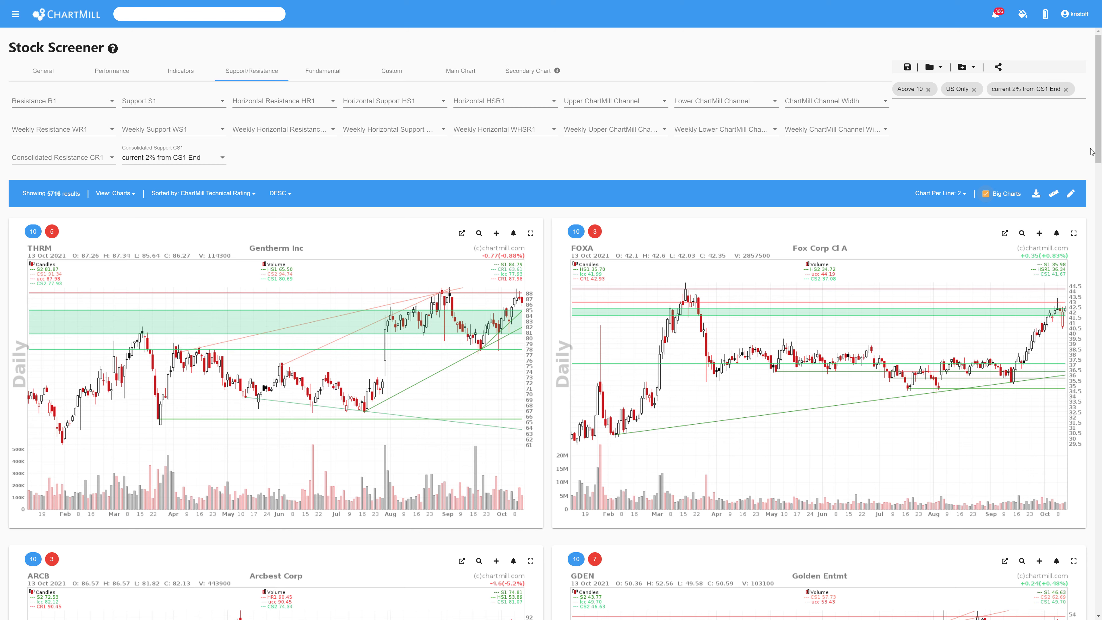
{"action": "scroll", "coordinate": [1092, 151], "scroll_direction": "down", "scroll_amount": 5}
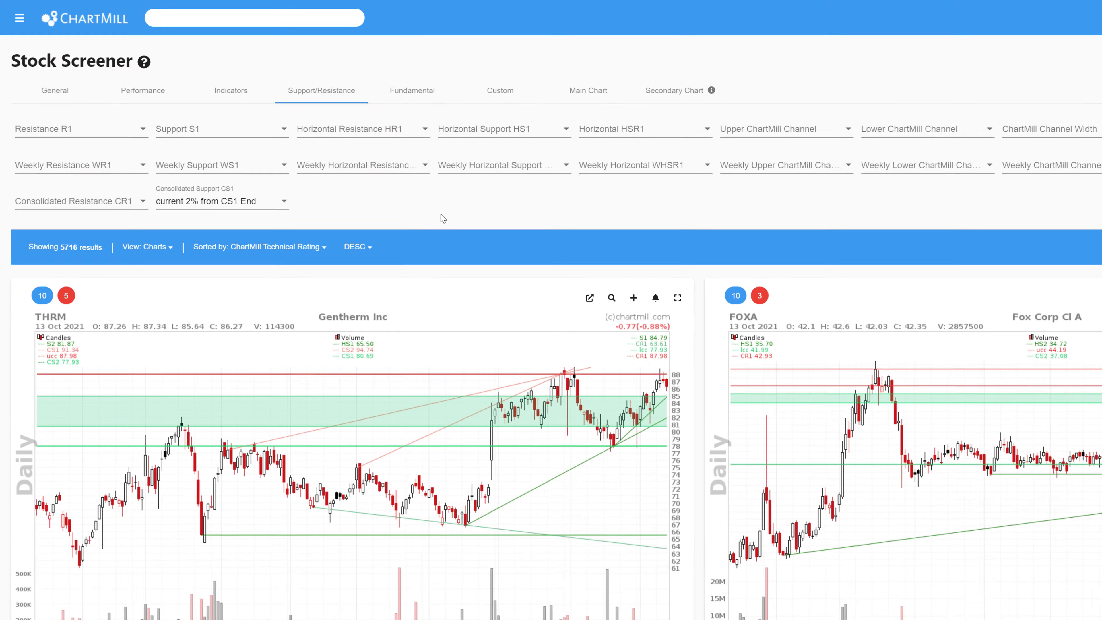
{"action": "left_click", "coordinate": [209, 173]}
{"action": "scroll", "coordinate": [264, 295], "scroll_direction": "down", "scroll_amount": 5}
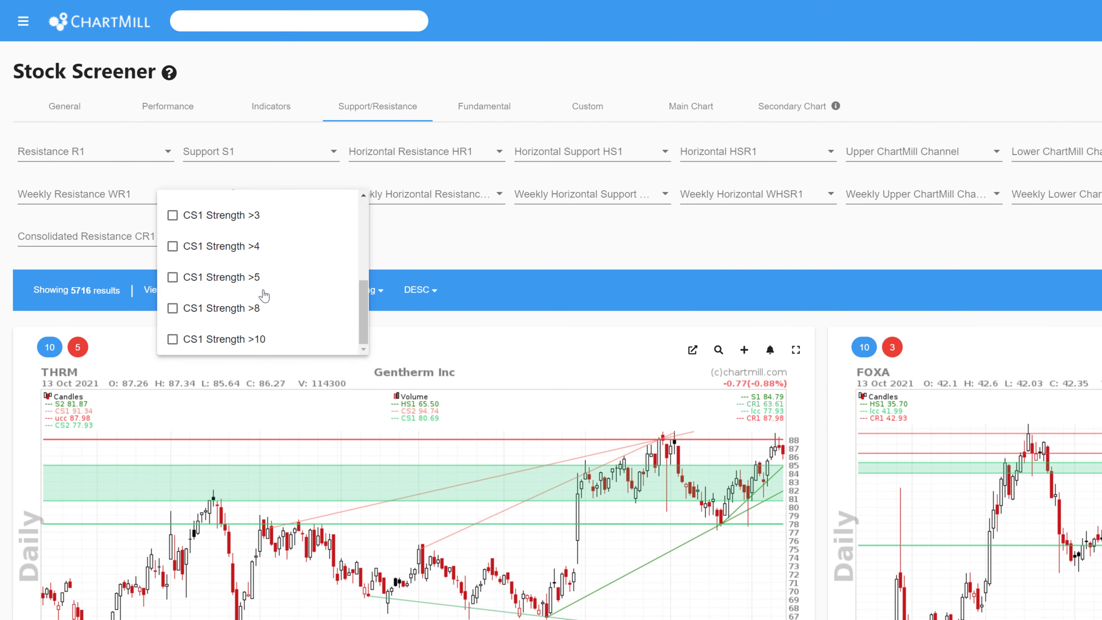
{"action": "left_click", "coordinate": [173, 278]}
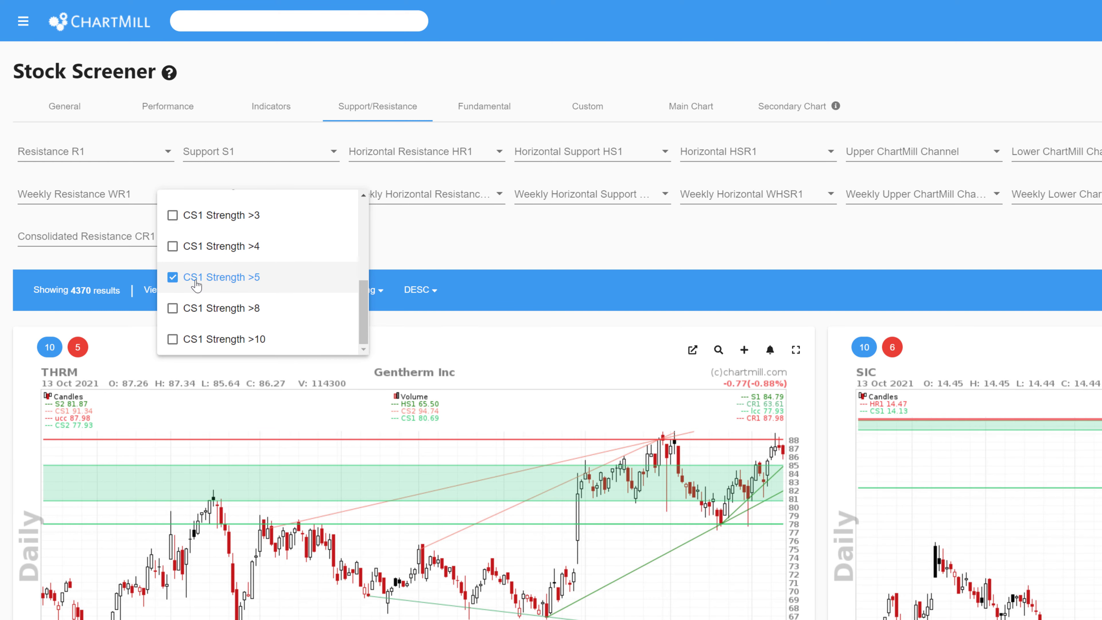
{"action": "left_click", "coordinate": [424, 260]}
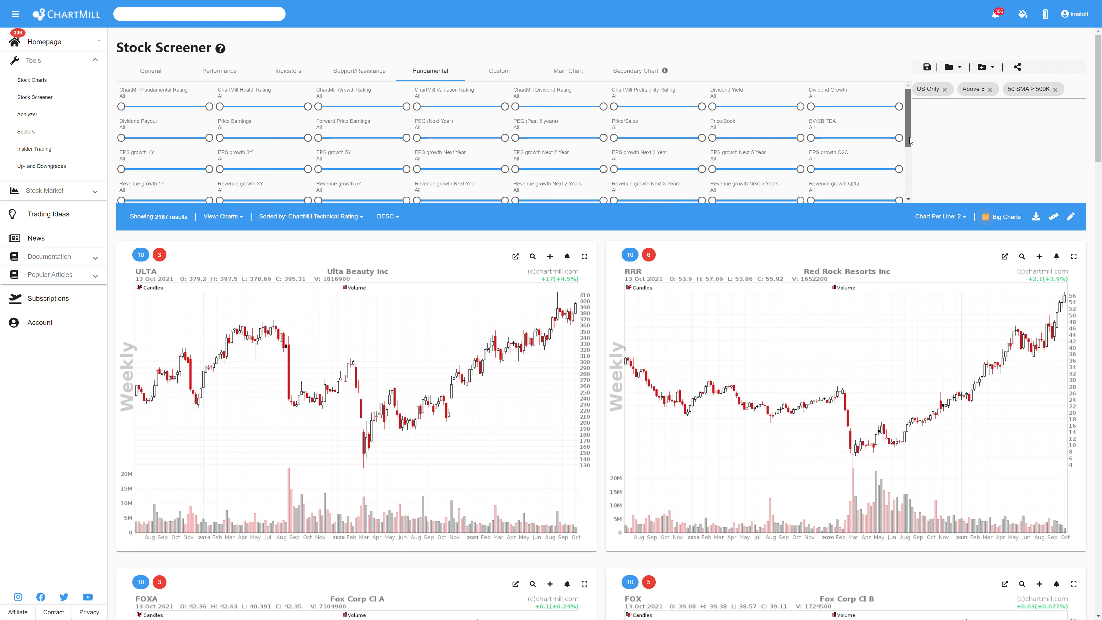
- Examine the Fundamental filter sliders, from valuation and growth measures down to Piotroski F-Score and Altman-Z, without changing any
{"action": "mouse_move", "coordinate": [910, 140]}
{"action": "left_mouse_down"}
{"action": "mouse_move", "coordinate": [922, 194]}
{"action": "mouse_move", "coordinate": [918, 123]}
{"action": "left_mouse_up"}
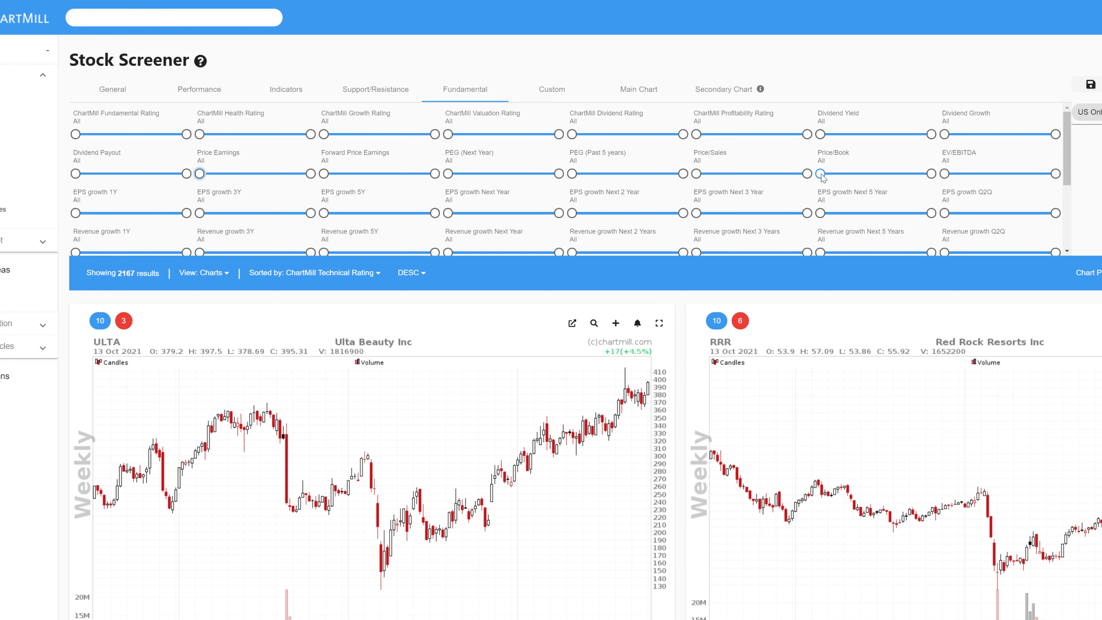
{"action": "mouse_move", "coordinate": [820, 174]}
{"action": "left_mouse_down"}
{"action": "mouse_move", "coordinate": [864, 174]}
{"action": "mouse_move", "coordinate": [819, 192]}
{"action": "left_mouse_up"}
{"action": "scroll", "coordinate": [396, 237], "scroll_direction": "down", "scroll_amount": 1}
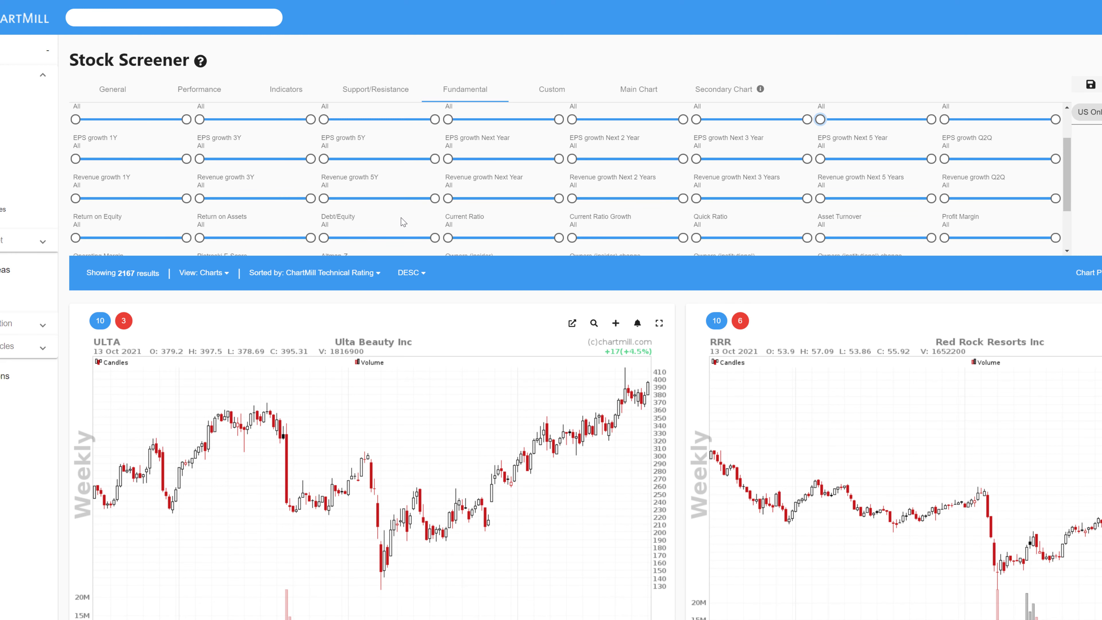
{"action": "scroll", "coordinate": [403, 222], "scroll_direction": "down", "scroll_amount": 1}
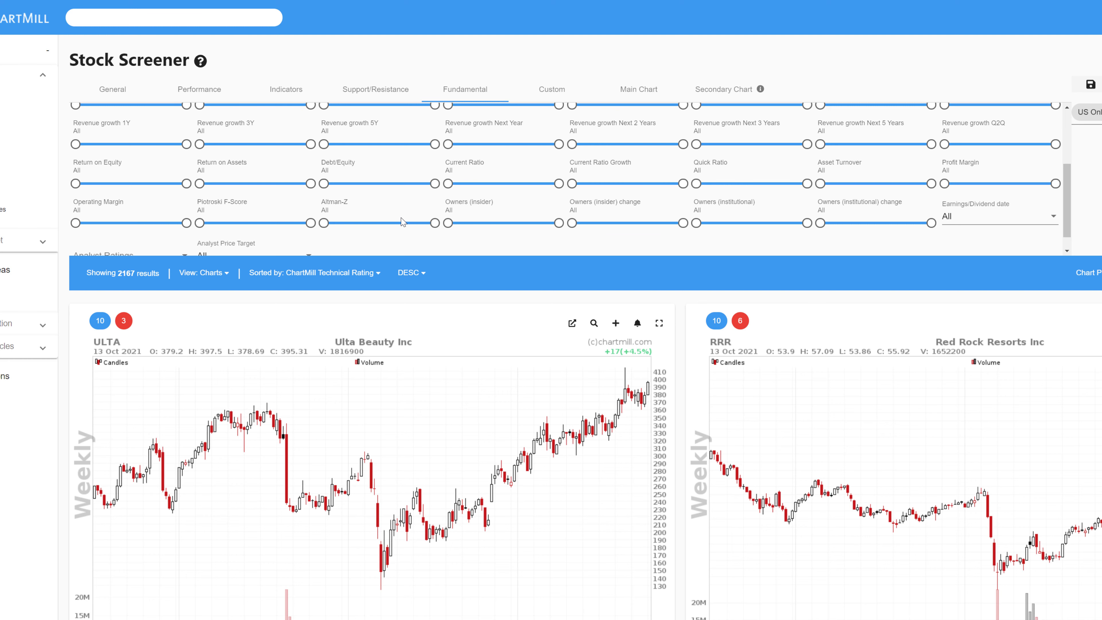
{"action": "mouse_move", "coordinate": [201, 222]}
{"action": "left_mouse_down"}
{"action": "mouse_move", "coordinate": [232, 225]}
{"action": "mouse_move", "coordinate": [198, 227]}
{"action": "left_mouse_up"}
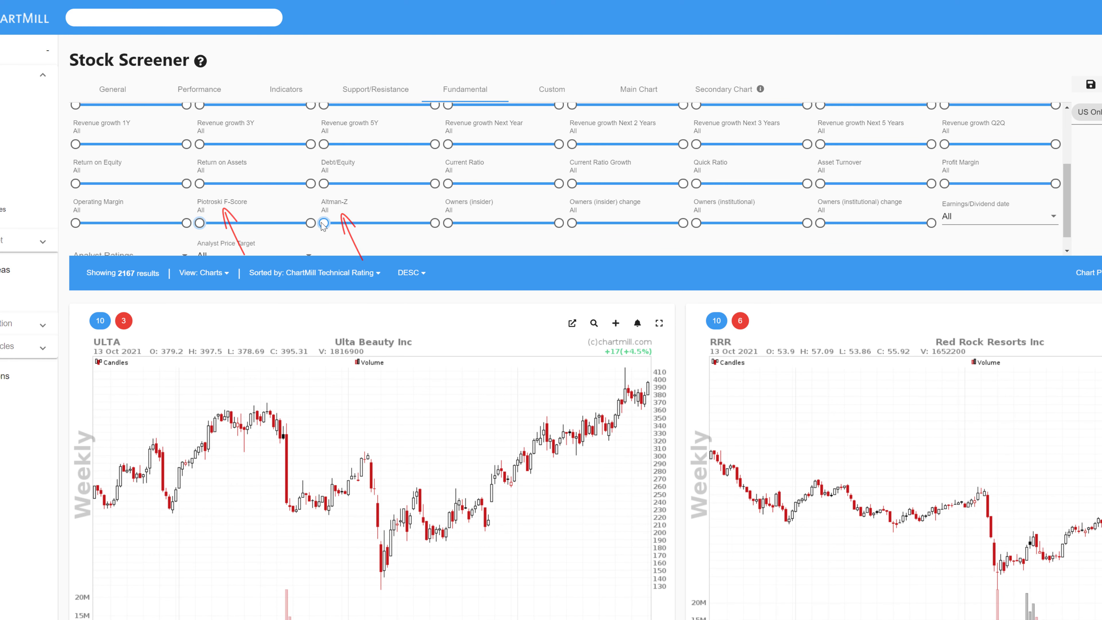
{"action": "mouse_move", "coordinate": [324, 223]}
{"action": "left_mouse_down"}
{"action": "mouse_move", "coordinate": [364, 223]}
{"action": "mouse_move", "coordinate": [309, 226]}
{"action": "left_mouse_up"}
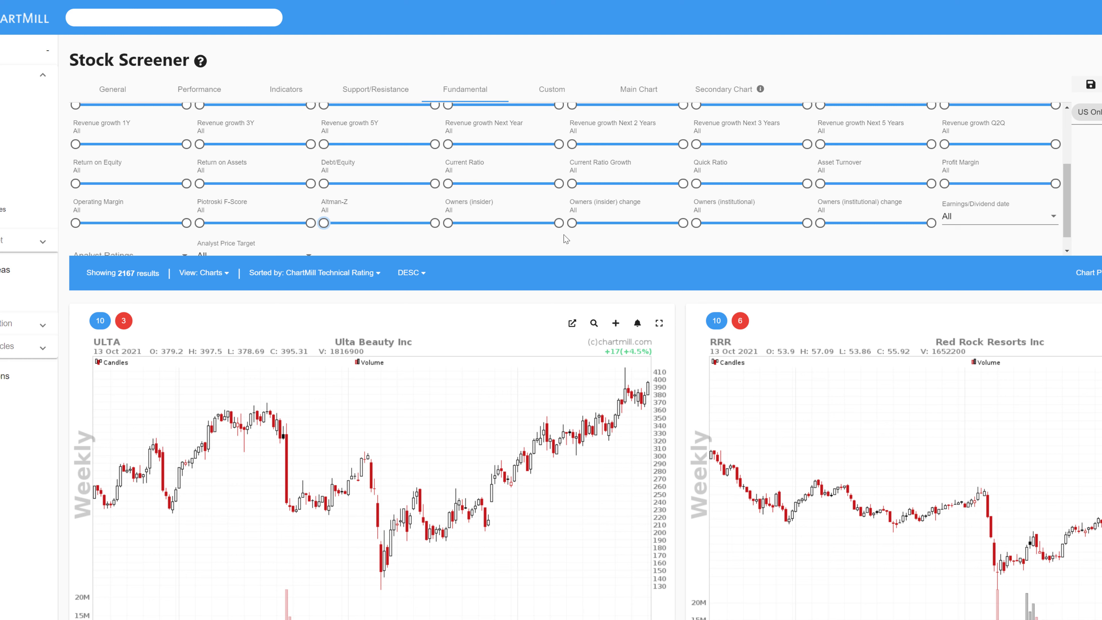
- Set the Analyst Ratings filter to At least 10 analysts and Buy Consensus > 90%
{"action": "left_click_drag", "start_coordinate": [1067, 197], "coordinate": [1048, 230]}
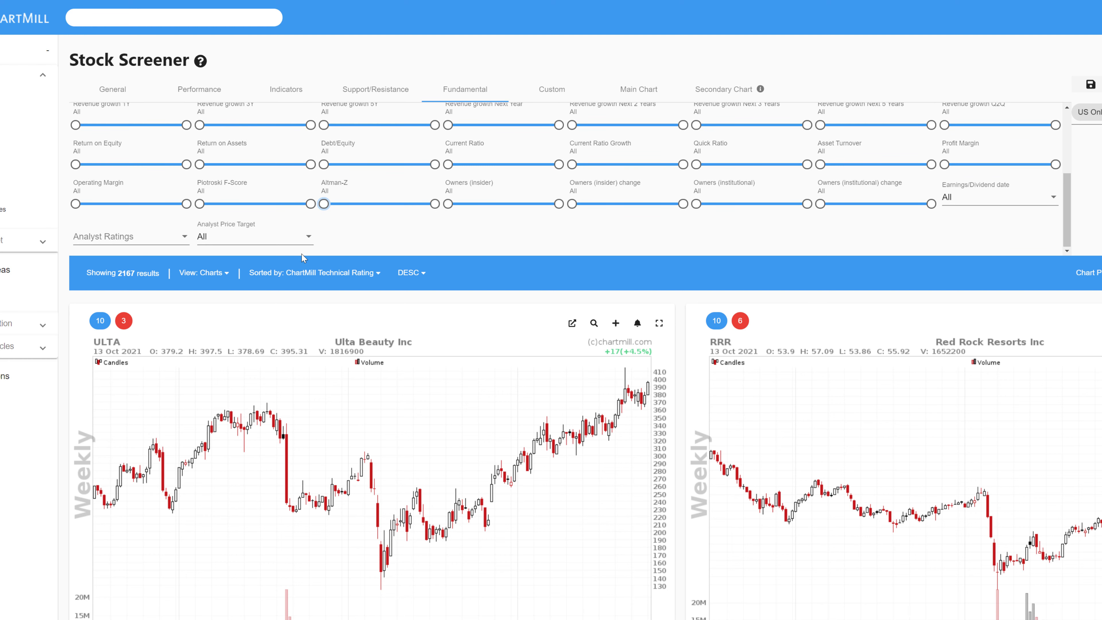
{"action": "left_click", "coordinate": [187, 244]}
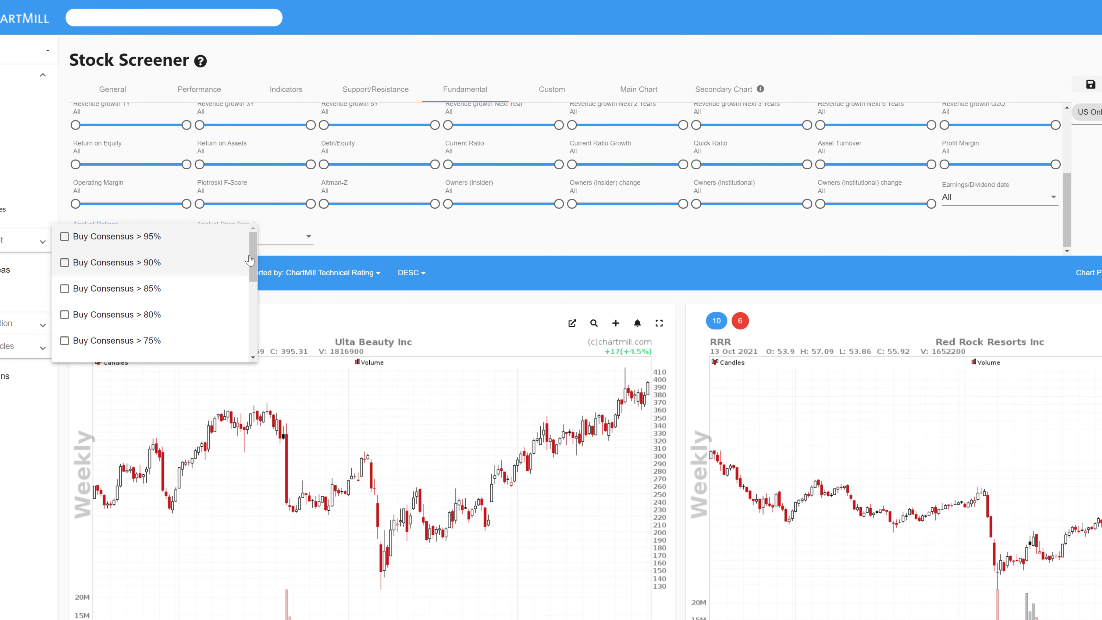
{"action": "left_click_drag", "start_coordinate": [253, 257], "coordinate": [253, 336]}
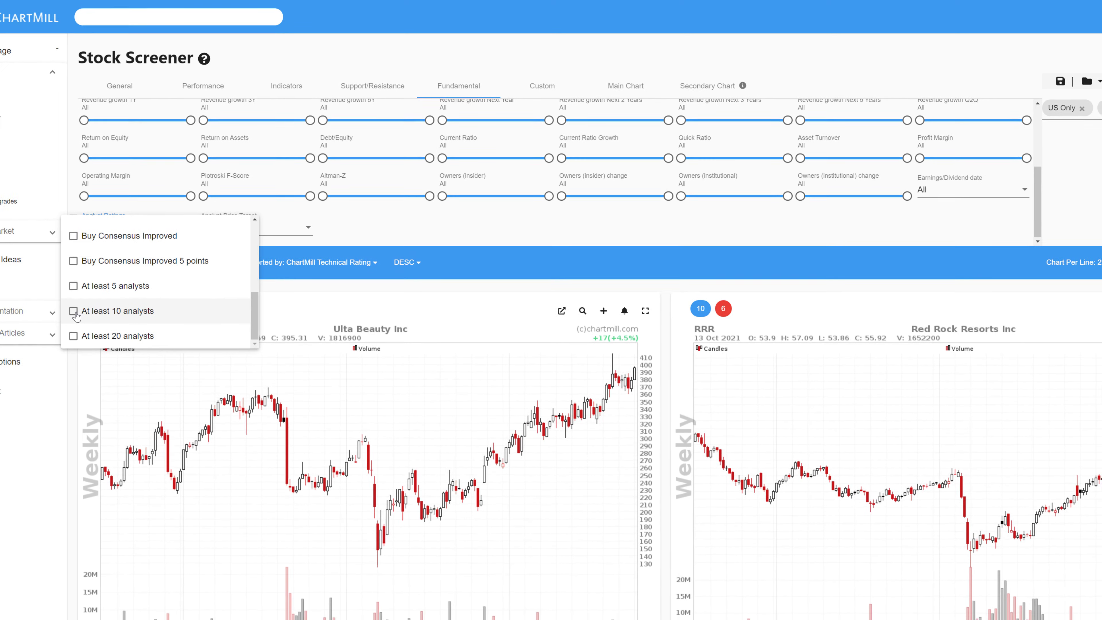
{"action": "left_click", "coordinate": [66, 324]}
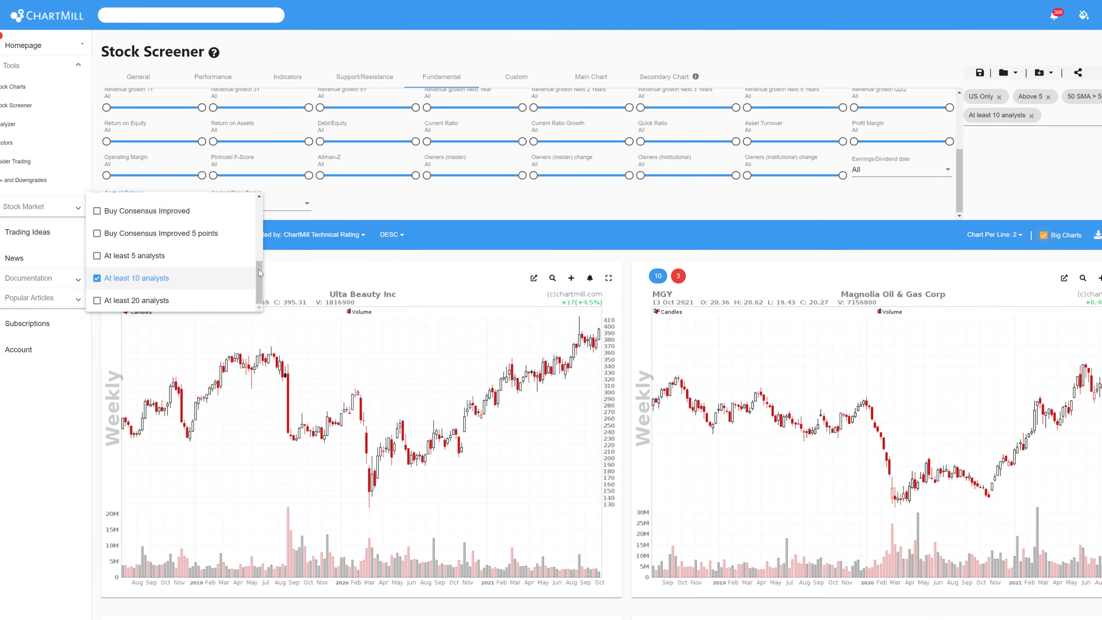
{"action": "left_click_drag", "start_coordinate": [256, 304], "coordinate": [260, 194]}
{"action": "left_click", "coordinate": [103, 219]}
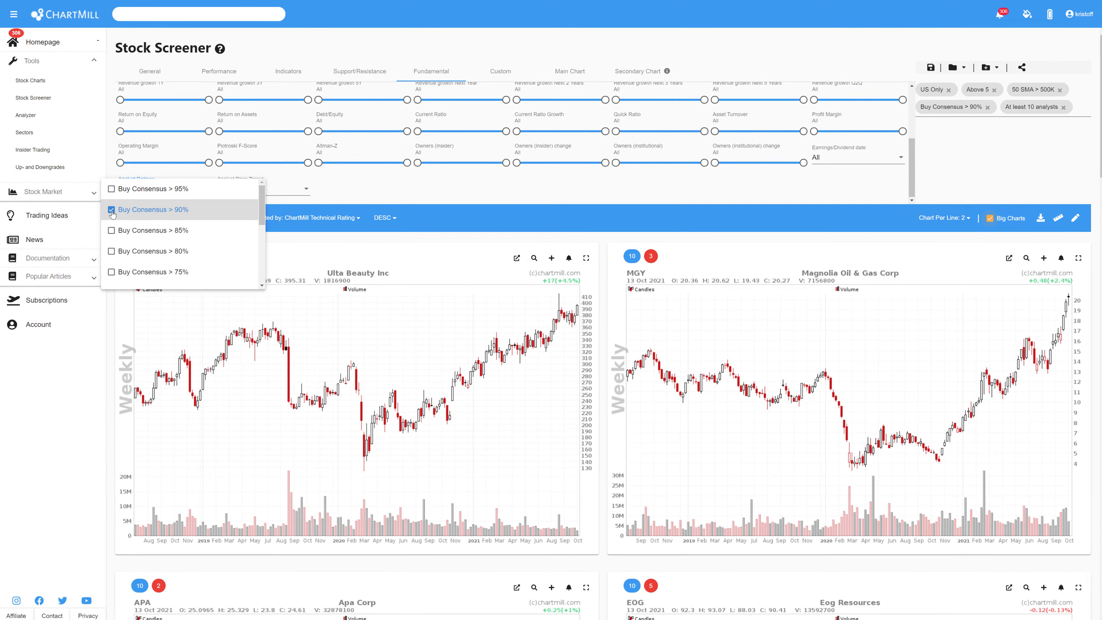
{"action": "left_click", "coordinate": [402, 265]}
- Set the Analyst Price Target filter to 10% Below Target
{"action": "scroll", "coordinate": [404, 270], "scroll_direction": "down", "scroll_amount": 4}
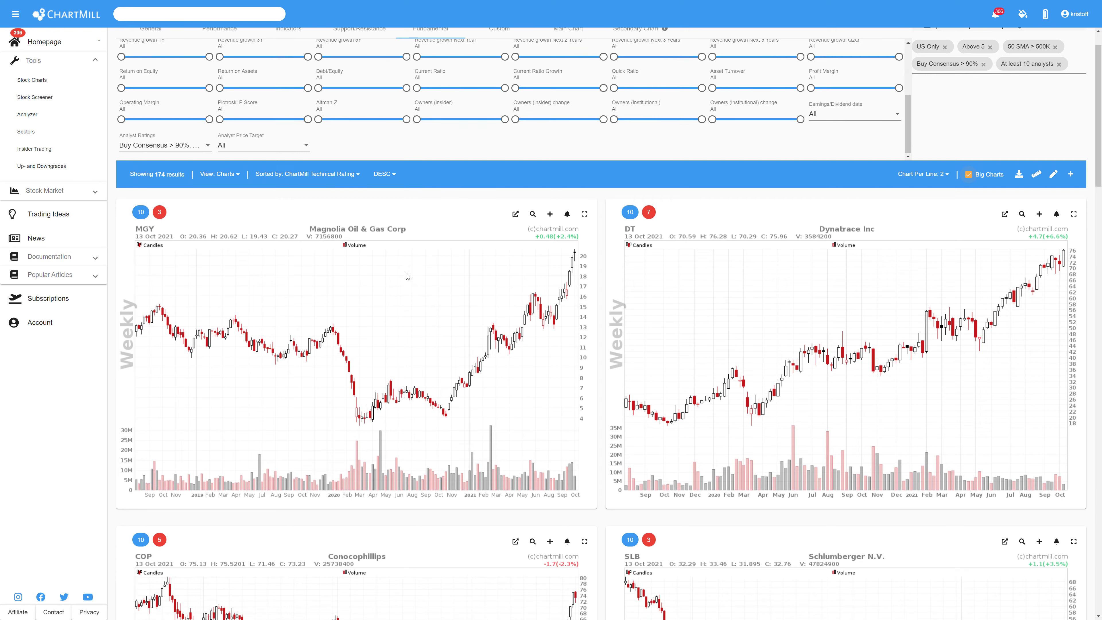
{"action": "scroll", "coordinate": [408, 276], "scroll_direction": "up", "scroll_amount": 4}
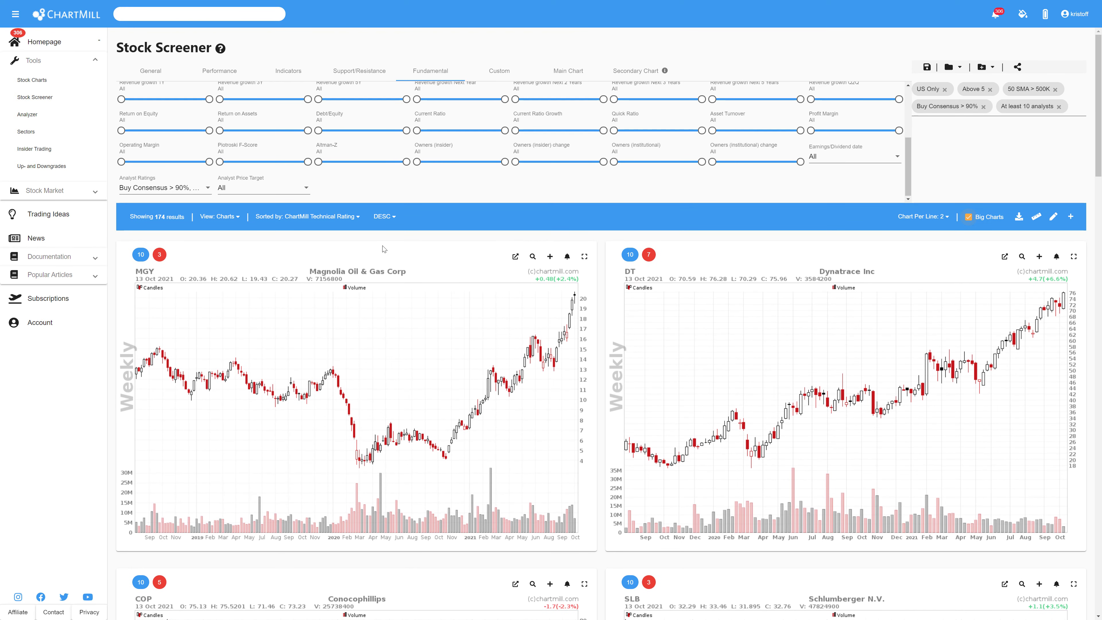
{"action": "left_click", "coordinate": [304, 196]}
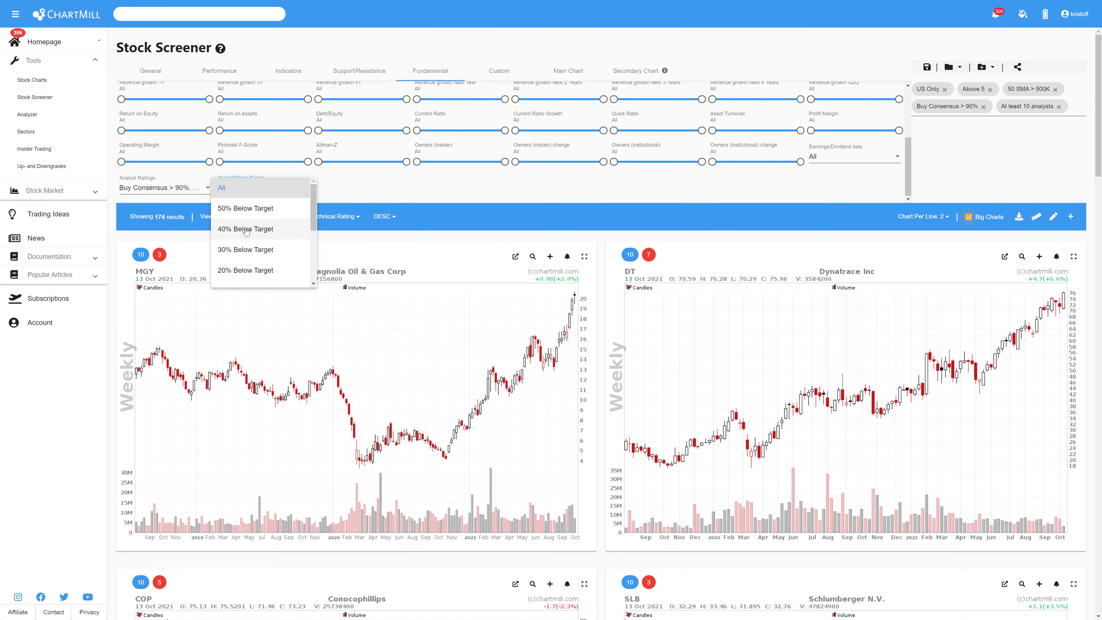
{"action": "scroll", "coordinate": [246, 235], "scroll_direction": "down", "scroll_amount": 3}
{"action": "left_click", "coordinate": [244, 205]}
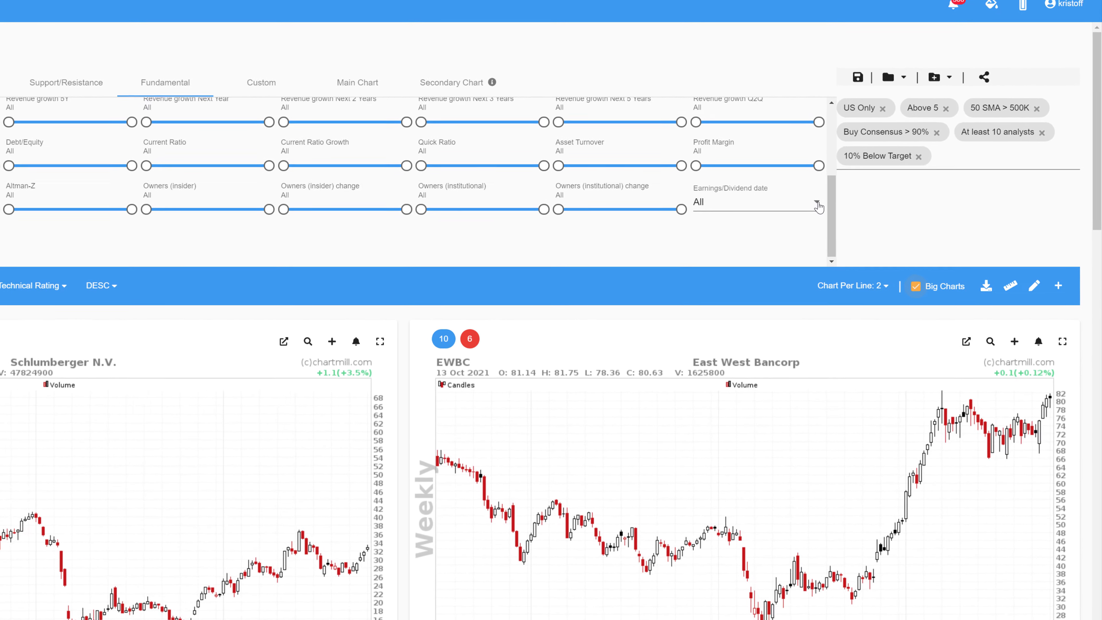
- Examine the options of the Earnings/Dividend date filter without choosing one
{"action": "left_click", "coordinate": [856, 178]}
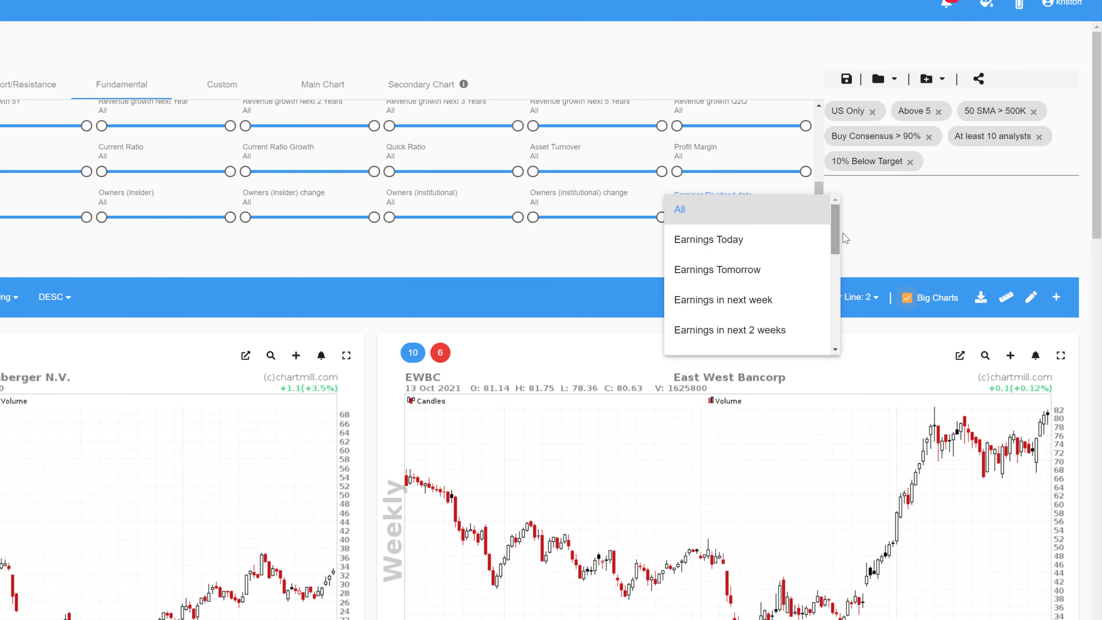
{"action": "left_click_drag", "start_coordinate": [835, 232], "coordinate": [836, 245]}
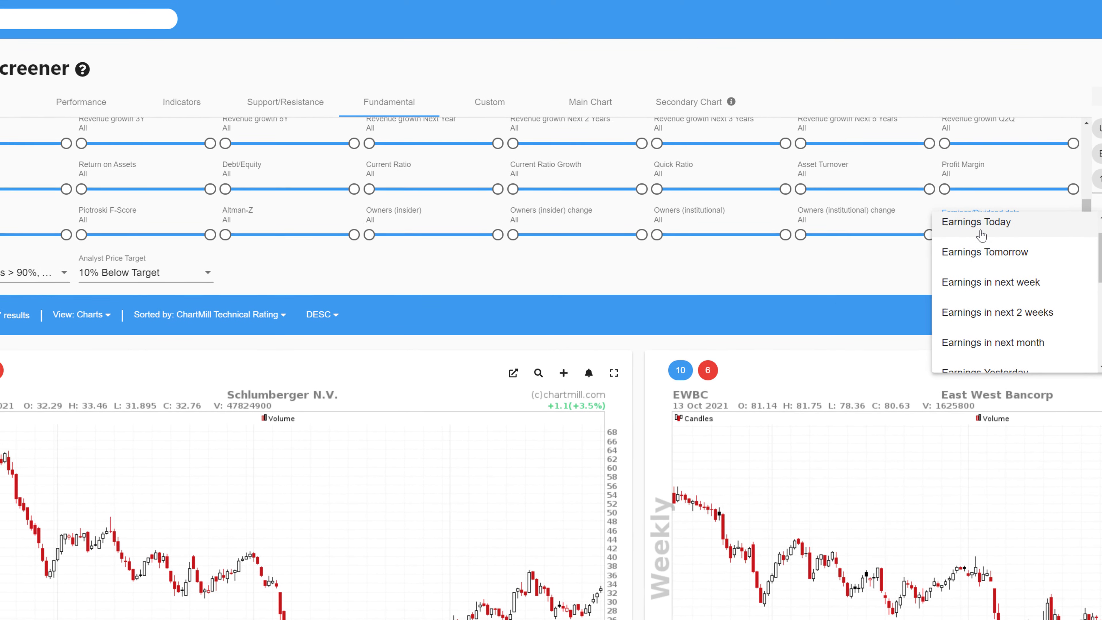
{"action": "left_click", "coordinate": [1091, 256]}
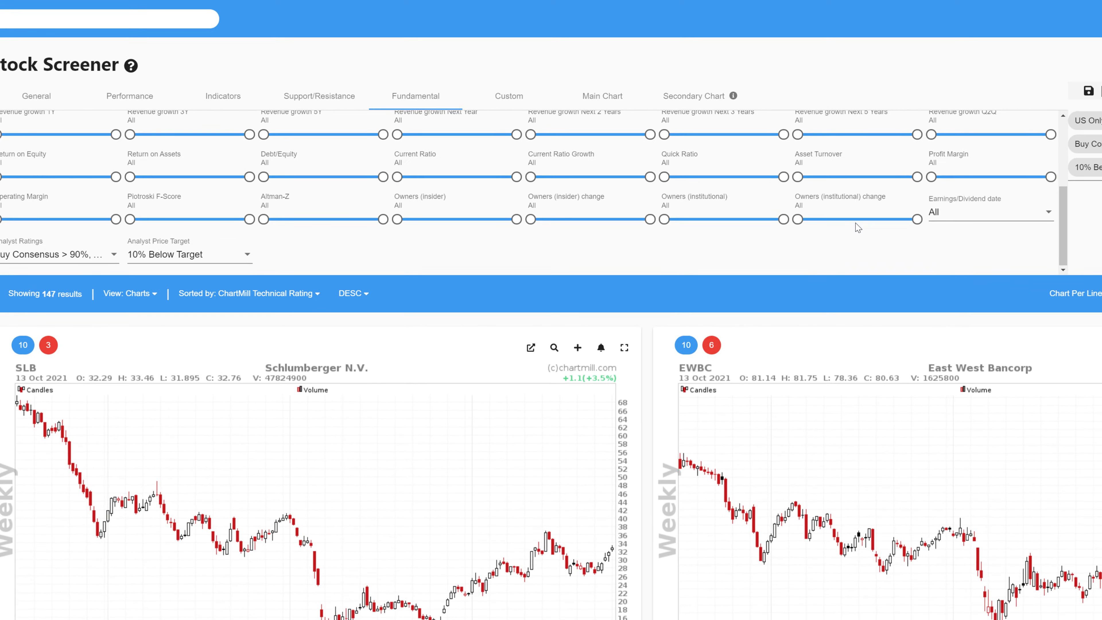
- Look through the Custom expression, Main Chart and Secondary Chart settings, ending on the main chart settings
{"action": "scroll", "coordinate": [878, 240], "scroll_direction": "up", "scroll_amount": 3}
{"action": "left_click", "coordinate": [516, 104]}
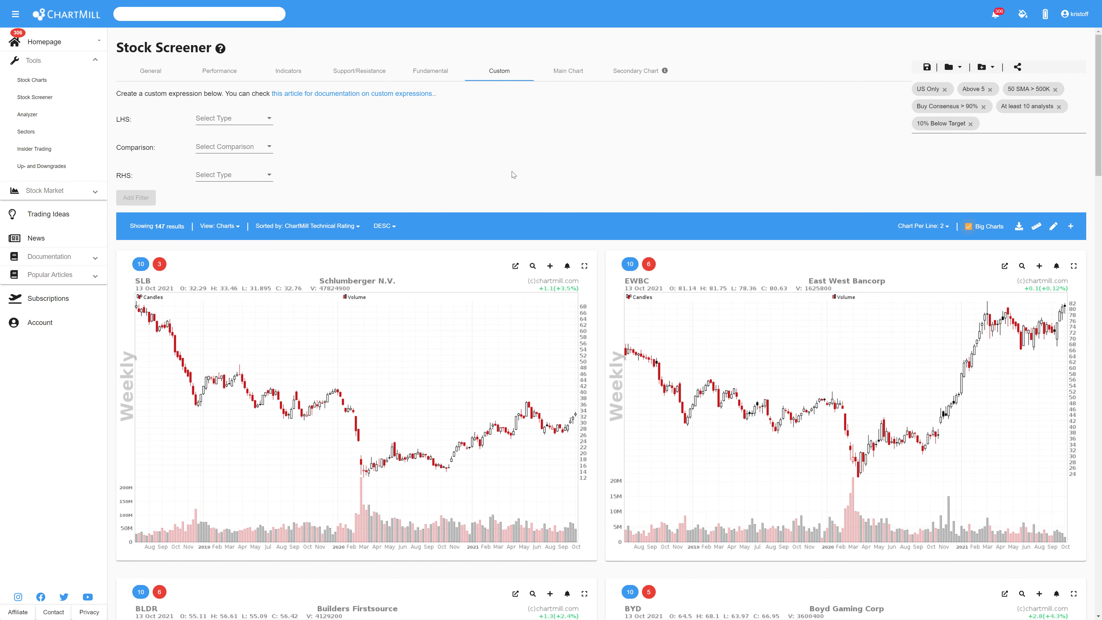
{"action": "left_click", "coordinate": [577, 76]}
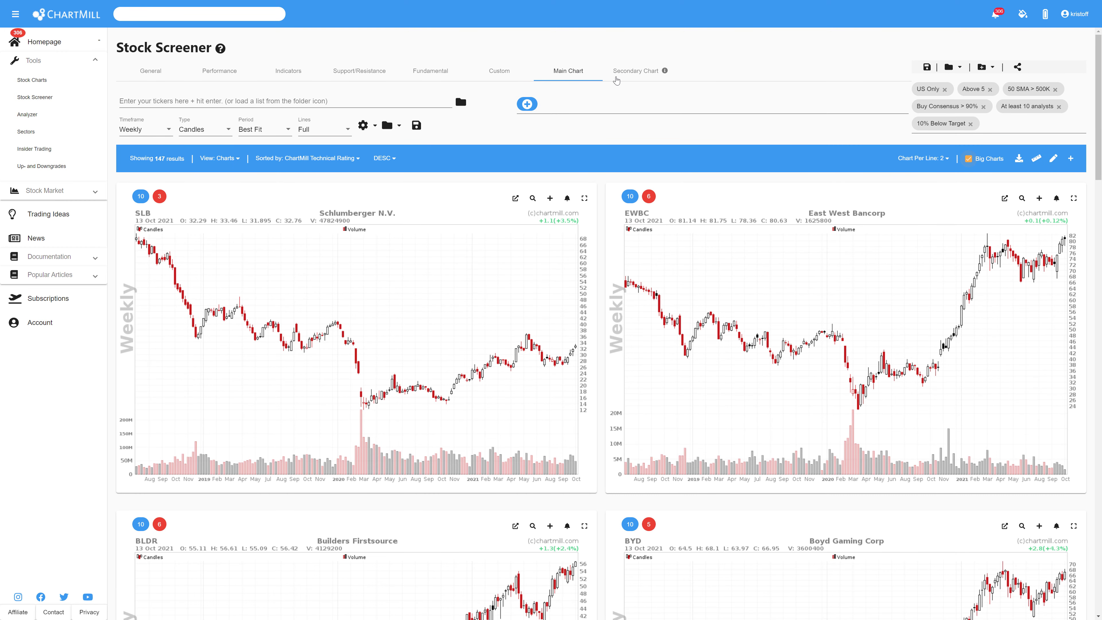
{"action": "left_click", "coordinate": [638, 74]}
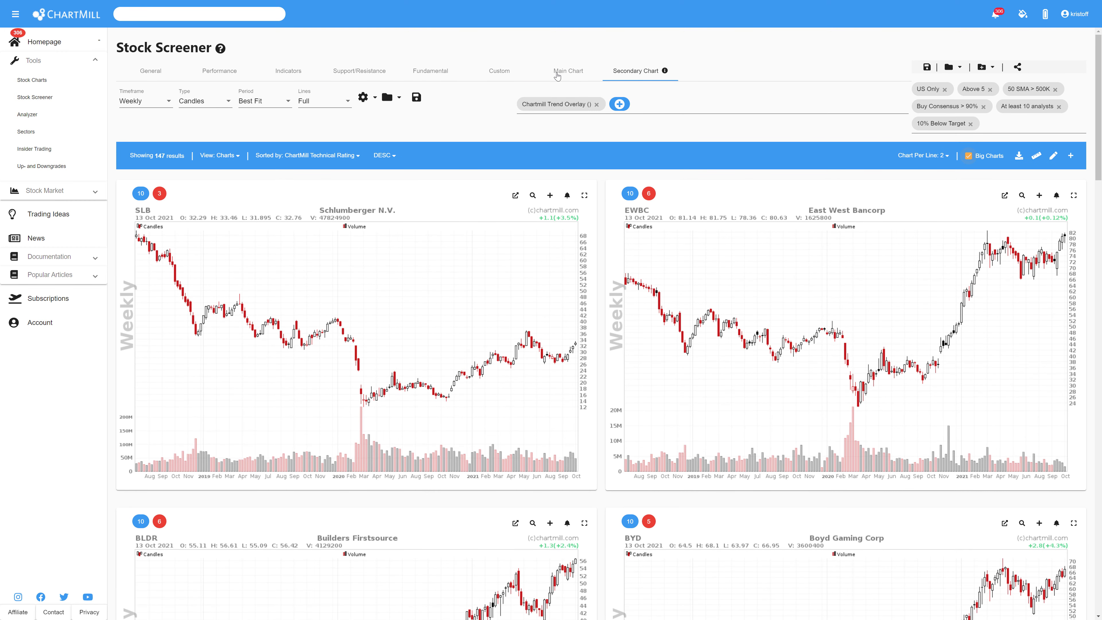
{"action": "left_click", "coordinate": [556, 74]}
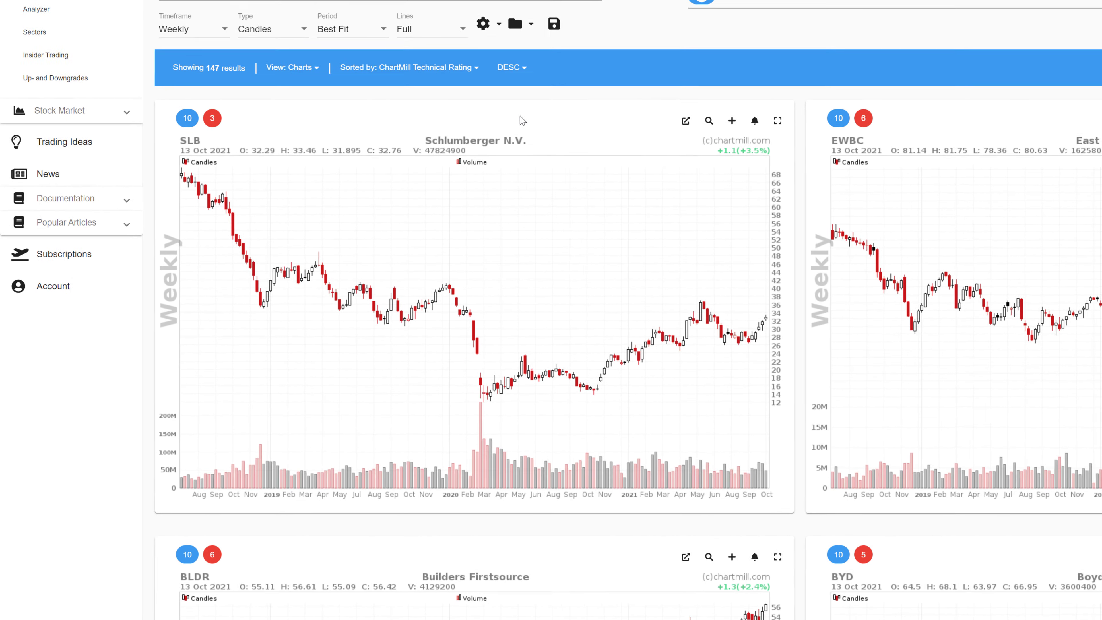
- Switch the results to the 2 Charts view and set the main chart's timeframe to Daily
{"action": "left_click", "coordinate": [315, 67]}
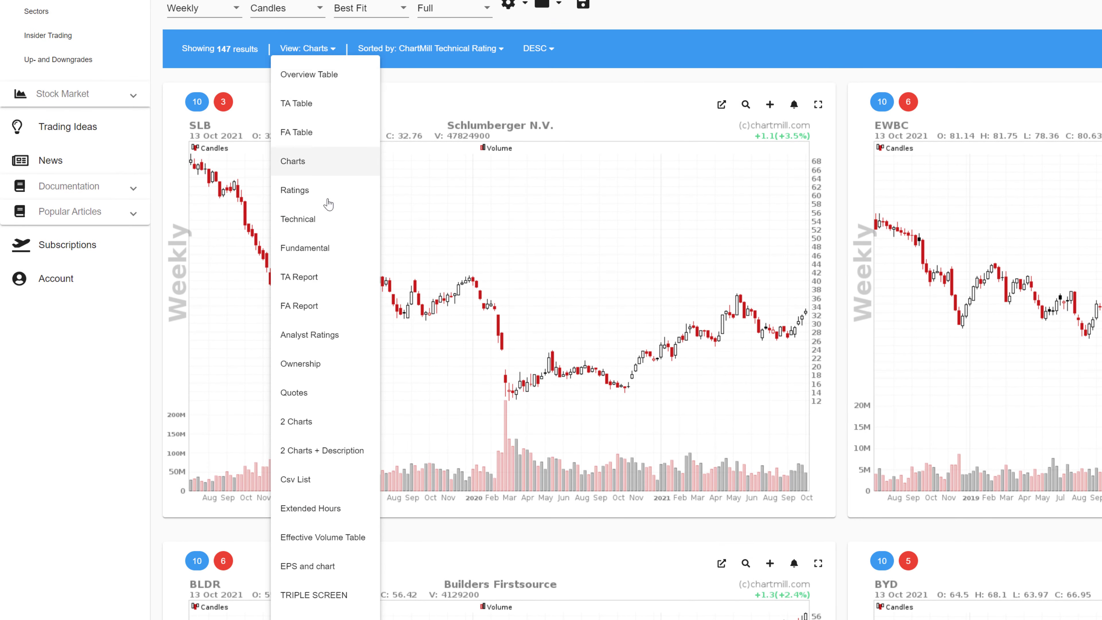
{"action": "left_click", "coordinate": [334, 422]}
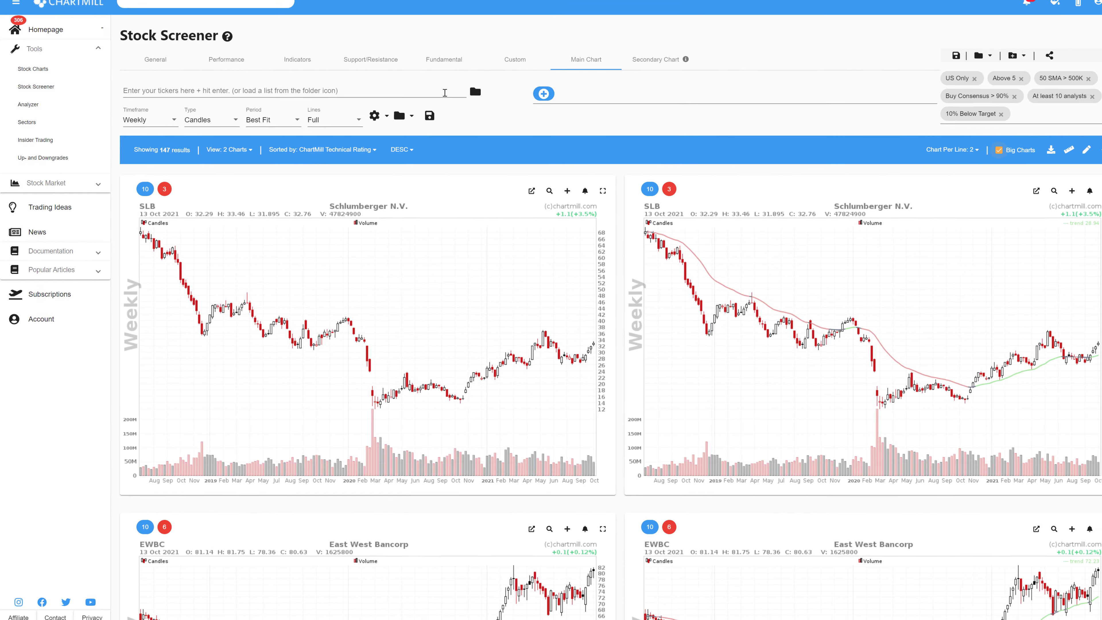
{"action": "left_click", "coordinate": [135, 120]}
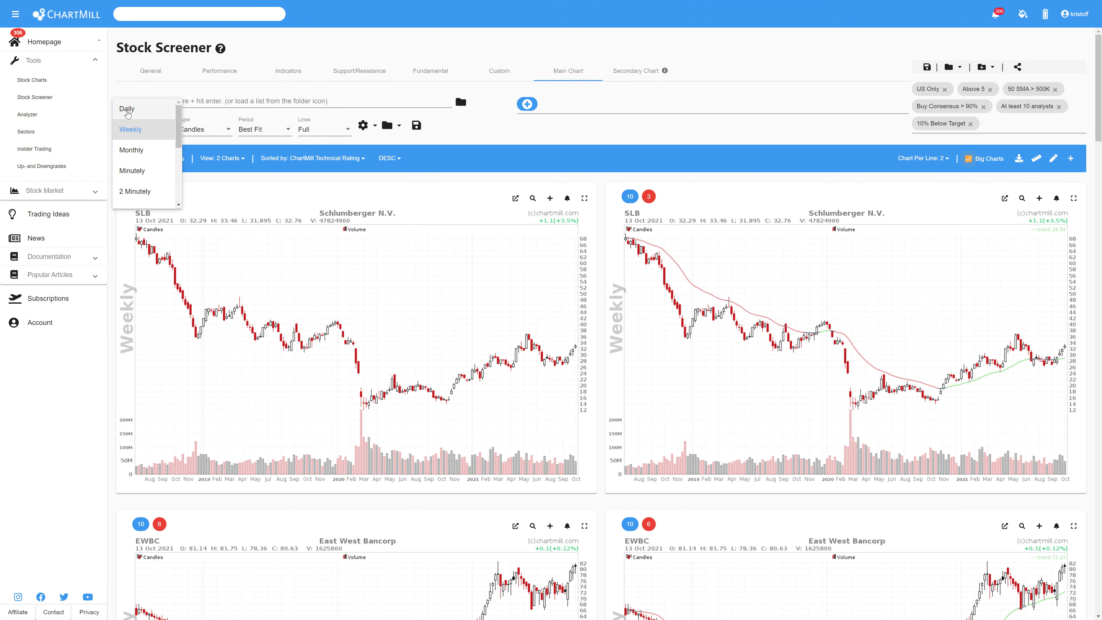
{"action": "left_click", "coordinate": [128, 109]}
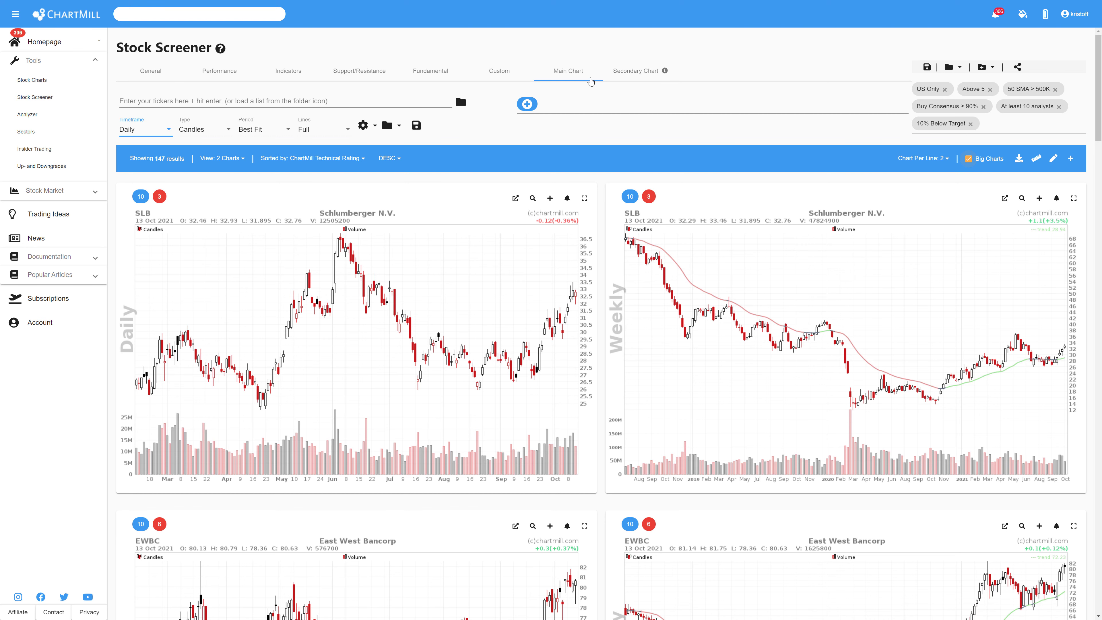
- Check the secondary chart's timeframe setting and return to the main chart settings
{"action": "left_click", "coordinate": [640, 71]}
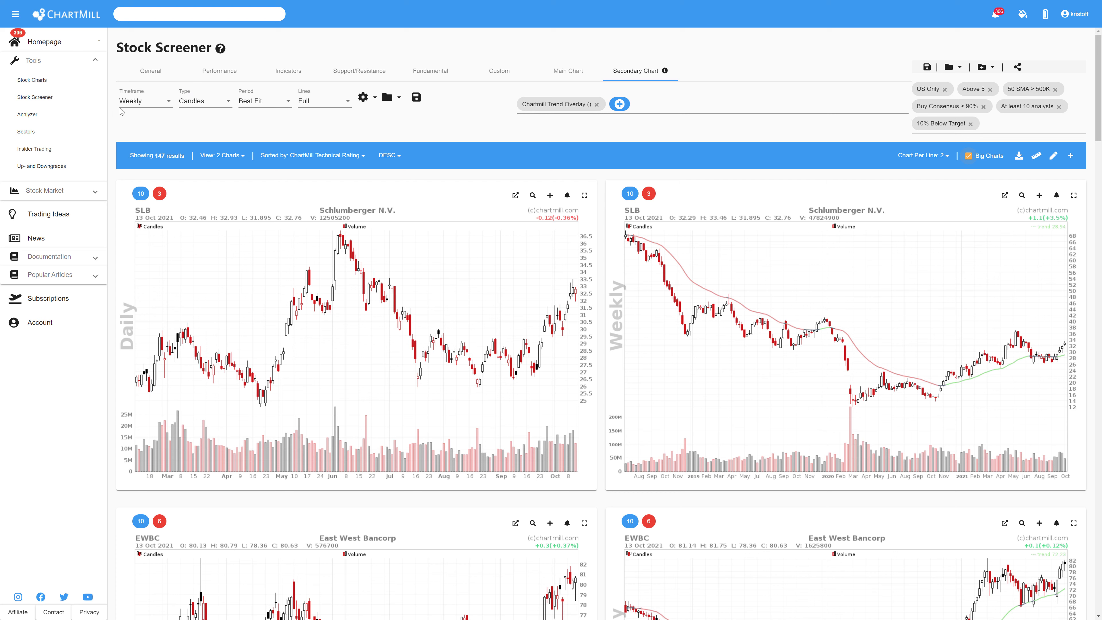
{"action": "left_click", "coordinate": [169, 103]}
{"action": "left_click", "coordinate": [566, 70]}
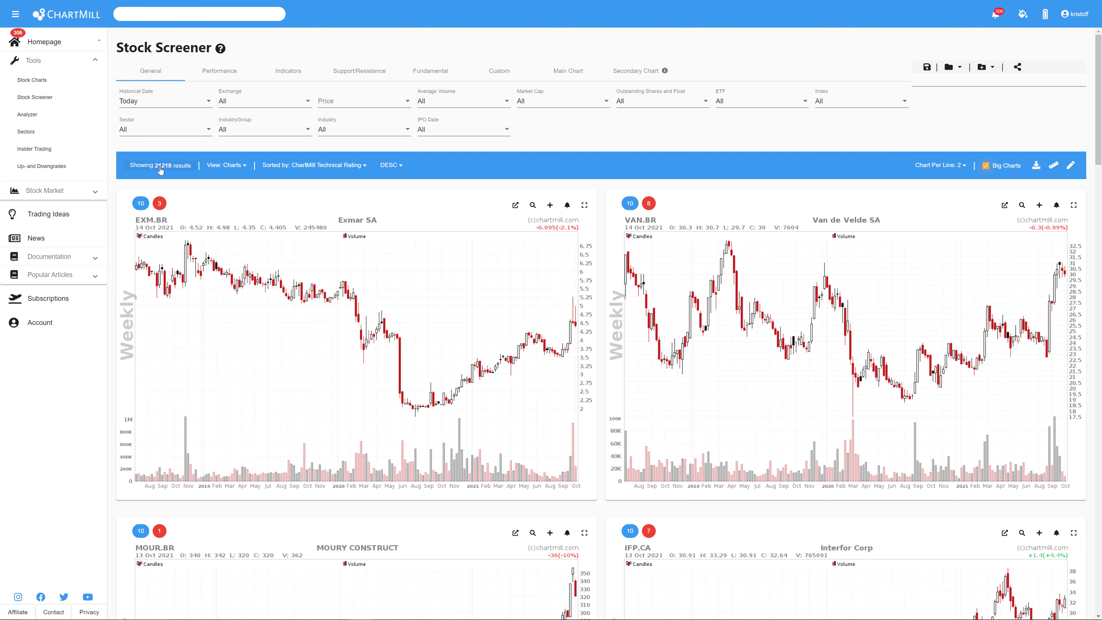
- Filter the unfiltered screener by Exchange US Only and Price Above 5
{"action": "left_click", "coordinate": [306, 102]}
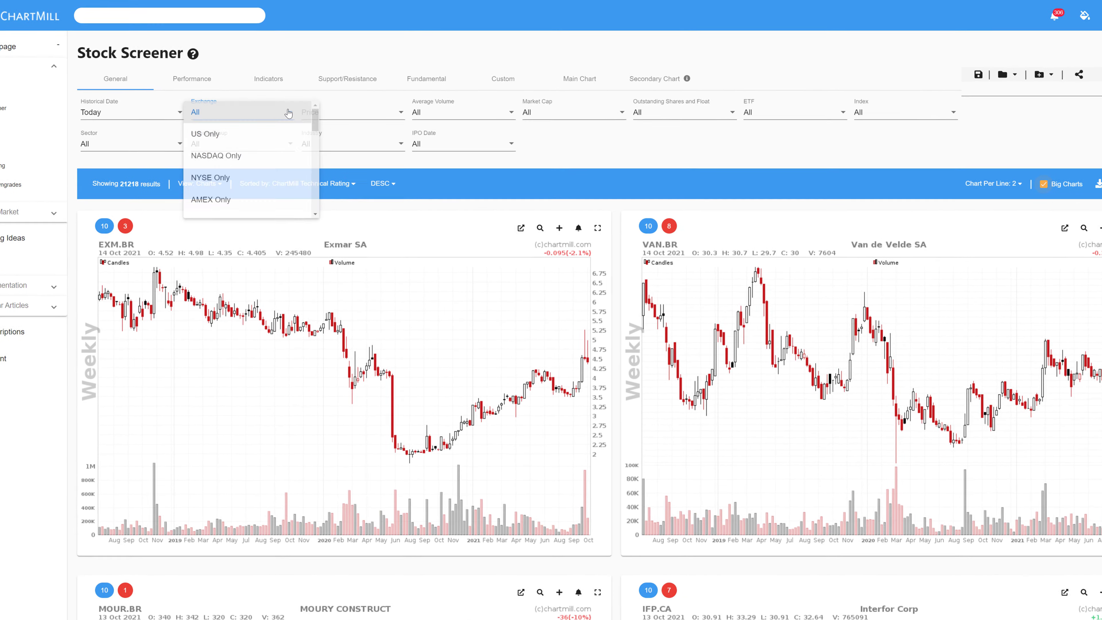
{"action": "left_click", "coordinate": [205, 134]}
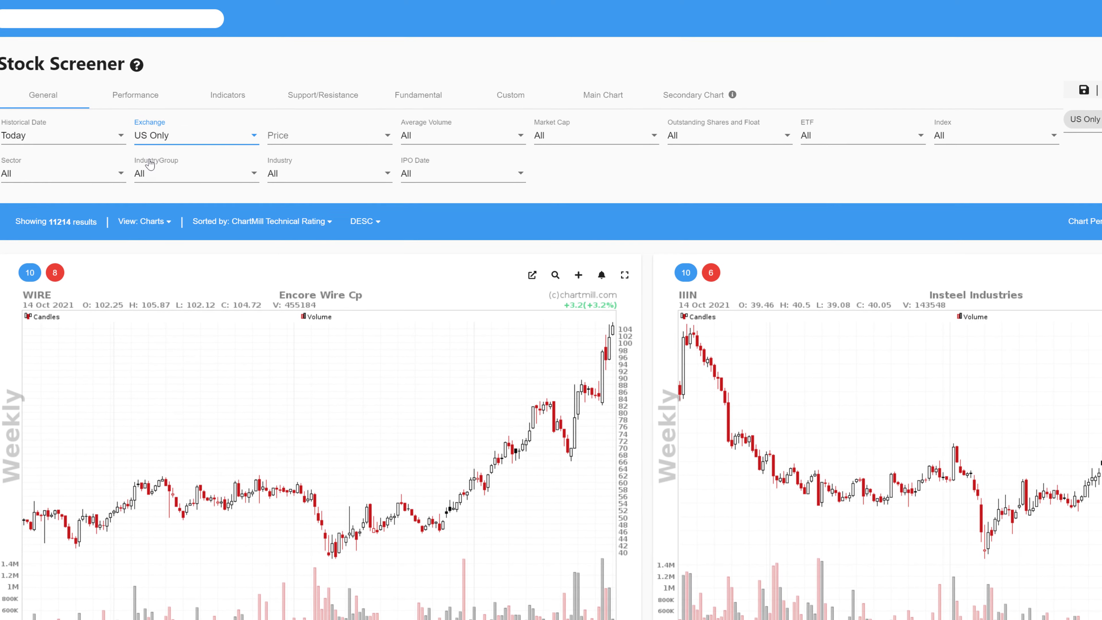
{"action": "left_click", "coordinate": [387, 139]}
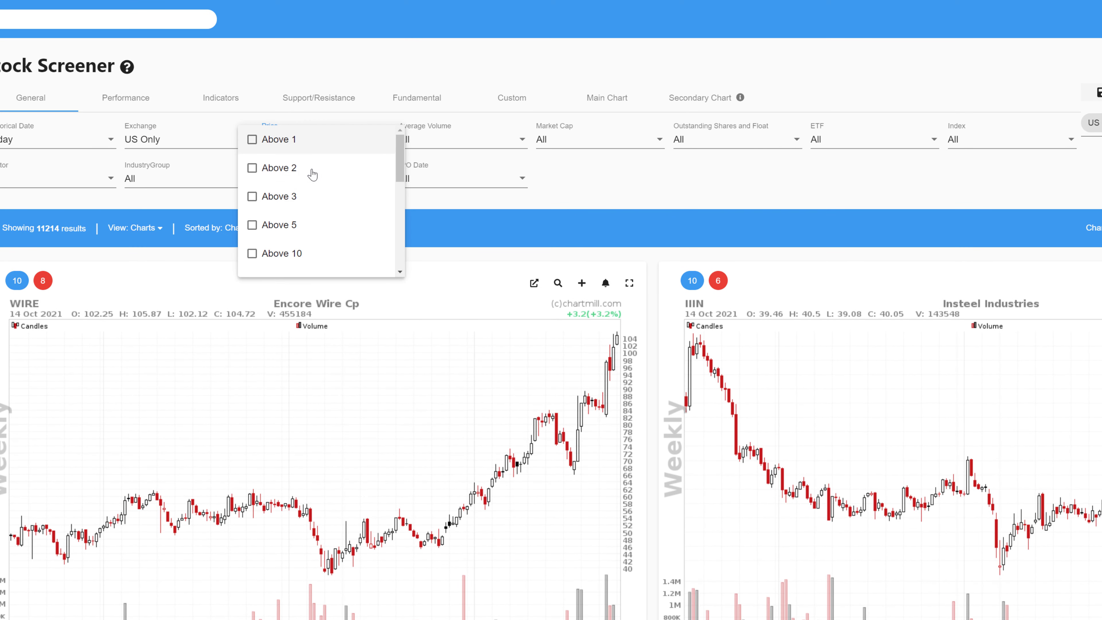
{"action": "left_click", "coordinate": [253, 227]}
{"action": "left_click", "coordinate": [479, 150]}
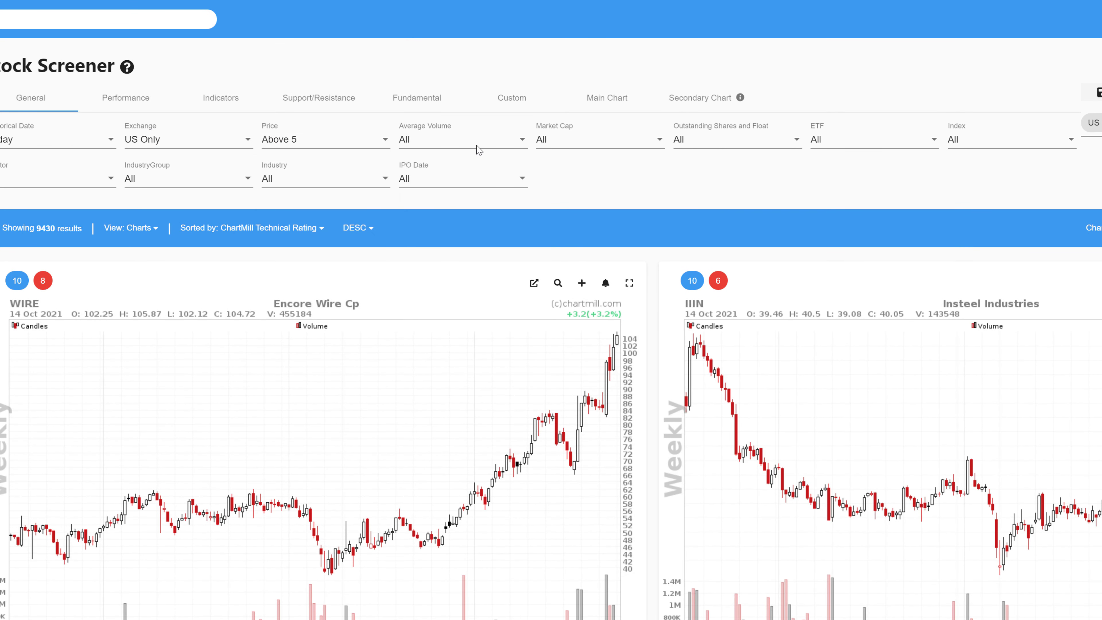
- Set Average Volume to 50 SMA > 500K and exclude funds with the No ETFs option
{"action": "left_click", "coordinate": [479, 150]}
{"action": "scroll", "coordinate": [453, 250], "scroll_direction": "down", "scroll_amount": 1}
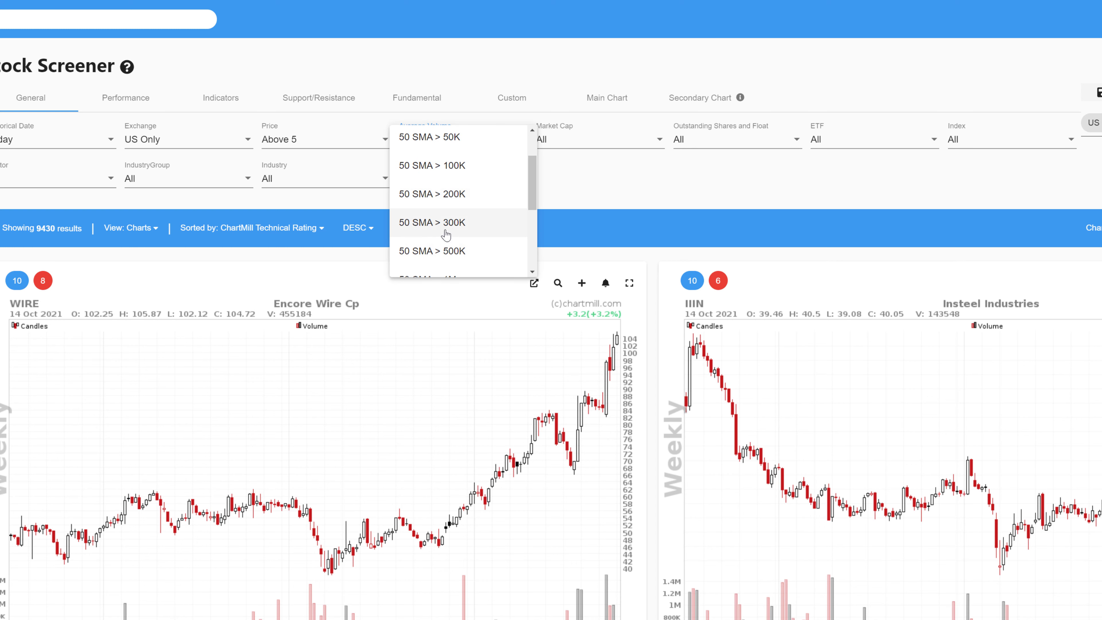
{"action": "left_click", "coordinate": [449, 251]}
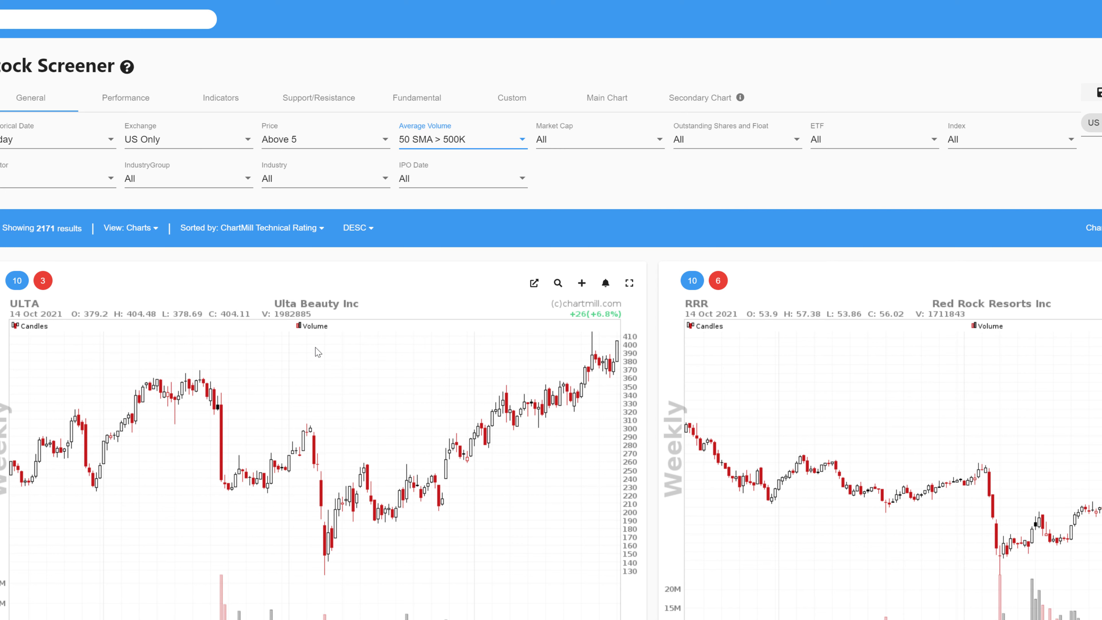
{"action": "left_click", "coordinate": [869, 145]}
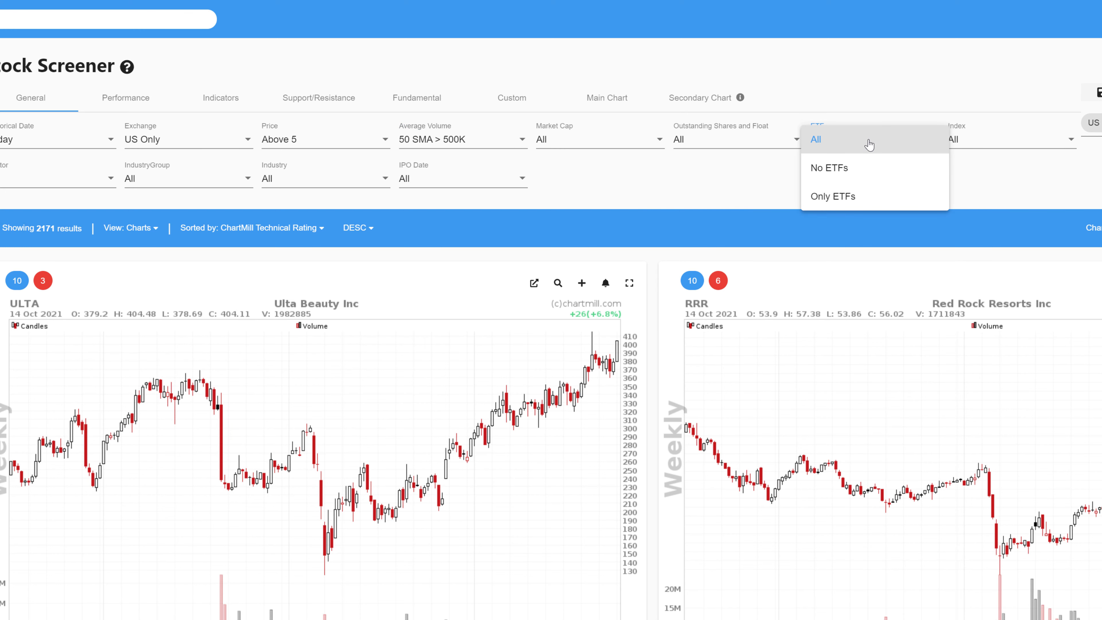
{"action": "left_click", "coordinate": [827, 168]}
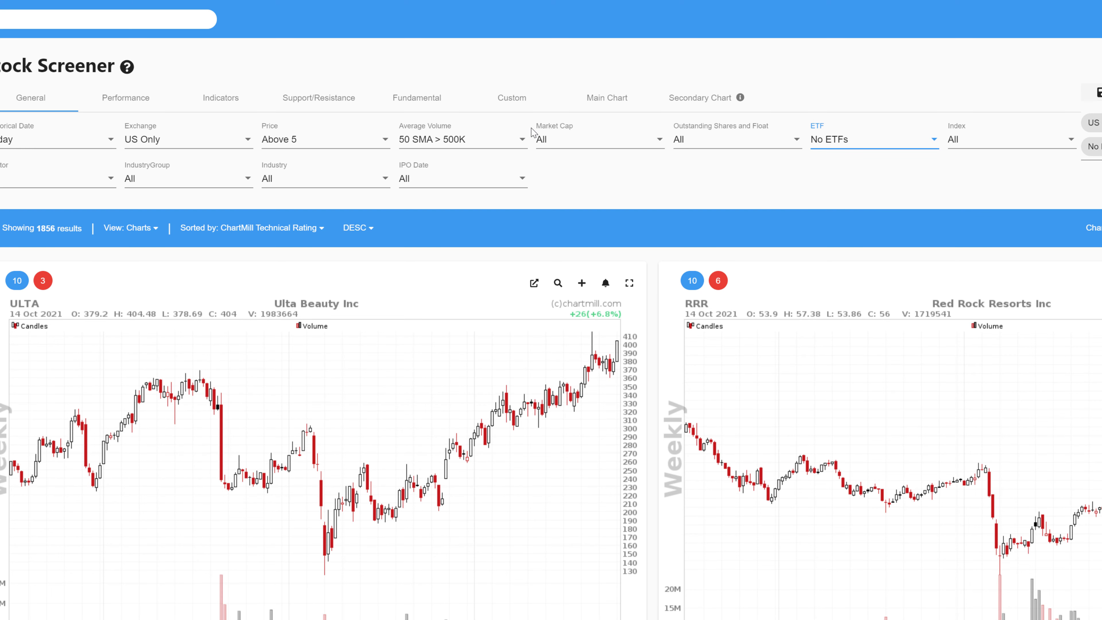
- Set the Market Cap filter to At least Mid (2B+)
{"action": "left_click", "coordinate": [659, 144]}
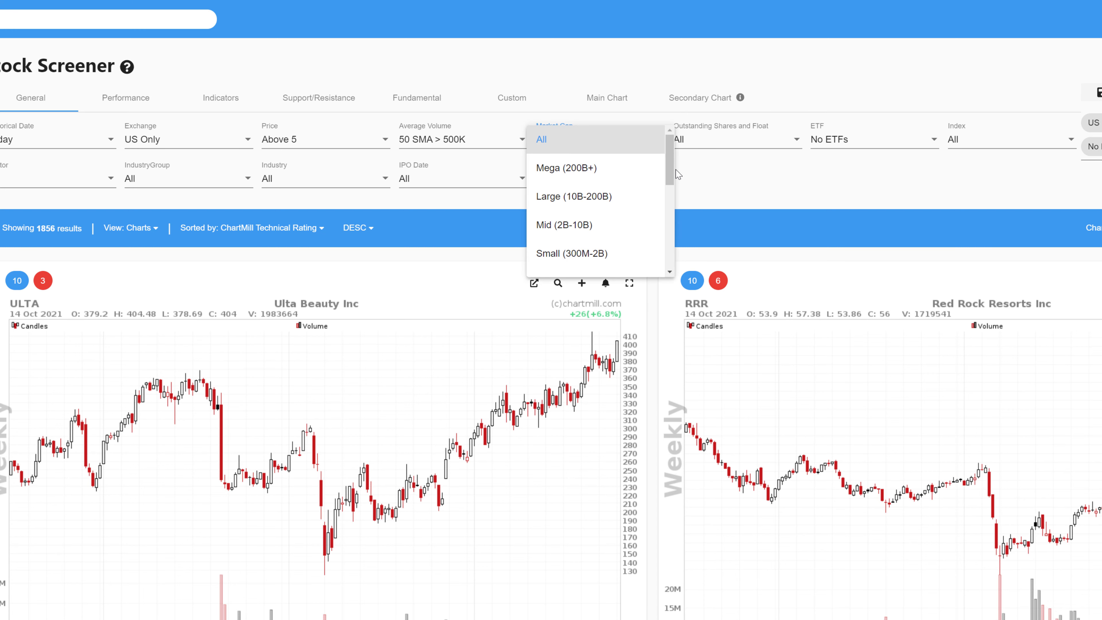
{"action": "scroll", "coordinate": [651, 182], "scroll_direction": "down", "scroll_amount": 3}
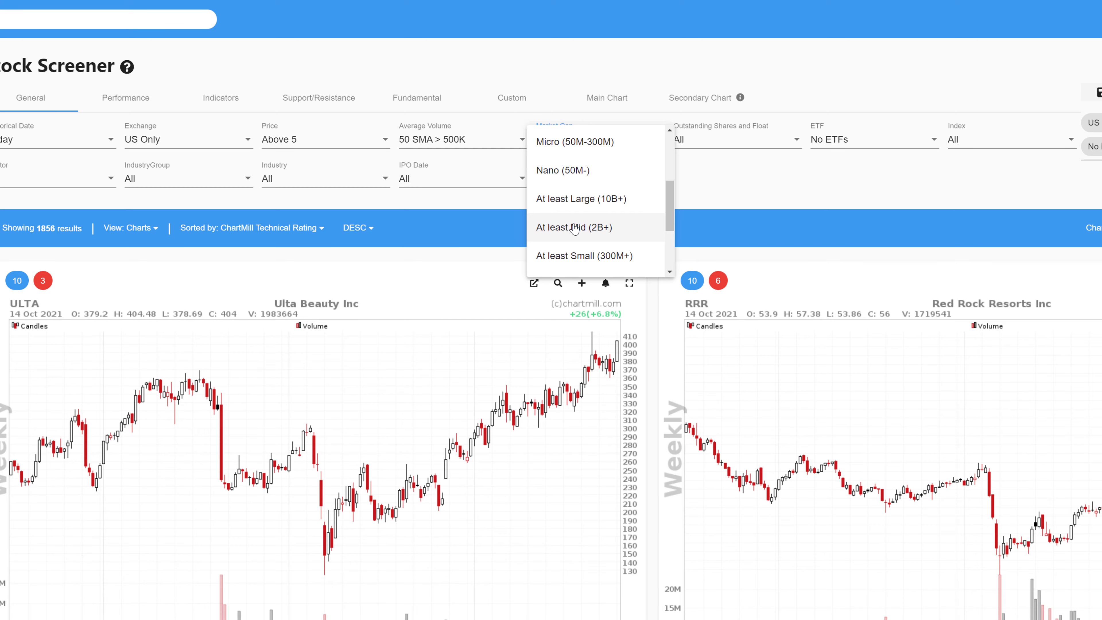
{"action": "left_click", "coordinate": [575, 227]}
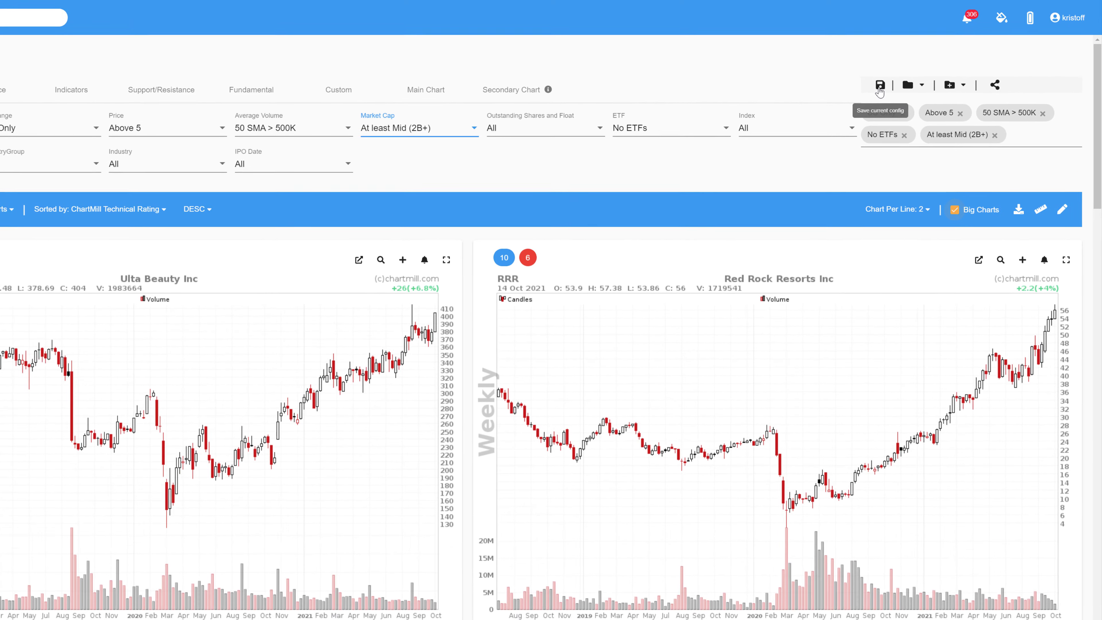
- Save the current screen under the name BASIC US MIDCAPS and dismiss the save dialog
{"action": "left_click", "coordinate": [880, 85]}
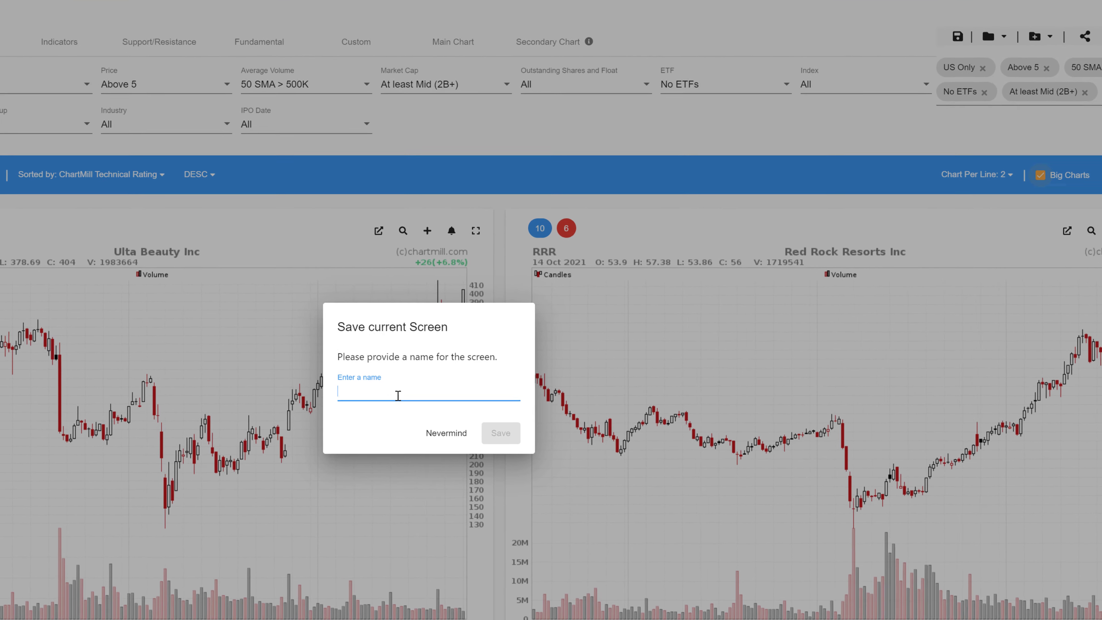
{"action": "type", "text": "BASI"}
{"action": "type", "text": "C US "}
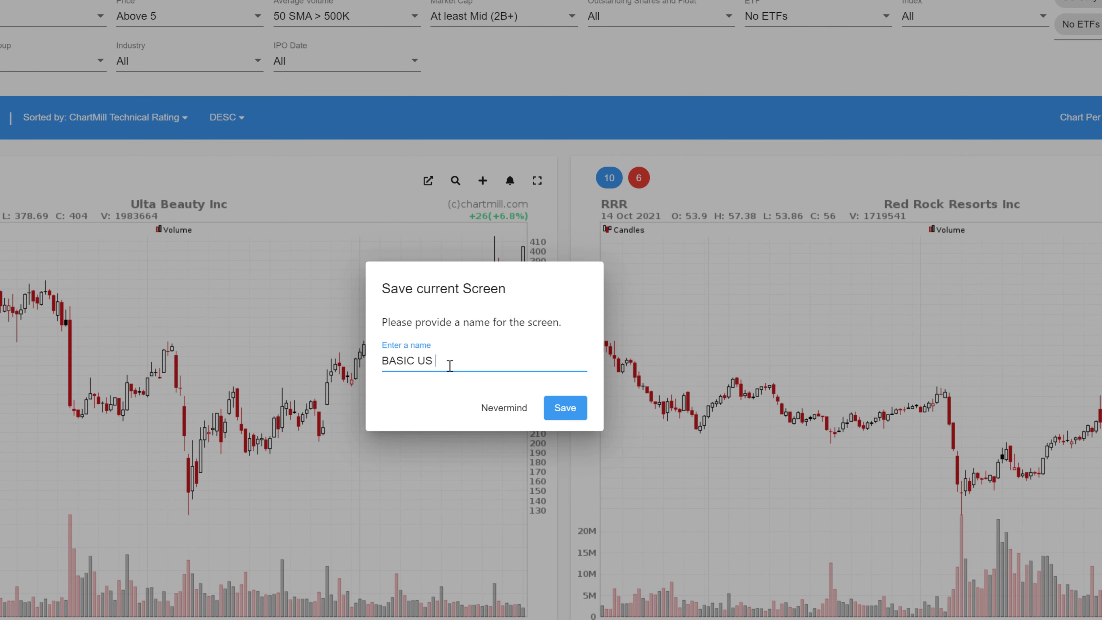
{"action": "type", "text": "MIDCAPS"}
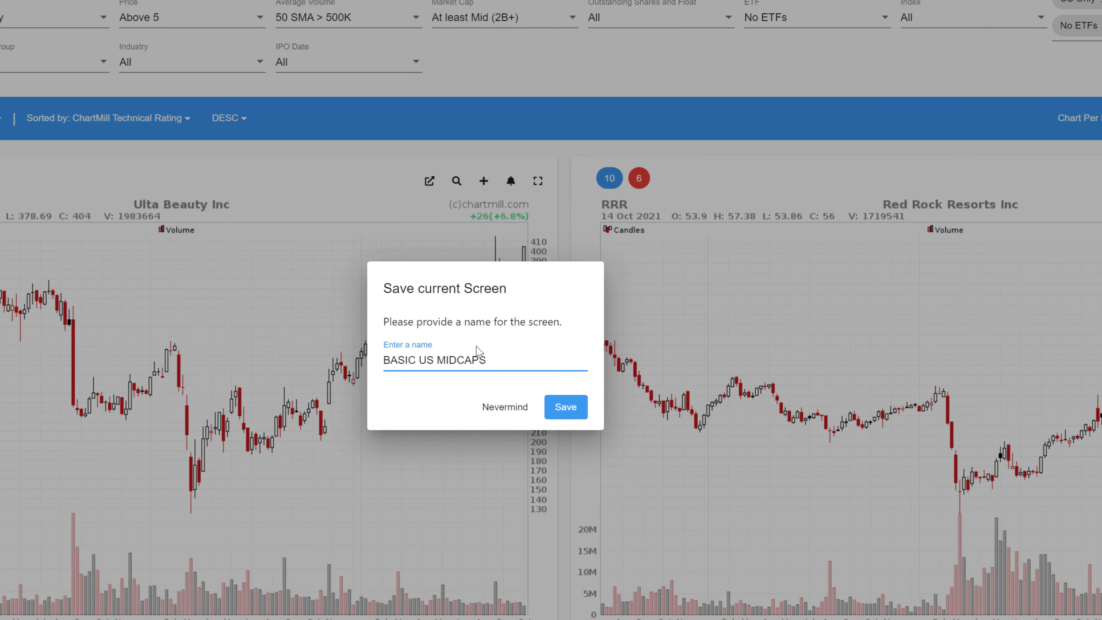
{"action": "left_click", "coordinate": [565, 406]}
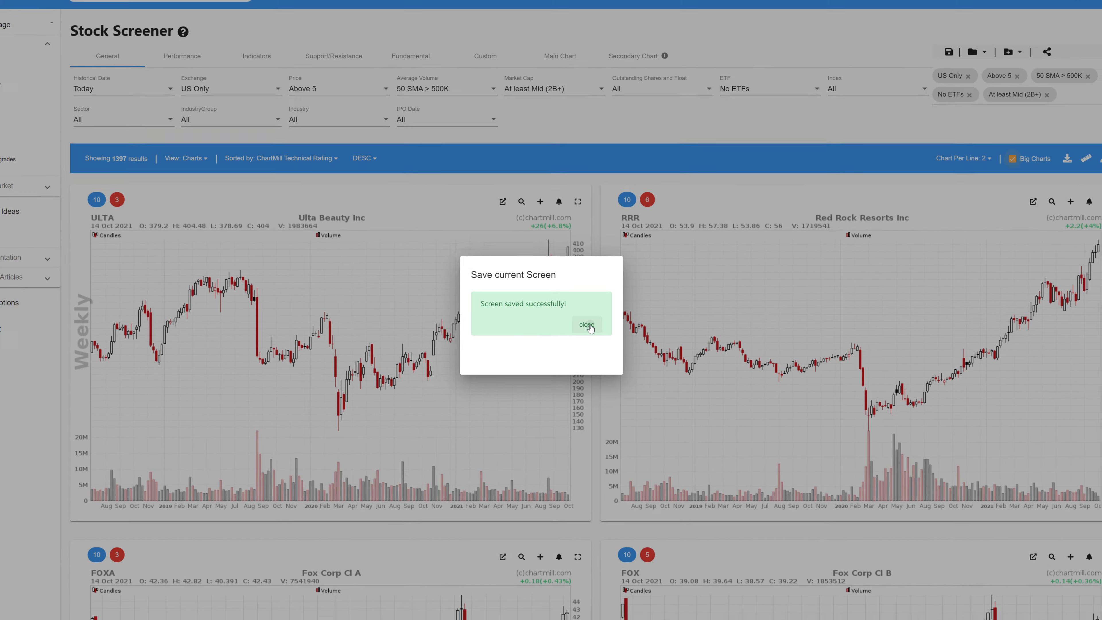
{"action": "left_click", "coordinate": [588, 326]}
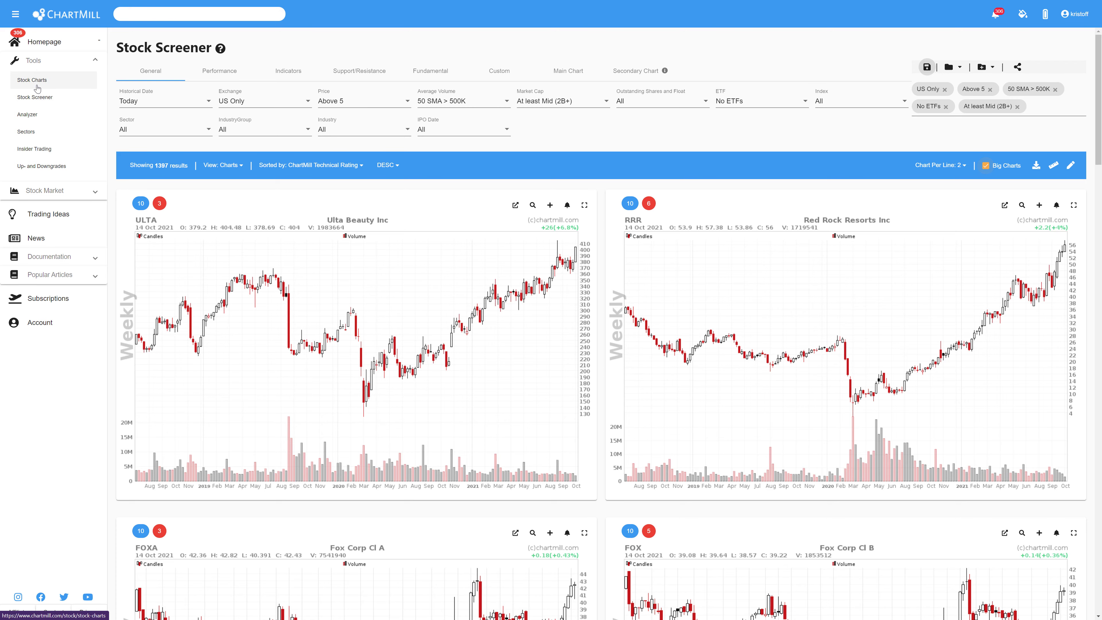
- Reopen the Stock Screener with its default filters and load the saved BASIC US MIDCAPS screen
{"action": "left_click", "coordinate": [37, 88]}
{"action": "left_click", "coordinate": [35, 97]}
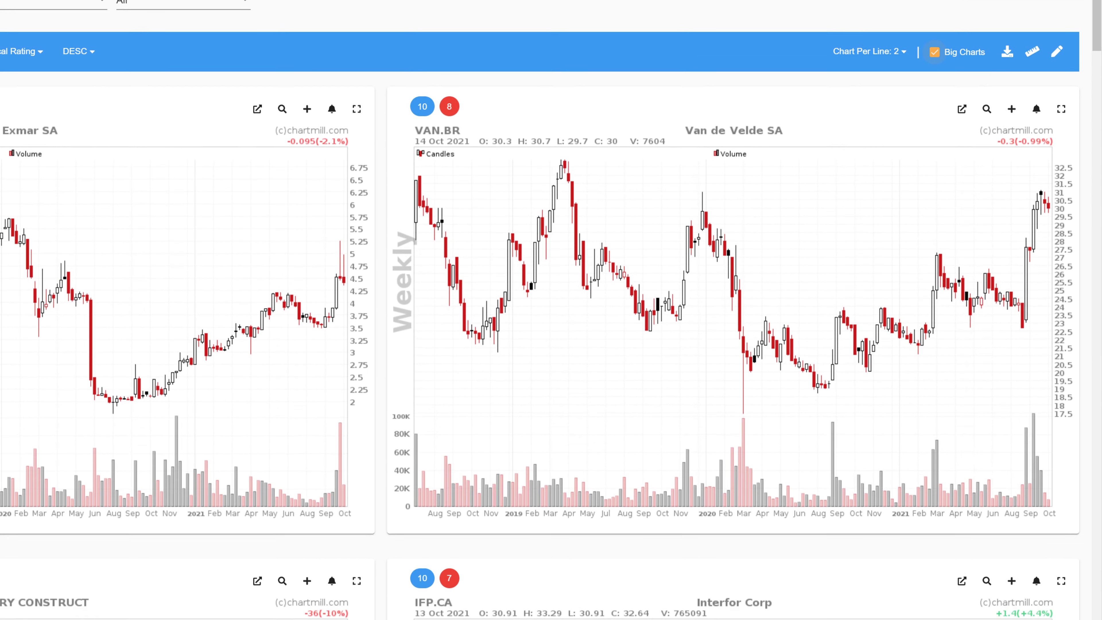
{"action": "left_click", "coordinate": [898, 92]}
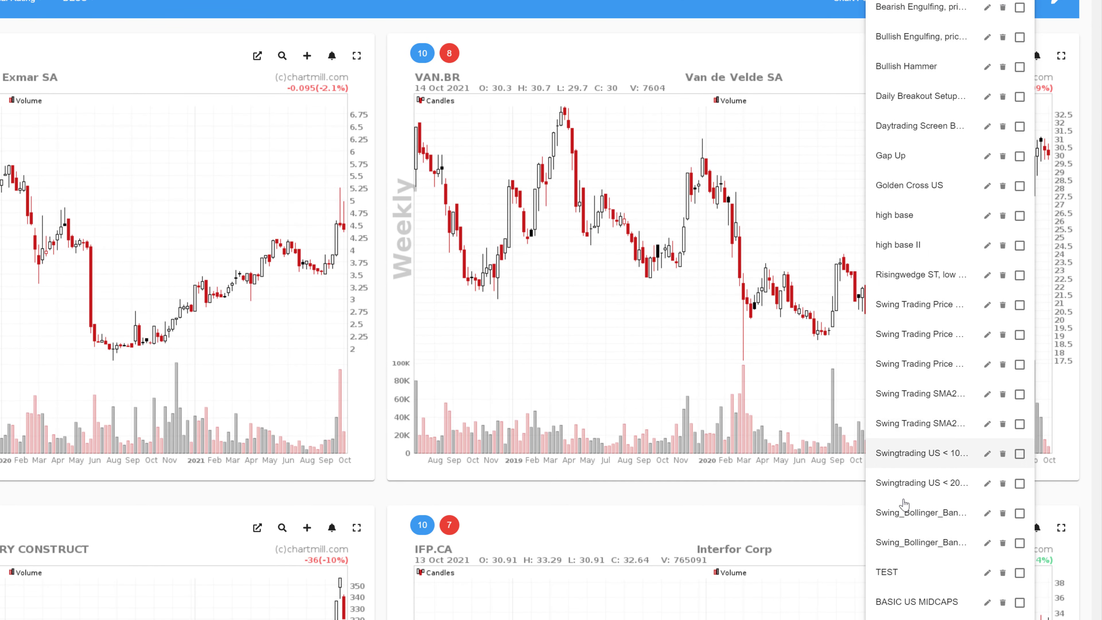
{"action": "left_click", "coordinate": [916, 602]}
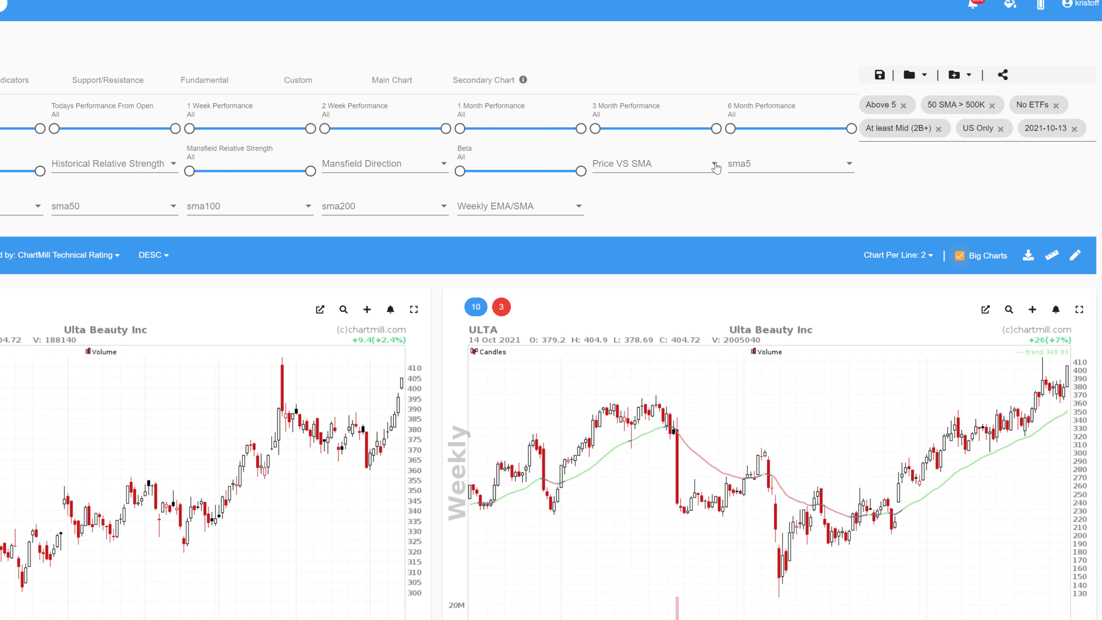
- Set the Price VS SMA filter to Price Above SMA(200)
{"action": "left_click", "coordinate": [713, 167]}
{"action": "left_click_drag", "start_coordinate": [803, 174], "coordinate": [810, 281]}
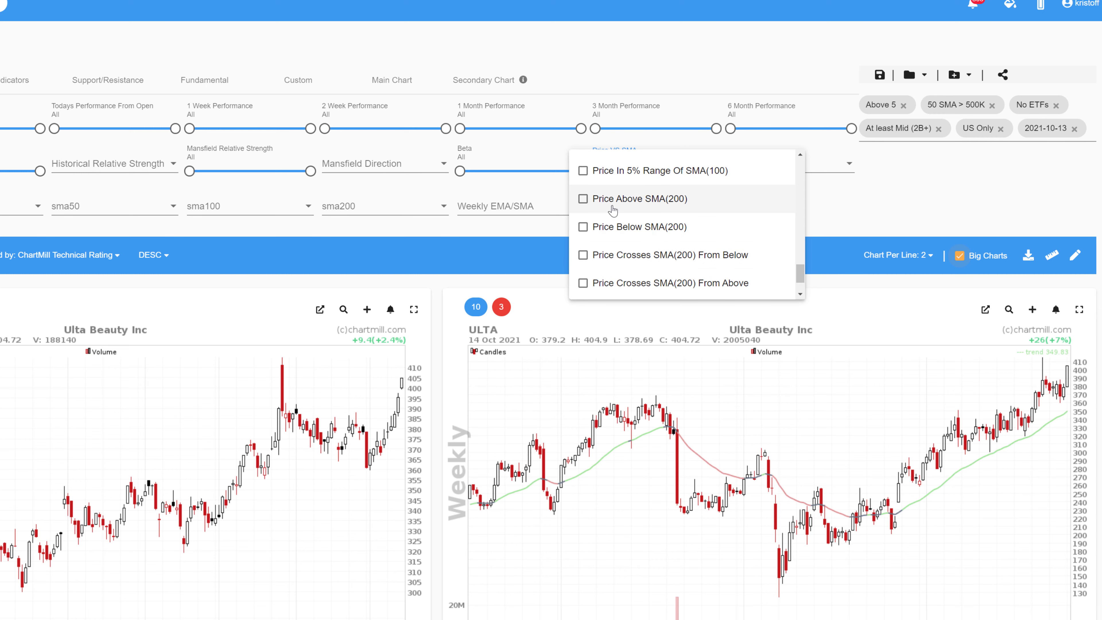
{"action": "left_click", "coordinate": [583, 200]}
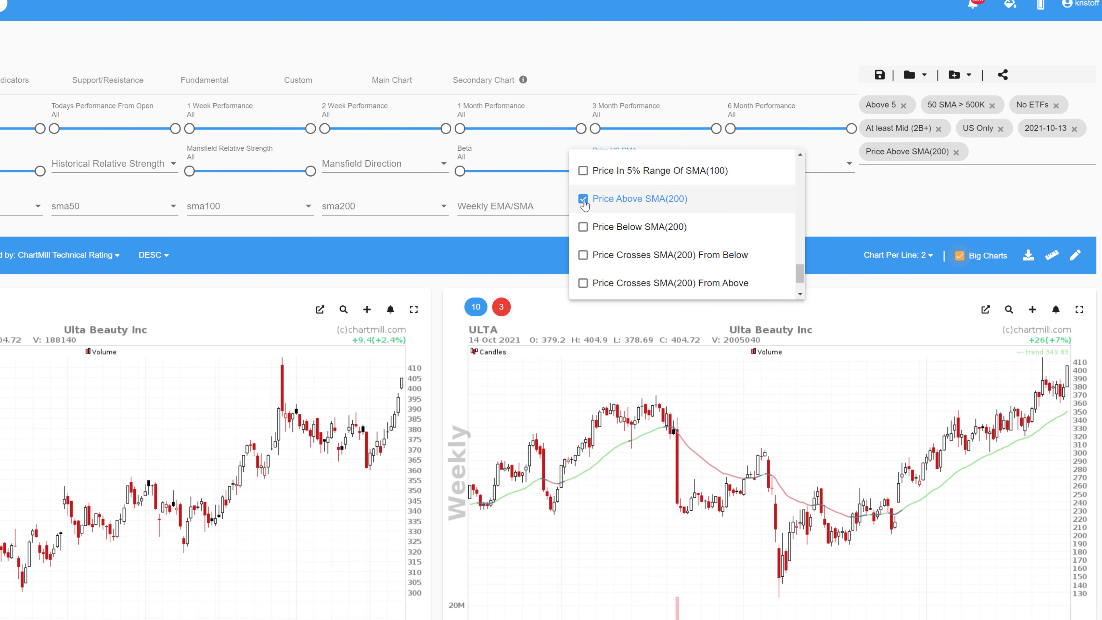
{"action": "left_click", "coordinate": [834, 202]}
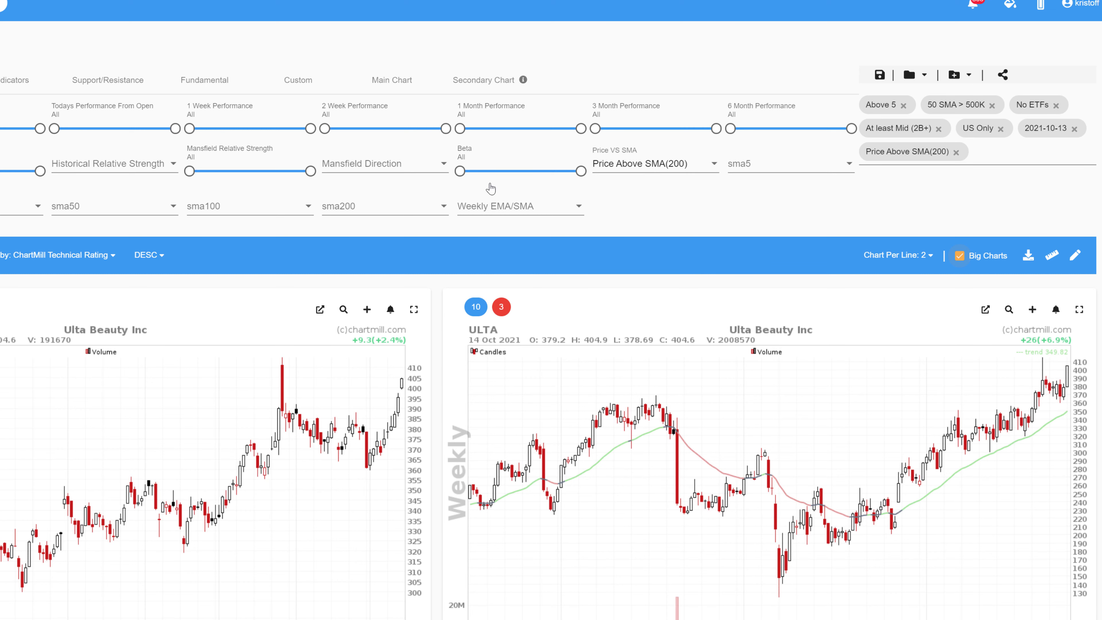
- Add a blue Simple Moving Average overlay with a look back period of 200 to the main chart
{"action": "left_click", "coordinate": [392, 81]}
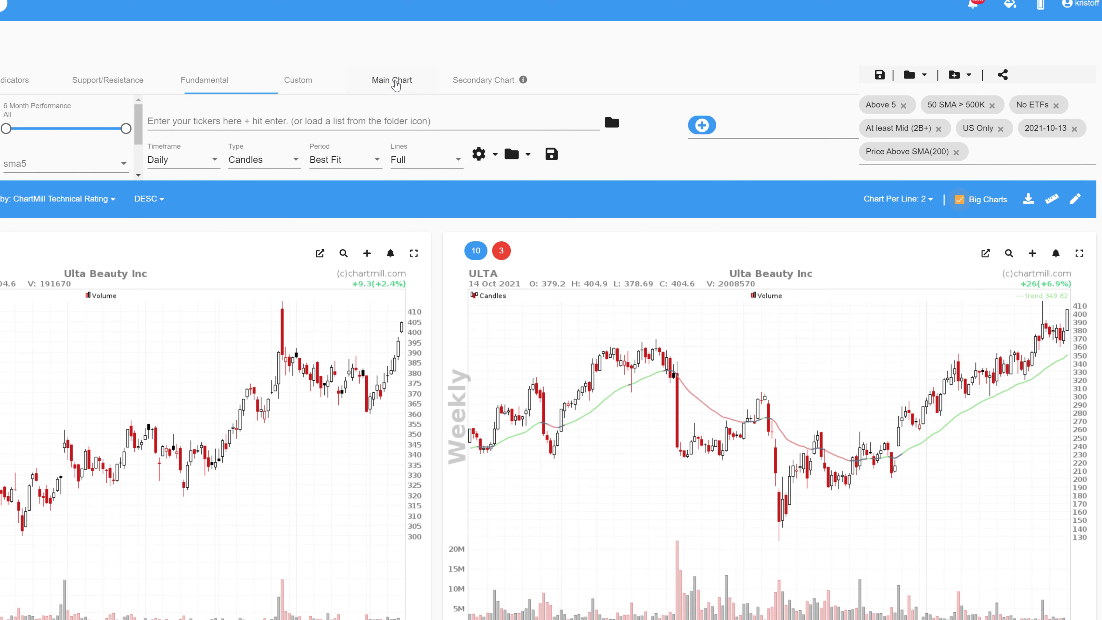
{"action": "left_click", "coordinate": [336, 125]}
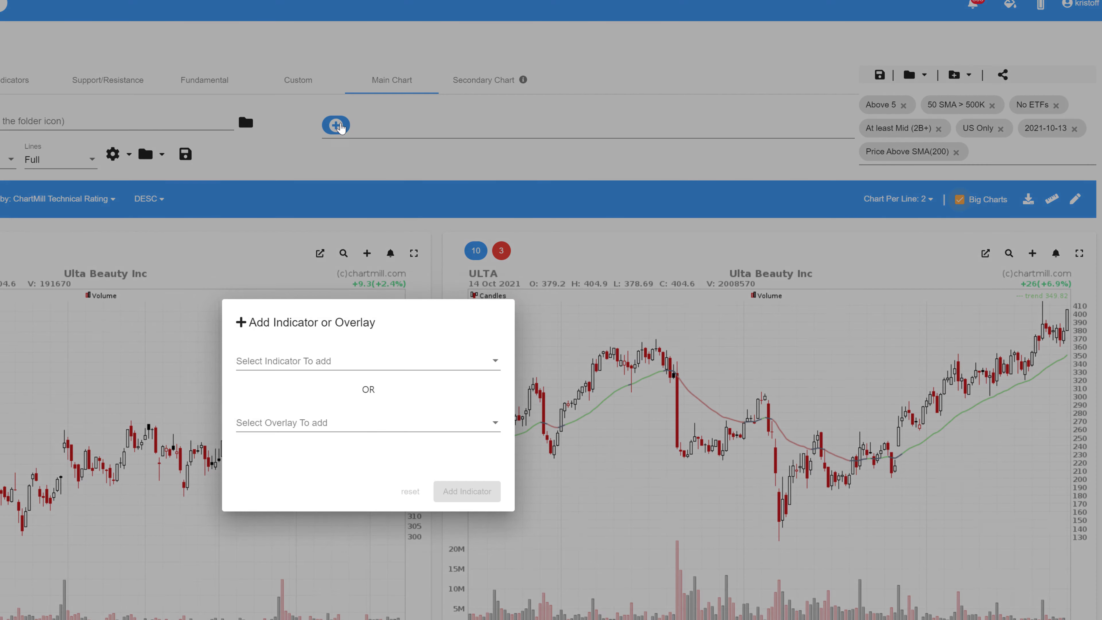
{"action": "left_click", "coordinate": [324, 426]}
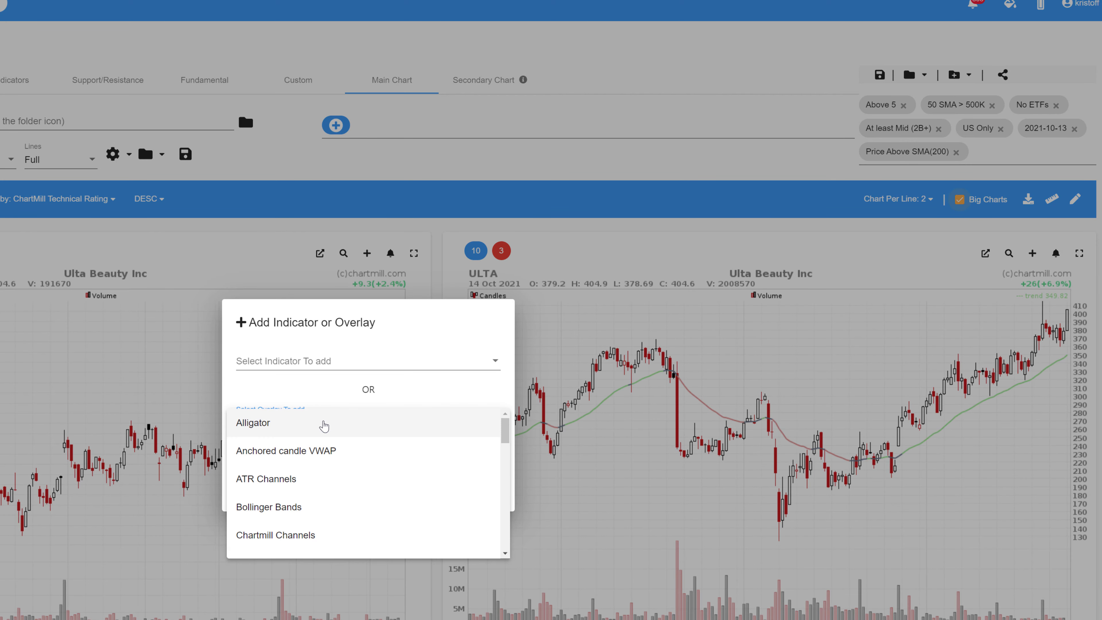
{"action": "scroll", "coordinate": [324, 478], "scroll_direction": "down", "scroll_amount": 5}
{"action": "left_click", "coordinate": [306, 545]}
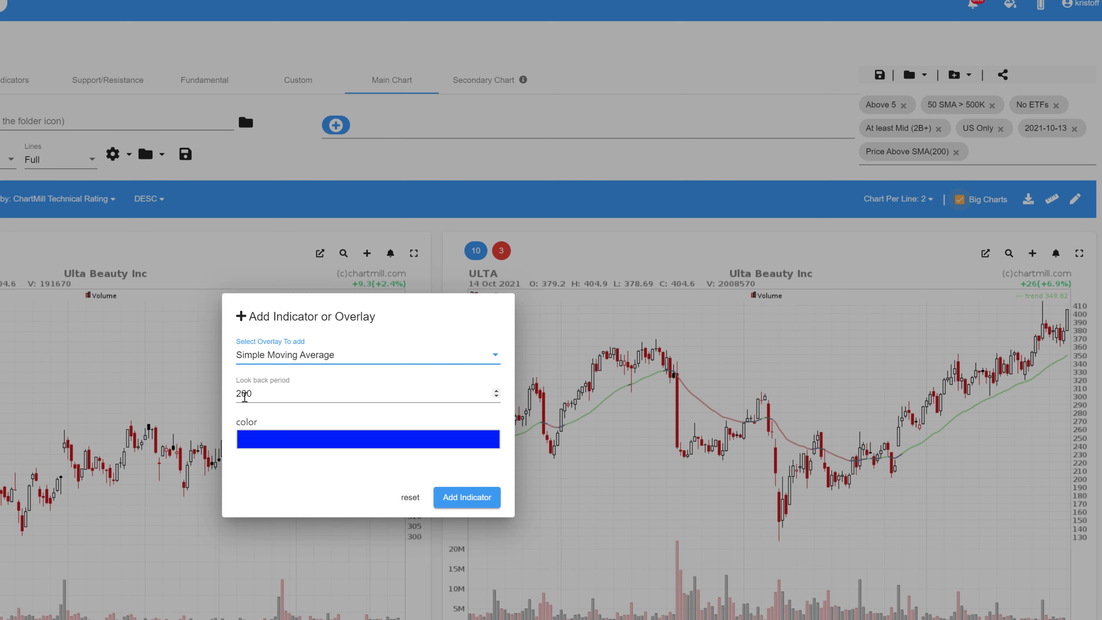
{"action": "left_click", "coordinate": [449, 500]}
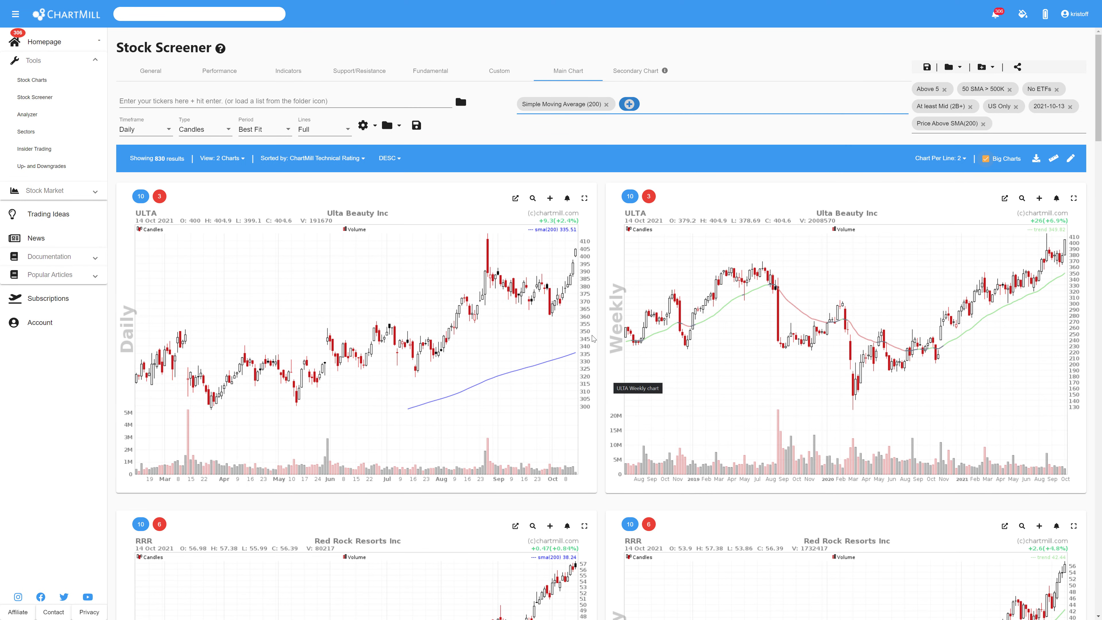
- Set the Mansfield Direction performance filter to Mansfield Rising
{"action": "left_click", "coordinate": [209, 76]}
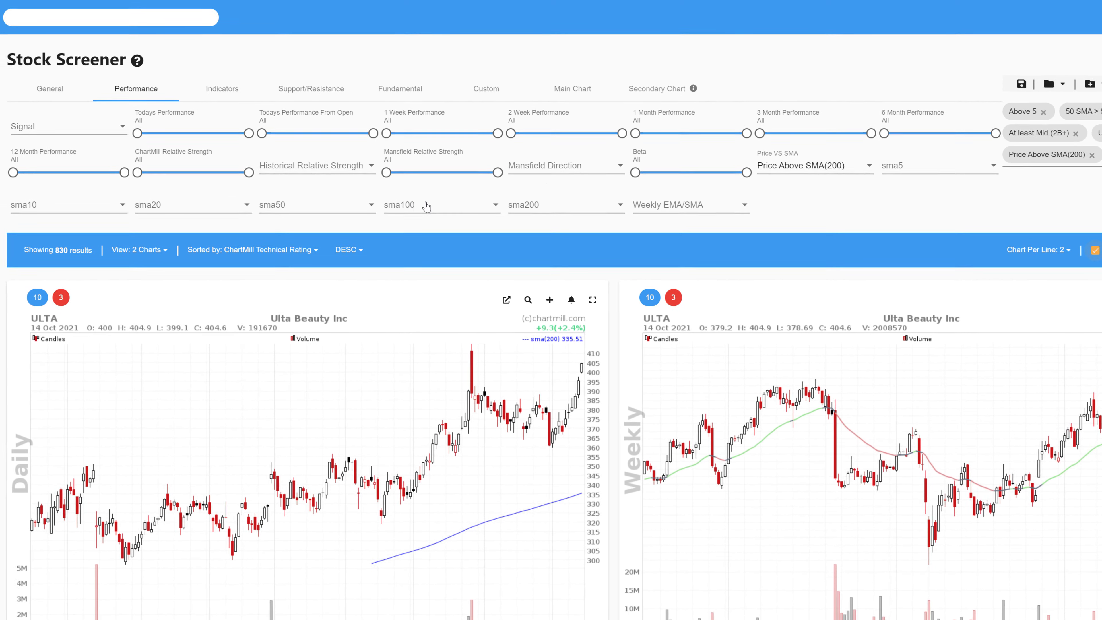
{"action": "left_click", "coordinate": [609, 177]}
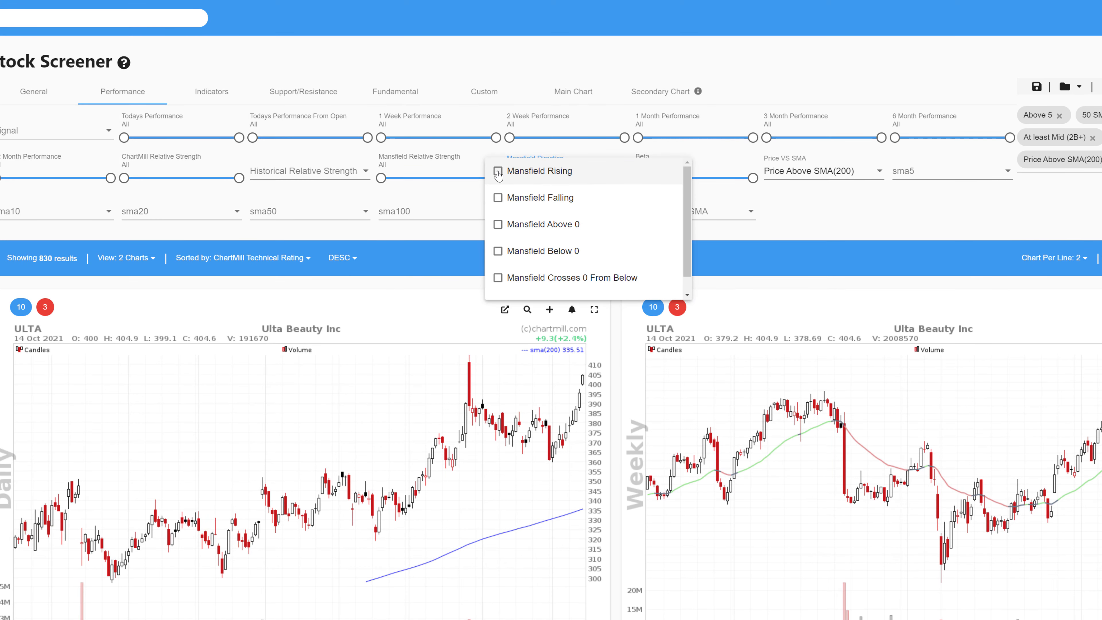
{"action": "left_click", "coordinate": [497, 171]}
{"action": "left_click", "coordinate": [450, 234]}
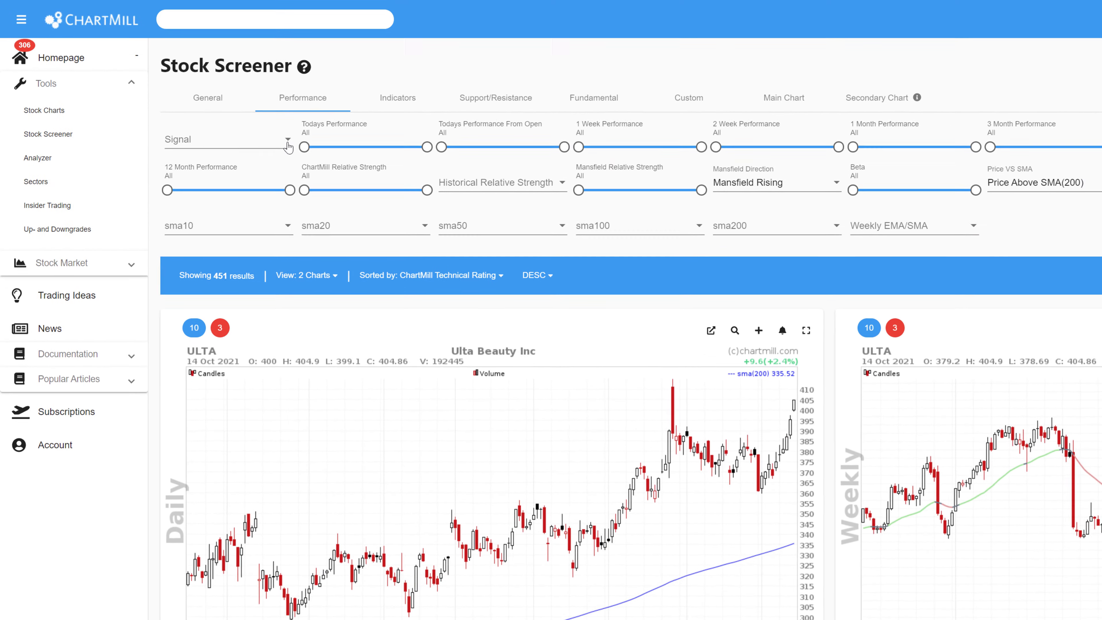
- Set the performance Signal filter to Within 5 % of 52 week high
{"action": "left_click", "coordinate": [317, 162]}
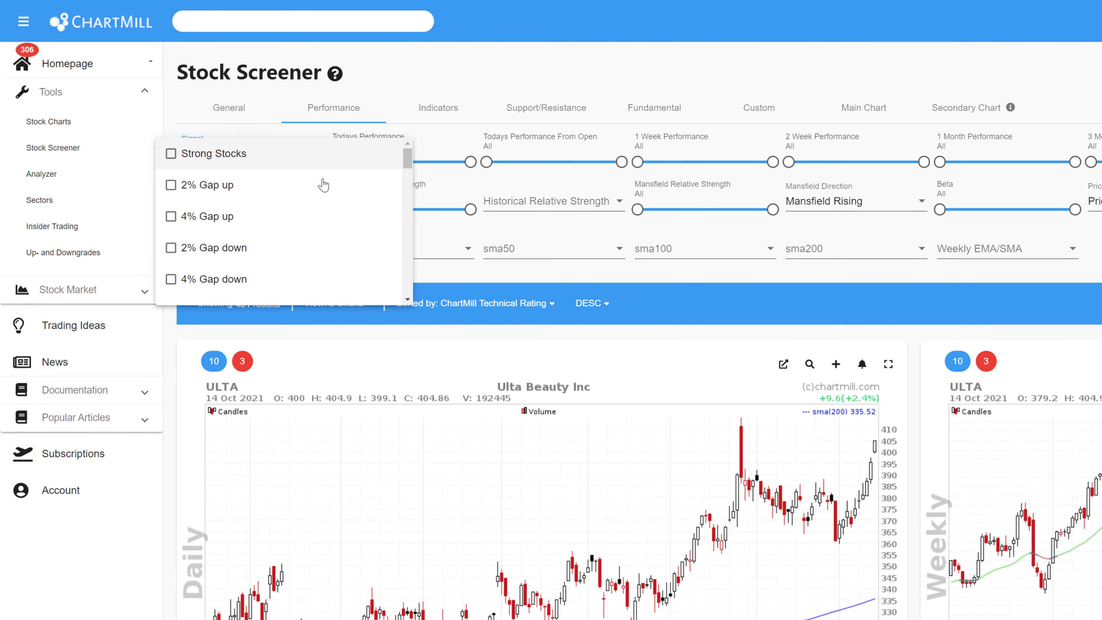
{"action": "left_click_drag", "start_coordinate": [407, 157], "coordinate": [407, 223]}
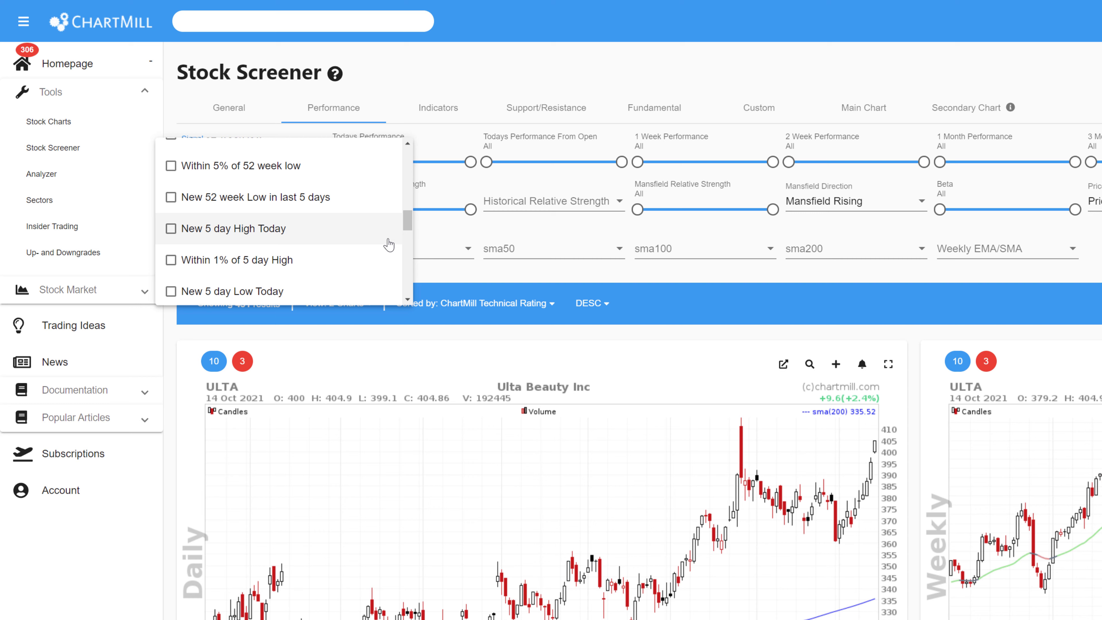
{"action": "mouse_move", "coordinate": [408, 223]}
{"action": "left_mouse_down"}
{"action": "mouse_move", "coordinate": [407, 271]}
{"action": "mouse_move", "coordinate": [407, 222]}
{"action": "left_mouse_up"}
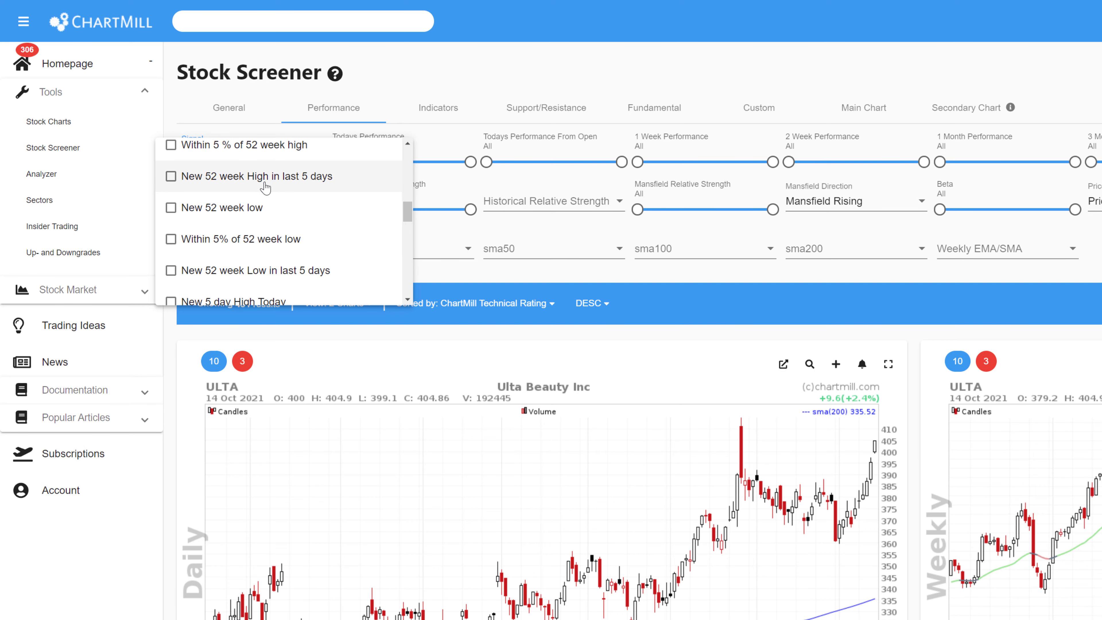
{"action": "left_click", "coordinate": [171, 145]}
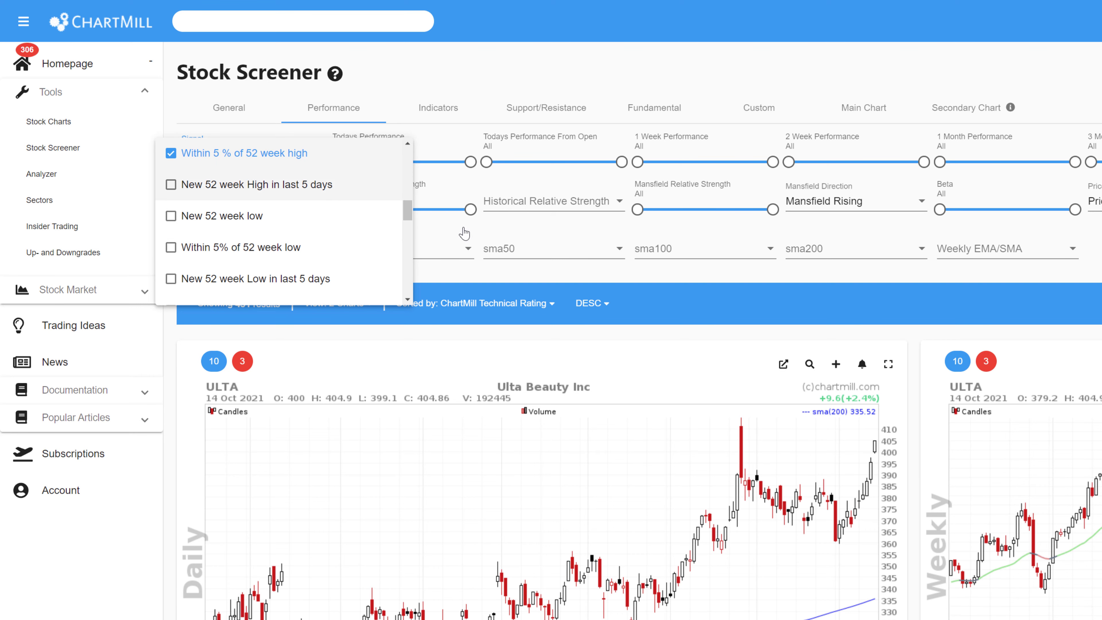
{"action": "left_click", "coordinate": [515, 238]}
- Set the Volume Increase indicator filter to Volume 50% More Than Vol(50)
{"action": "left_click", "coordinate": [428, 114]}
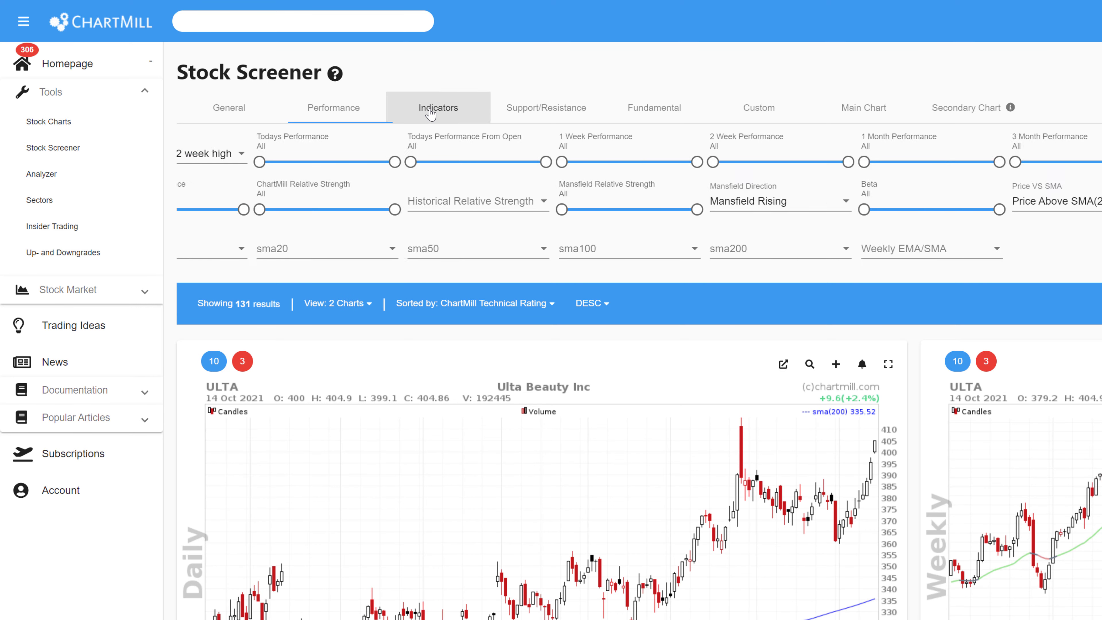
{"action": "left_click", "coordinate": [449, 203]}
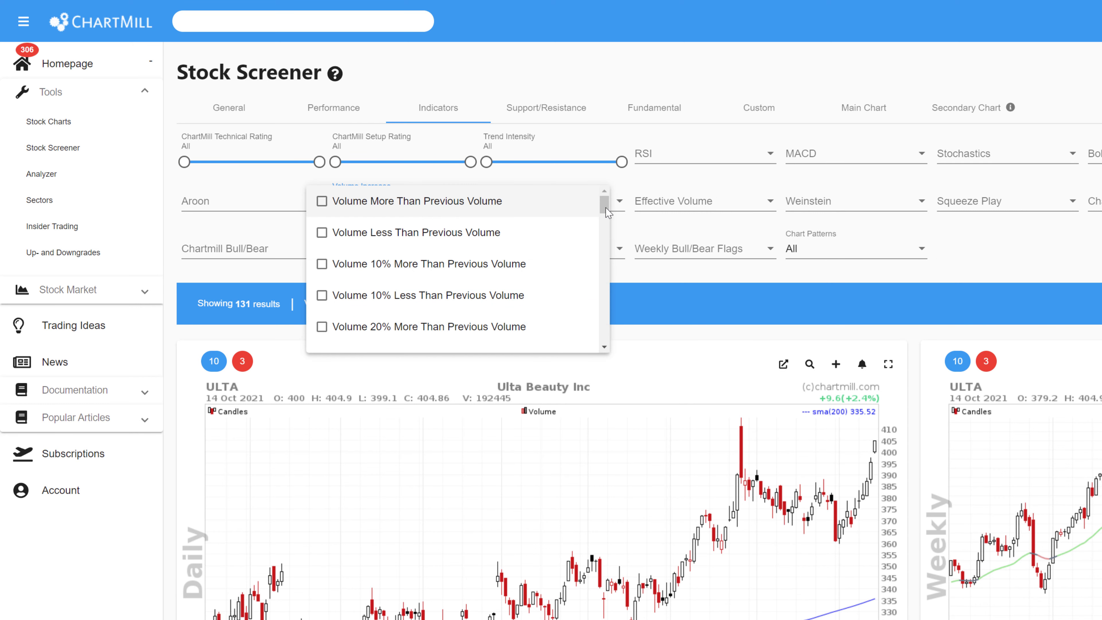
{"action": "mouse_move", "coordinate": [607, 209]}
{"action": "left_mouse_down"}
{"action": "mouse_move", "coordinate": [605, 249]}
{"action": "mouse_move", "coordinate": [605, 229]}
{"action": "left_mouse_up"}
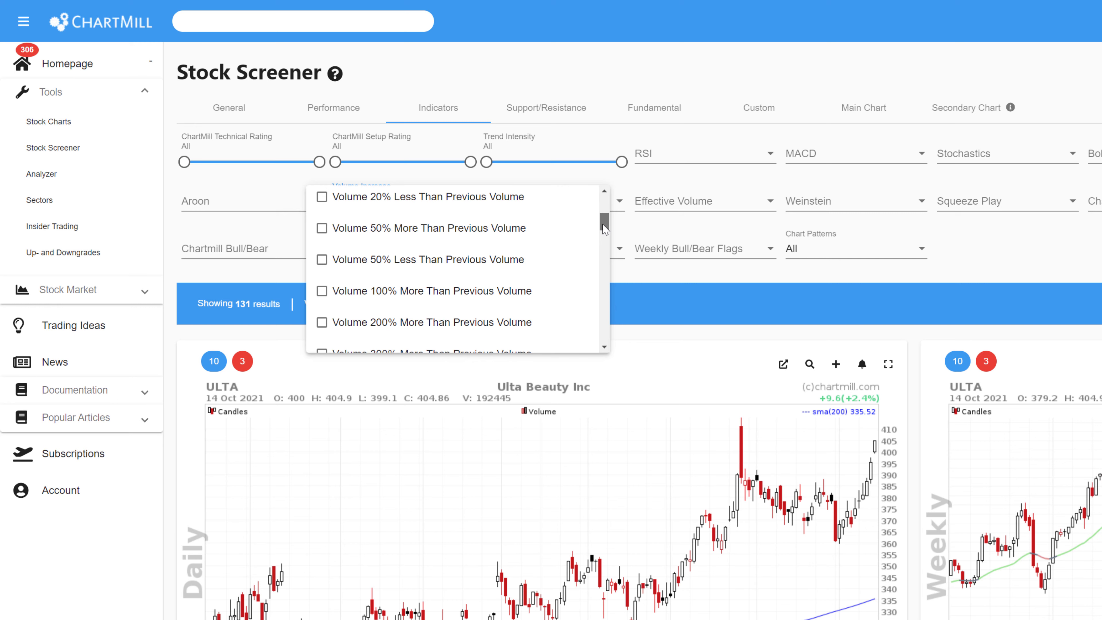
{"action": "left_click_drag", "start_coordinate": [607, 229], "coordinate": [606, 264]}
{"action": "left_click", "coordinate": [325, 267]}
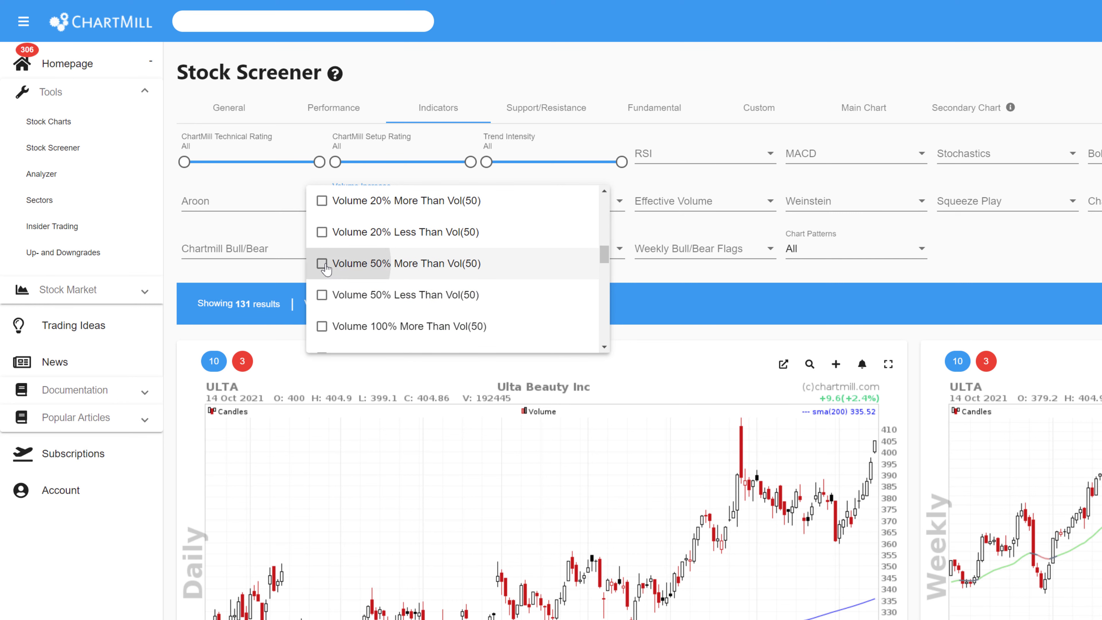
{"action": "left_click", "coordinate": [635, 273]}
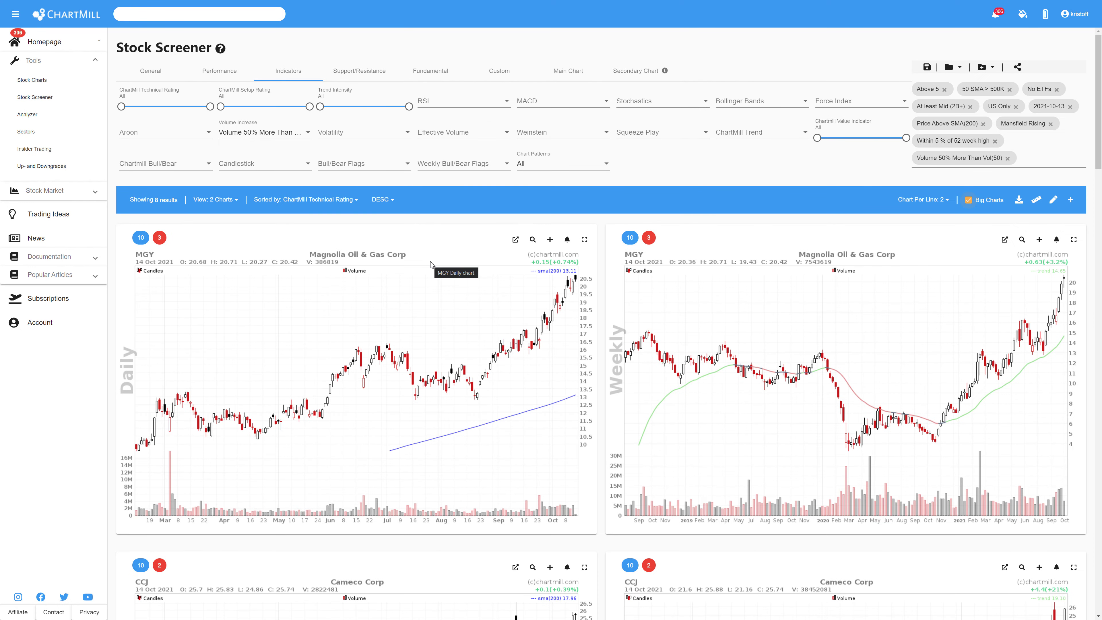
- Examine the daily and weekly charts of the filtered stocks in the 2 Charts view
{"action": "scroll", "coordinate": [439, 275], "scroll_direction": "down", "scroll_amount": 1}
{"action": "scroll", "coordinate": [438, 275], "scroll_direction": "up", "scroll_amount": 1}
{"action": "left_click", "coordinate": [216, 203]}
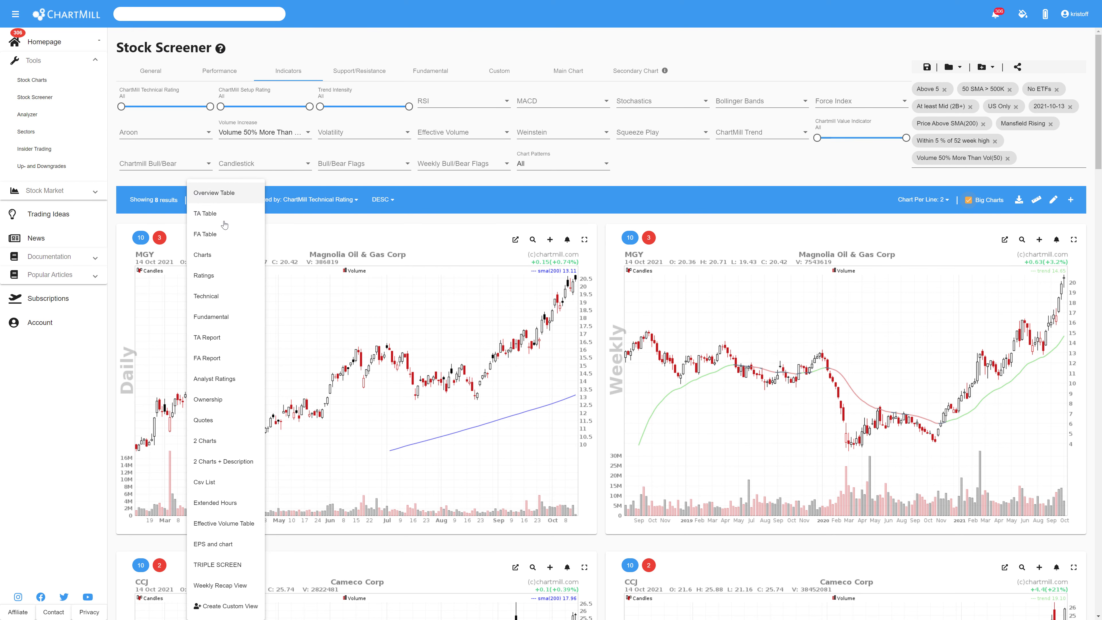
{"action": "left_click", "coordinate": [203, 442]}
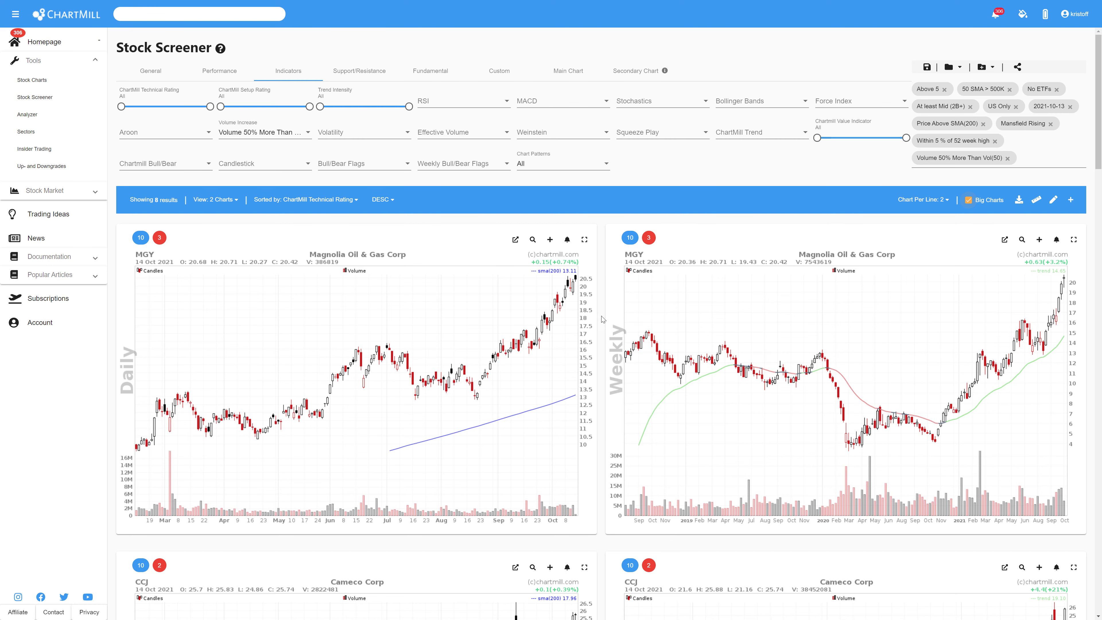
{"action": "scroll", "coordinate": [469, 295], "scroll_direction": "down", "scroll_amount": 10}
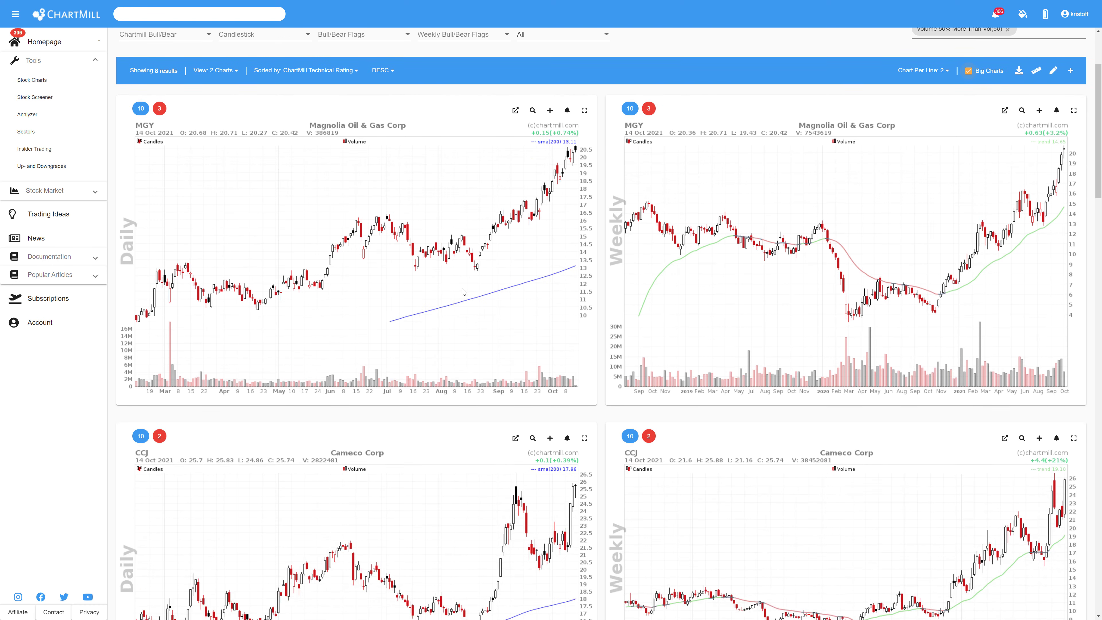
{"action": "scroll", "coordinate": [462, 291], "scroll_direction": "down", "scroll_amount": 10}
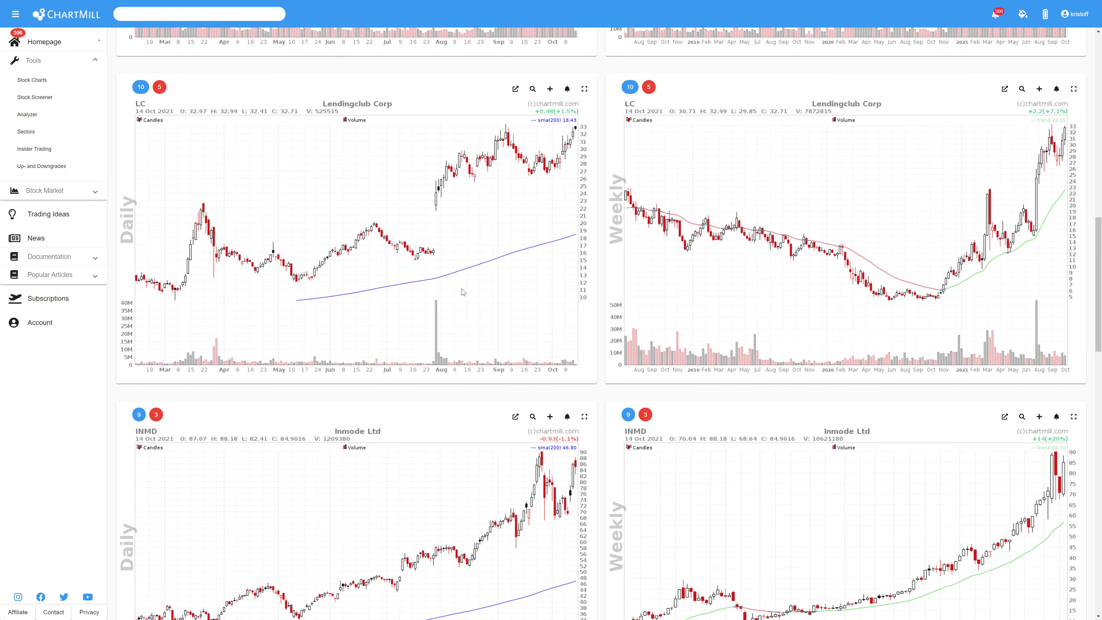
{"action": "scroll", "coordinate": [480, 298], "scroll_direction": "up", "scroll_amount": 3}
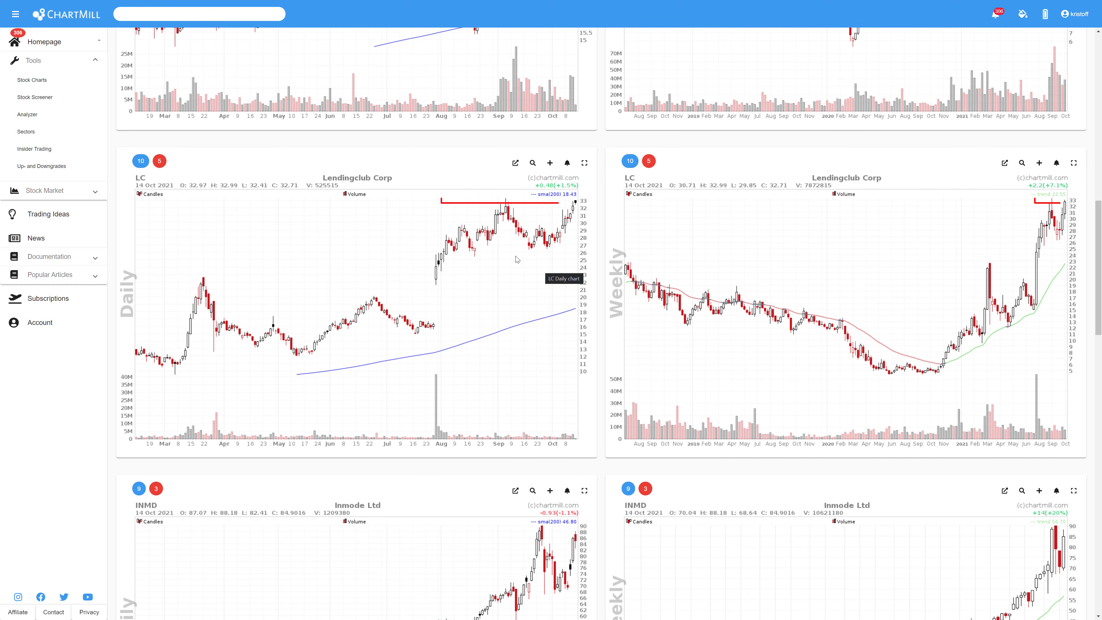
{"action": "scroll", "coordinate": [515, 262], "scroll_direction": "down", "scroll_amount": 20}
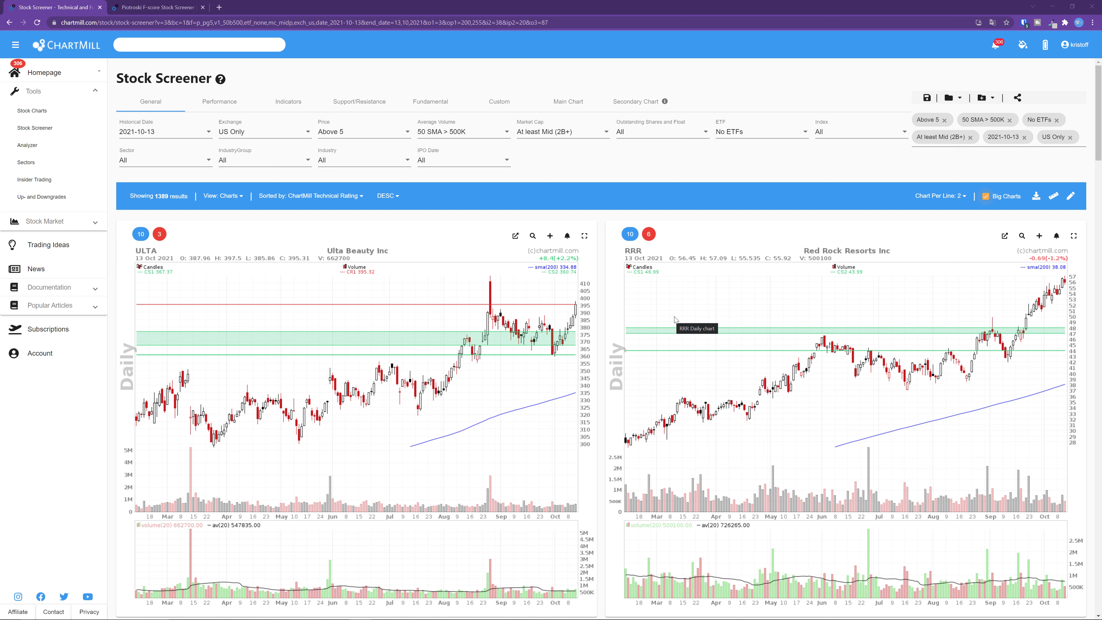
- Consult the Piotroski F-score documentation page and set the screener's Exchange filter to All
{"action": "left_click", "coordinate": [177, 9]}
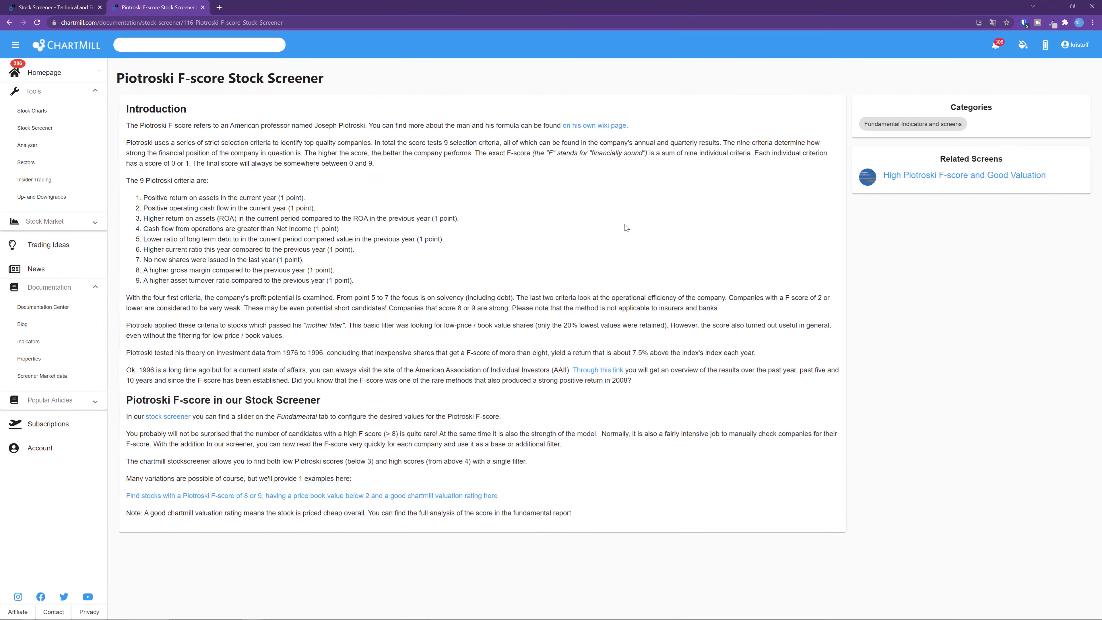
{"action": "left_click", "coordinate": [57, 8]}
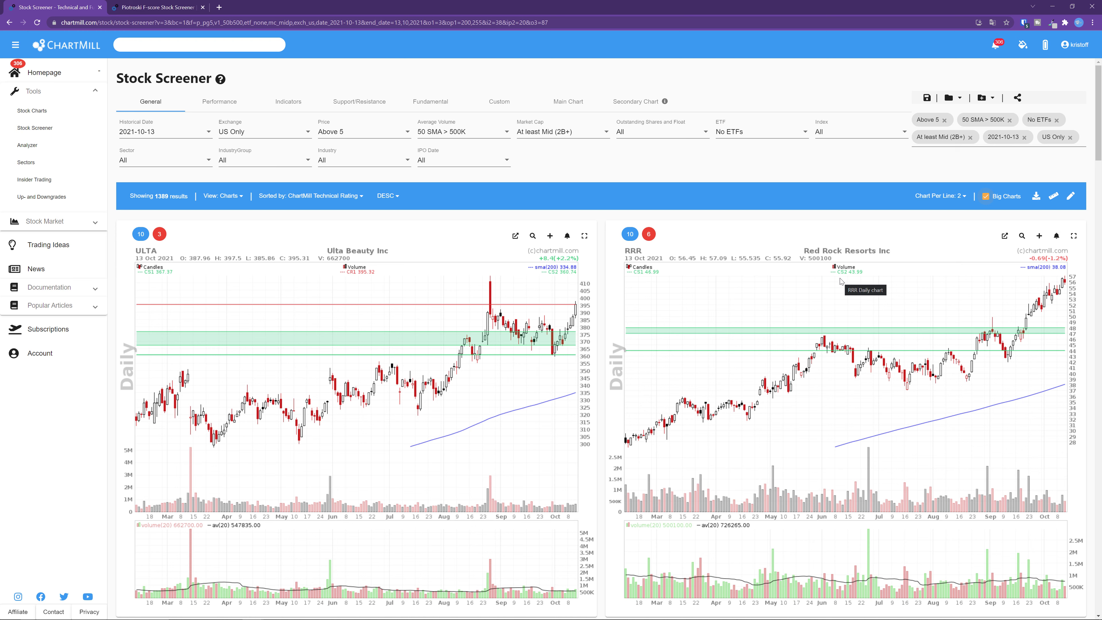
{"action": "left_click", "coordinate": [308, 134]}
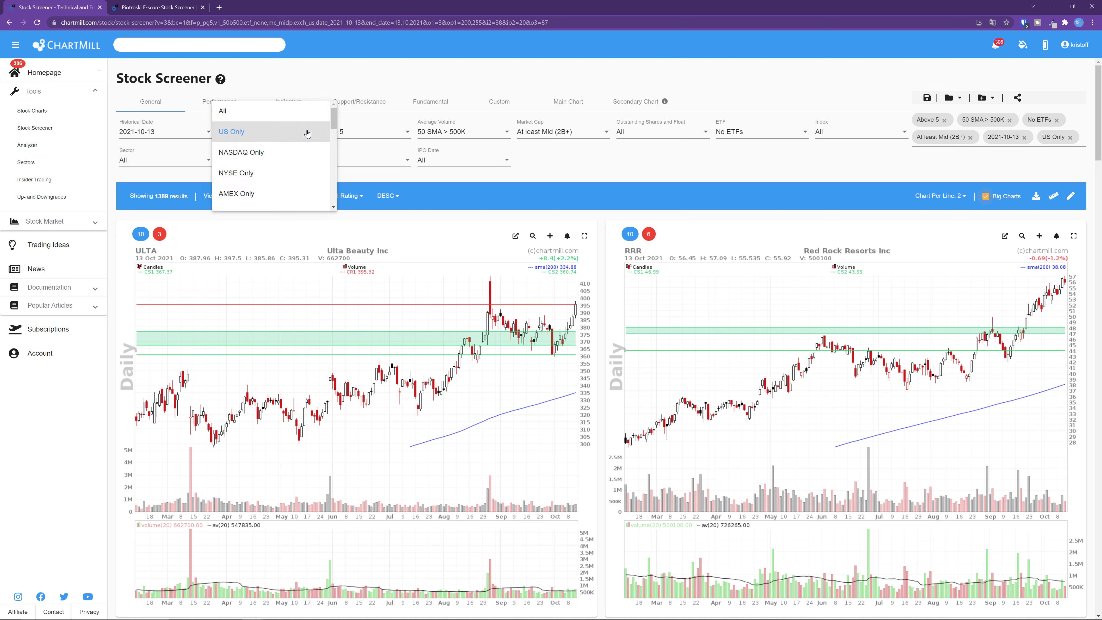
{"action": "left_click", "coordinate": [222, 112]}
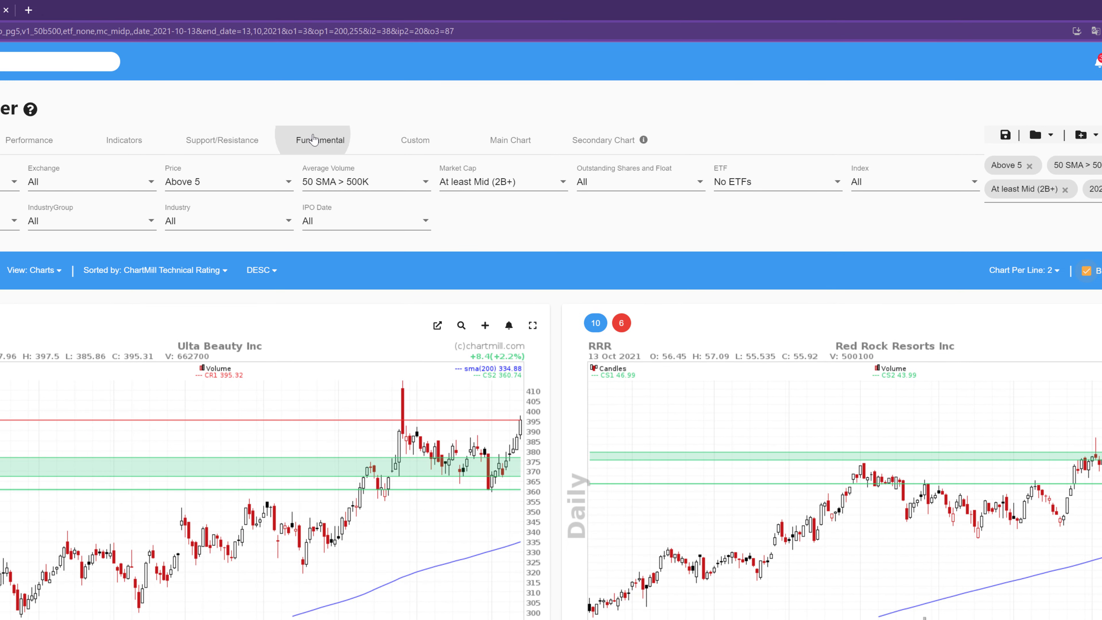
- Set the fundamental Piotroski F-Score filter to at least 8
{"action": "left_click", "coordinate": [327, 146]}
{"action": "scroll", "coordinate": [278, 191], "scroll_direction": "down", "scroll_amount": 3}
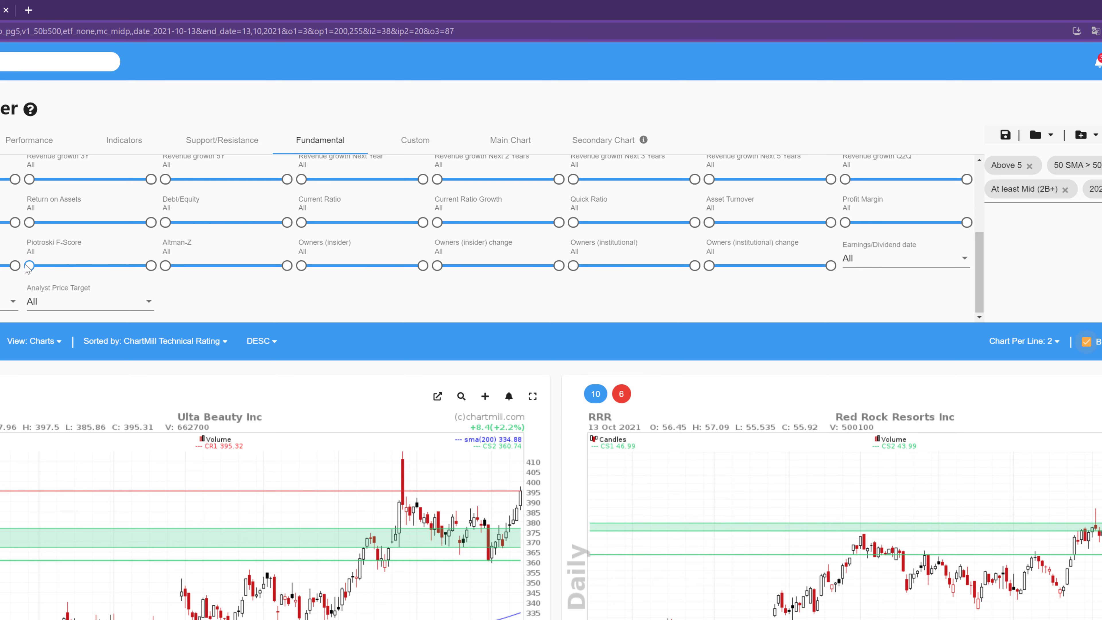
{"action": "left_click_drag", "start_coordinate": [29, 266], "coordinate": [143, 277]}
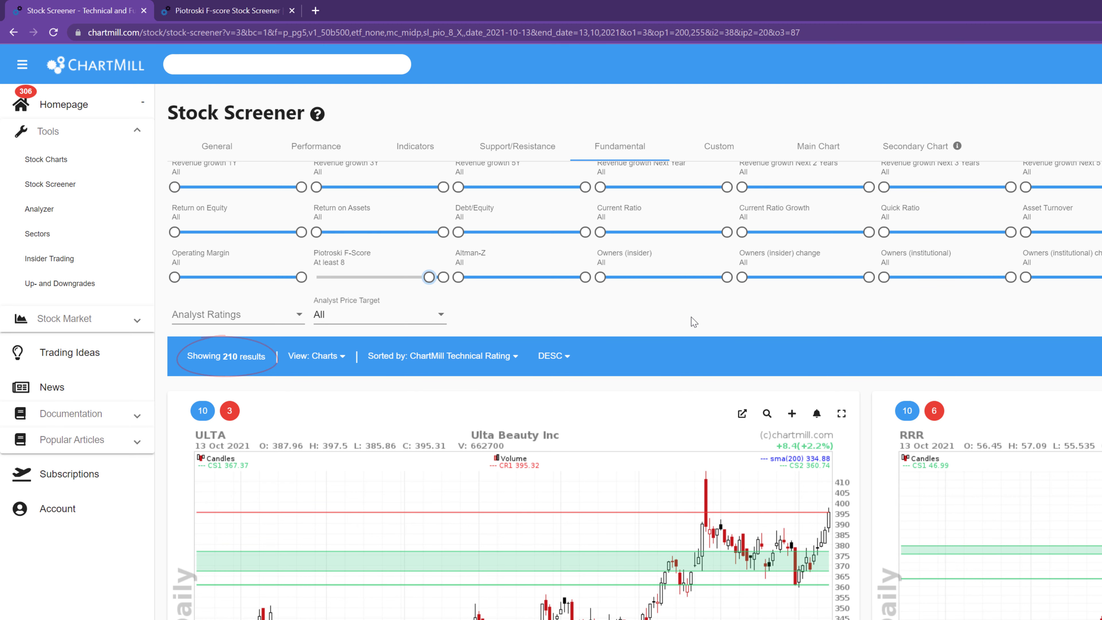
- Set the Volume Increase indicator filter to Volume 20% More Than Vol(50)
{"action": "left_click", "coordinate": [416, 151]}
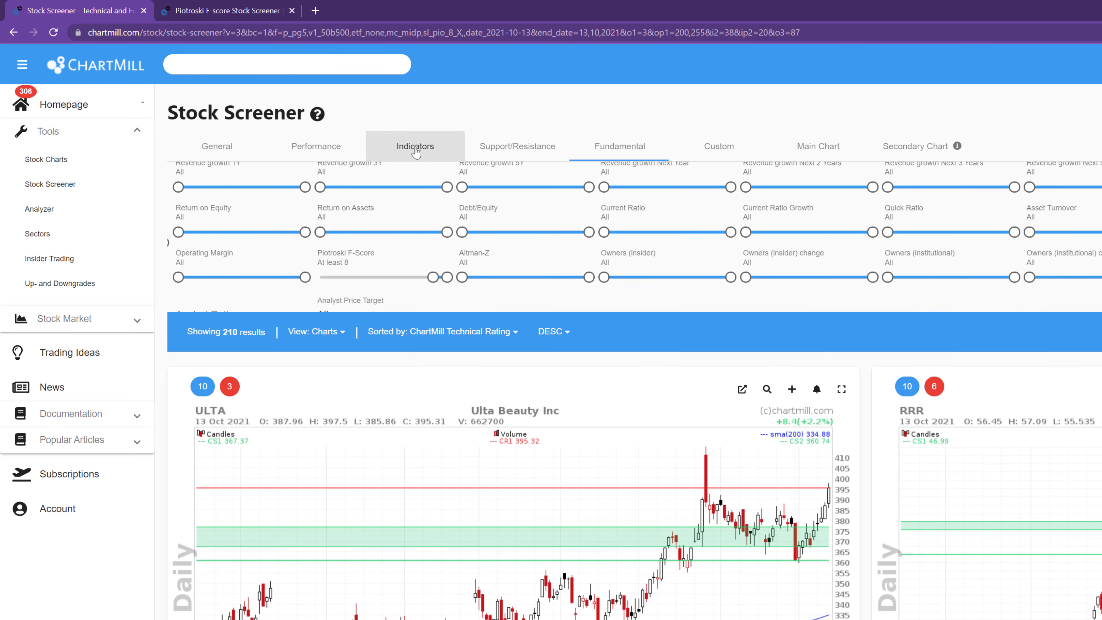
{"action": "left_click", "coordinate": [417, 236]}
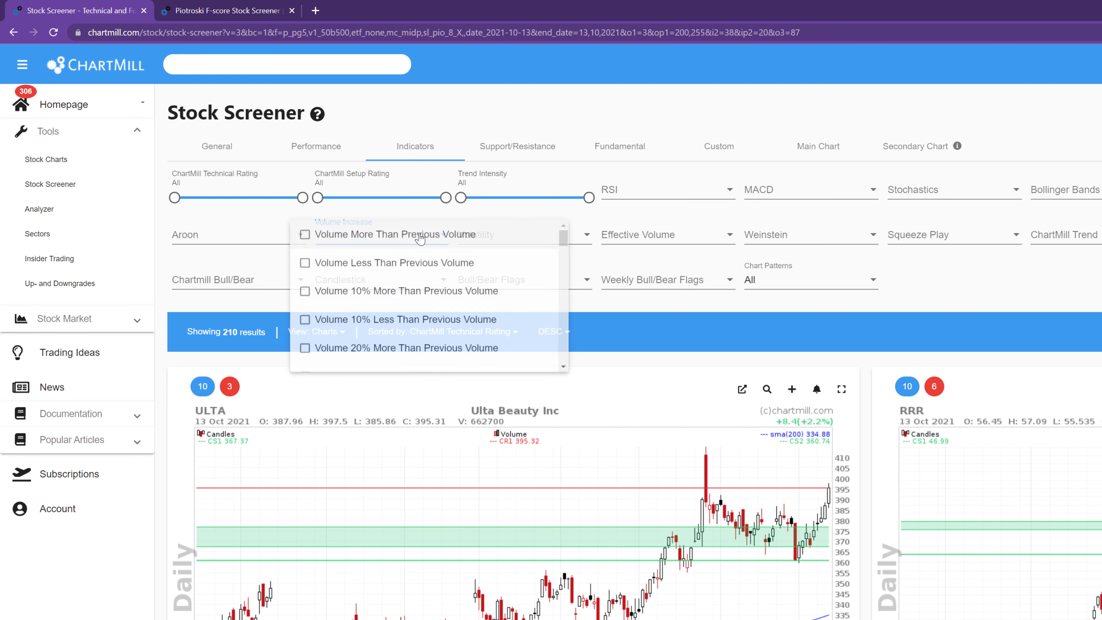
{"action": "scroll", "coordinate": [572, 257], "scroll_direction": "down", "scroll_amount": 7}
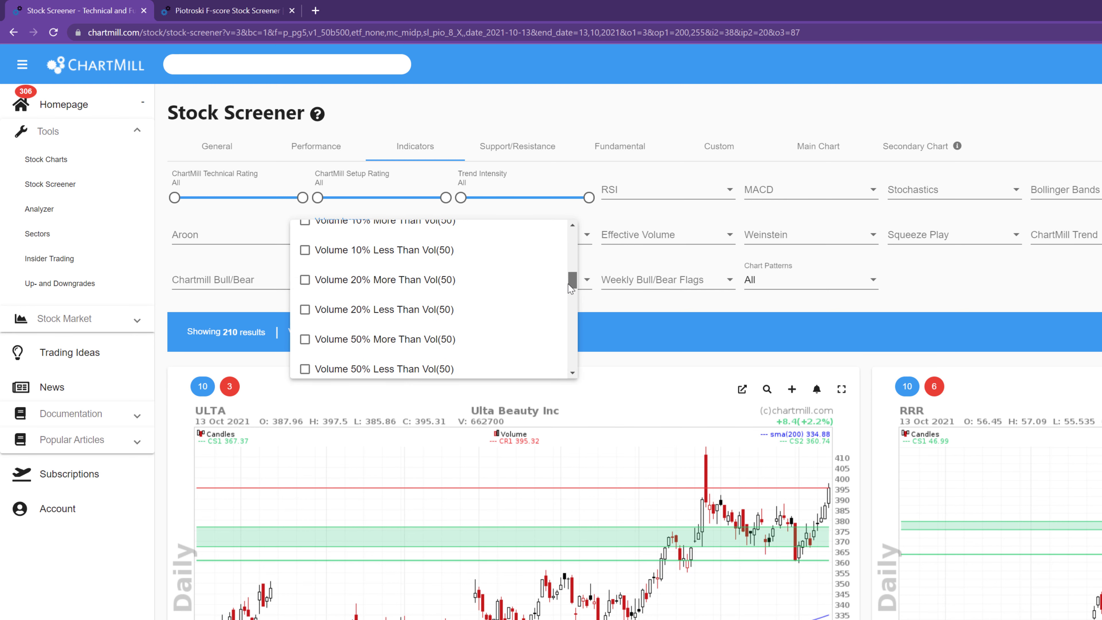
{"action": "mouse_move", "coordinate": [571, 288]}
{"action": "left_mouse_down"}
{"action": "mouse_move", "coordinate": [571, 302]}
{"action": "mouse_move", "coordinate": [570, 292]}
{"action": "left_mouse_up"}
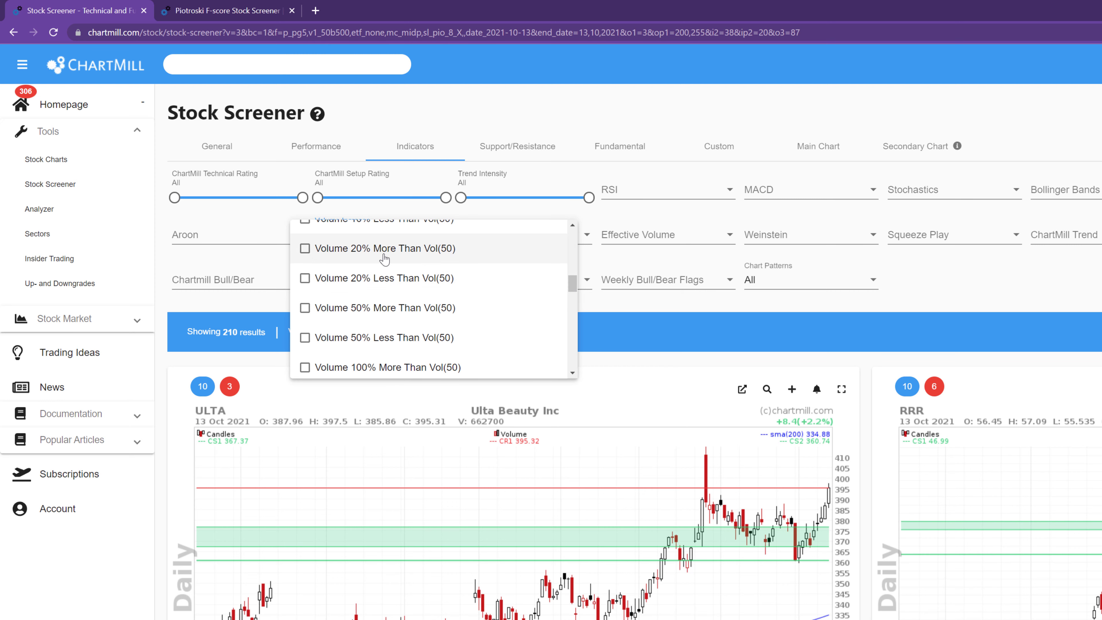
{"action": "left_click", "coordinate": [304, 250]}
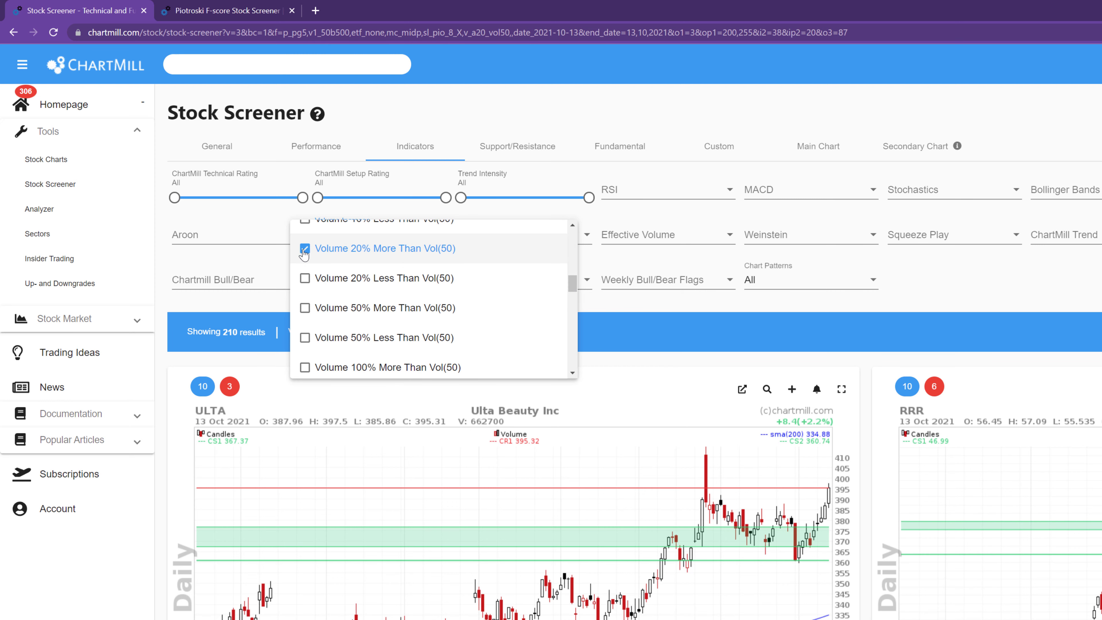
{"action": "left_click", "coordinate": [591, 305]}
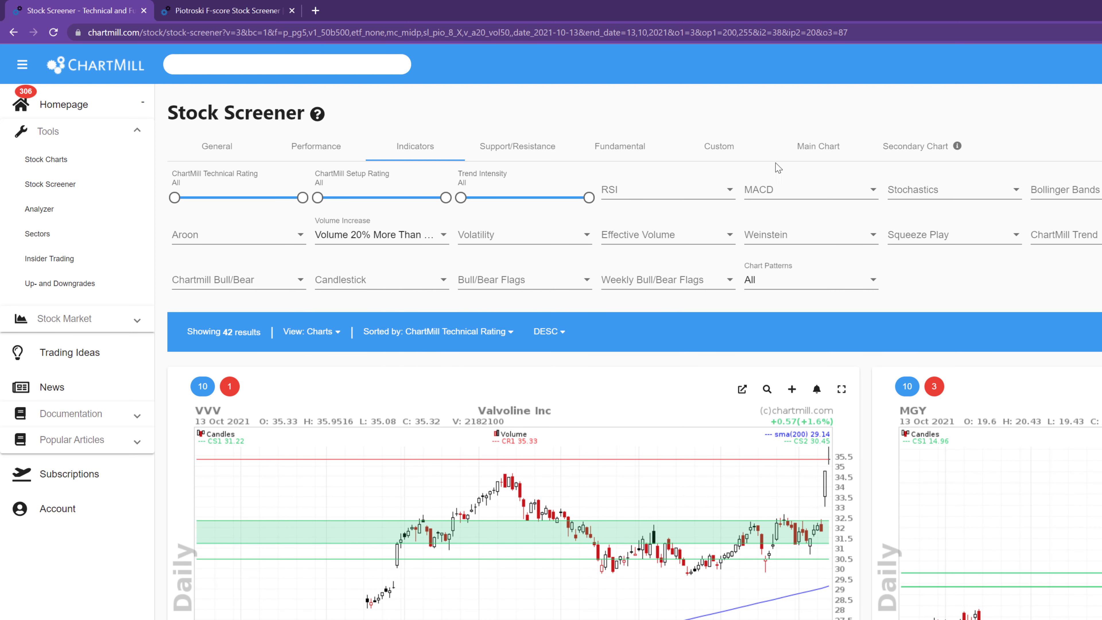
- Set the Consolidated Support CS1 filter to current 1% from CS1 End
{"action": "left_click", "coordinate": [811, 156]}
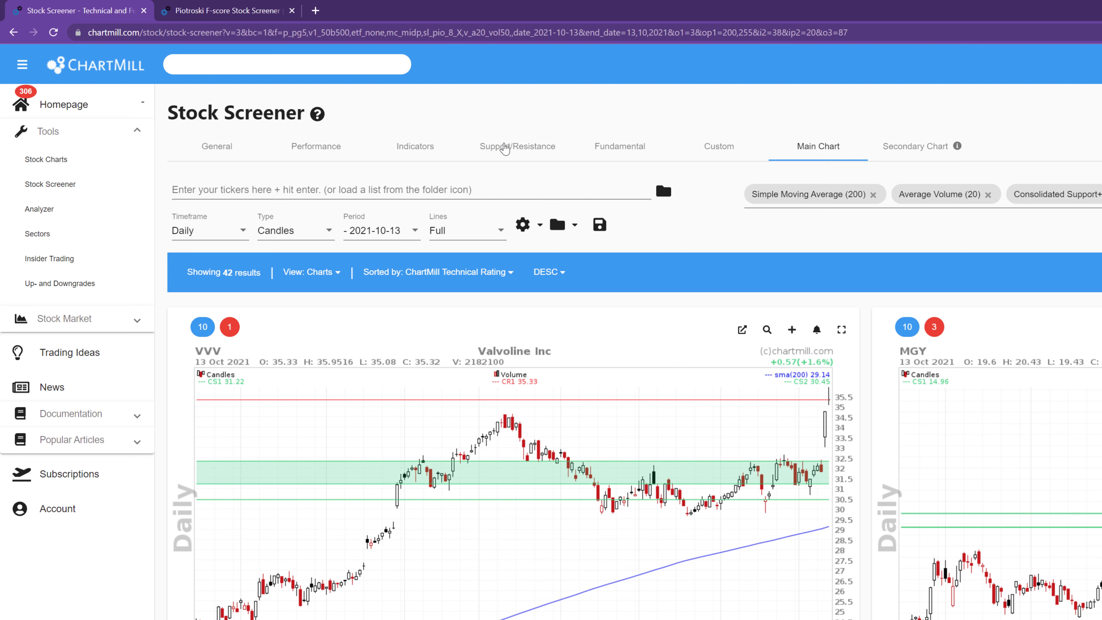
{"action": "left_click", "coordinate": [505, 148]}
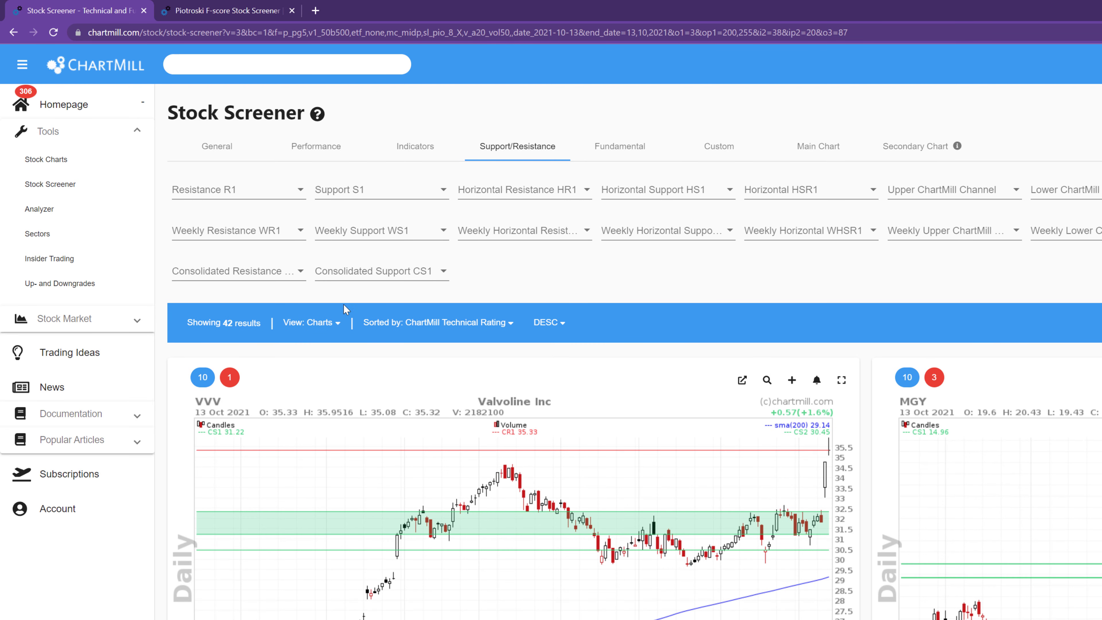
{"action": "left_click", "coordinate": [444, 272]}
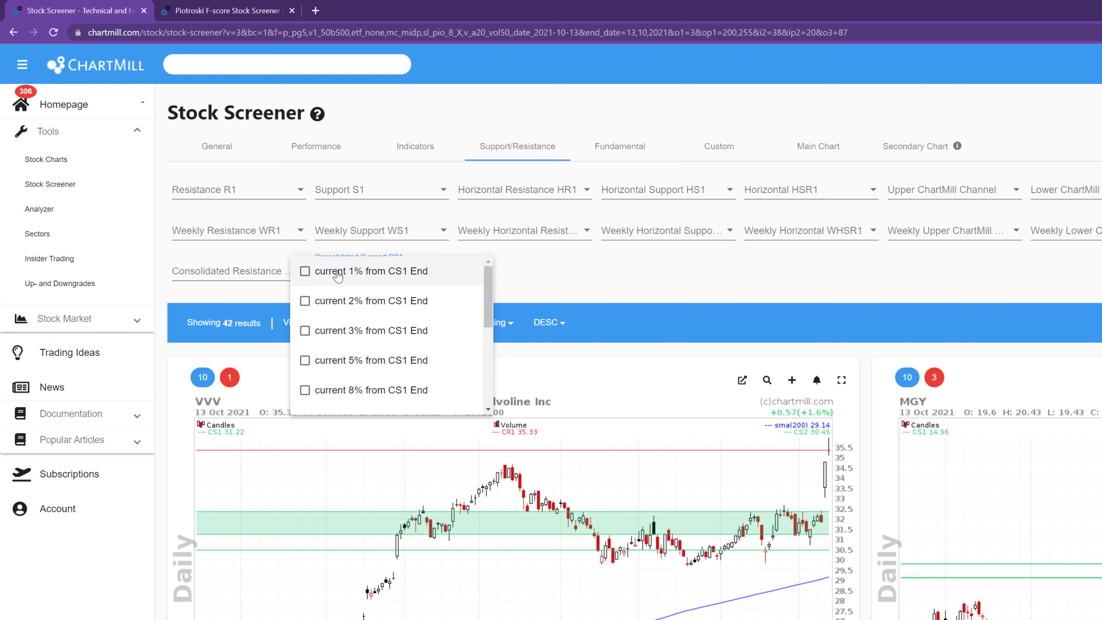
{"action": "left_click", "coordinate": [304, 272]}
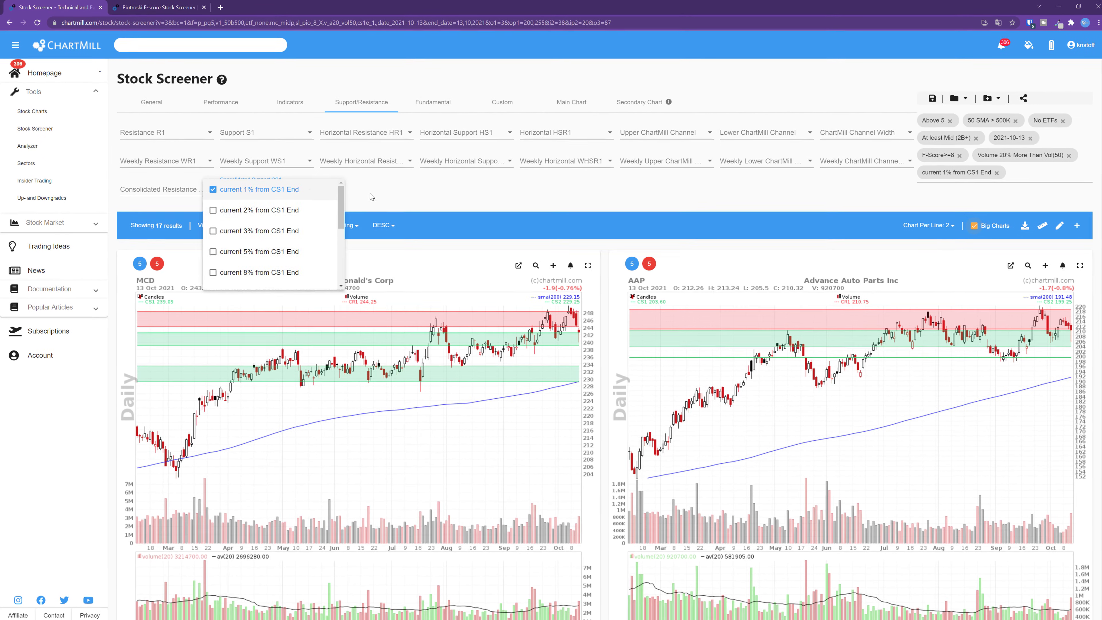
{"action": "left_click", "coordinate": [398, 208]}
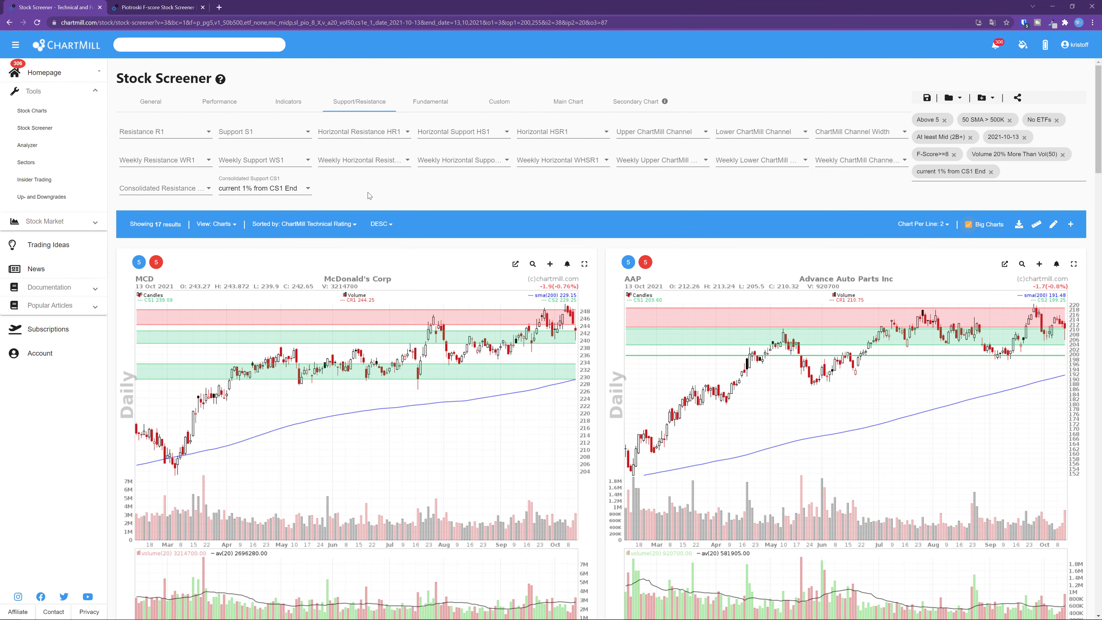
- Show the results in the 2 Charts view and examine each stock's daily and weekly charts
{"action": "left_click", "coordinate": [235, 225]}
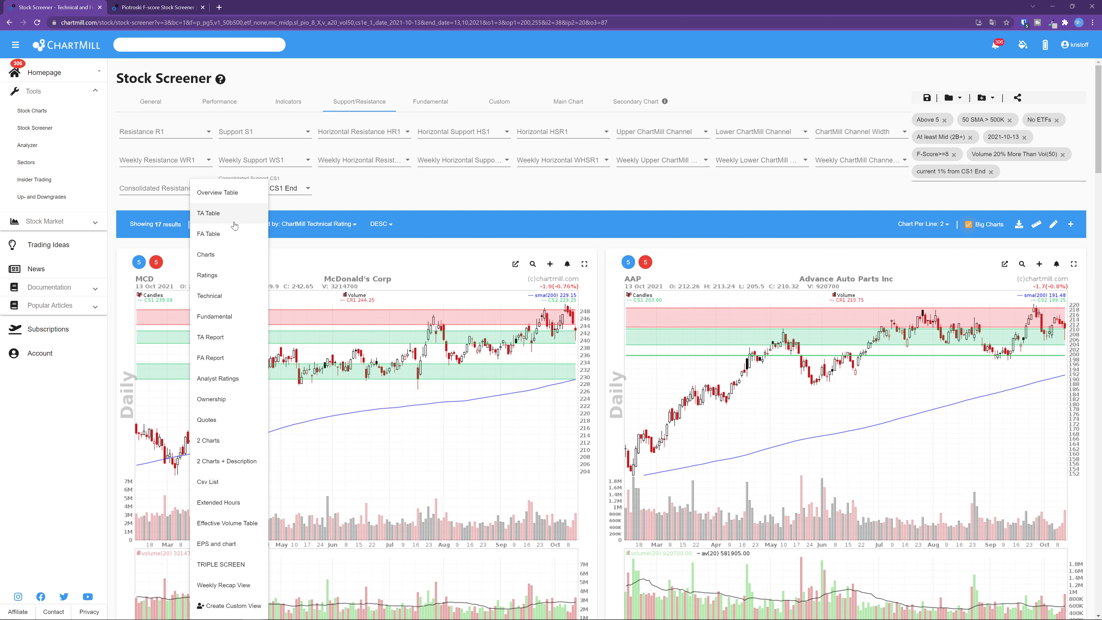
{"action": "left_click", "coordinate": [208, 440]}
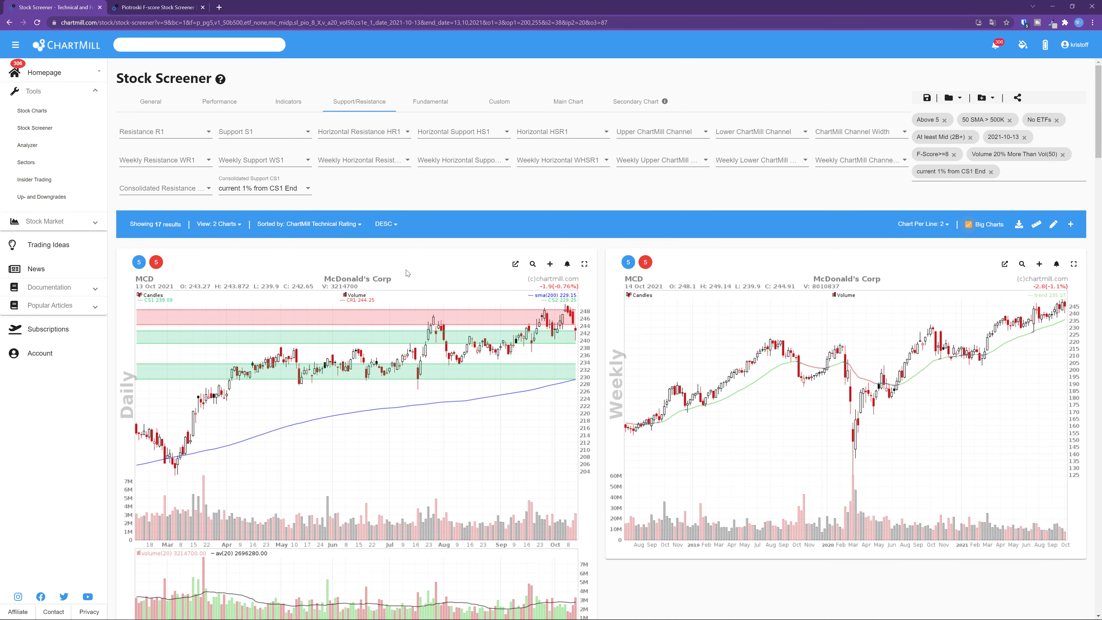
{"action": "scroll", "coordinate": [407, 273], "scroll_direction": "down", "scroll_amount": 6}
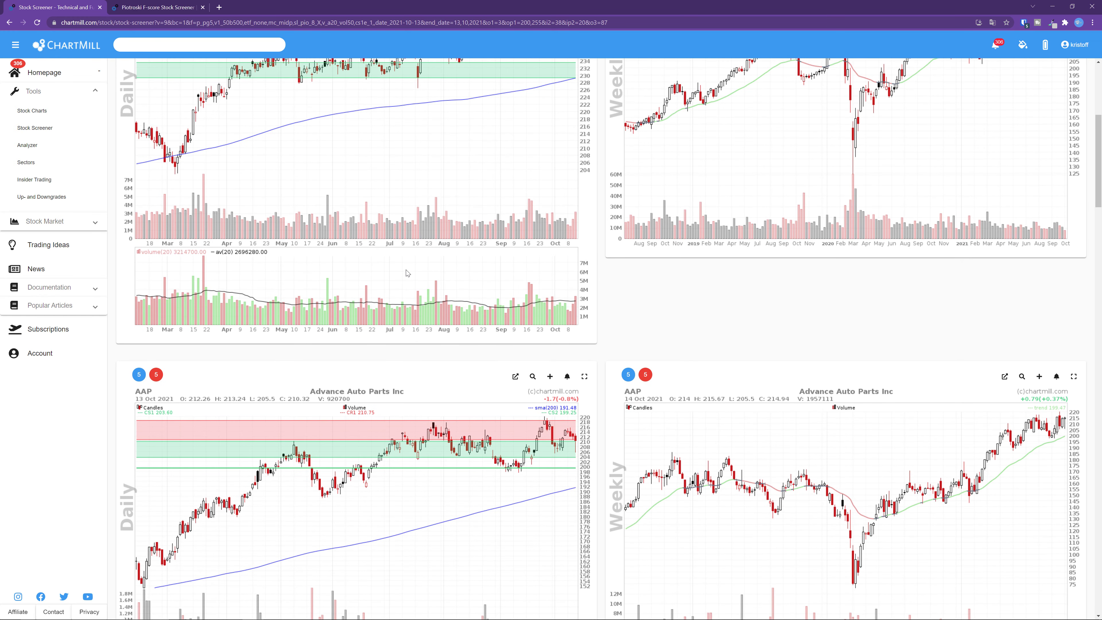
{"action": "scroll", "coordinate": [407, 273], "scroll_direction": "down", "scroll_amount": 5}
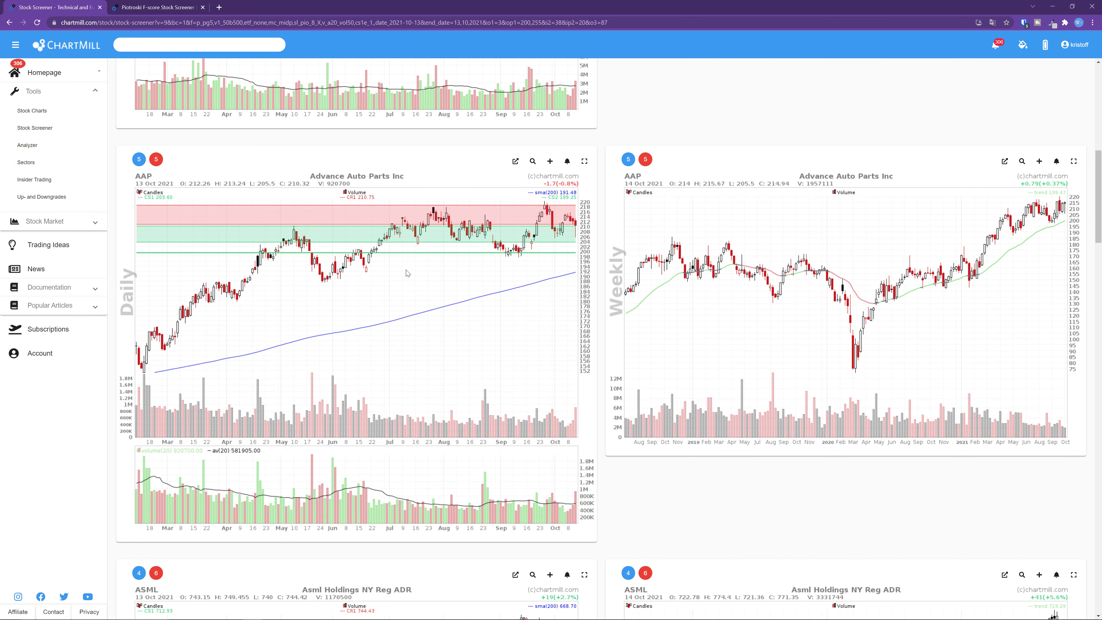
{"action": "scroll", "coordinate": [407, 272], "scroll_direction": "down", "scroll_amount": 1}
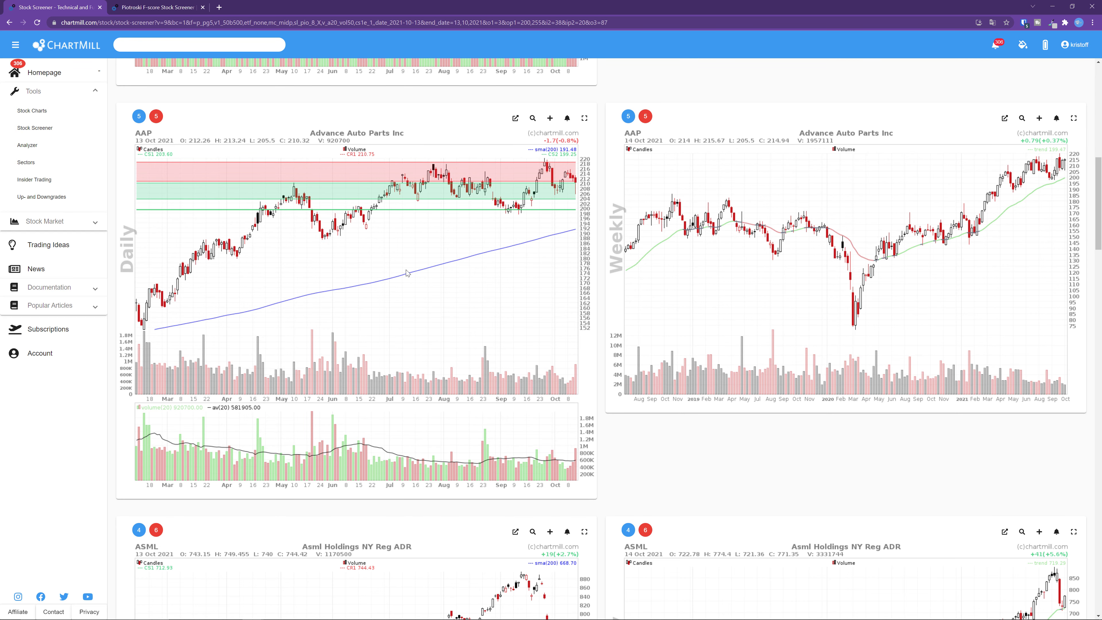
{"action": "scroll", "coordinate": [407, 273], "scroll_direction": "down", "scroll_amount": 16}
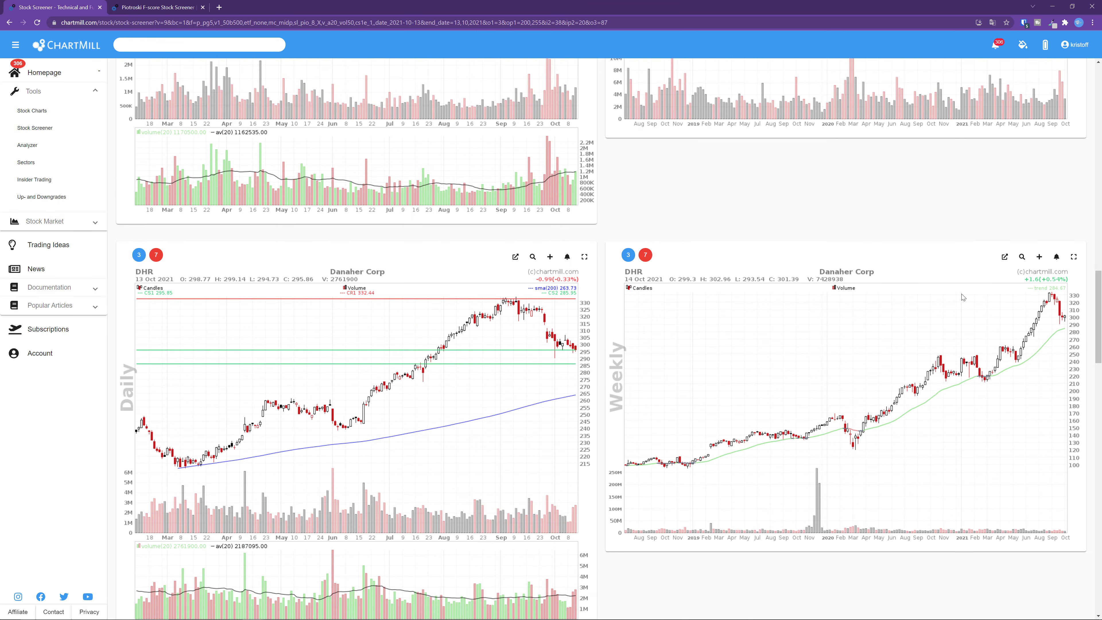
{"action": "scroll", "coordinate": [1088, 301], "scroll_direction": "down", "scroll_amount": 20}
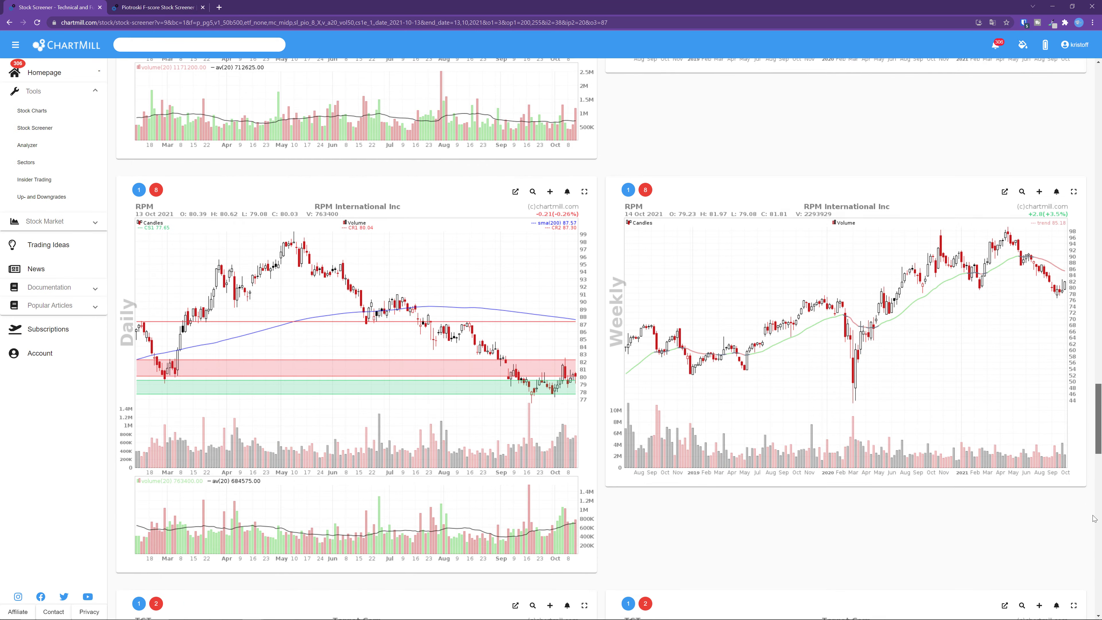
{"action": "scroll", "coordinate": [1092, 508], "scroll_direction": "down", "scroll_amount": 11}
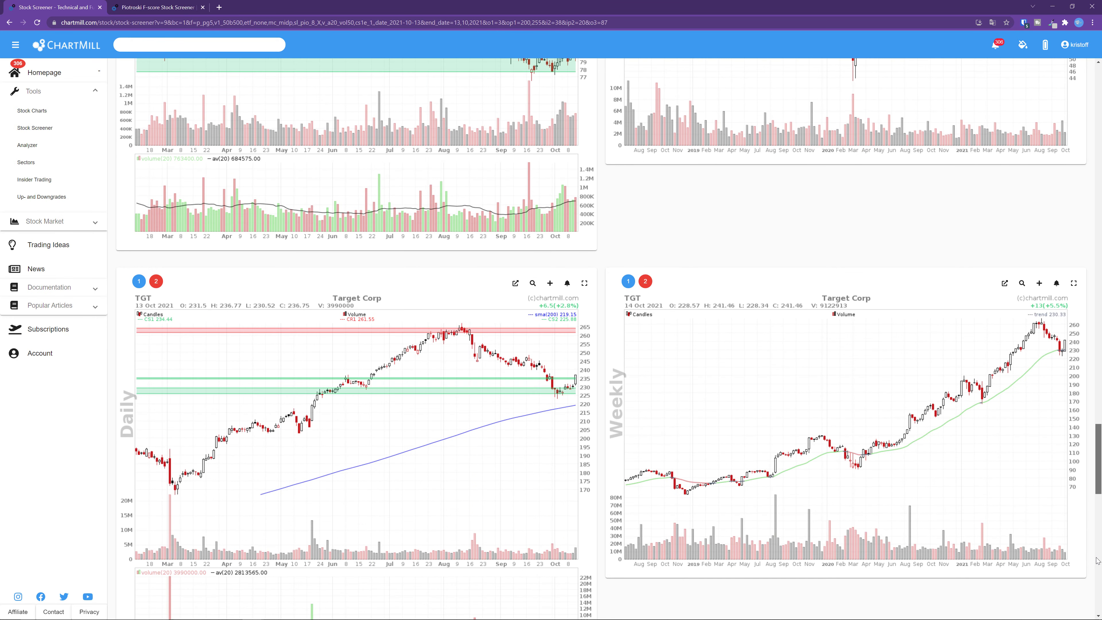
{"action": "scroll", "coordinate": [1099, 571], "scroll_direction": "down", "scroll_amount": 2}
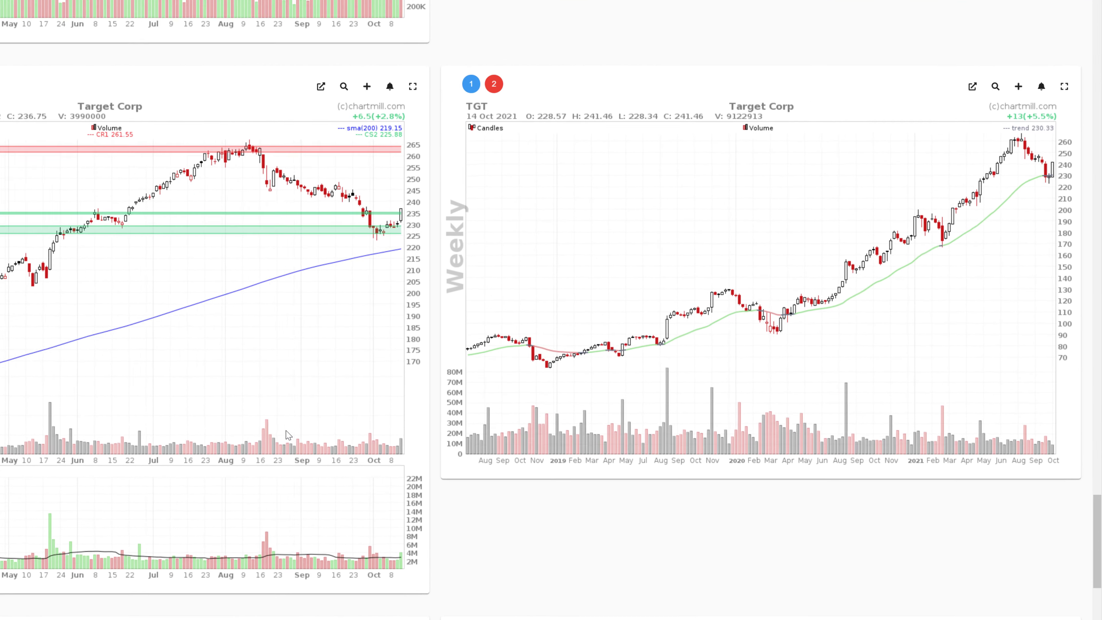
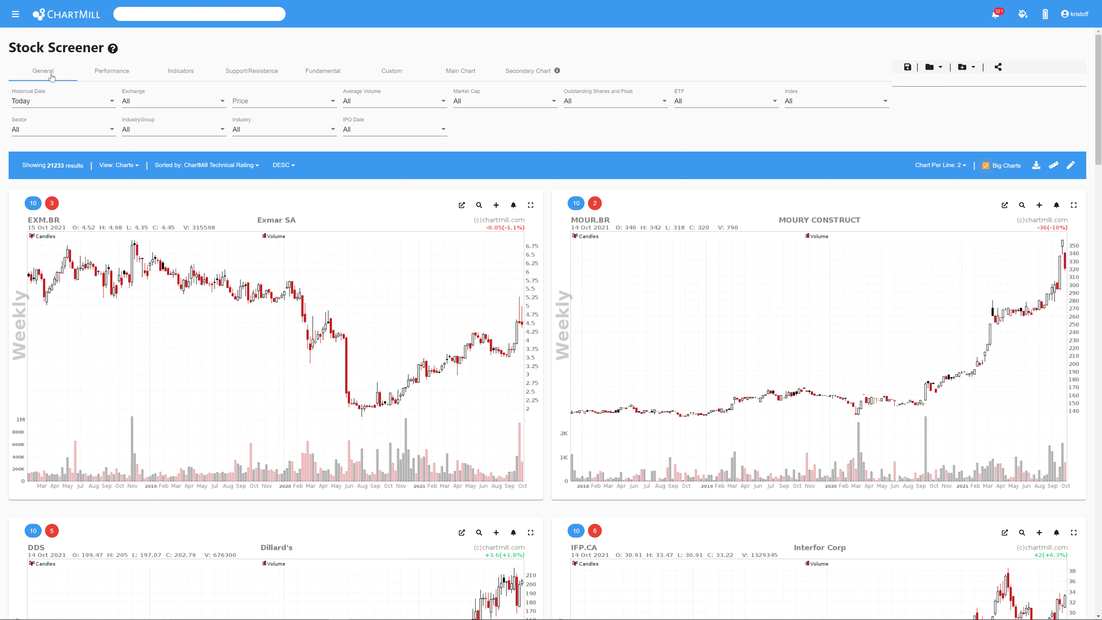
- Set the Price filter to Above 10 and the Average Volume filter to 50 SMA > 500K
{"action": "left_click", "coordinate": [221, 104]}
{"action": "left_click", "coordinate": [183, 109]}
{"action": "left_click", "coordinate": [313, 104]}
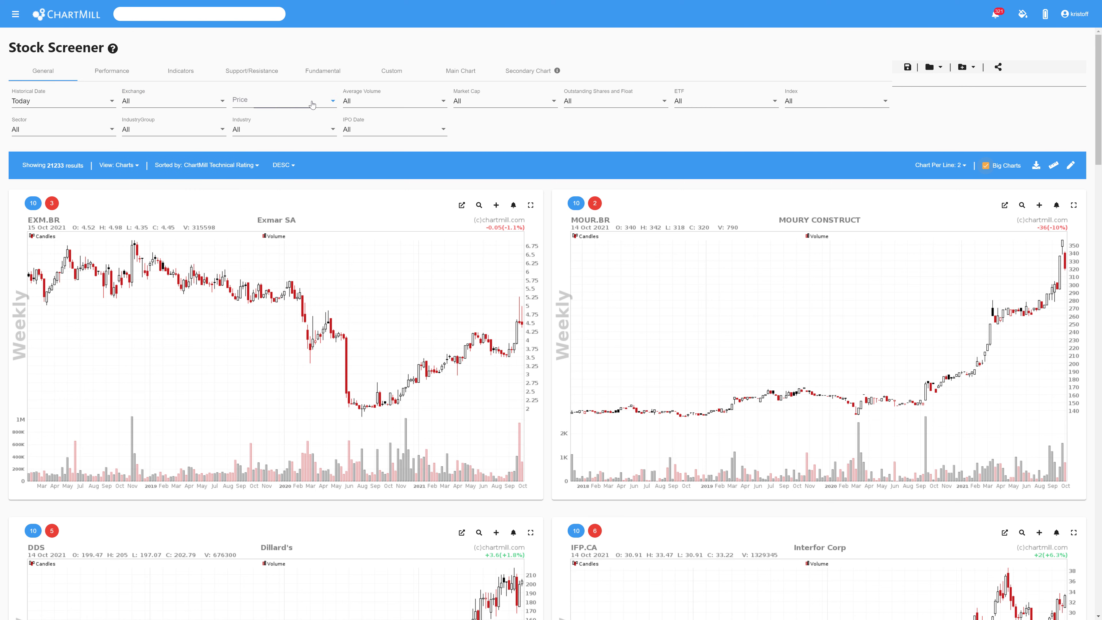
{"action": "left_click", "coordinate": [225, 184]}
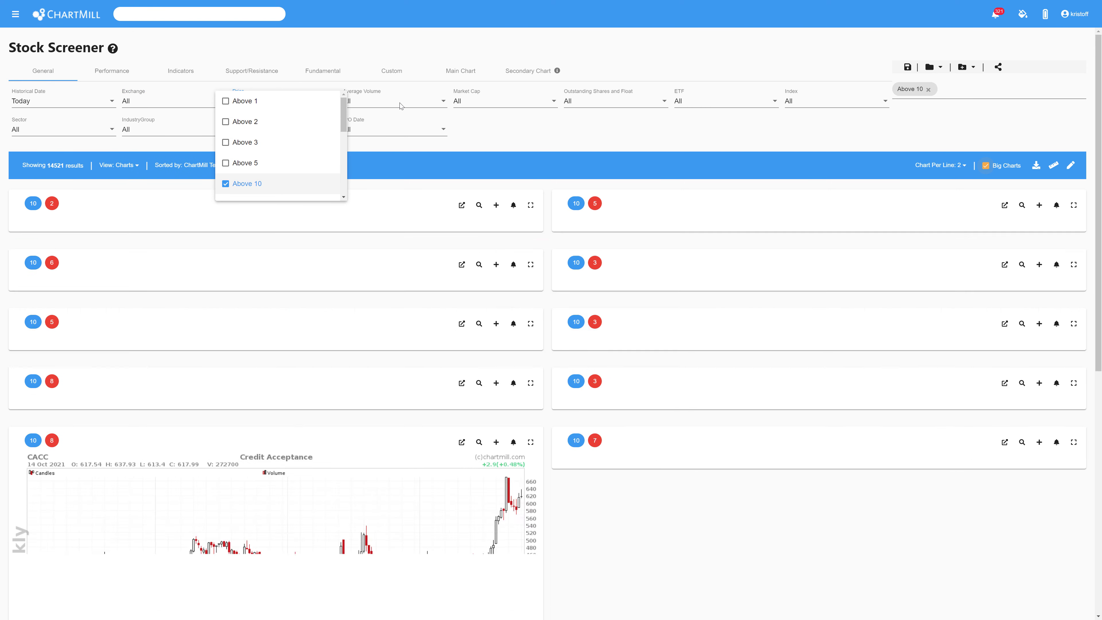
{"action": "left_click", "coordinate": [389, 119]}
{"action": "left_click", "coordinate": [397, 104]}
{"action": "left_click_drag", "start_coordinate": [451, 119], "coordinate": [451, 151]}
{"action": "left_click", "coordinate": [371, 137]}
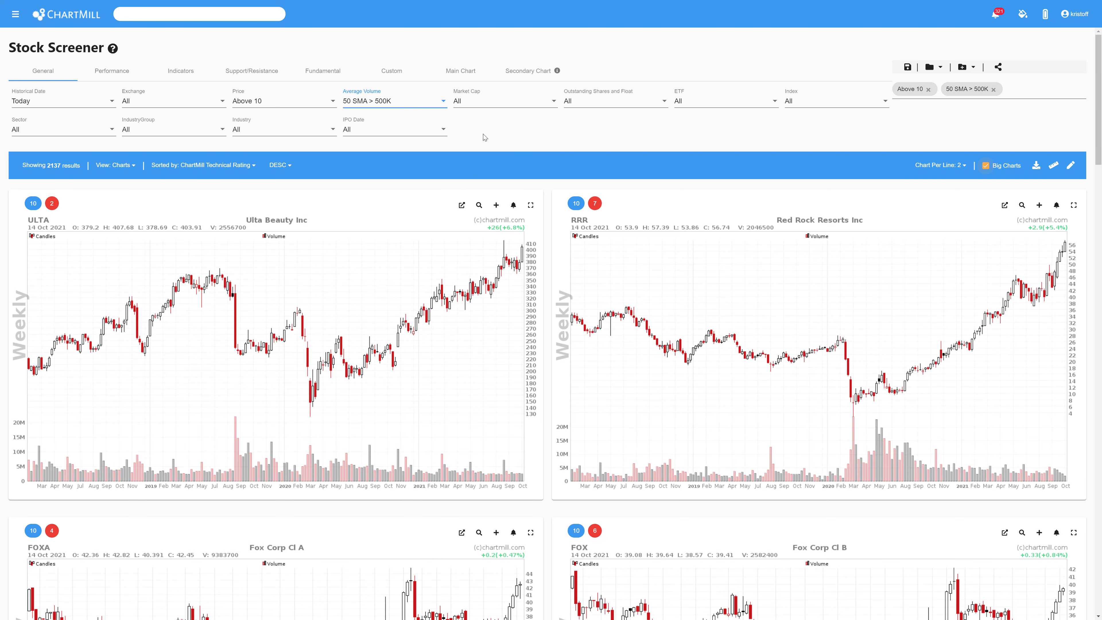
- Set the IPO Date filter to IPO in last 6 months and Market Cap to At least Small (300M+)
{"action": "left_click", "coordinate": [443, 131]}
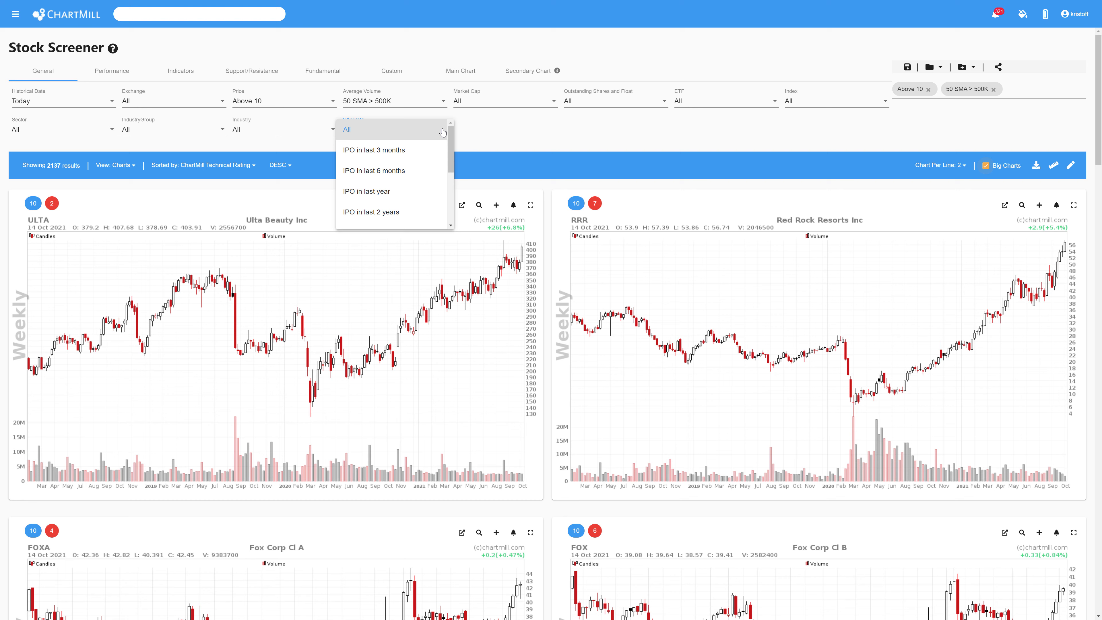
{"action": "left_click", "coordinate": [386, 171]}
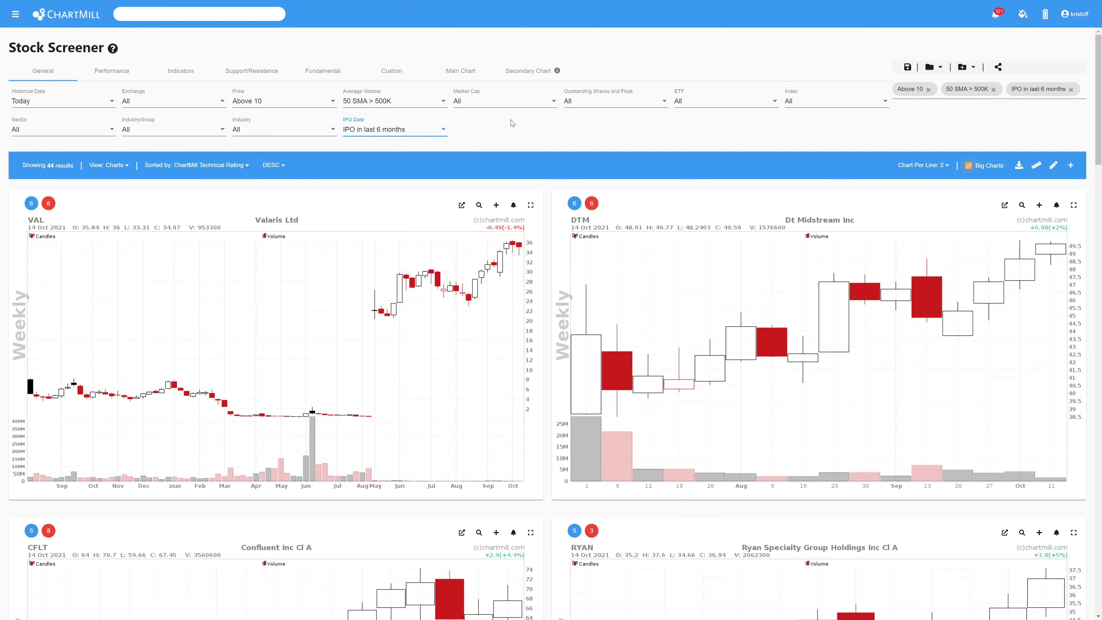
{"action": "left_click", "coordinate": [504, 104]}
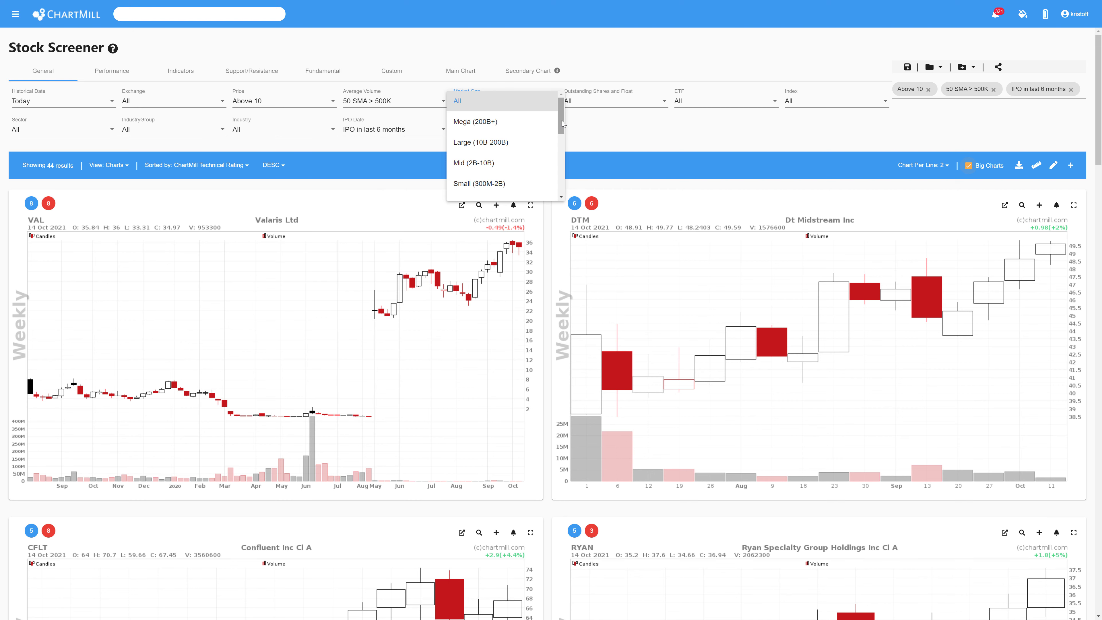
{"action": "scroll", "coordinate": [514, 177], "scroll_direction": "down", "scroll_amount": 5}
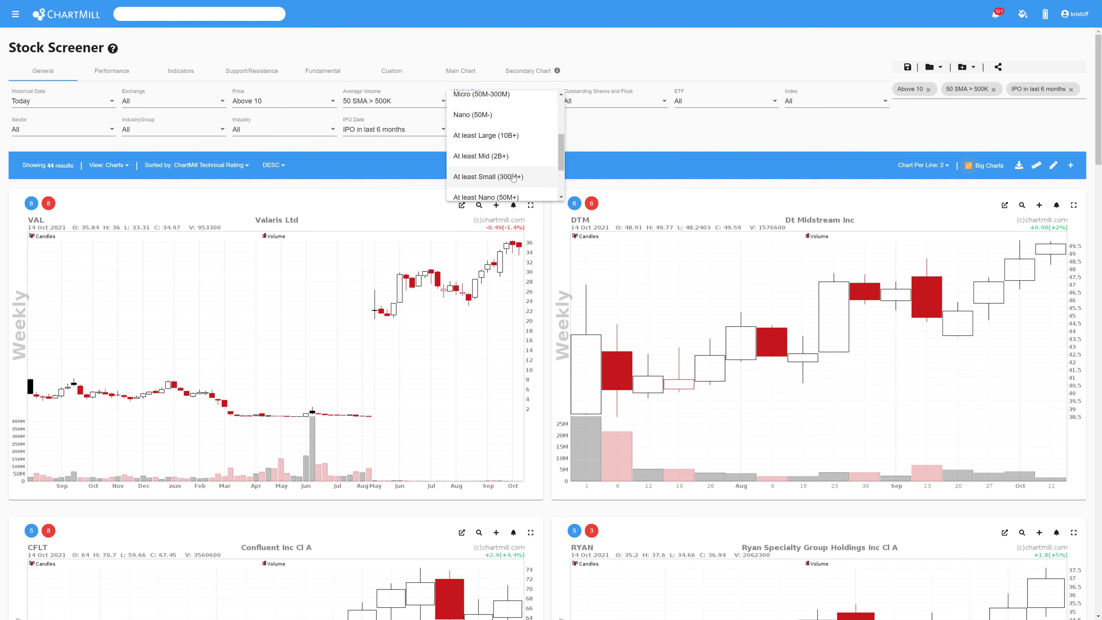
{"action": "left_click", "coordinate": [514, 177]}
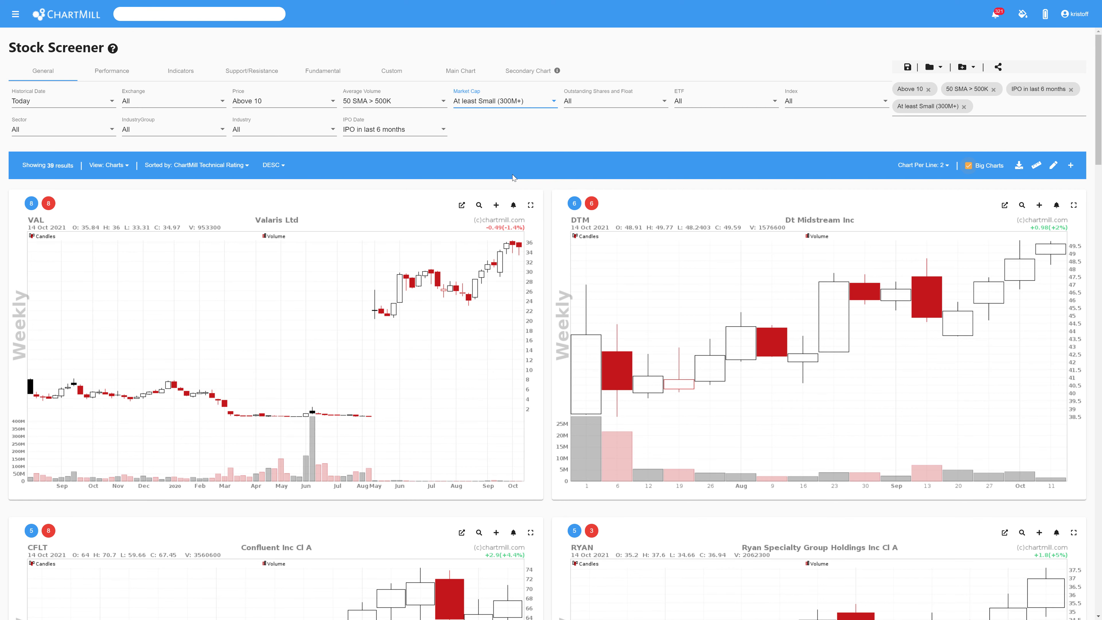
- Set the Volume Increase indicator filter to Volume More Than Previous Volume
{"action": "left_click", "coordinate": [187, 74]}
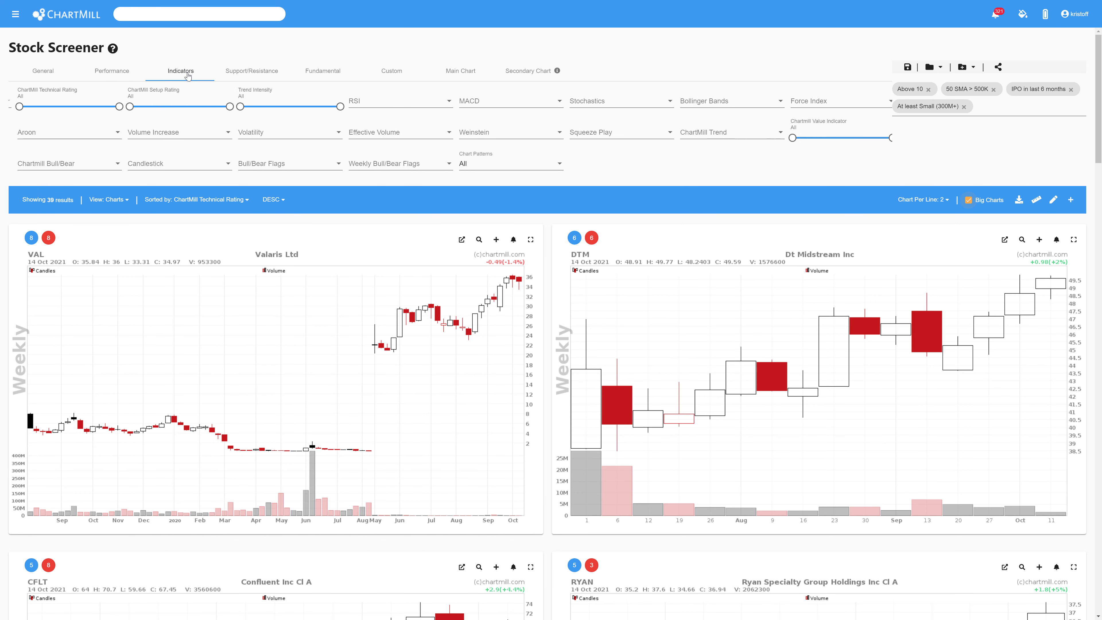
{"action": "left_click", "coordinate": [221, 134]}
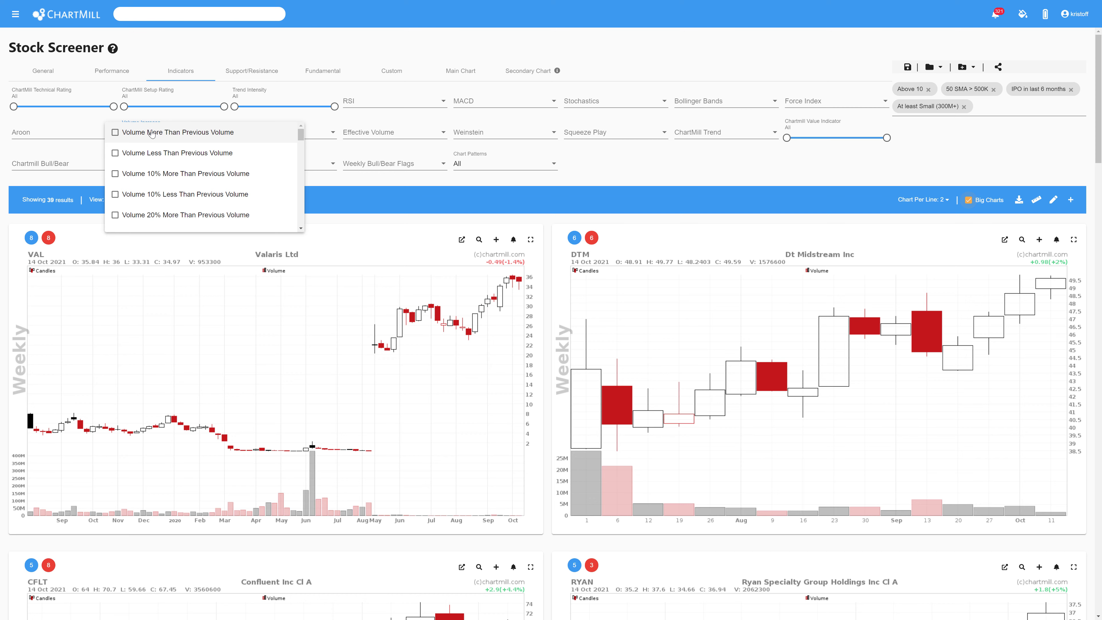
{"action": "left_click", "coordinate": [115, 134]}
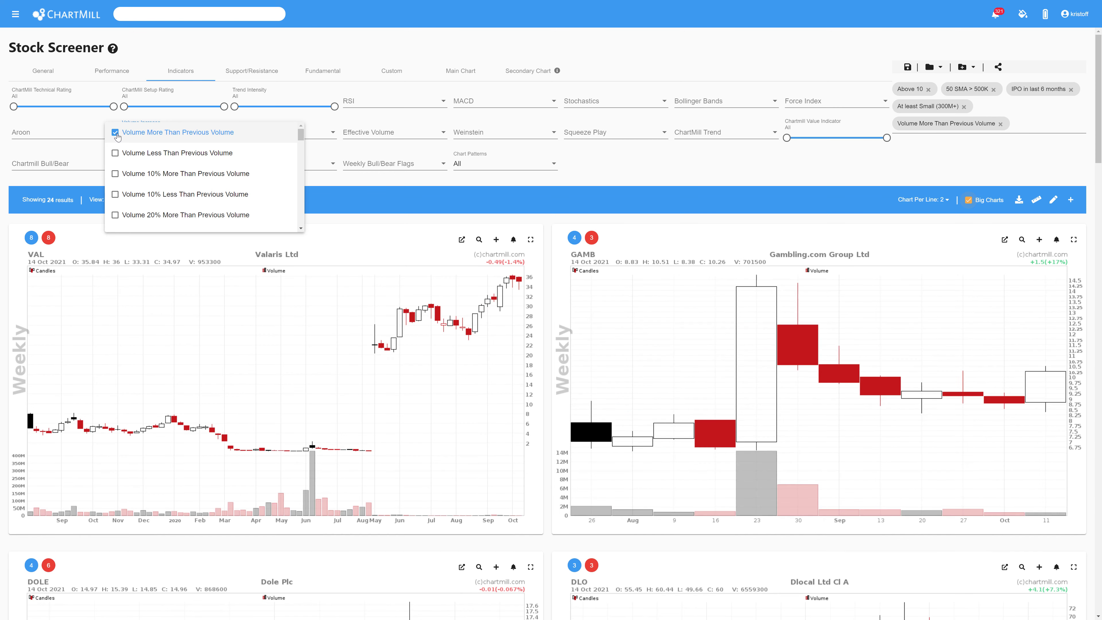
{"action": "left_click", "coordinate": [322, 180]}
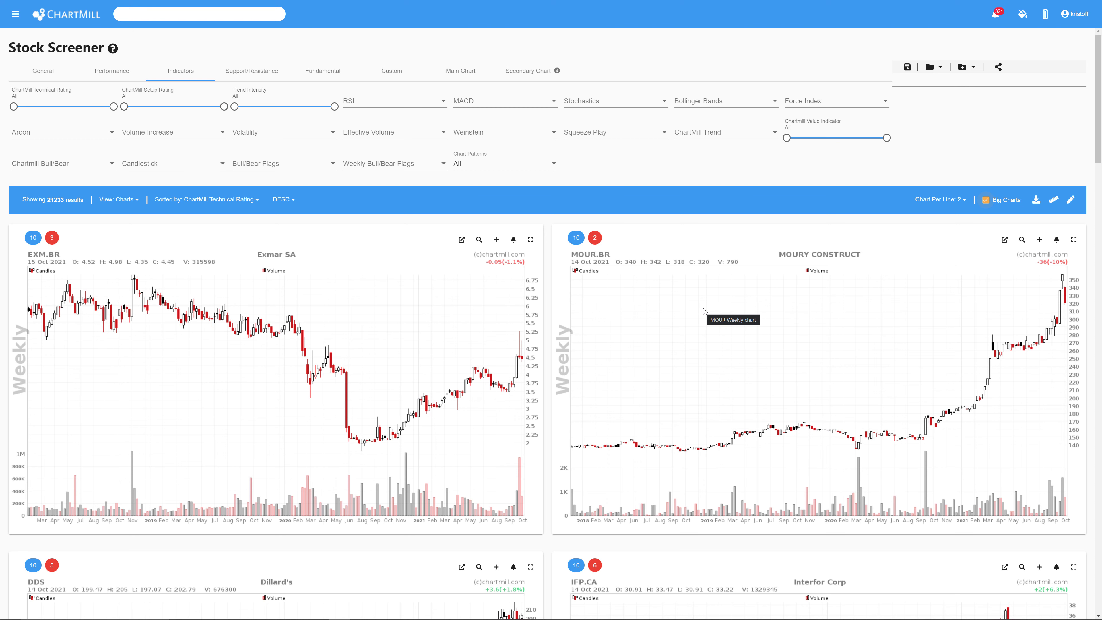
- Set the general Exchange filter to US Only
{"action": "left_click", "coordinate": [42, 72]}
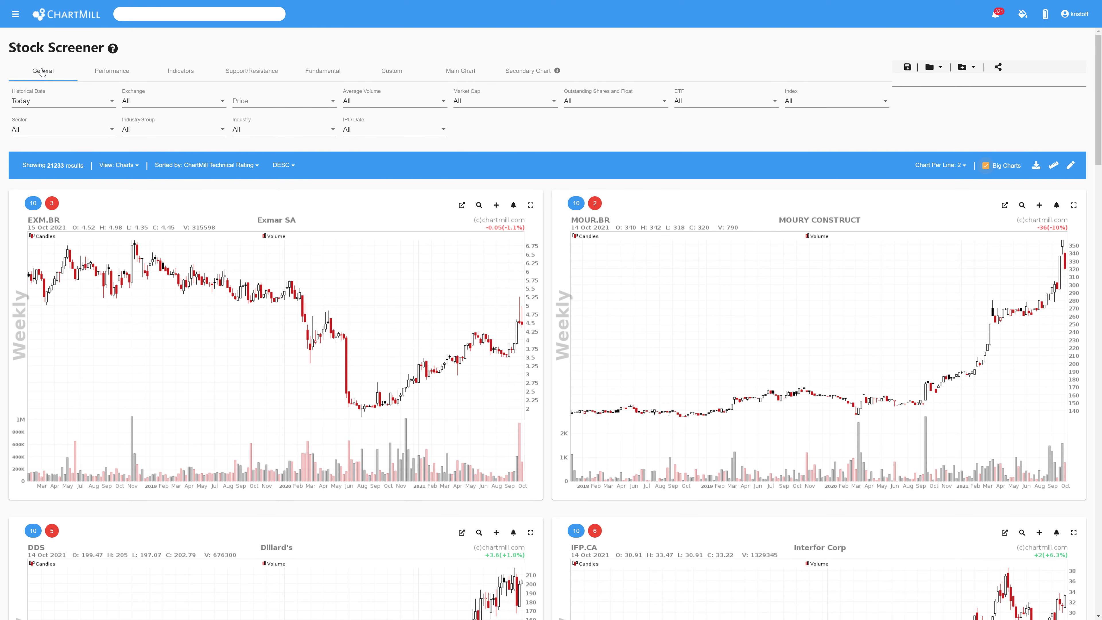
{"action": "left_click", "coordinate": [189, 105]}
{"action": "left_click", "coordinate": [150, 121]}
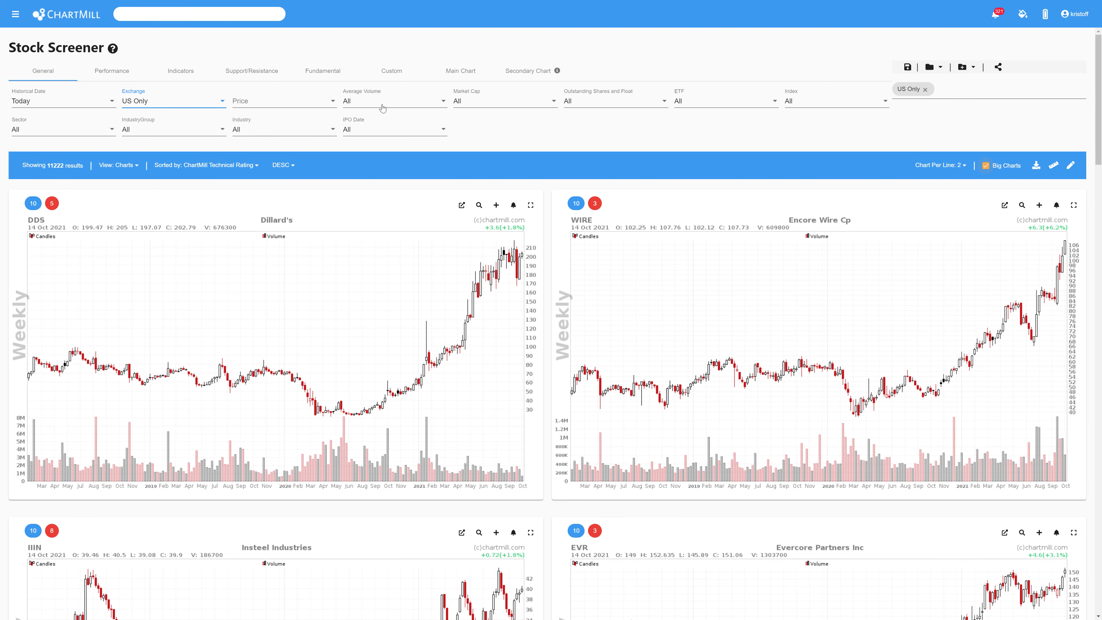
- Set the Price filter to Below 100
{"action": "left_click", "coordinate": [254, 104]}
{"action": "scroll", "coordinate": [337, 155], "scroll_direction": "down", "scroll_amount": 3}
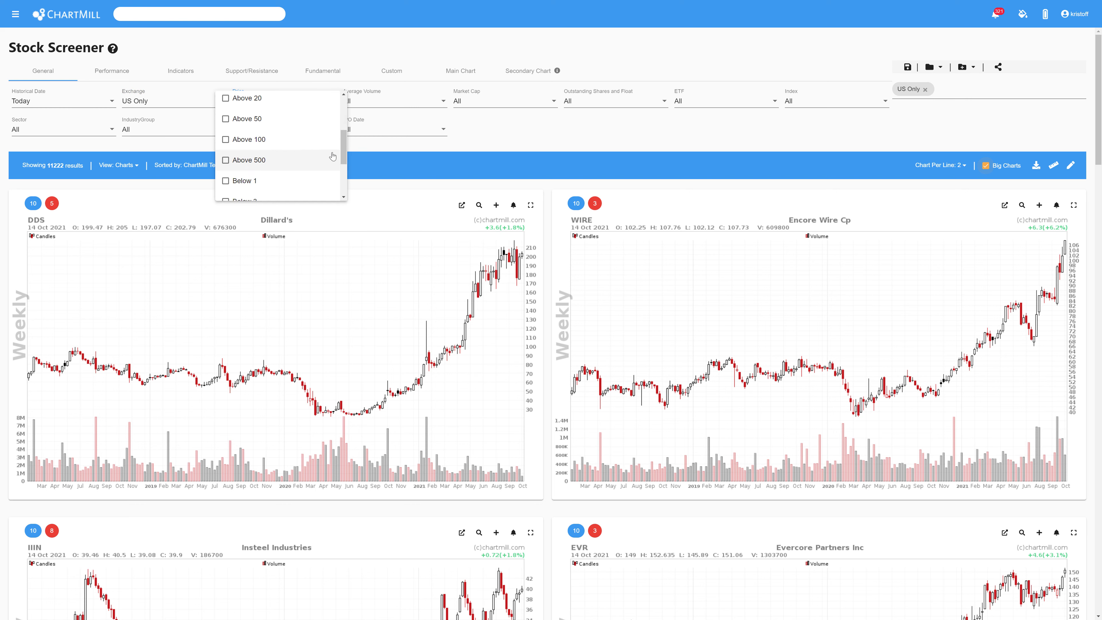
{"action": "left_click_drag", "start_coordinate": [344, 156], "coordinate": [345, 185]}
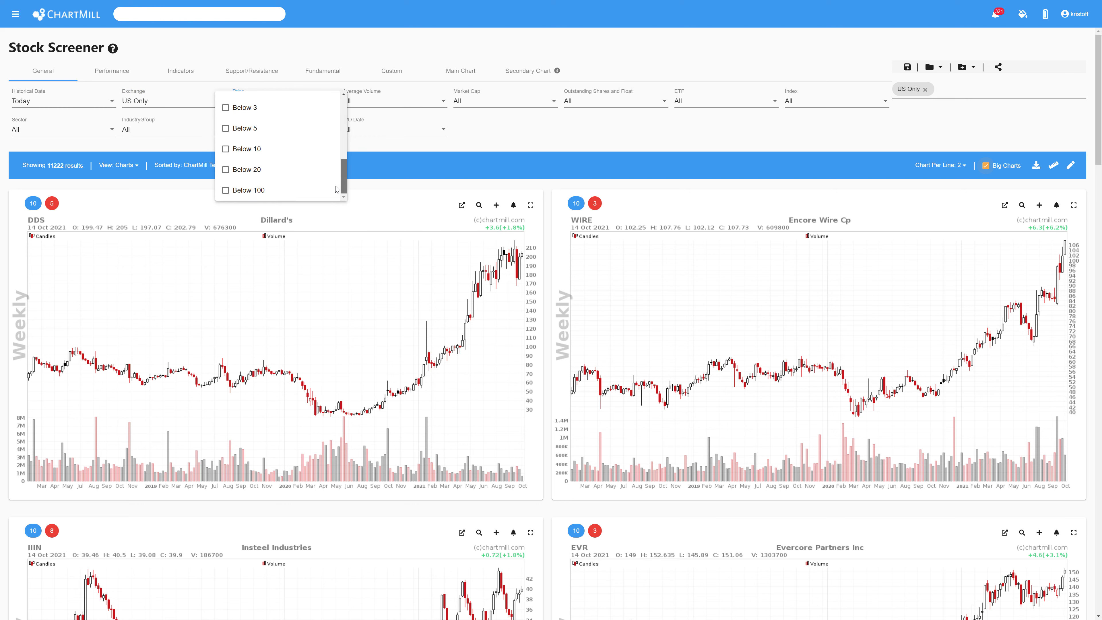
{"action": "left_click", "coordinate": [225, 192]}
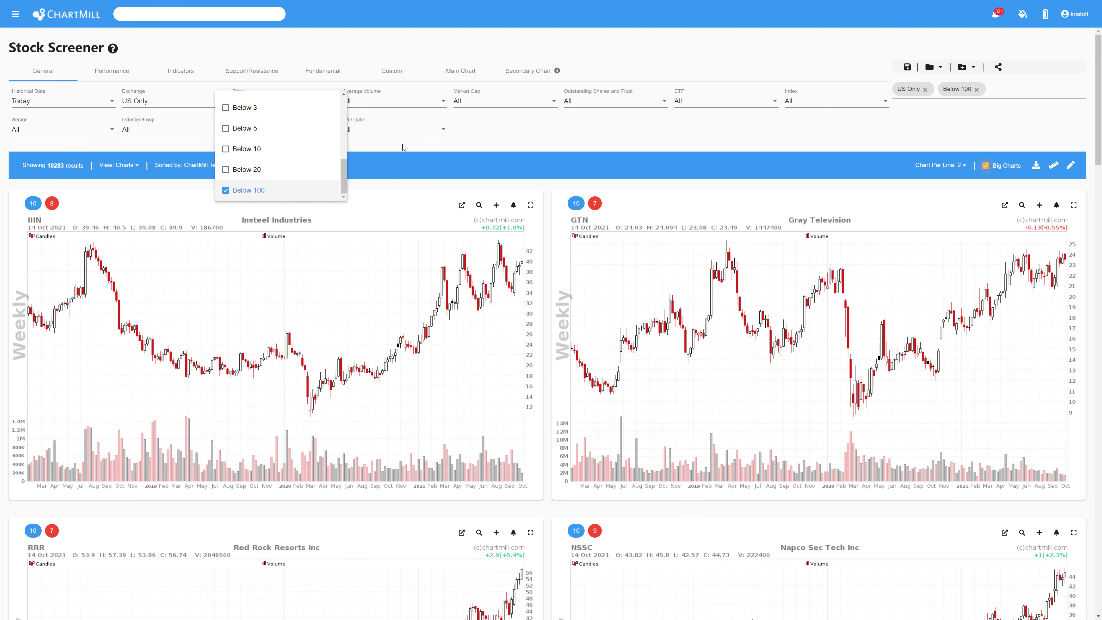
{"action": "left_click", "coordinate": [403, 145]}
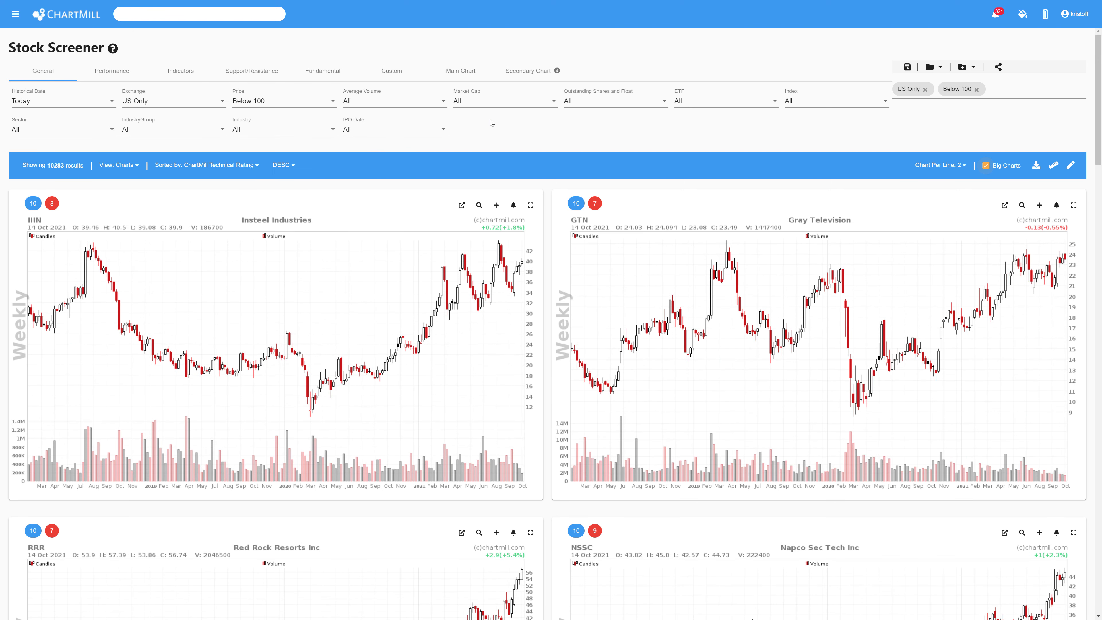
- Set the Outstanding Shares and Float filter to OS > 100M
{"action": "left_click", "coordinate": [593, 104]}
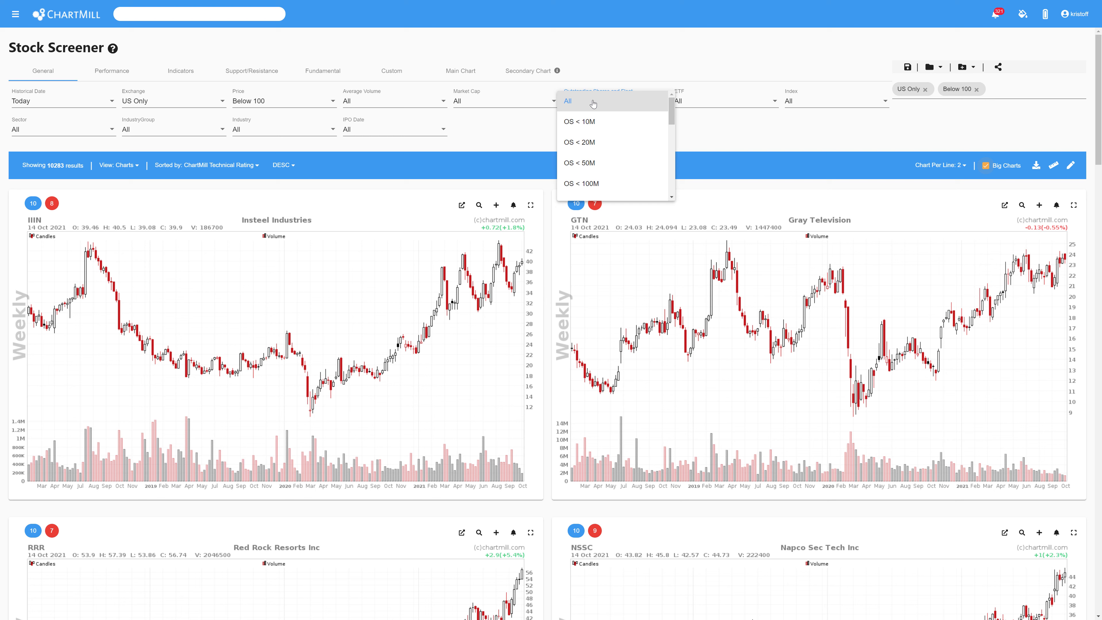
{"action": "left_click_drag", "start_coordinate": [672, 118], "coordinate": [671, 125]}
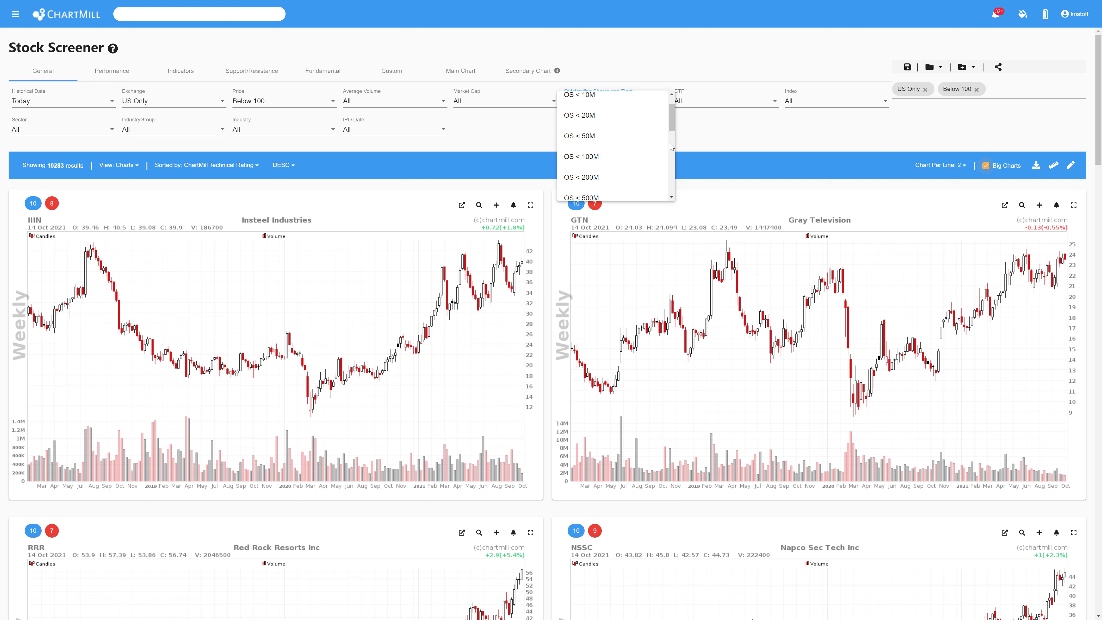
{"action": "left_click_drag", "start_coordinate": [671, 131], "coordinate": [674, 146]}
{"action": "left_click", "coordinate": [594, 156]}
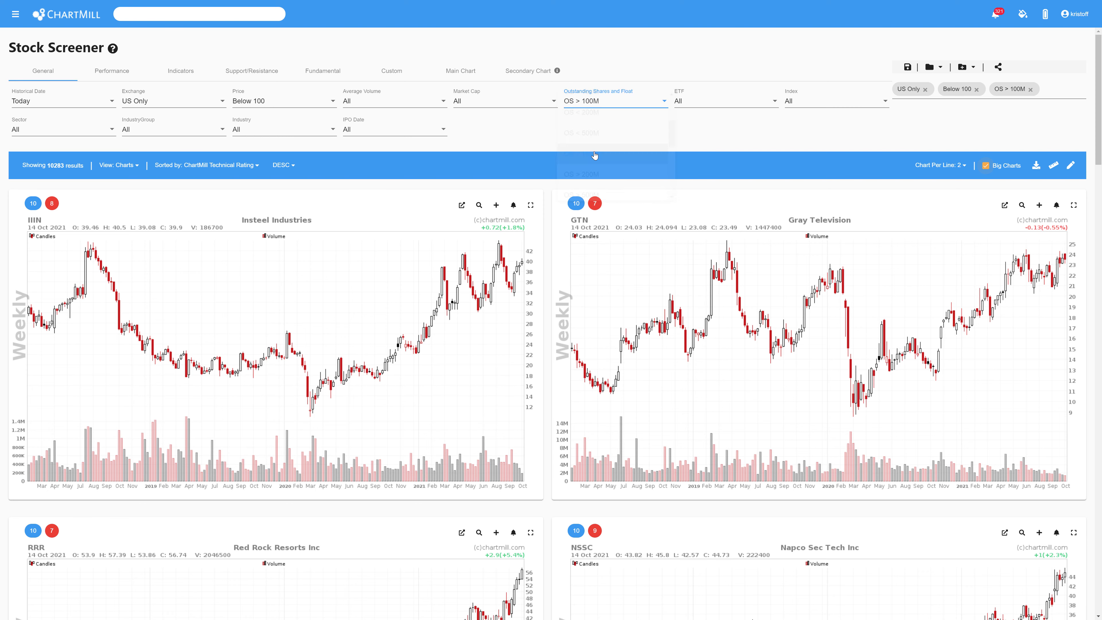
- Exclude funds by setting the ETF filter to No ETFs, and restrict the Index filter to the S&P 500 Index
{"action": "left_click", "coordinate": [731, 104]}
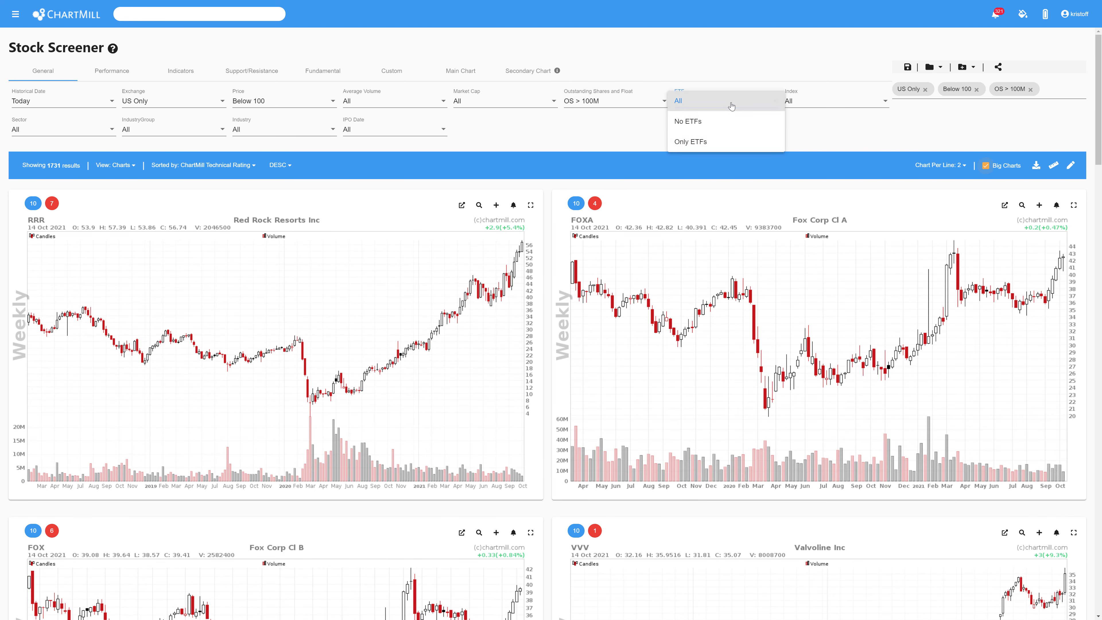
{"action": "left_click", "coordinate": [693, 124]}
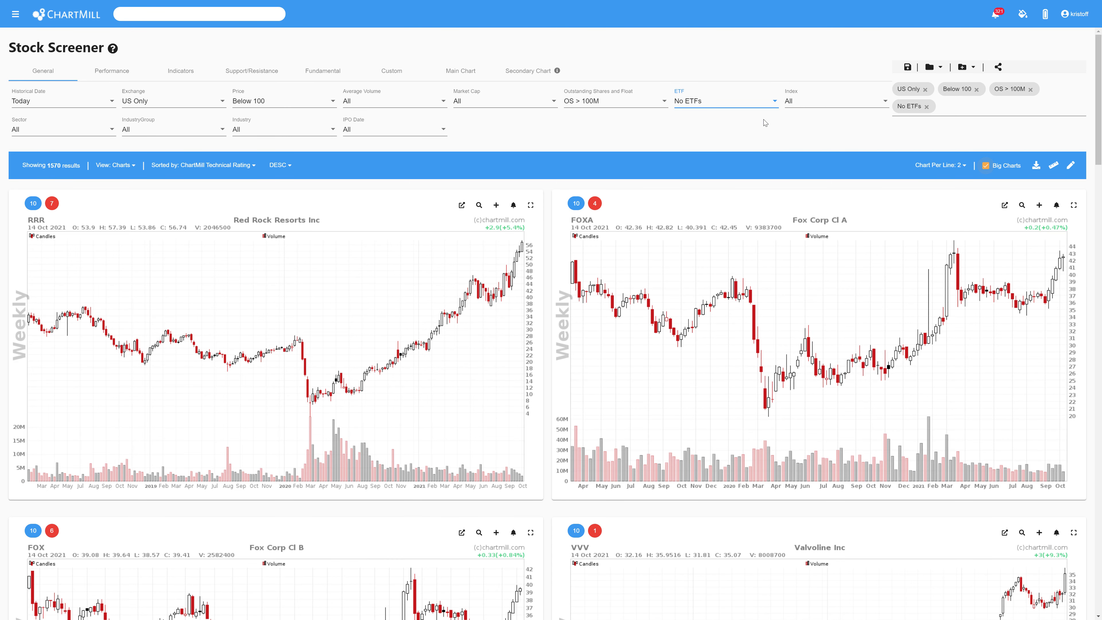
{"action": "left_click", "coordinate": [800, 104]}
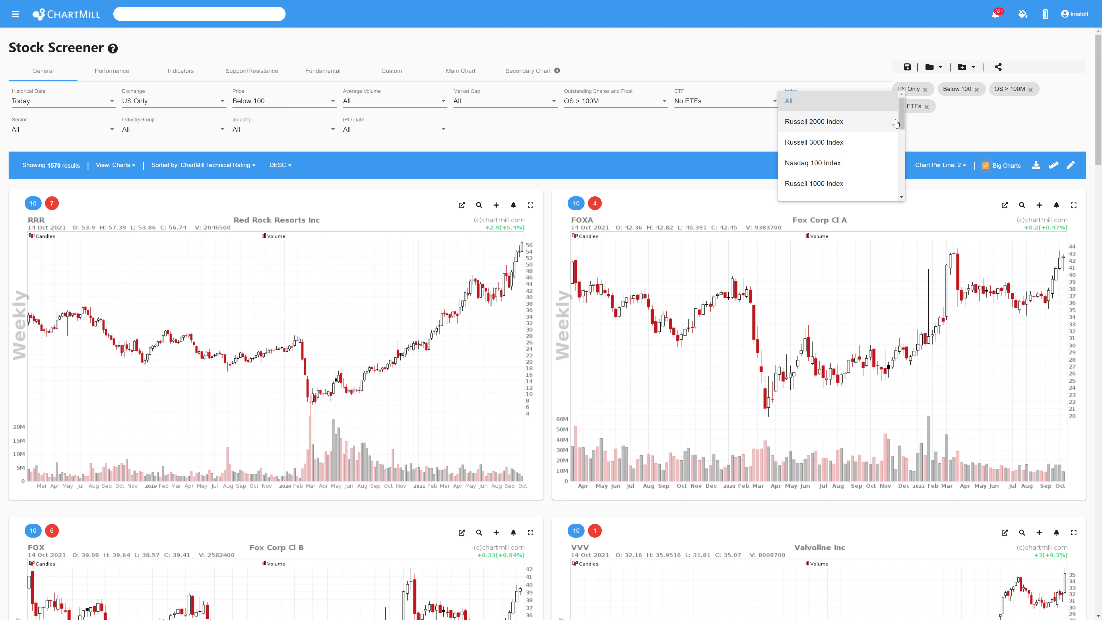
{"action": "left_click_drag", "start_coordinate": [900, 120], "coordinate": [901, 130]}
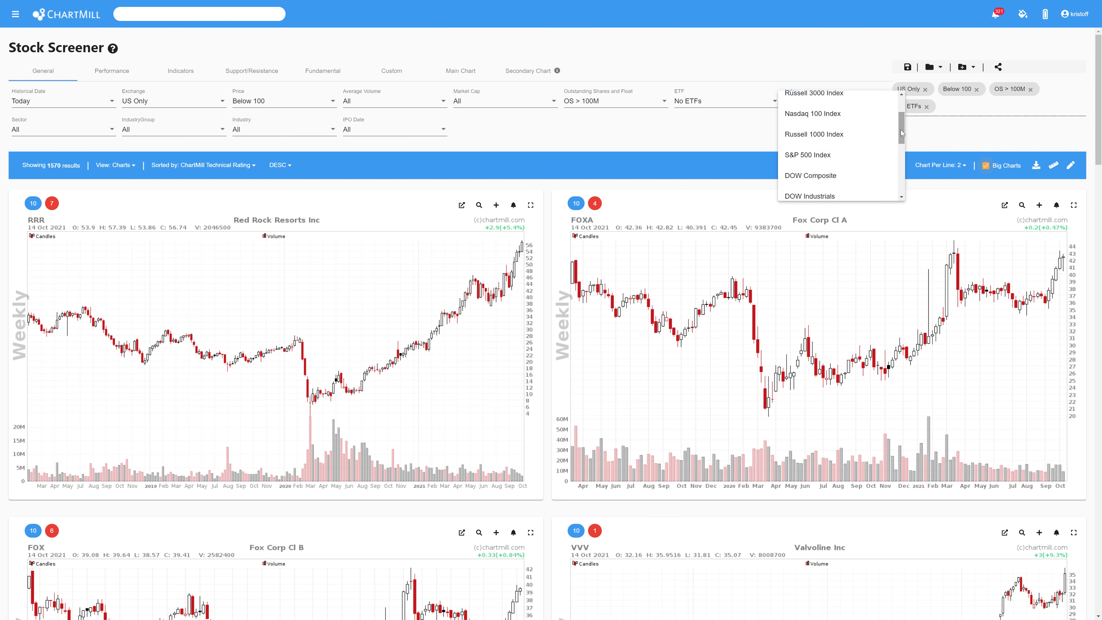
{"action": "left_click", "coordinate": [809, 153]}
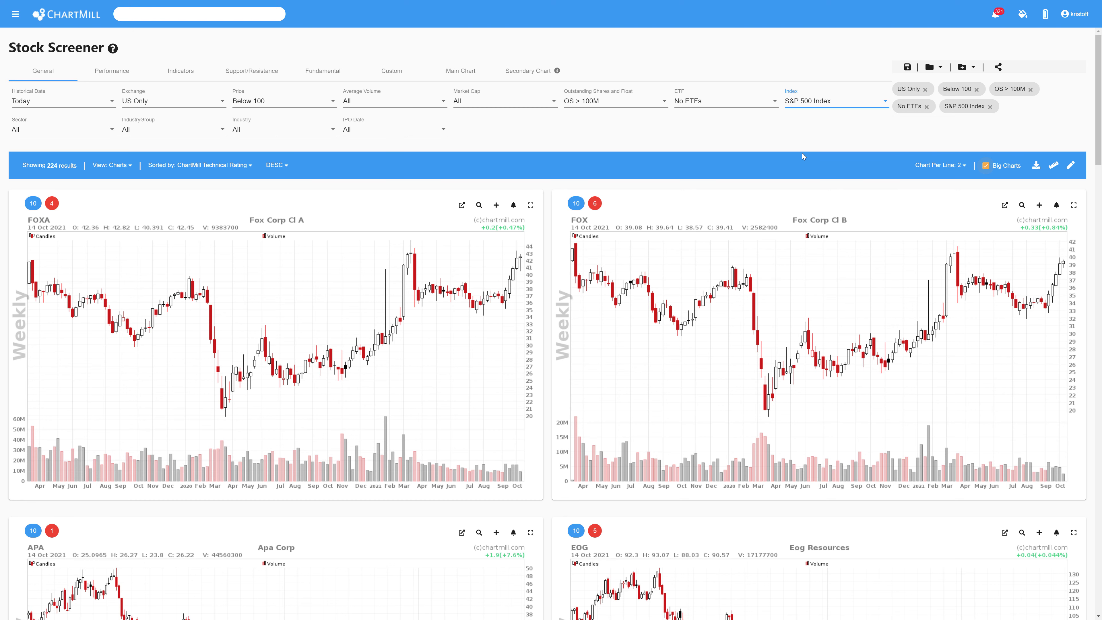
- Set the Price VS SMA performance filter to Price Above SMA(200)
{"action": "left_click", "coordinate": [106, 71]}
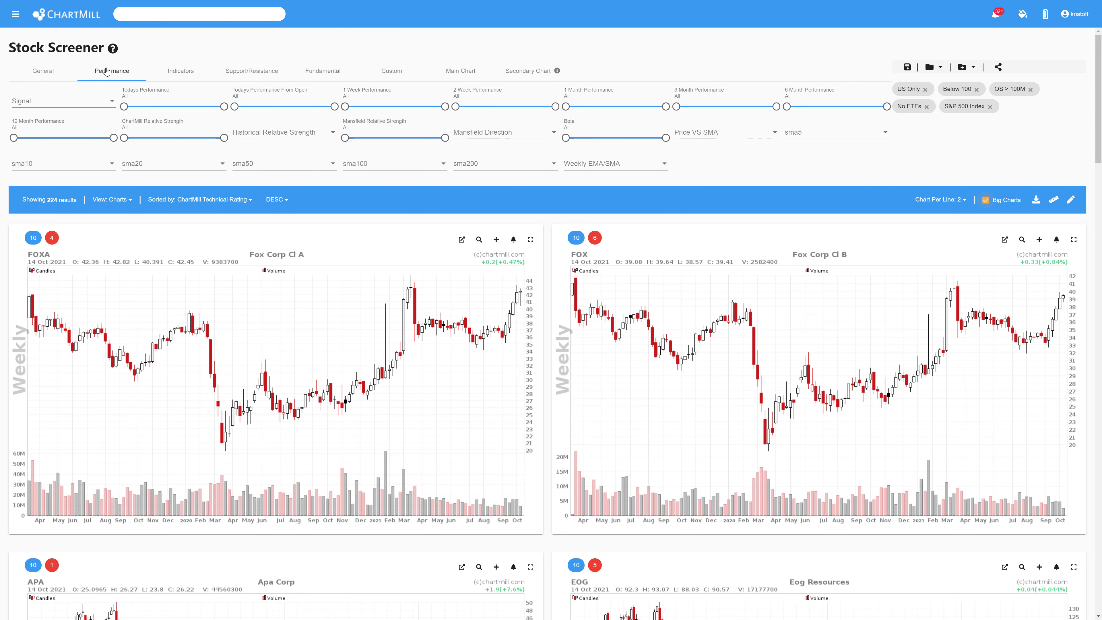
{"action": "left_click", "coordinate": [740, 134]}
{"action": "left_click_drag", "start_coordinate": [827, 142], "coordinate": [826, 201]}
{"action": "scroll", "coordinate": [786, 200], "scroll_direction": "down", "scroll_amount": 5}
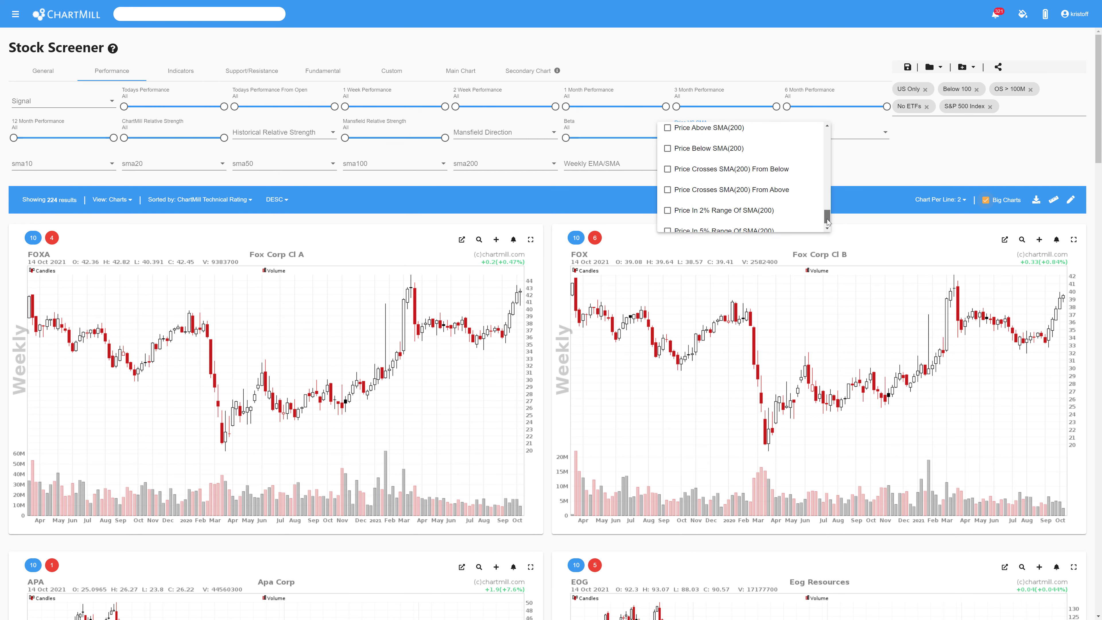
{"action": "left_click", "coordinate": [711, 144]}
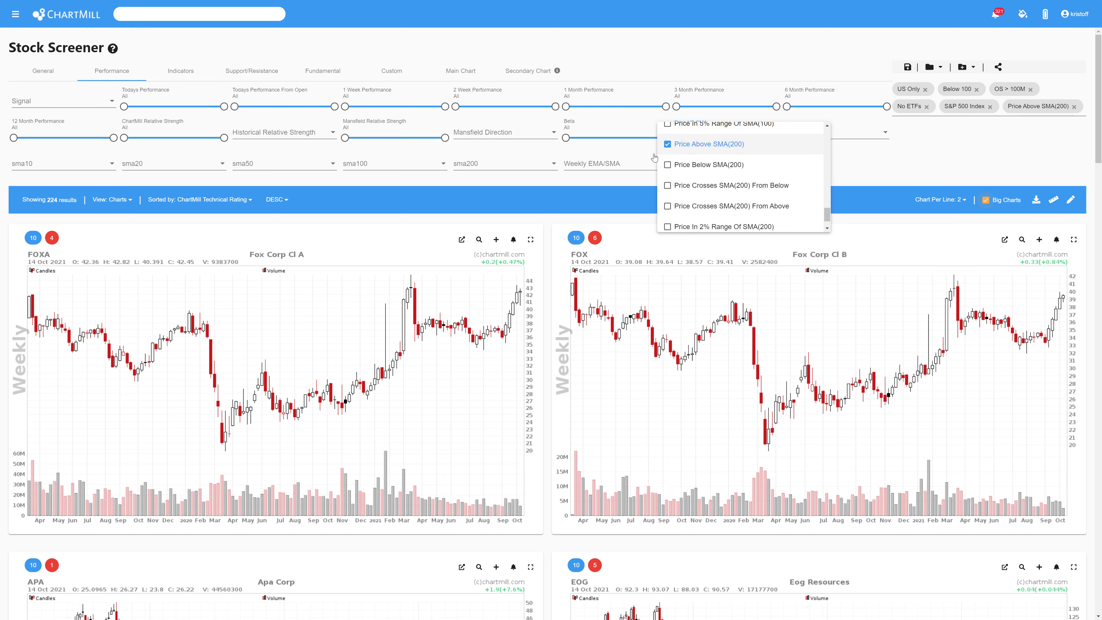
{"action": "left_click", "coordinate": [641, 180]}
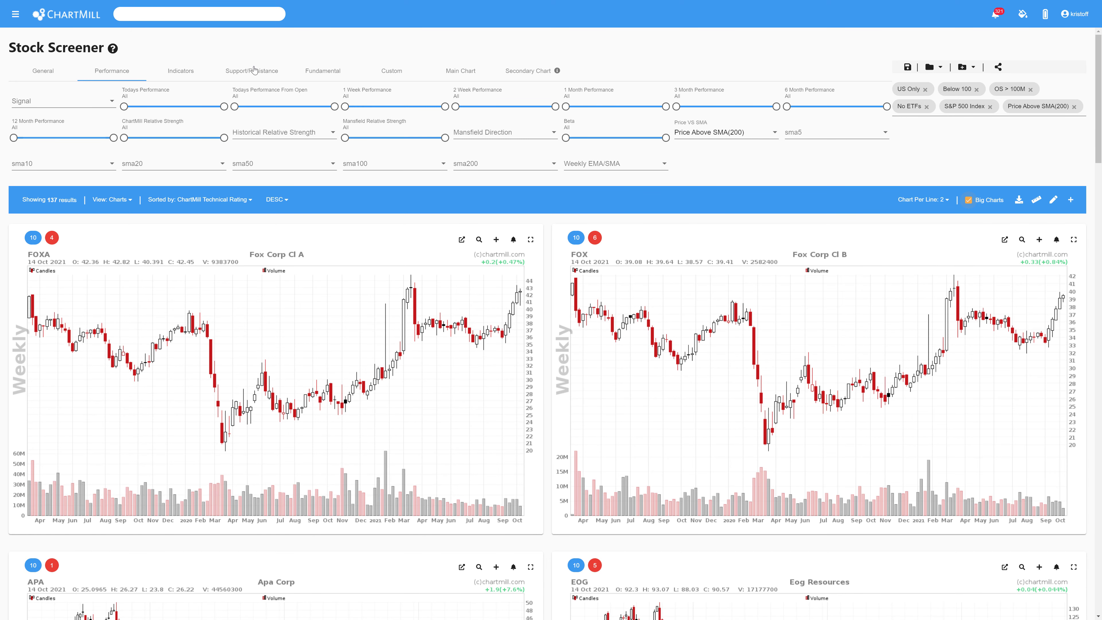
- Set the MACD indicator filter to MACD(12,26,9) Rising
{"action": "left_click", "coordinate": [191, 75]}
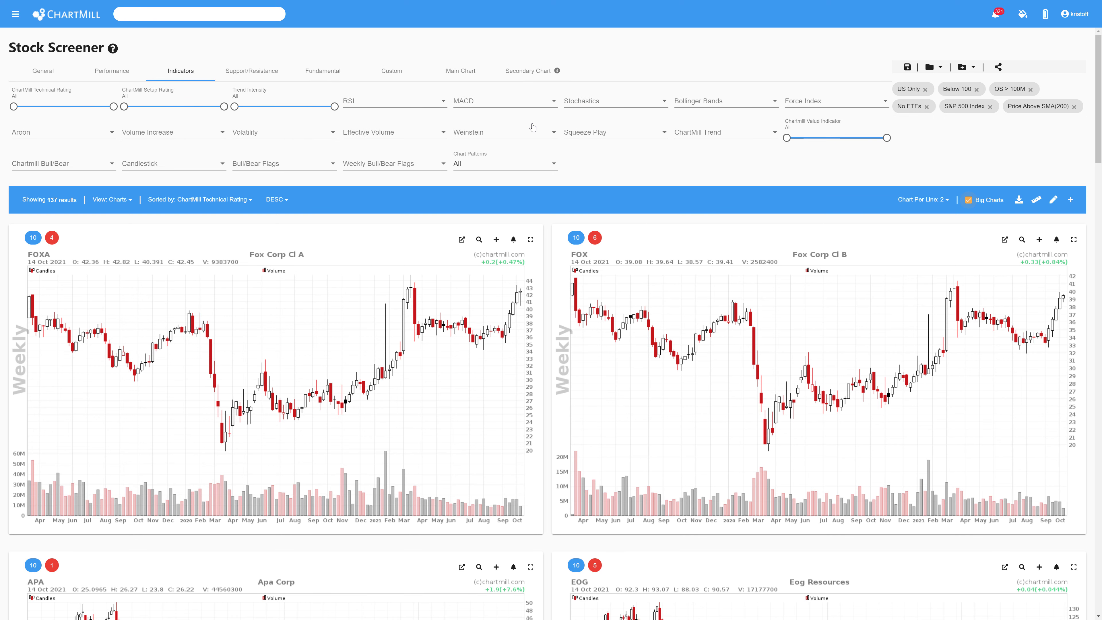
{"action": "left_click", "coordinate": [555, 102]}
{"action": "left_click", "coordinate": [447, 102]}
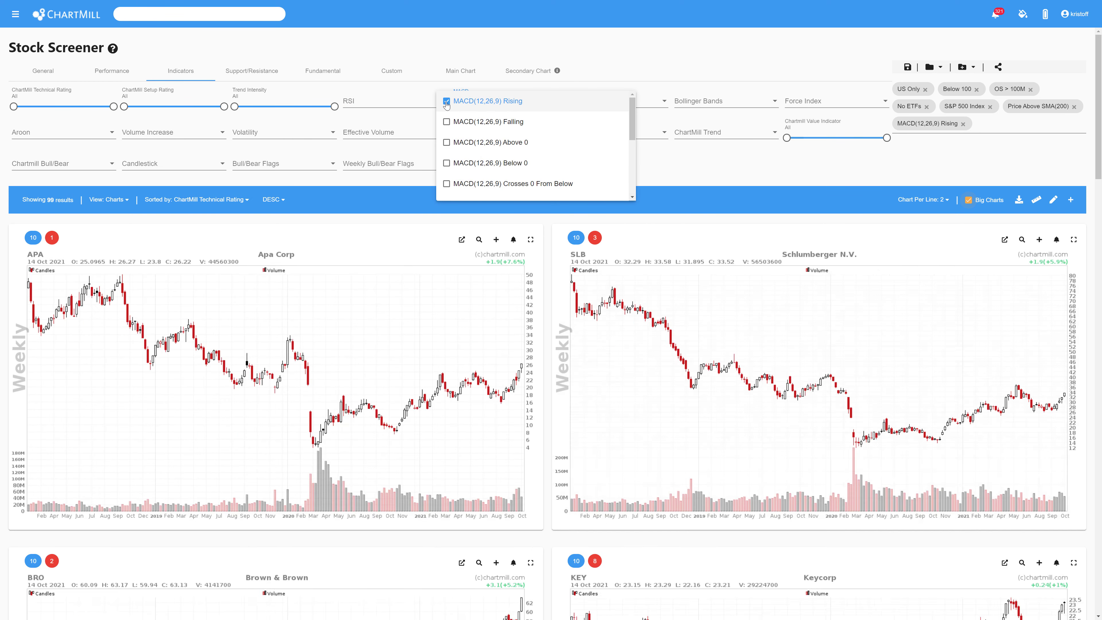
{"action": "left_click", "coordinate": [680, 161]}
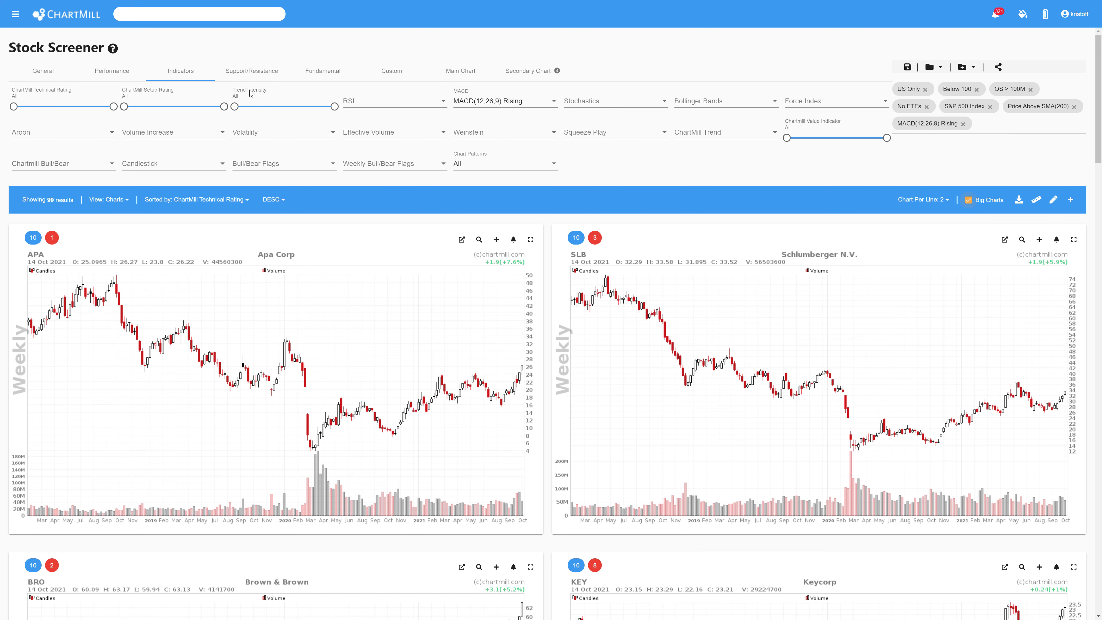
- Set the Horizontal Resistance HR1 filter to current 2% from HR1
{"action": "left_click", "coordinate": [239, 73]}
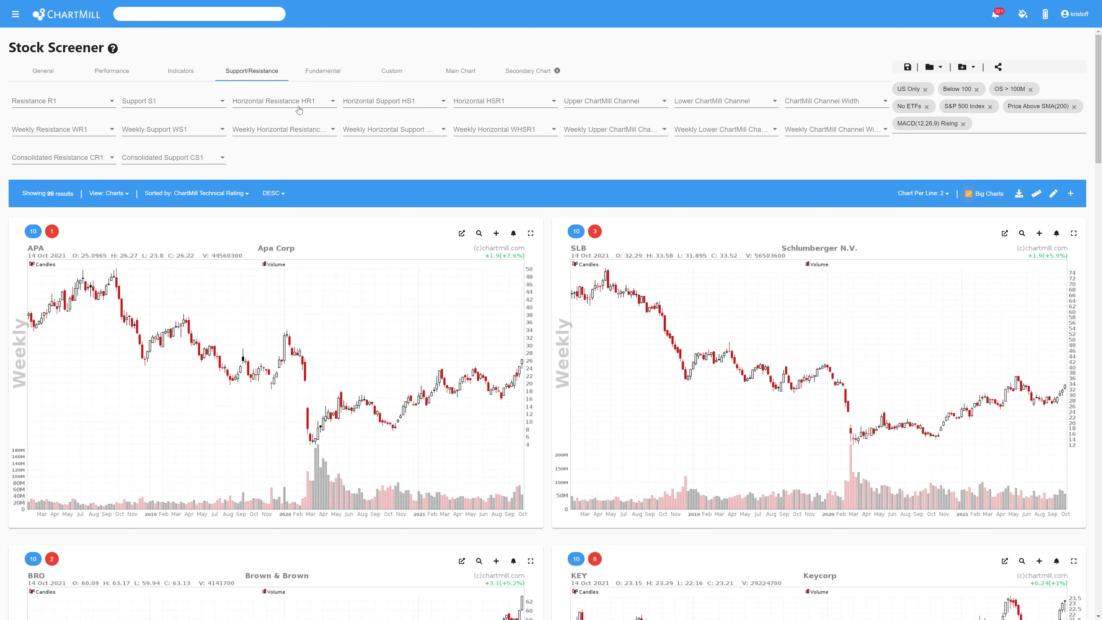
{"action": "left_click", "coordinate": [333, 104]}
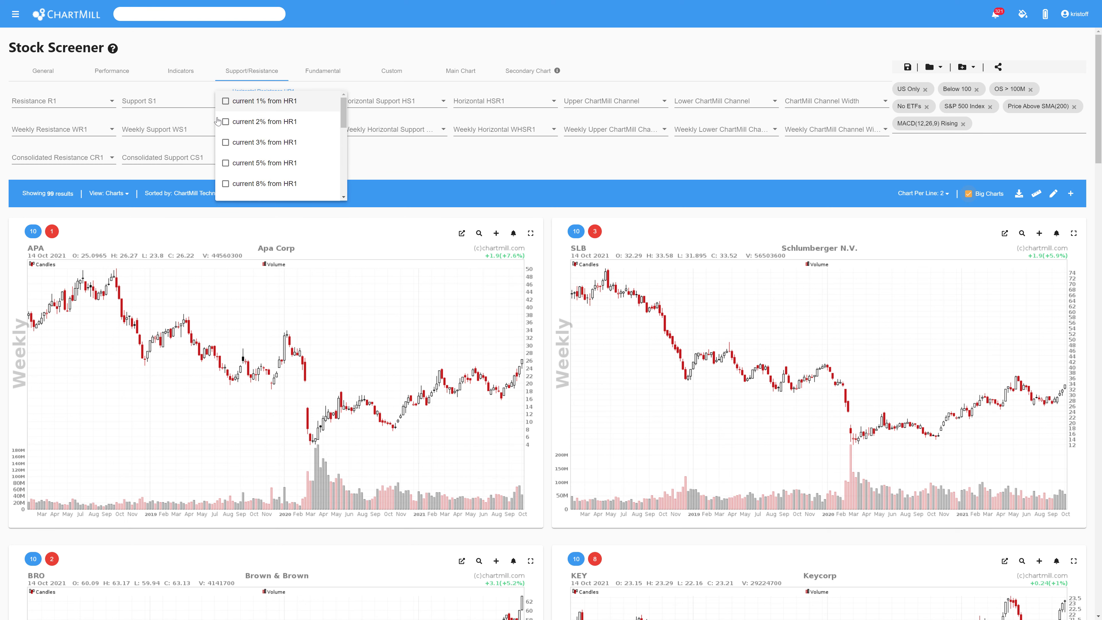
{"action": "left_click", "coordinate": [225, 122]}
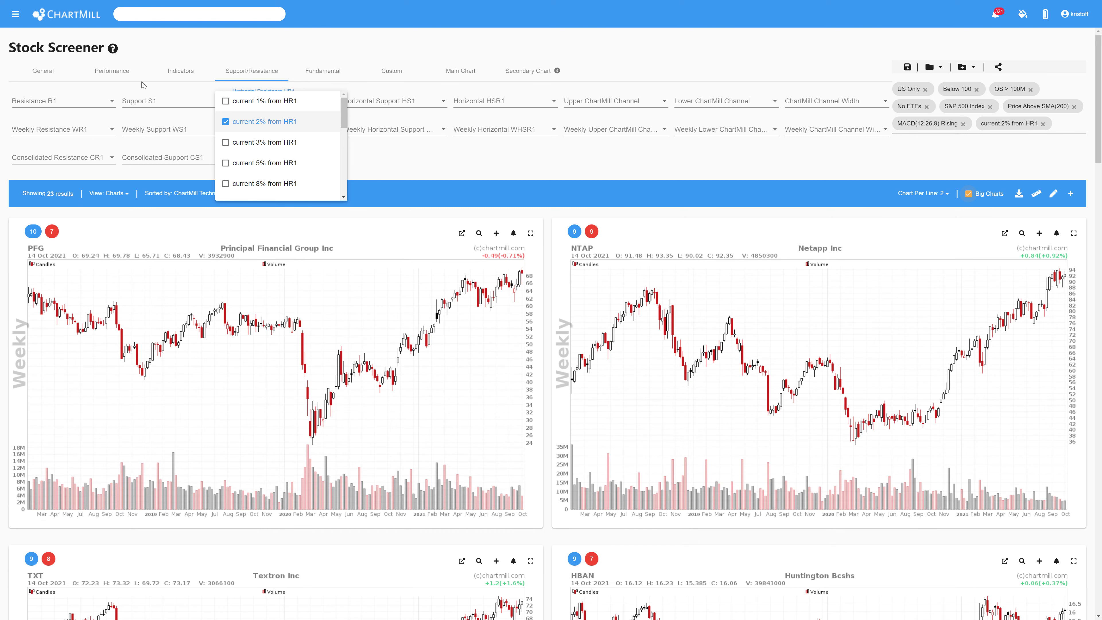
{"action": "left_click", "coordinate": [121, 76]}
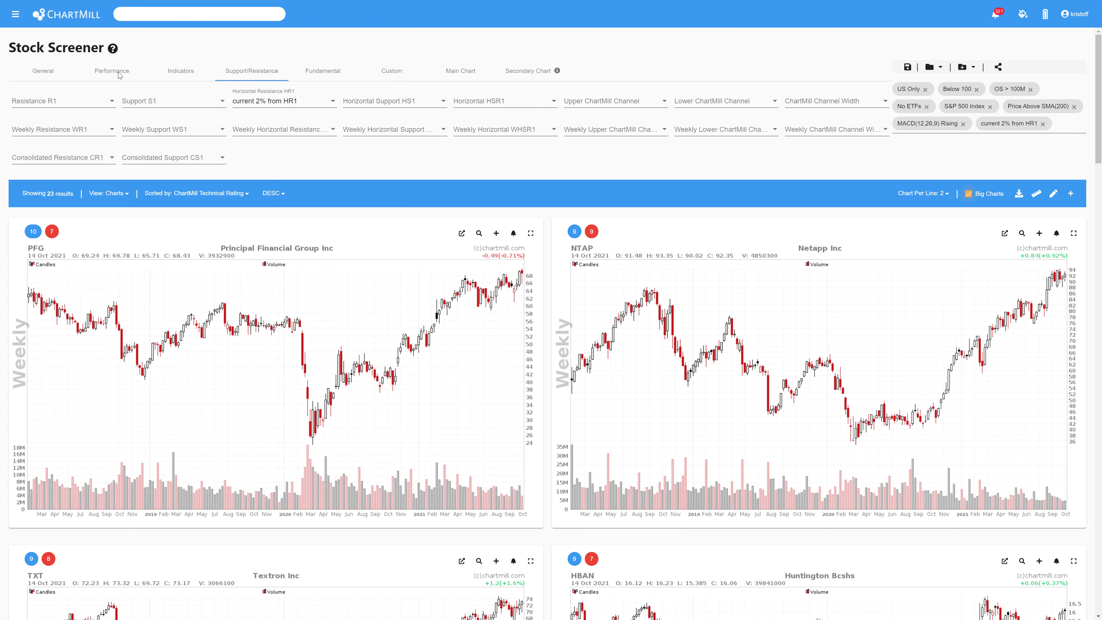
- Set the Signal performance filter to Within 5 % of 52 week high
{"action": "left_click", "coordinate": [118, 75]}
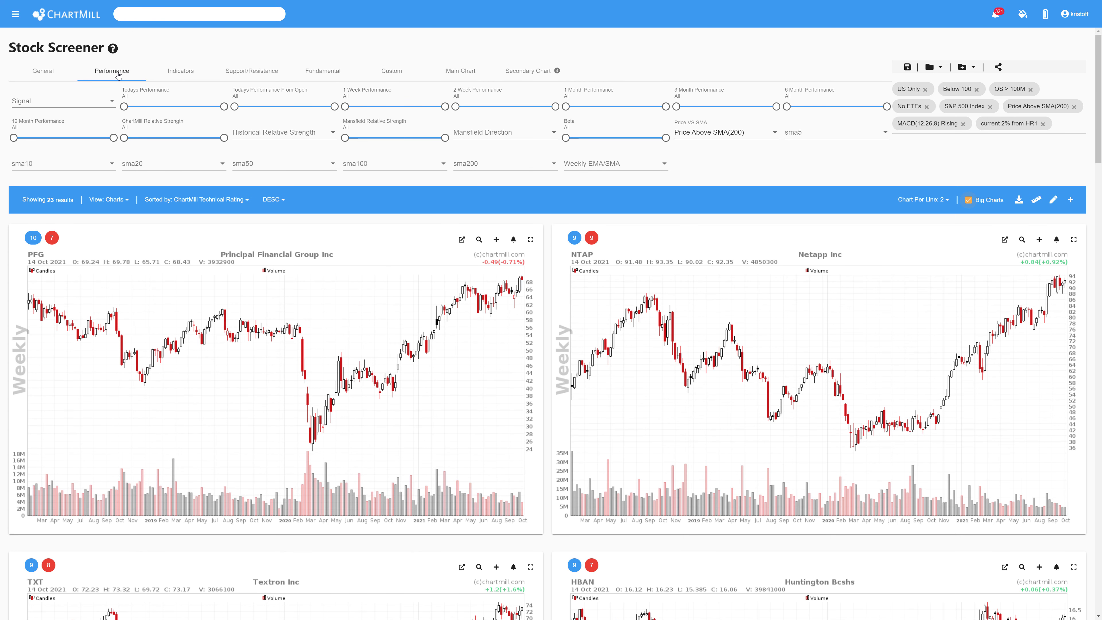
{"action": "left_click", "coordinate": [112, 103]}
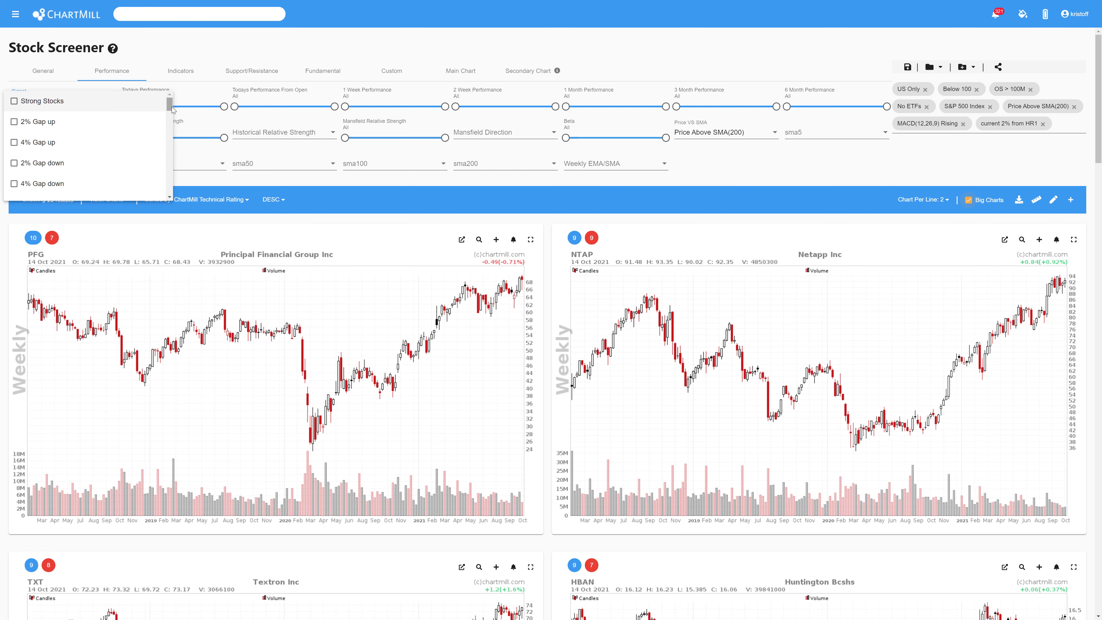
{"action": "left_click_drag", "start_coordinate": [170, 108], "coordinate": [168, 142]}
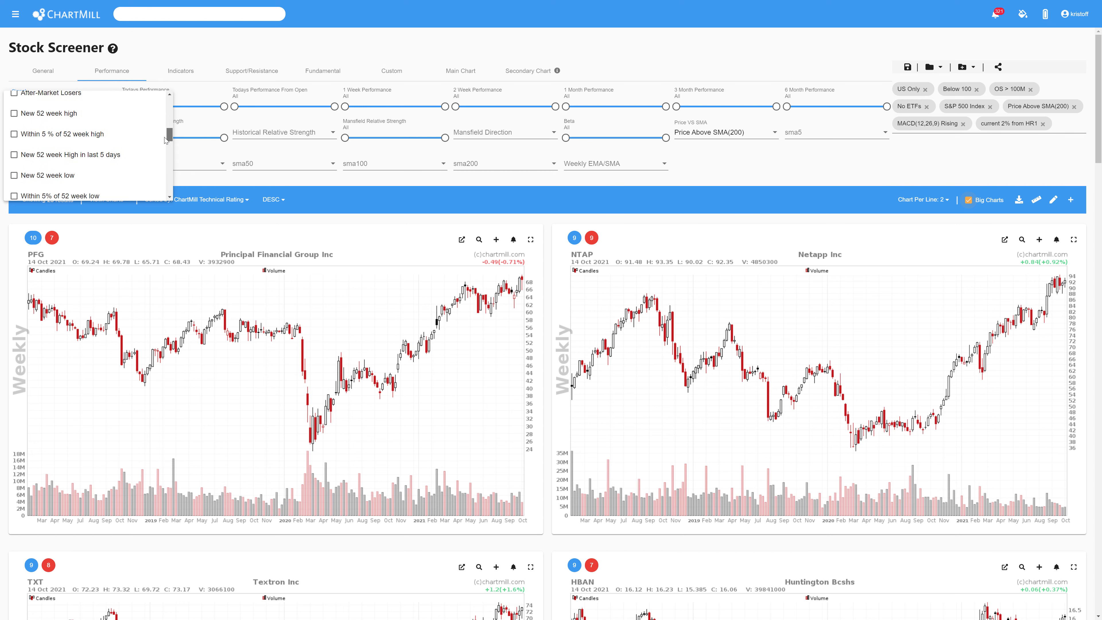
{"action": "left_click", "coordinate": [14, 132]}
{"action": "left_click", "coordinate": [221, 184]}
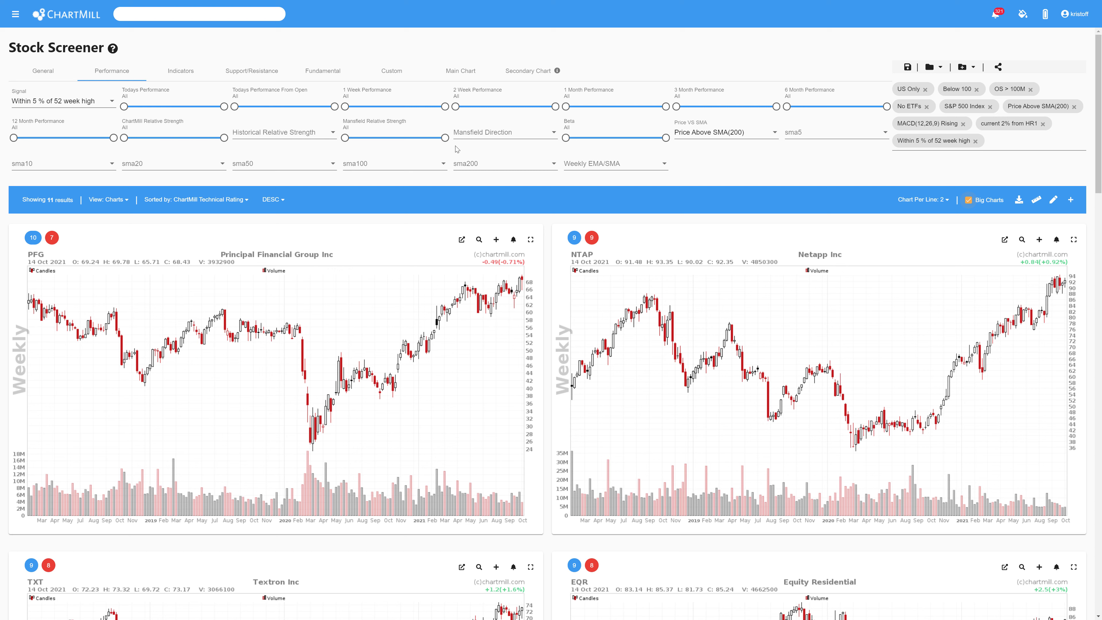
- Add a MACD indicator with periods 12, 26 and 9 to the main chart
{"action": "left_click", "coordinate": [457, 74]}
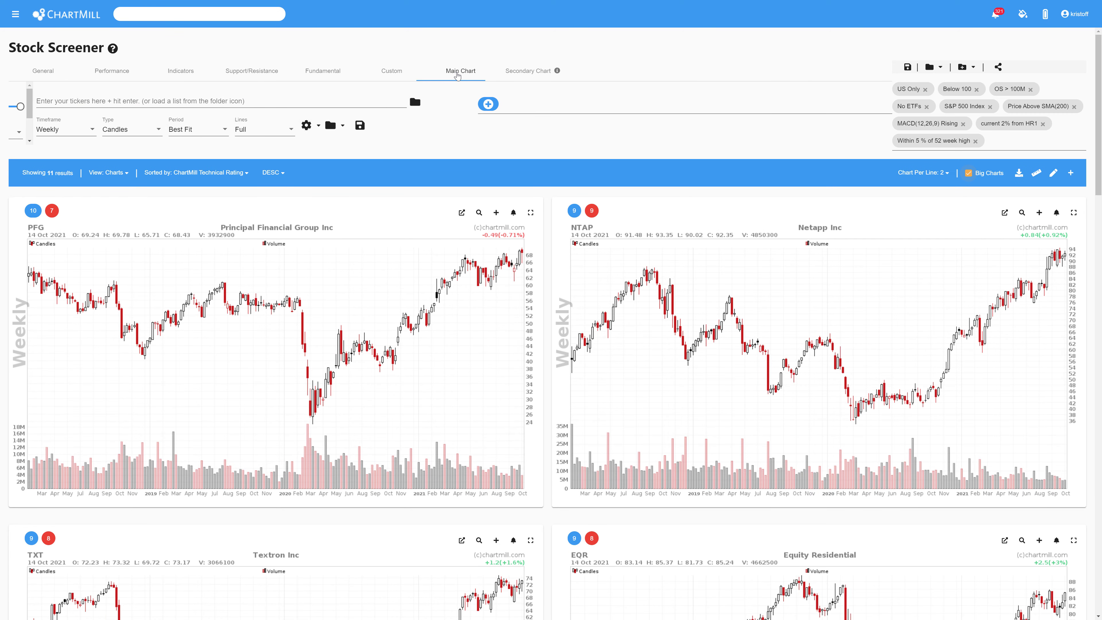
{"action": "left_click", "coordinate": [463, 105]}
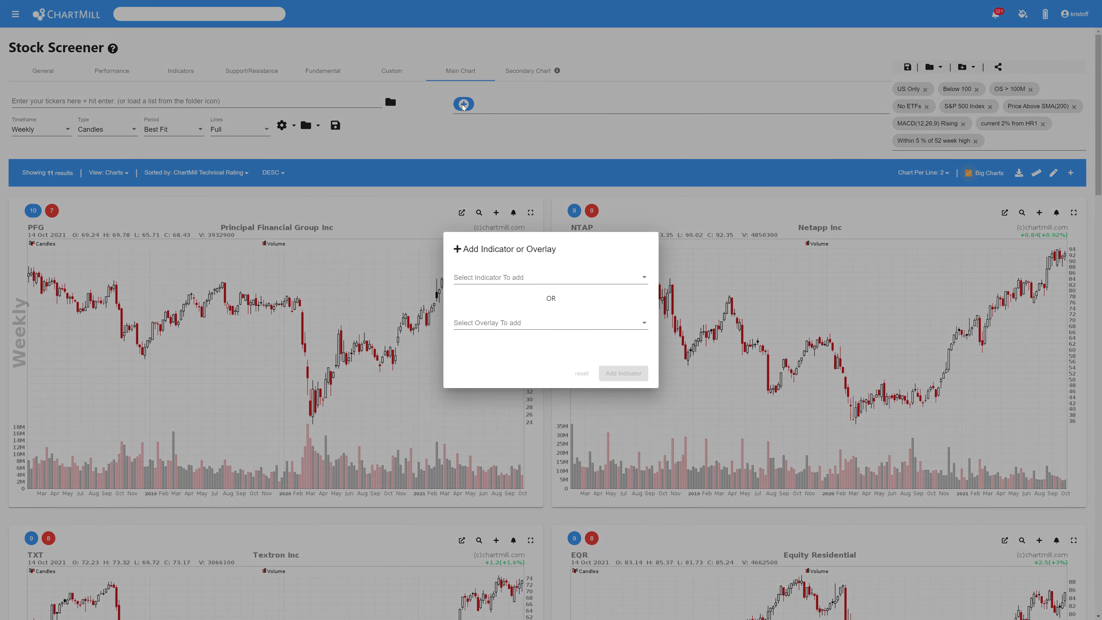
{"action": "left_click", "coordinate": [525, 278]}
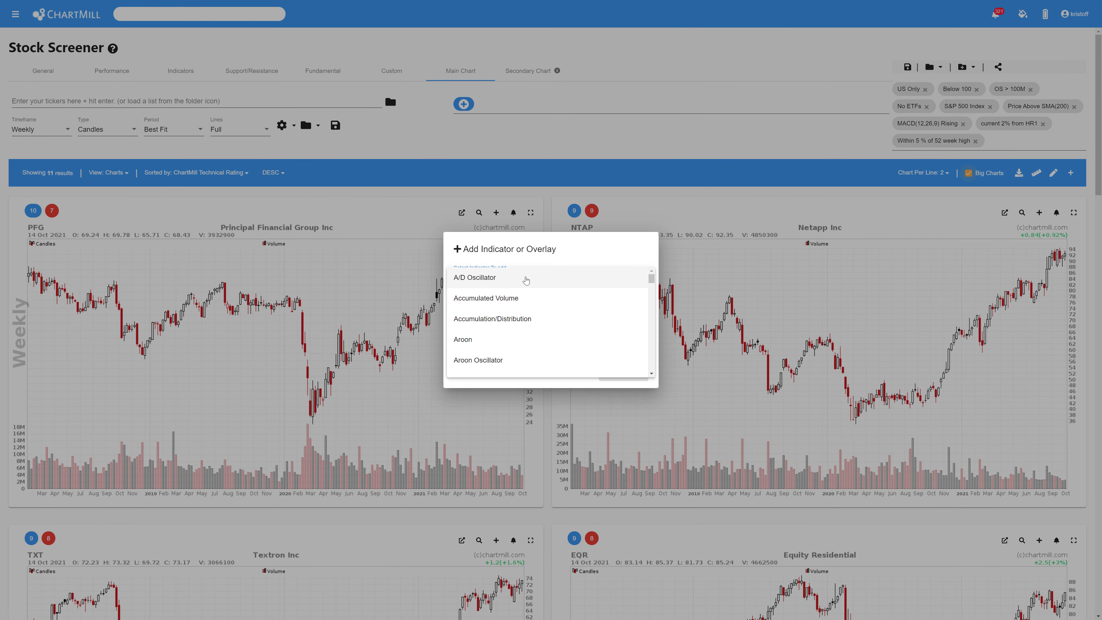
{"action": "scroll", "coordinate": [526, 280], "scroll_direction": "down", "scroll_amount": 10}
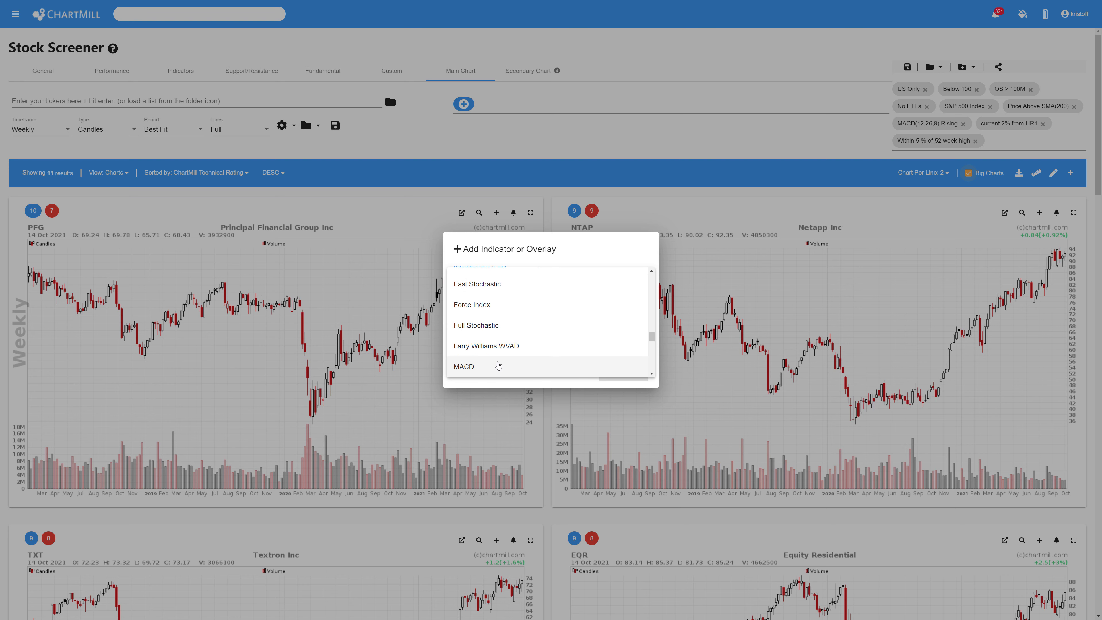
{"action": "left_click", "coordinate": [499, 367]}
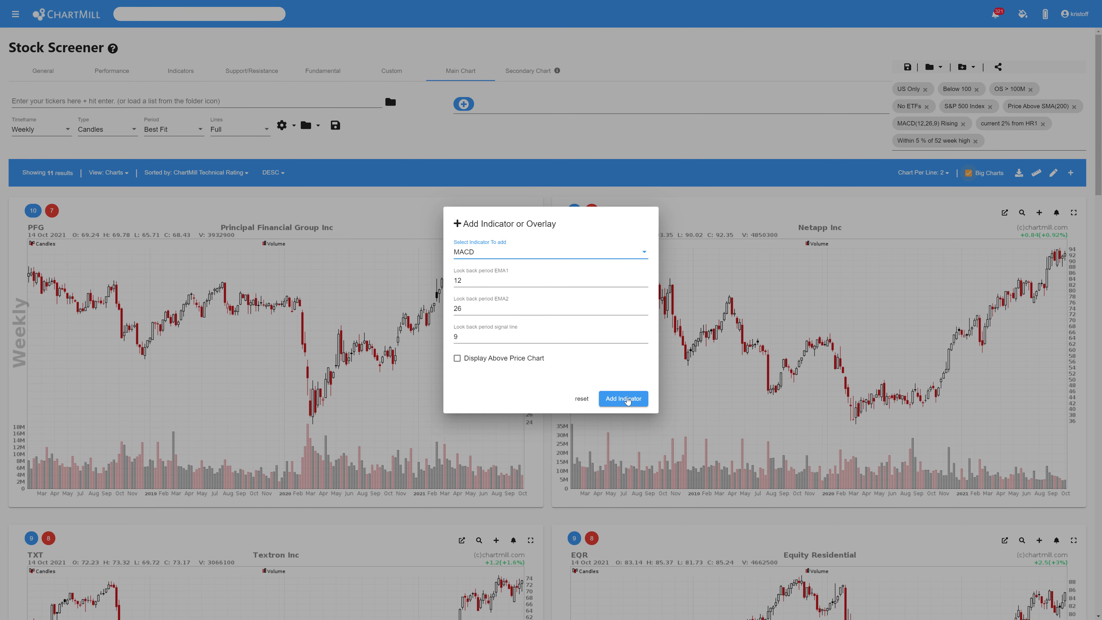
{"action": "left_click", "coordinate": [627, 400]}
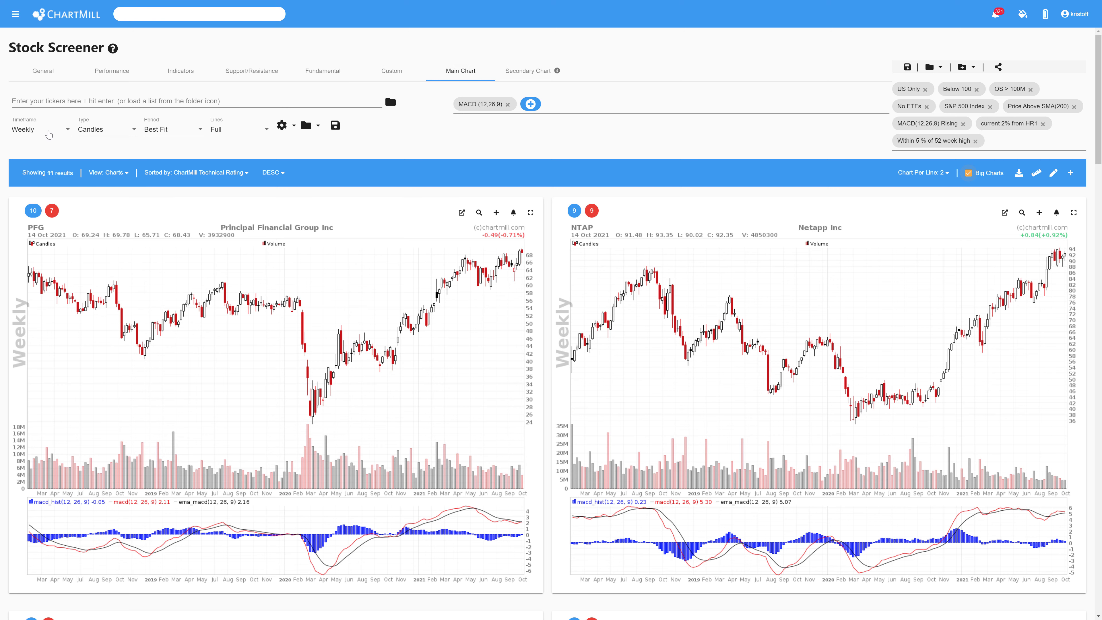
- Set the main chart timeframe to Daily and switch the results to the 2 Charts view
{"action": "left_click", "coordinate": [44, 130]}
{"action": "left_click", "coordinate": [20, 110]}
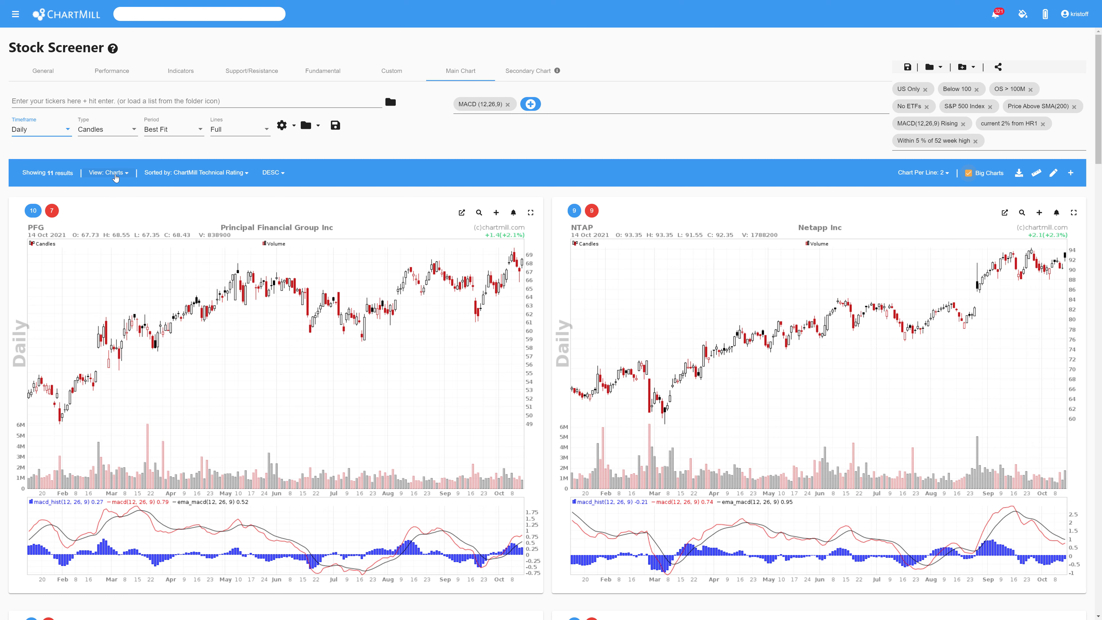
{"action": "left_click", "coordinate": [126, 174]}
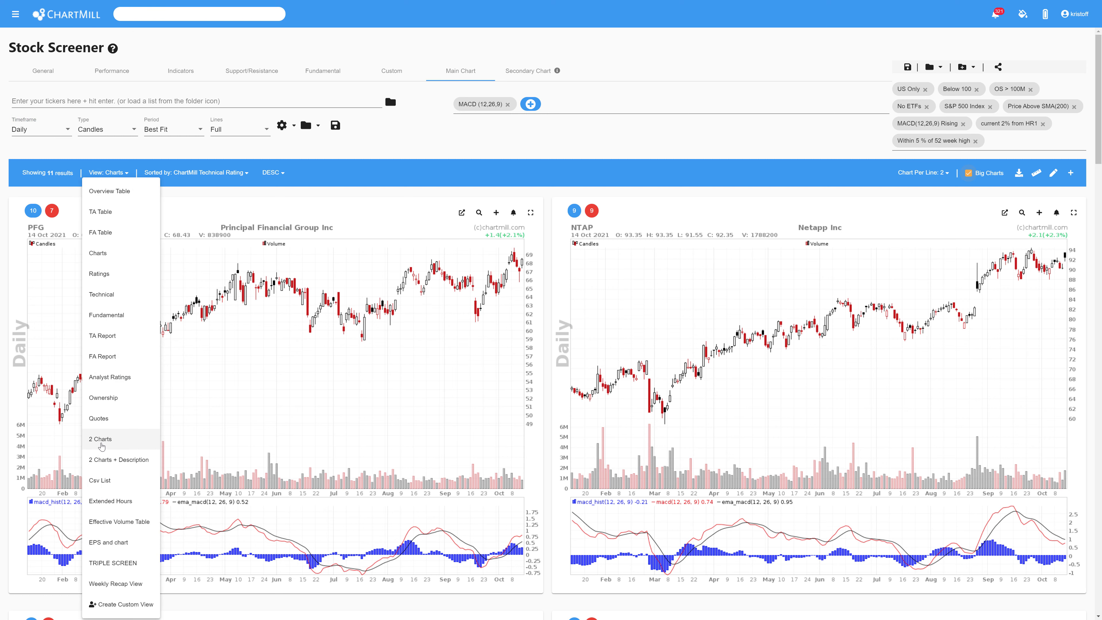
{"action": "left_click", "coordinate": [100, 441]}
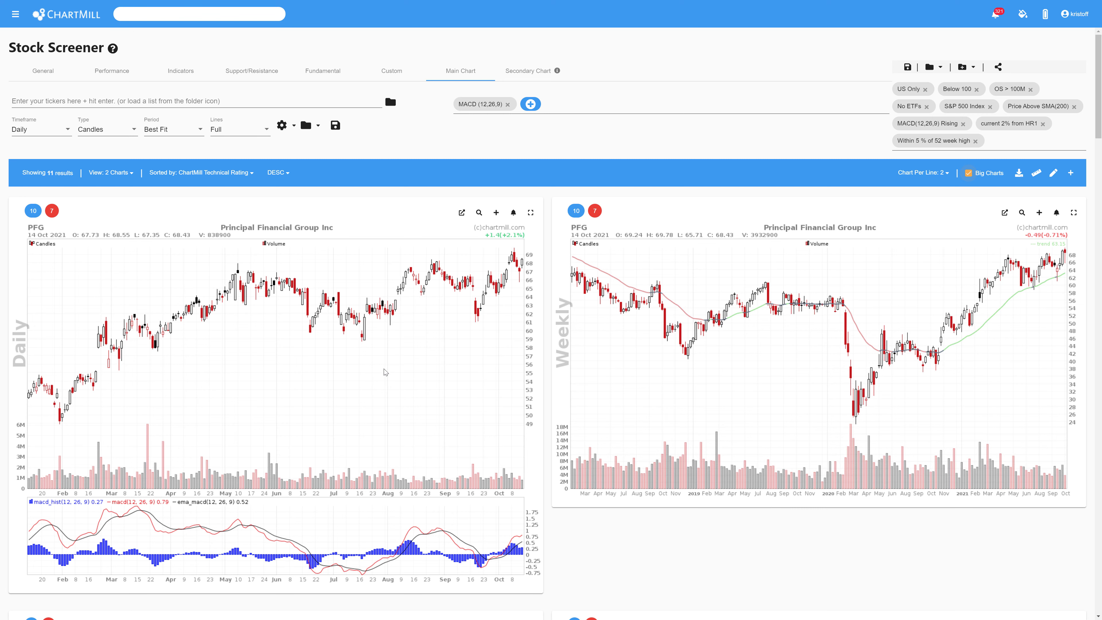
{"action": "scroll", "coordinate": [377, 365], "scroll_direction": "down", "scroll_amount": 5}
{"action": "scroll", "coordinate": [377, 366], "scroll_direction": "down", "scroll_amount": 4}
{"action": "scroll", "coordinate": [376, 364], "scroll_direction": "up", "scroll_amount": 9}
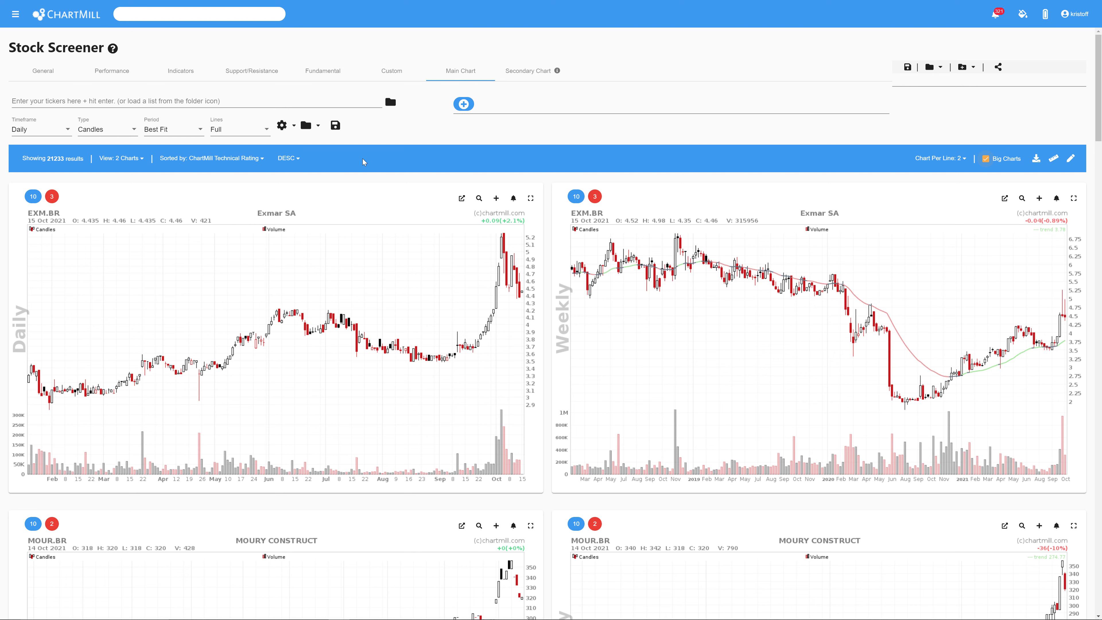
- Set the general Exchange filter to US Only and the Average Volume filter to 50 SMA > 500K
{"action": "left_click", "coordinate": [38, 73]}
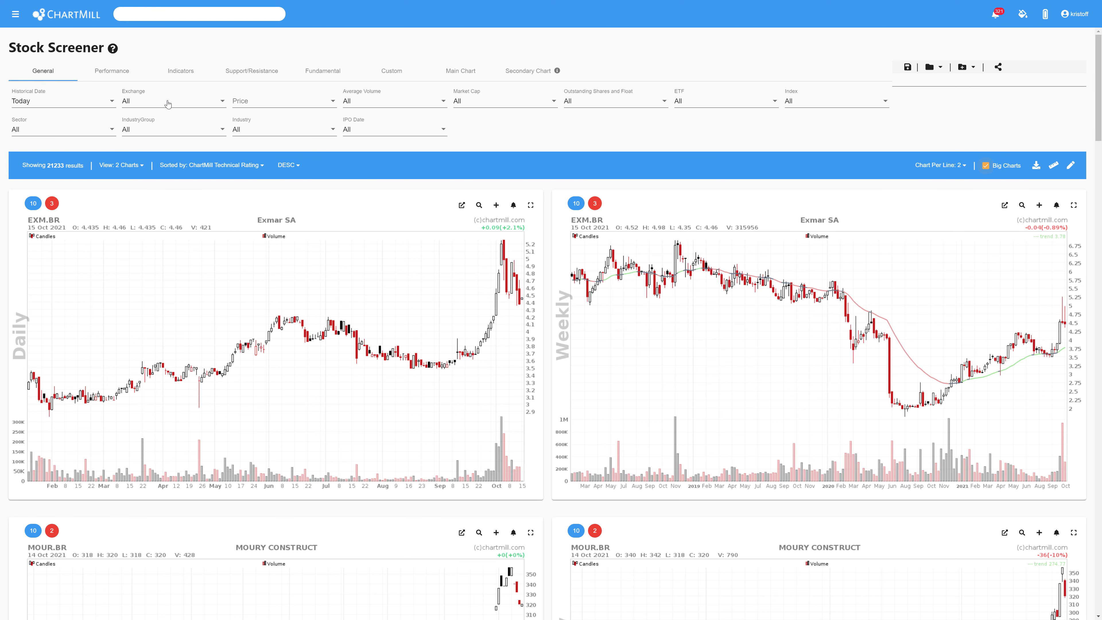
{"action": "left_click", "coordinate": [168, 105]}
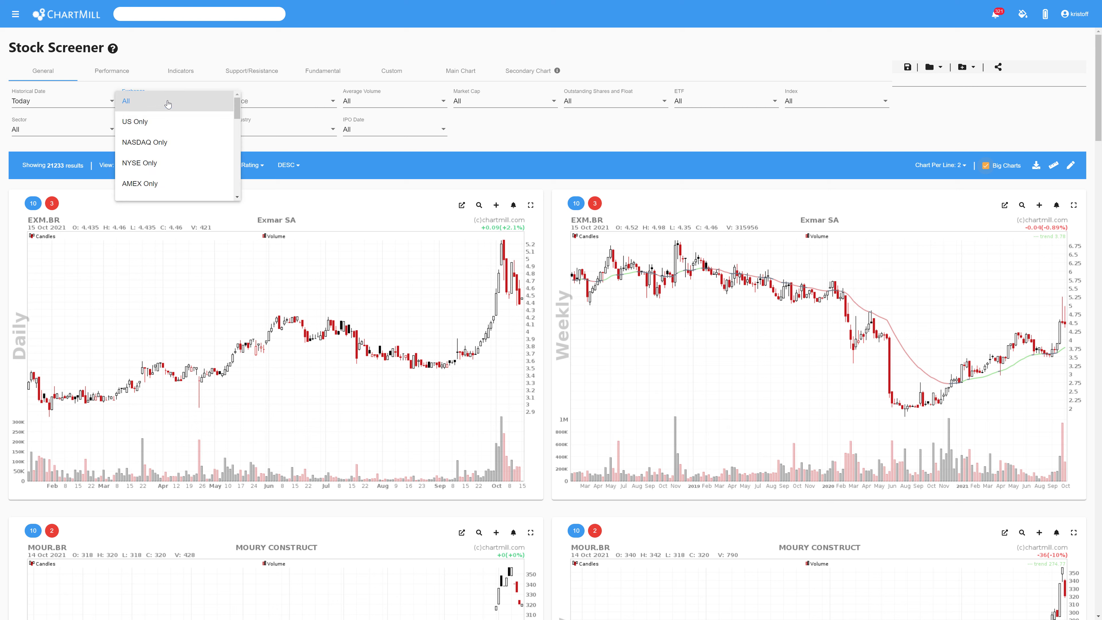
{"action": "left_click", "coordinate": [141, 126]}
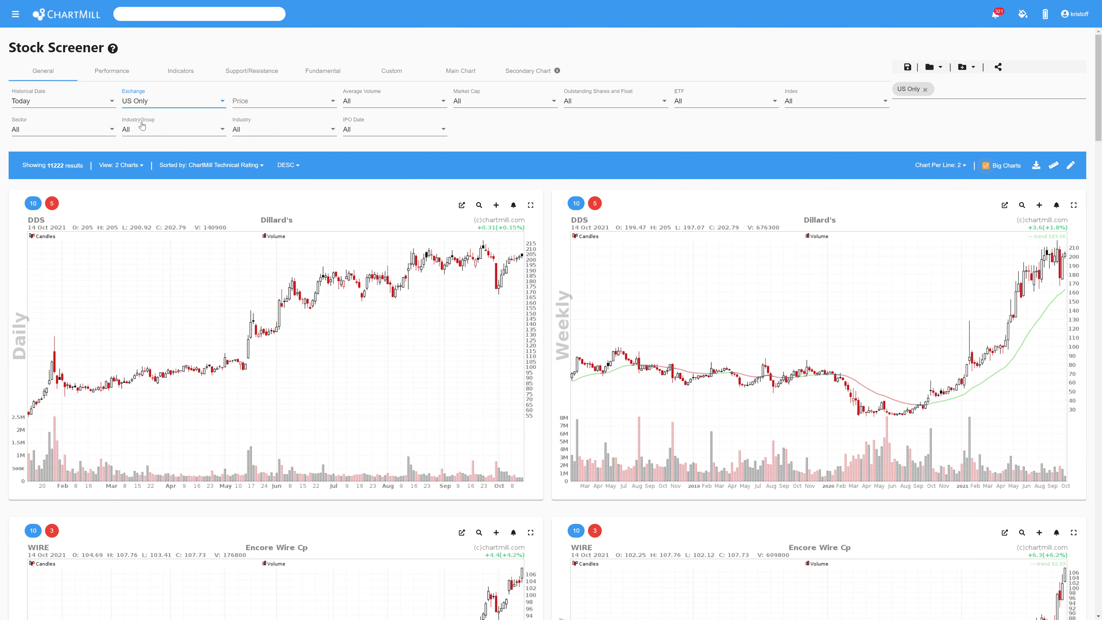
{"action": "left_click", "coordinate": [381, 104]}
{"action": "scroll", "coordinate": [450, 126], "scroll_direction": "down", "scroll_amount": 3}
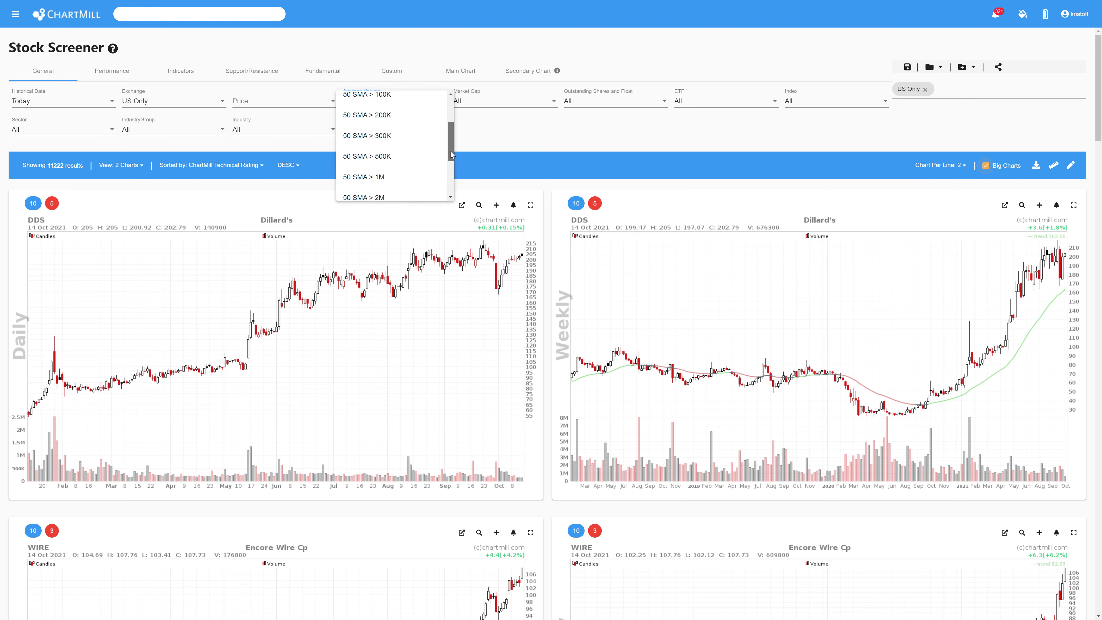
{"action": "left_click", "coordinate": [382, 151]}
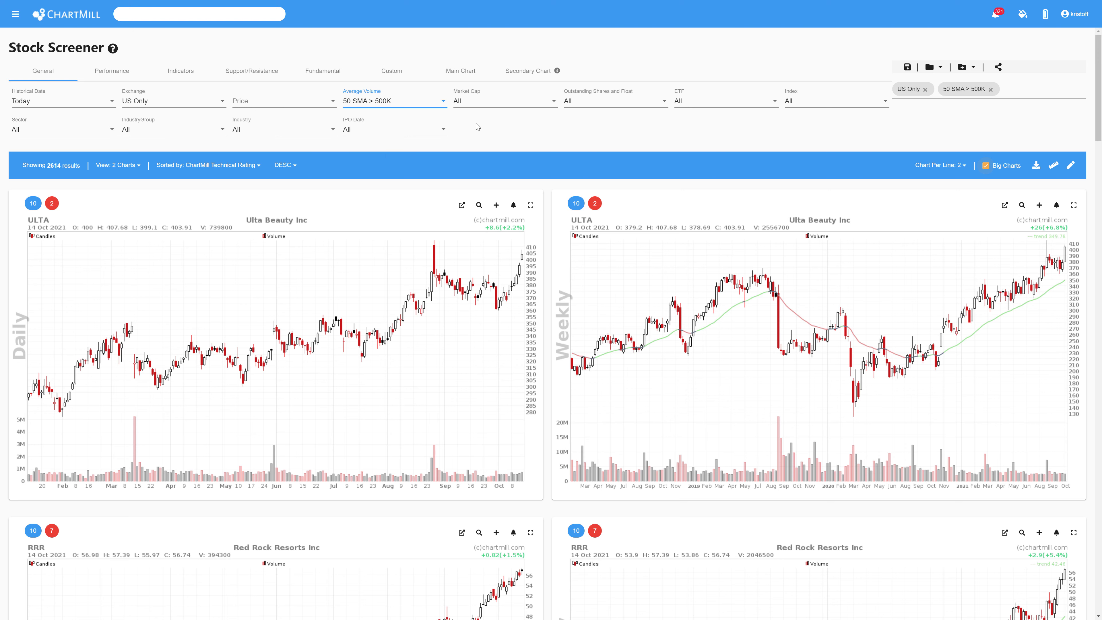
- Set the Market Cap filter to At least Mid (2B+)
{"action": "left_click", "coordinate": [526, 105]}
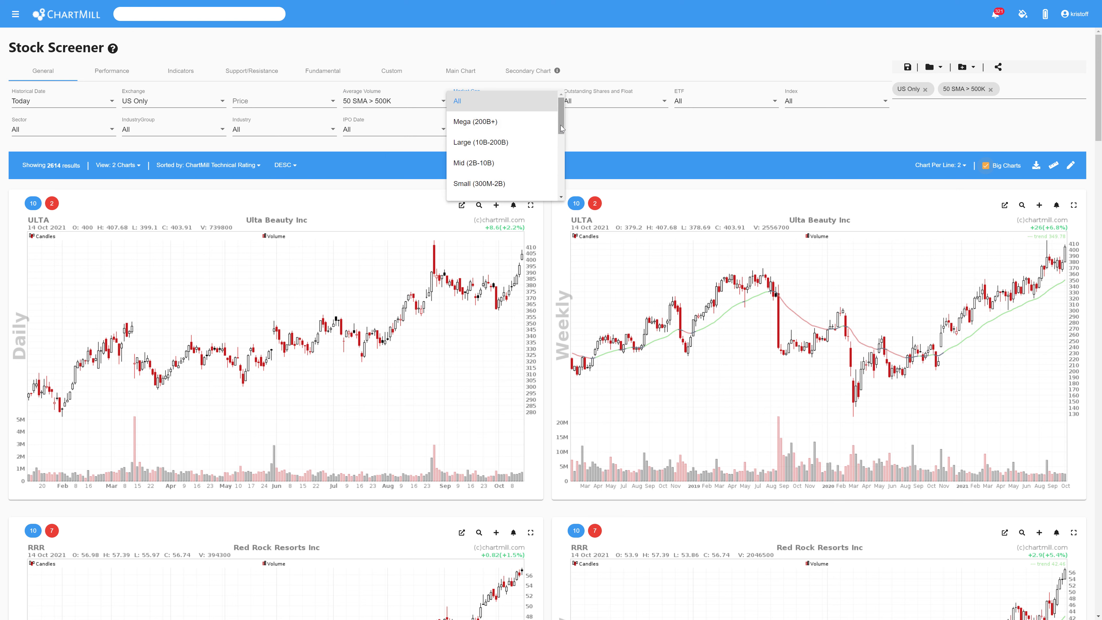
{"action": "left_click_drag", "start_coordinate": [561, 129], "coordinate": [556, 160]}
{"action": "left_click", "coordinate": [479, 164]}
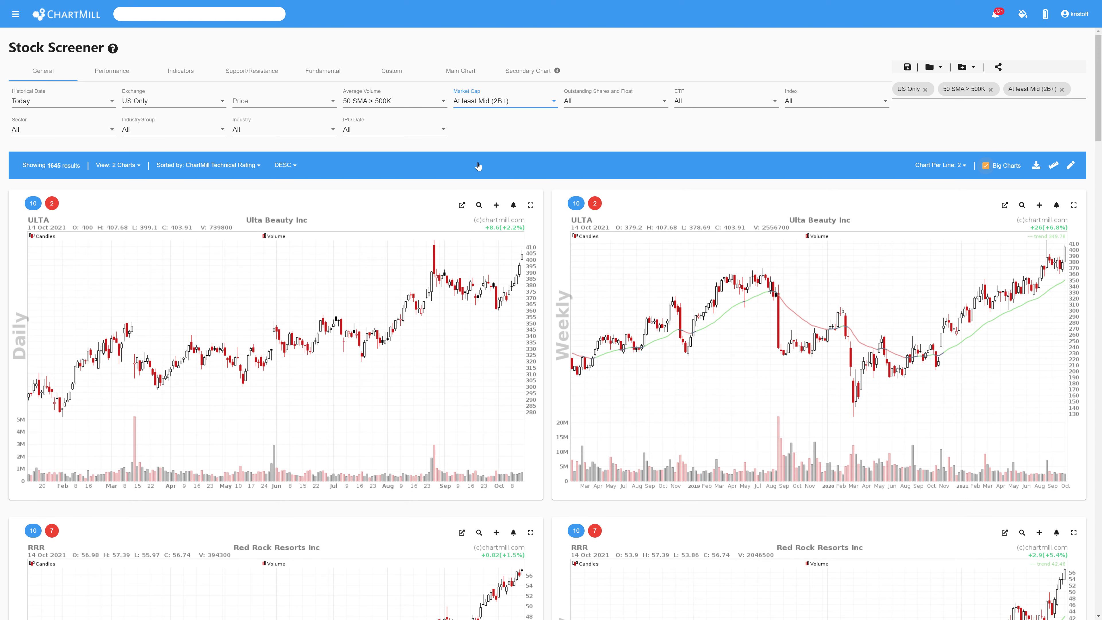
- Set the fundamental filters to Price/Book at most 3 and Altman-Z at least 3
{"action": "left_click", "coordinate": [325, 73]}
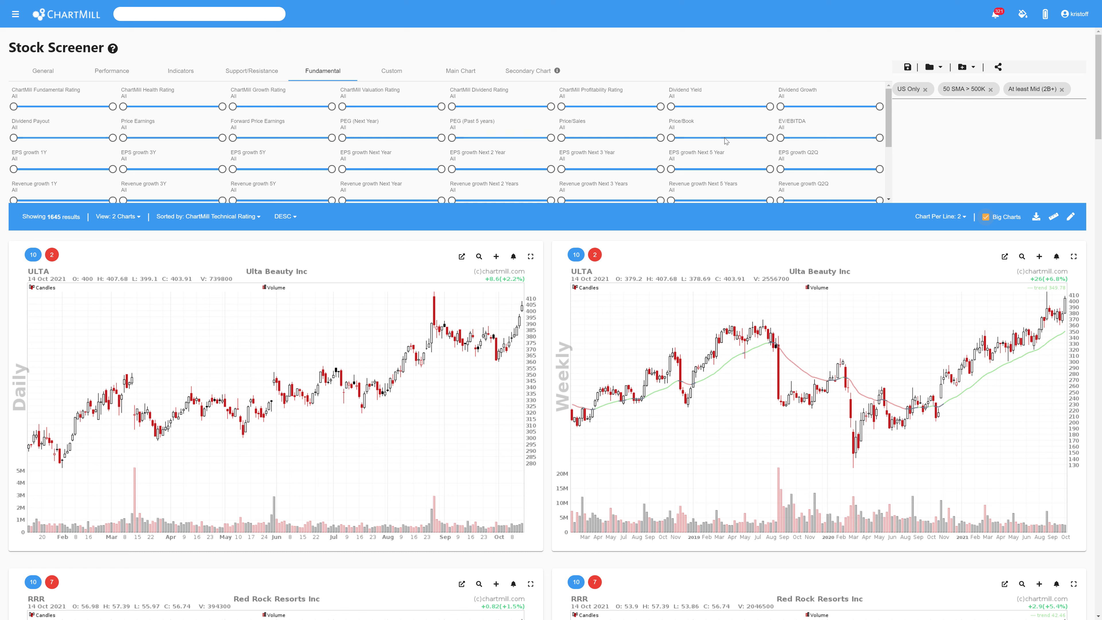
{"action": "left_click_drag", "start_coordinate": [770, 138], "coordinate": [691, 138]}
{"action": "scroll", "coordinate": [393, 133], "scroll_direction": "down", "scroll_amount": 1}
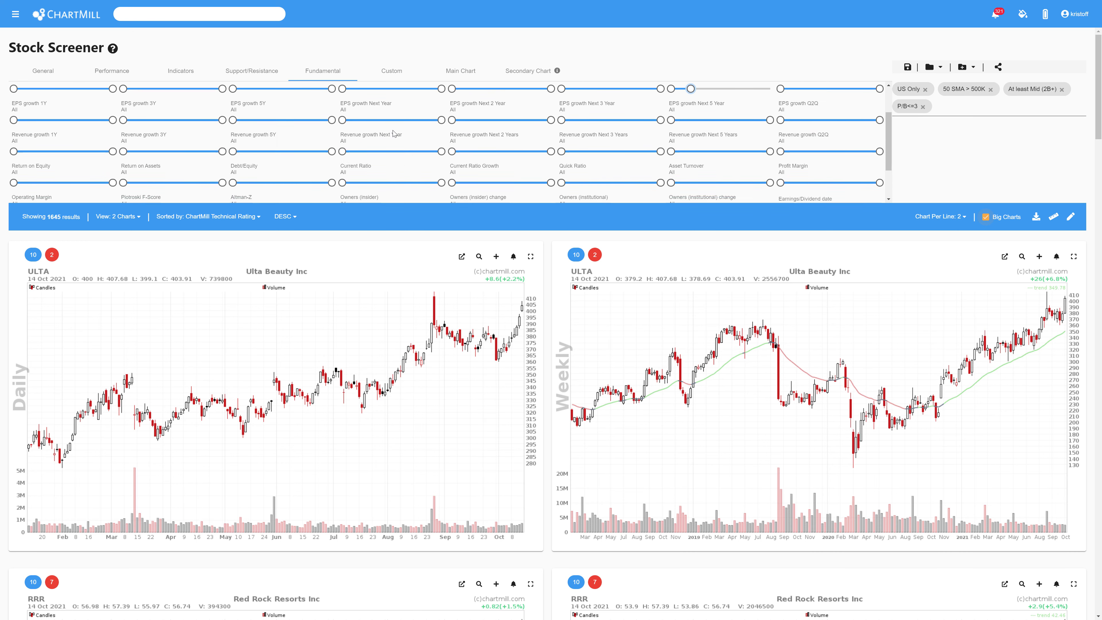
{"action": "scroll", "coordinate": [394, 133], "scroll_direction": "down", "scroll_amount": 1}
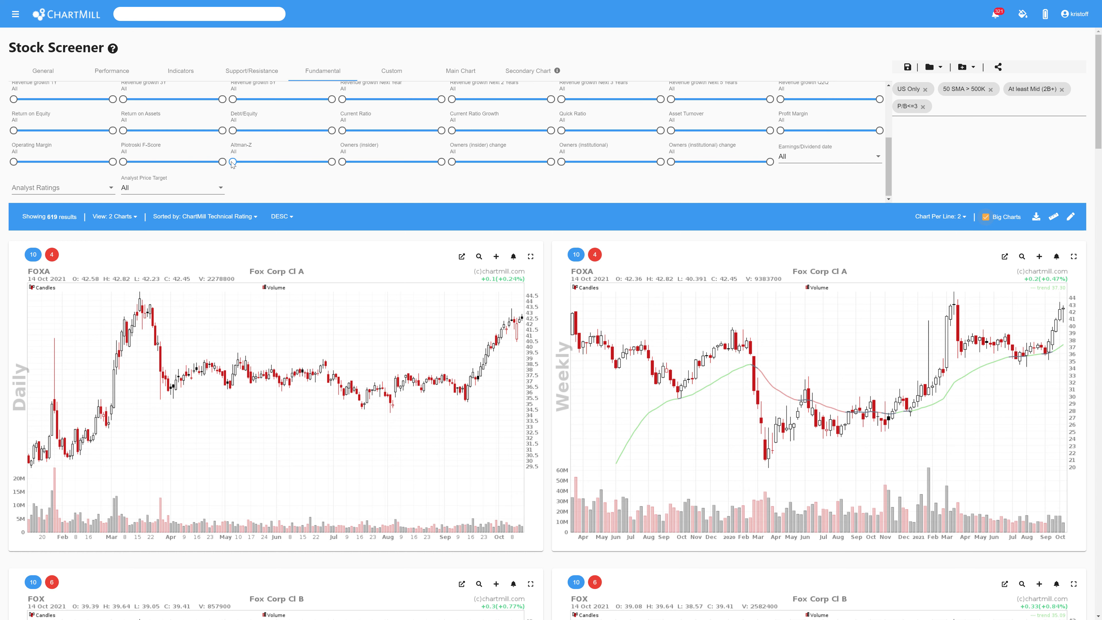
{"action": "left_click_drag", "start_coordinate": [233, 161], "coordinate": [263, 162]}
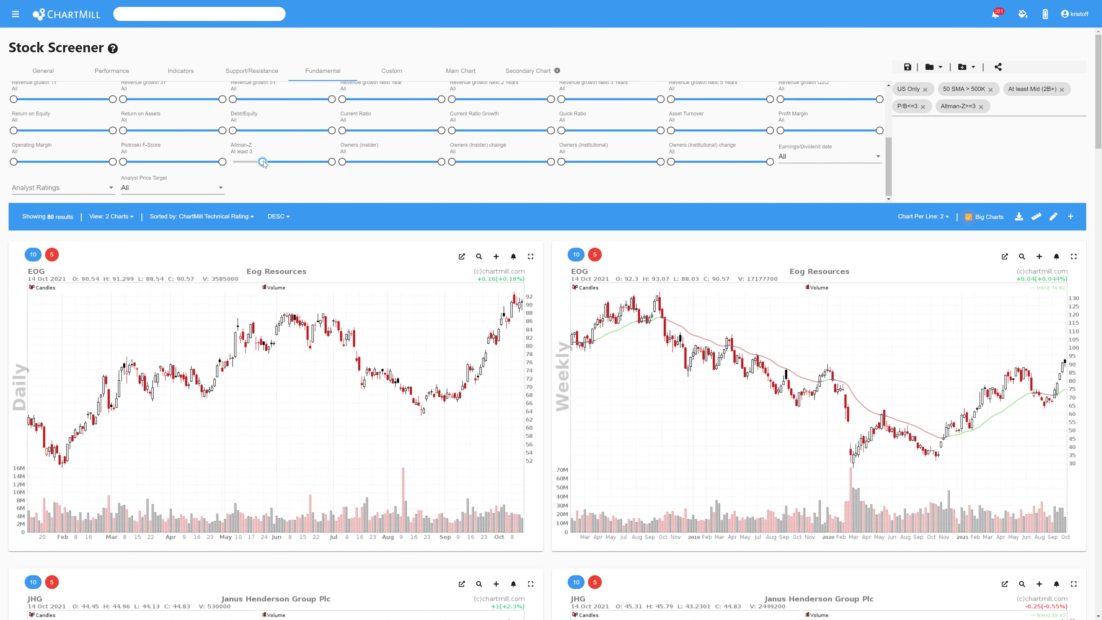
- Set the Analyst Price Target filter to 20% Below Target and the Earnings/Dividend date filter to Earnings in next month
{"action": "left_click", "coordinate": [218, 189]}
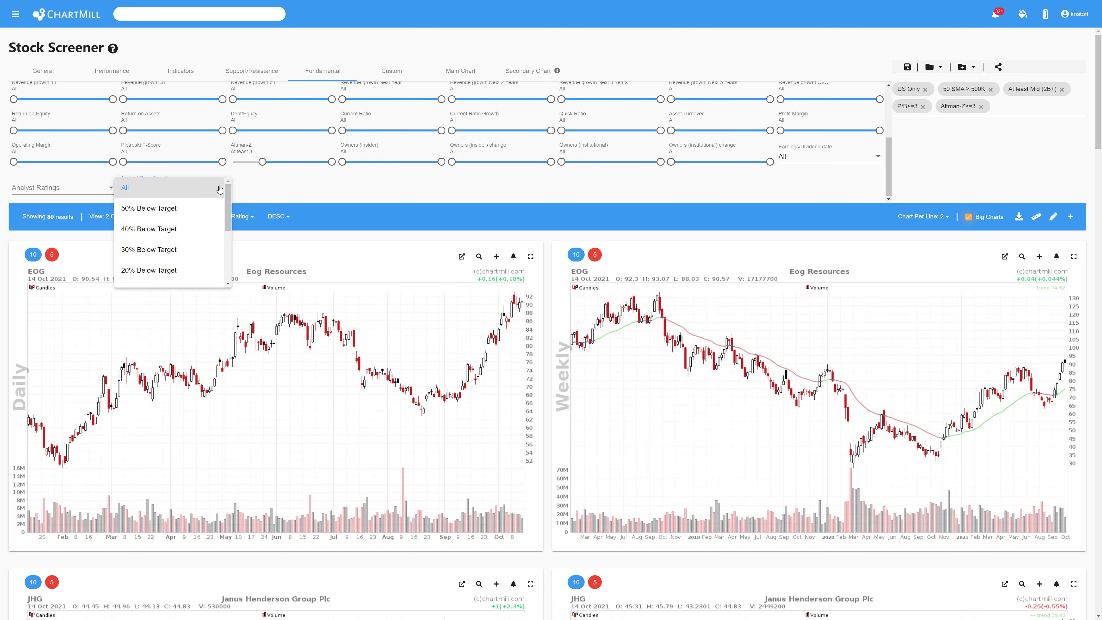
{"action": "left_click", "coordinate": [153, 270]}
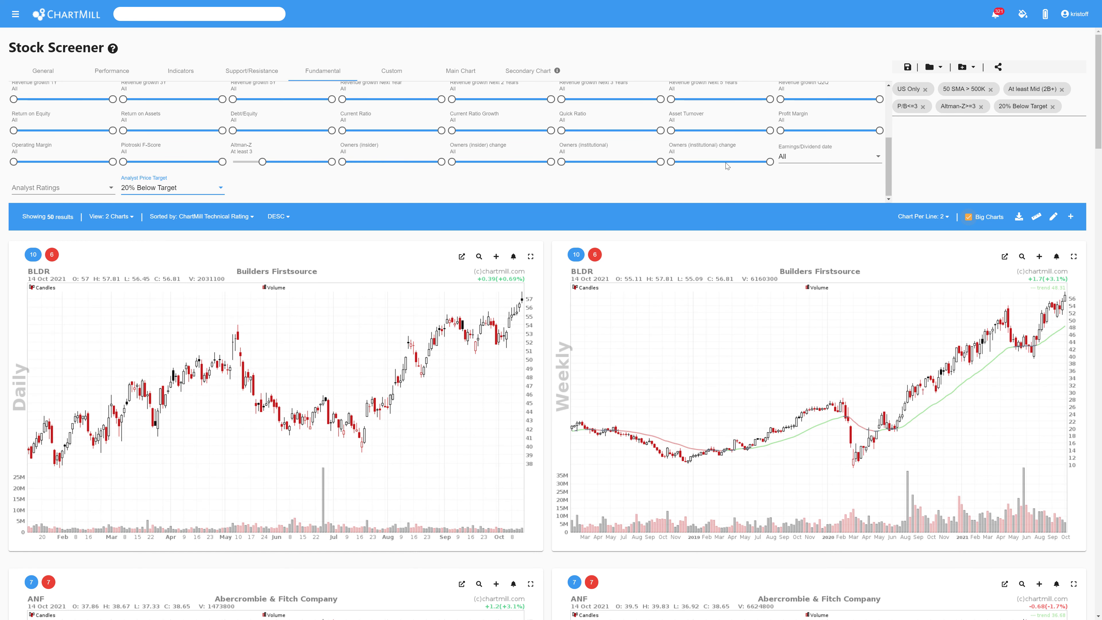
{"action": "left_click", "coordinate": [795, 162]}
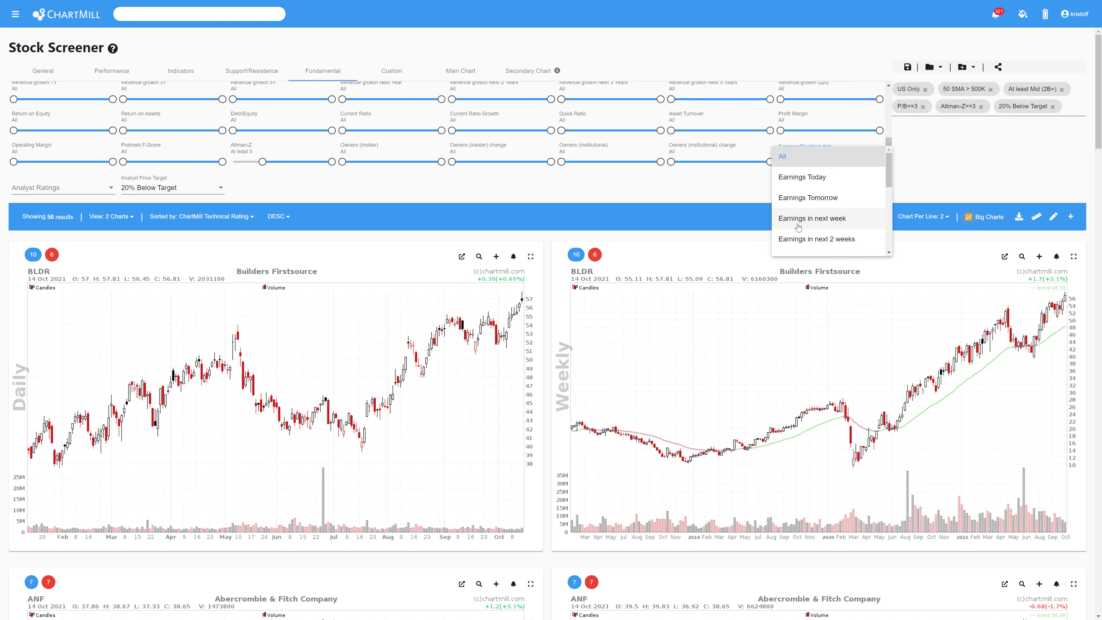
{"action": "left_click_drag", "start_coordinate": [888, 185], "coordinate": [888, 201]}
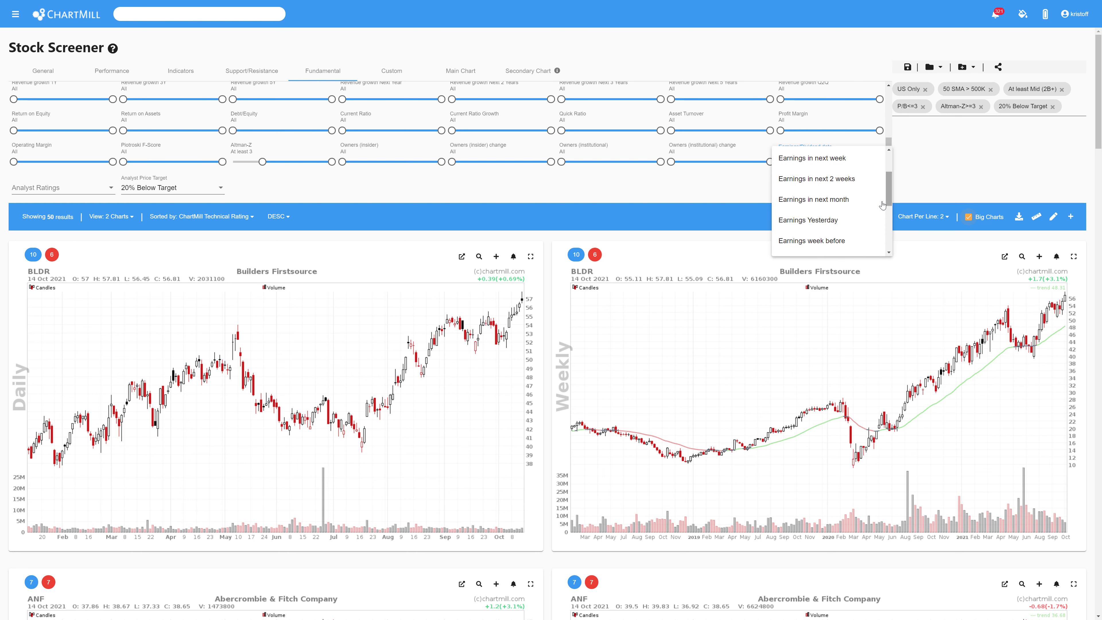
{"action": "left_click", "coordinate": [841, 204]}
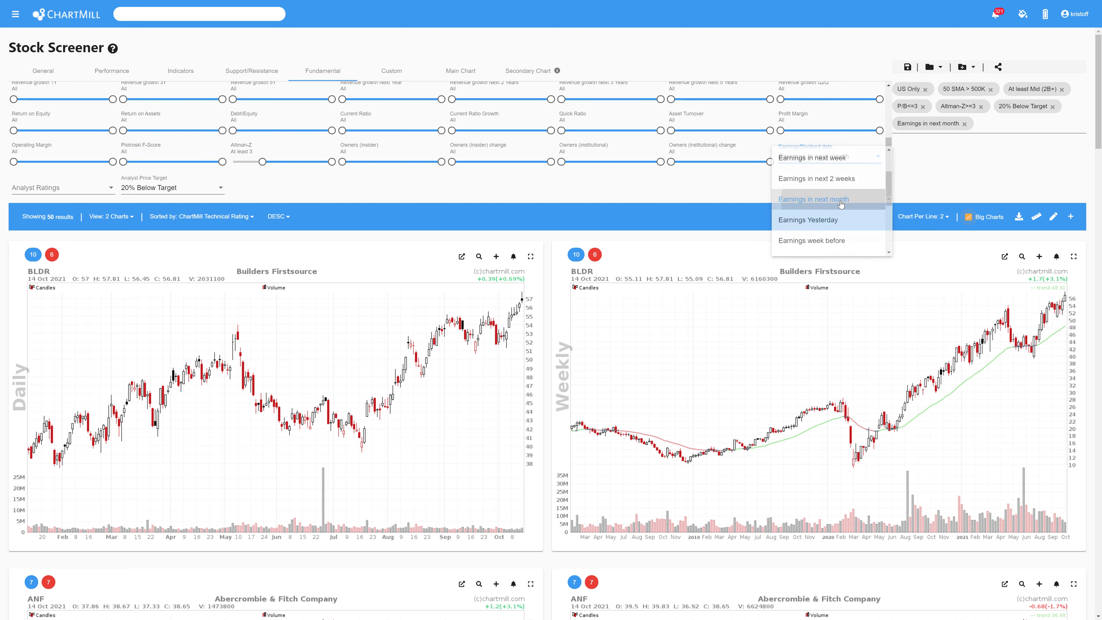
- Limit the Price Earnings filter to at most 12 and look through the resulting charts
{"action": "scroll", "coordinate": [286, 157], "scroll_direction": "up", "scroll_amount": 1}
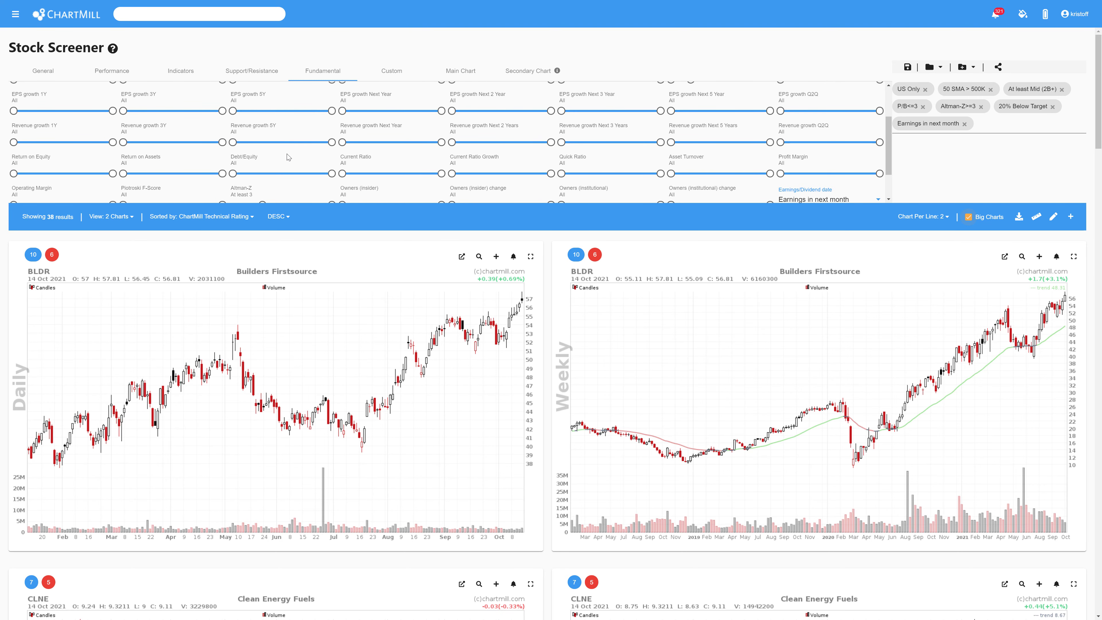
{"action": "scroll", "coordinate": [199, 140], "scroll_direction": "up", "scroll_amount": 1}
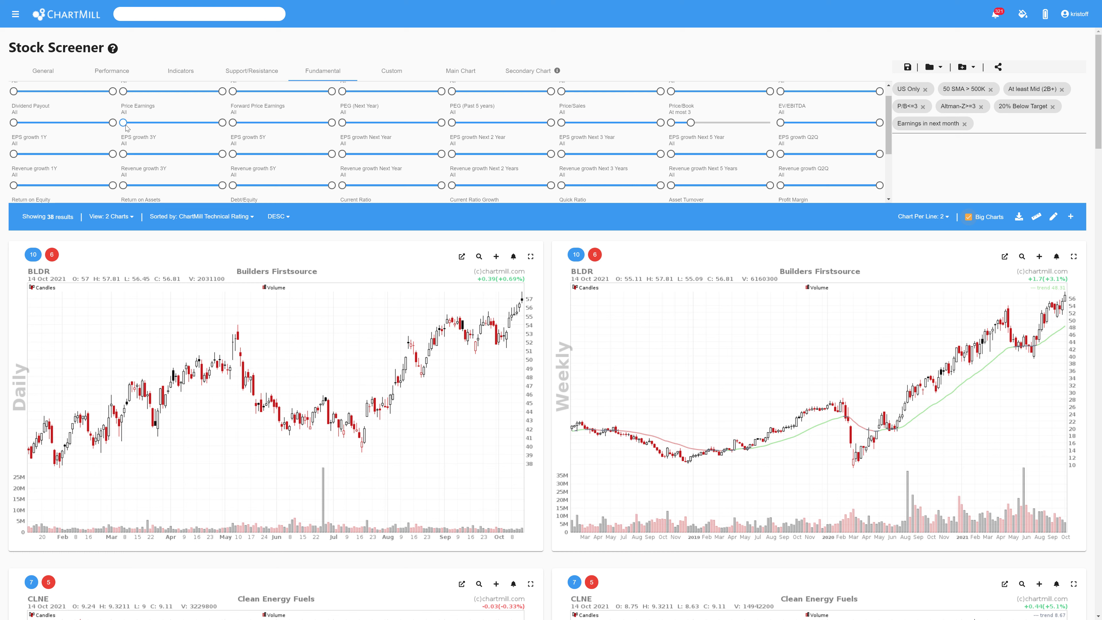
{"action": "left_click_drag", "start_coordinate": [223, 126], "coordinate": [140, 128]}
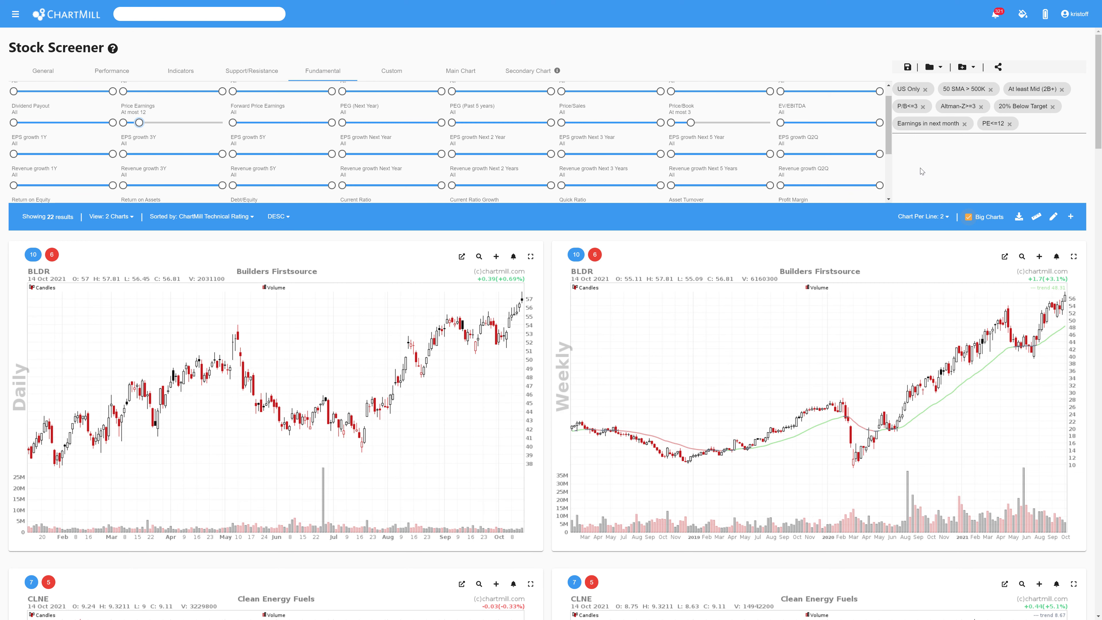
{"action": "scroll", "coordinate": [814, 326], "scroll_direction": "down", "scroll_amount": 5}
{"action": "scroll", "coordinate": [791, 330], "scroll_direction": "up", "scroll_amount": 5}
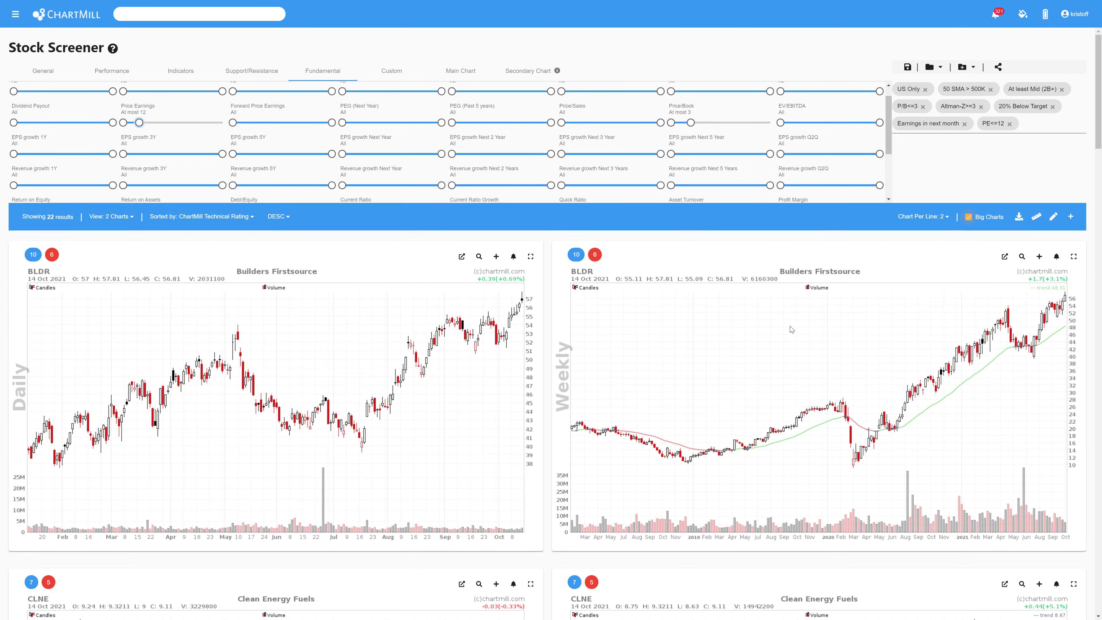